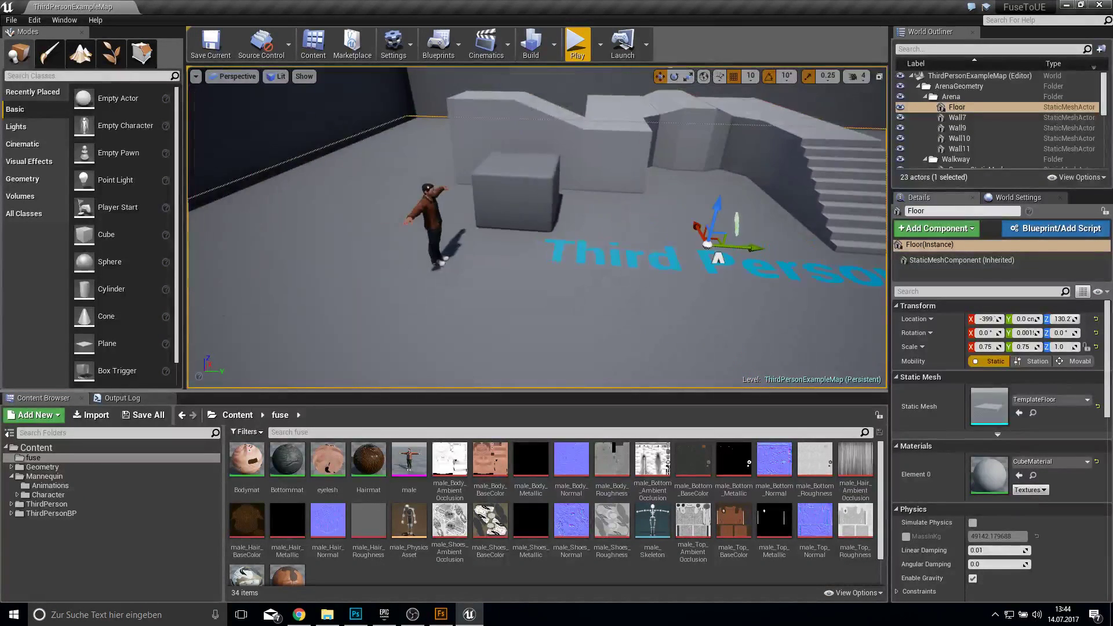
# - Open the ThirdPerson_IdleRun_2D blend space from the Mannequin's Animations folder
pyautogui.moveTo(537, 227); pyautogui.dragTo(469, 235, button='right')
pyautogui.moveTo(475, 310); pyautogui.dragTo(609, 316, button='right')
pyautogui.press('s')
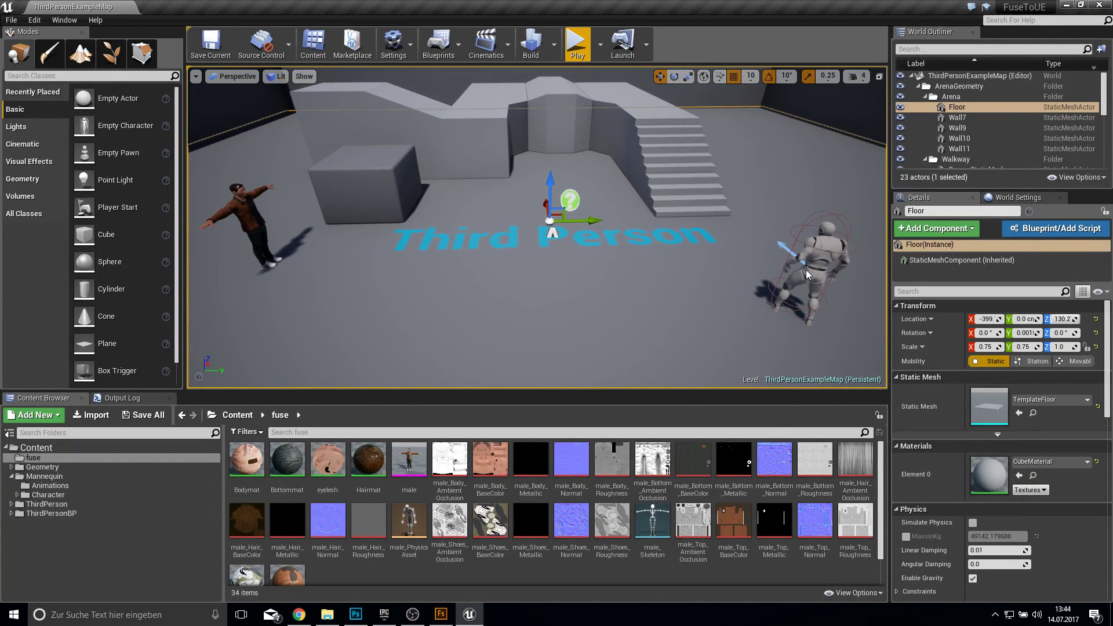
pyautogui.click(52, 486)
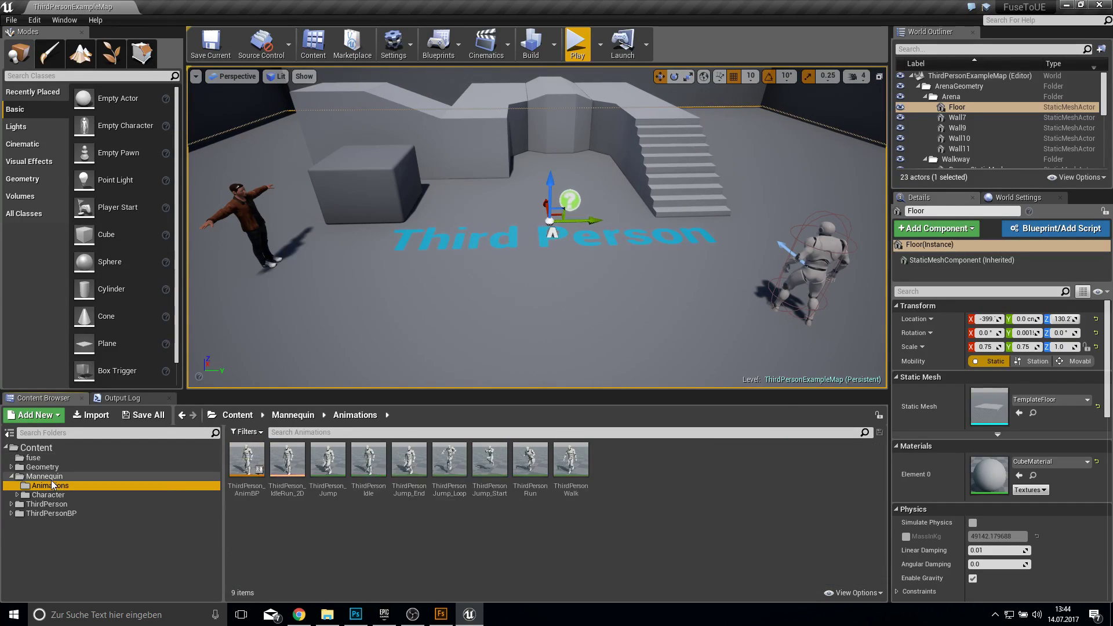
pyautogui.doubleClick(288, 489)
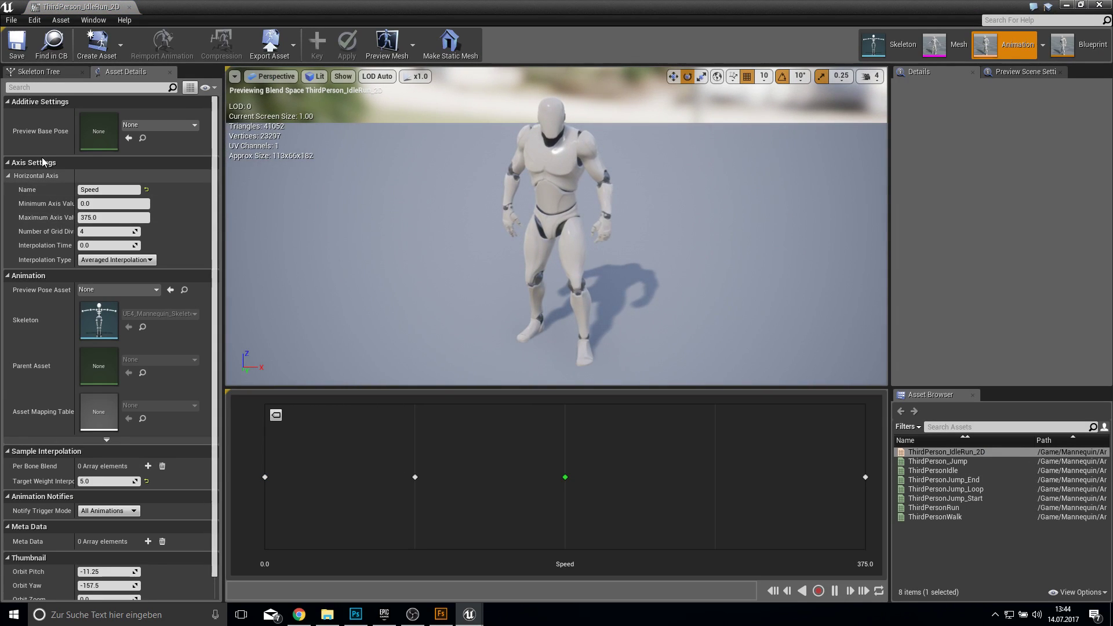
# - Inspect the blend space's Horizontal Axis settings, and close the asset
pyautogui.click(8, 175)
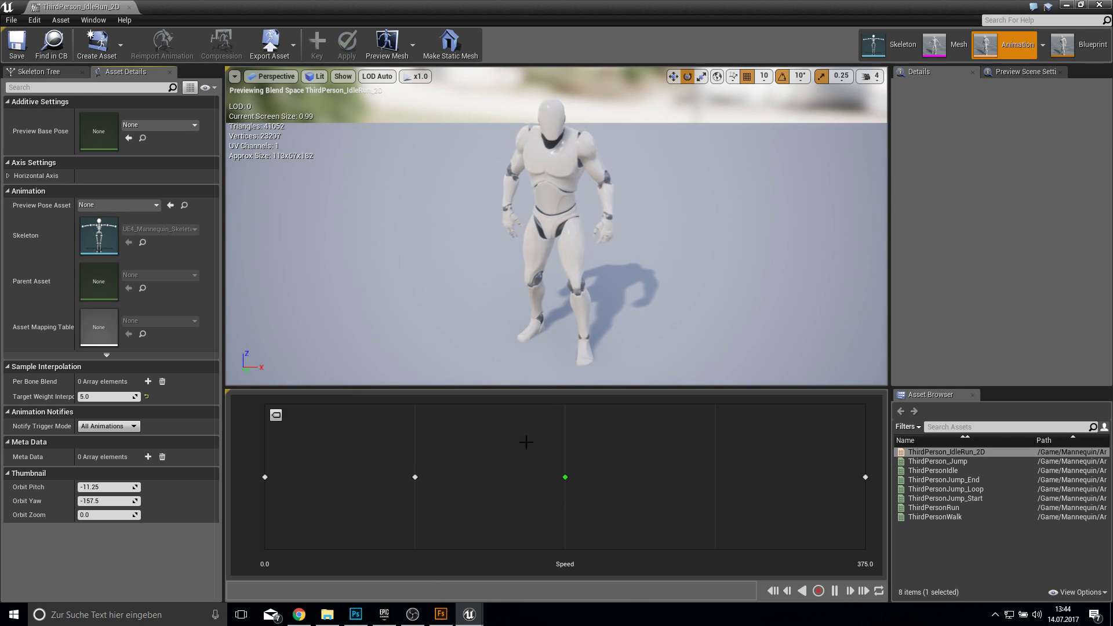
pyautogui.click(8, 176)
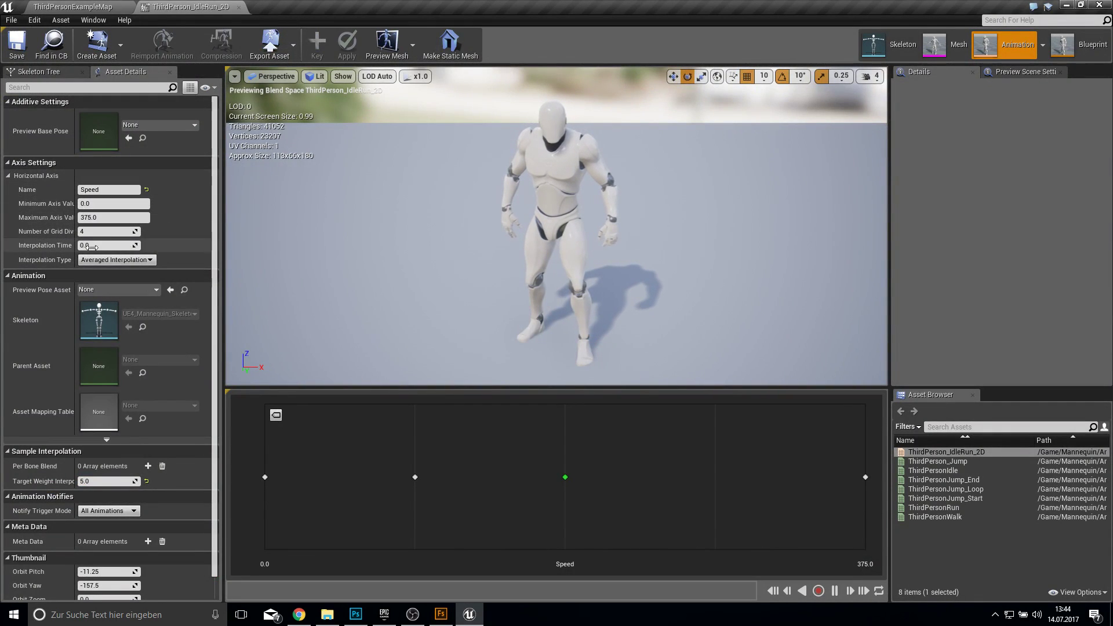
pyautogui.click(9, 176)
pyautogui.click(9, 176)
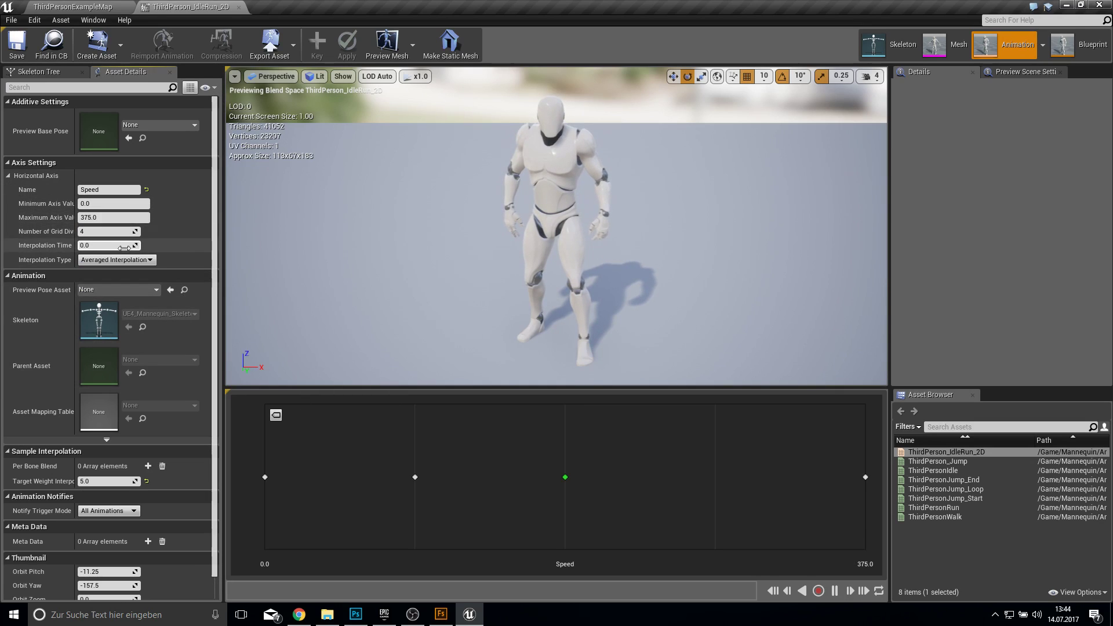
pyautogui.click(237, 7)
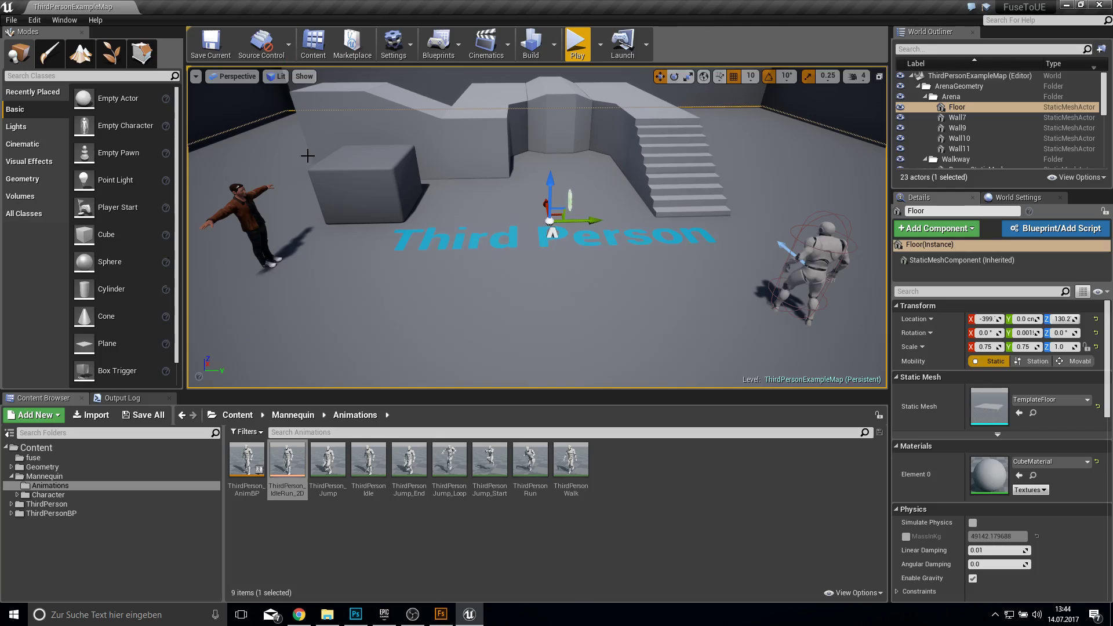
# - Check which idle and run animation sequences the Mannequin's Animations folder offers
pyautogui.click(353, 534)
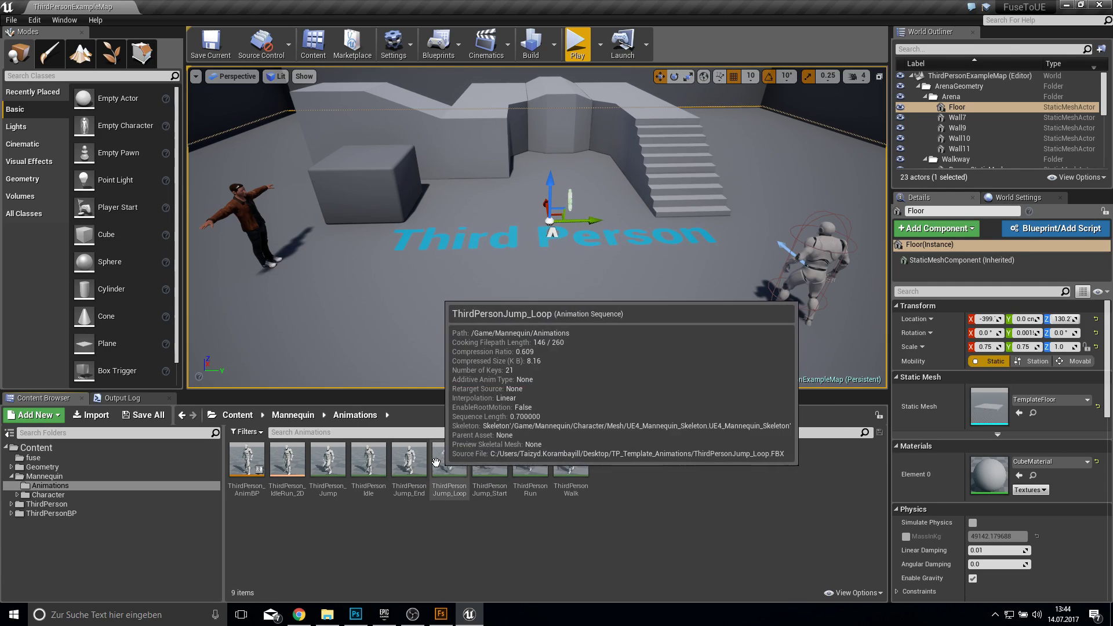
pyautogui.click(369, 461)
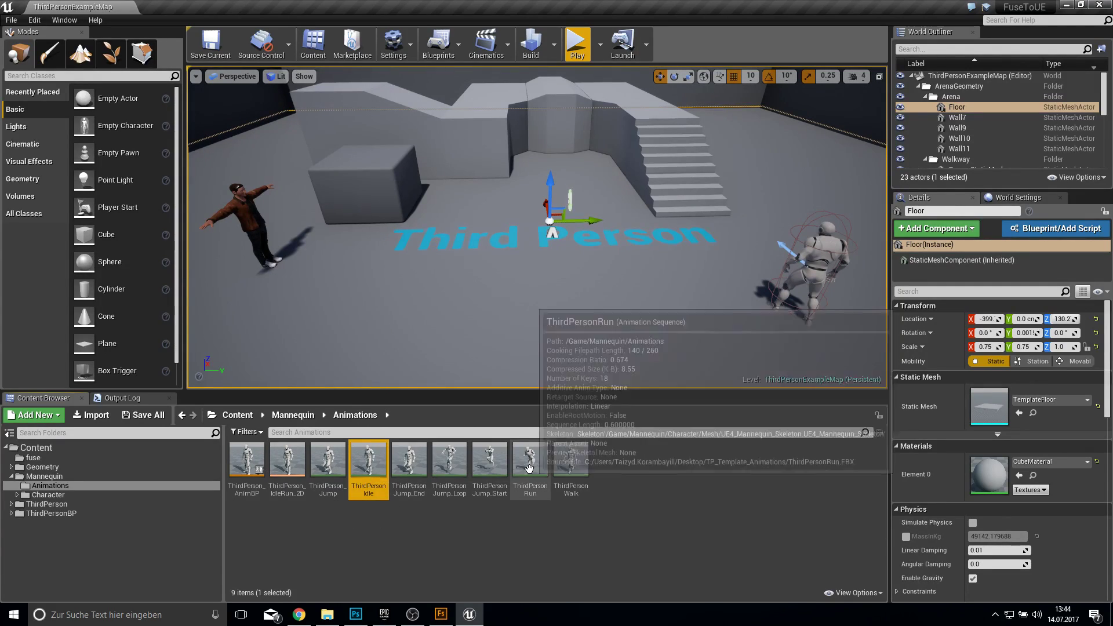
pyautogui.click(529, 464)
pyautogui.click(510, 522)
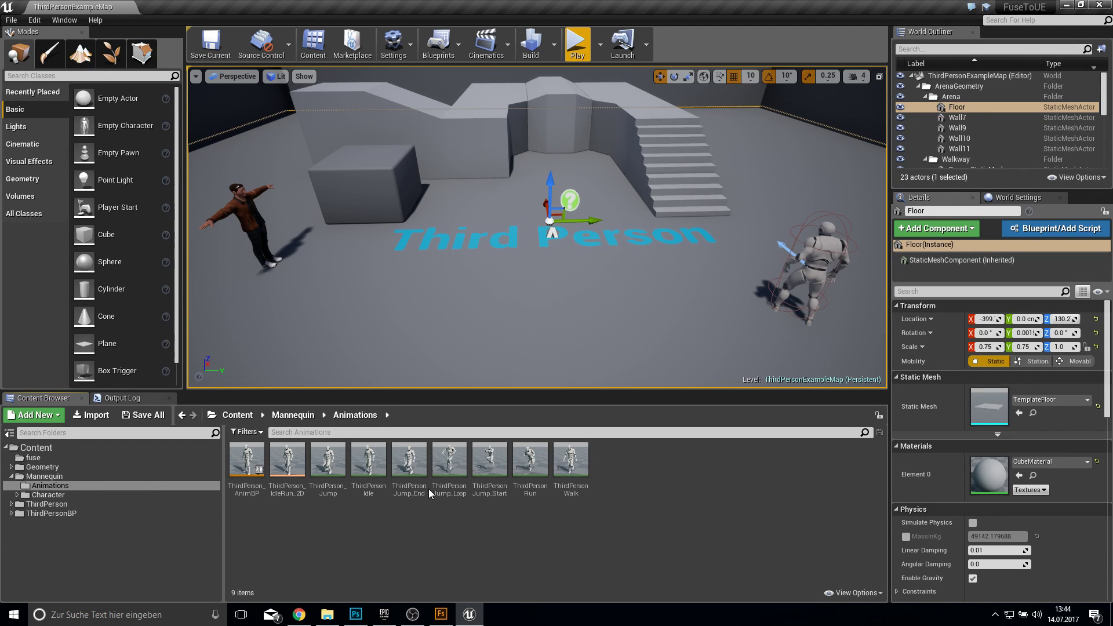
# - Switch to the Mixamo site in Chrome and search the store's animations for "idle"
pyautogui.click(299, 614)
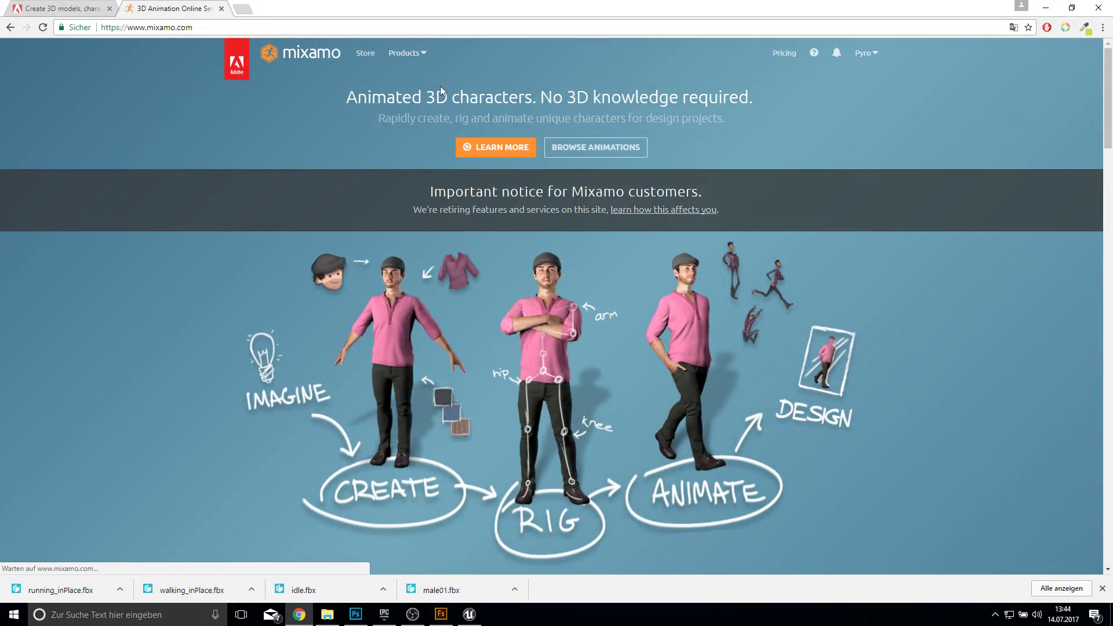
pyautogui.click(357, 61)
pyautogui.click(104, 114)
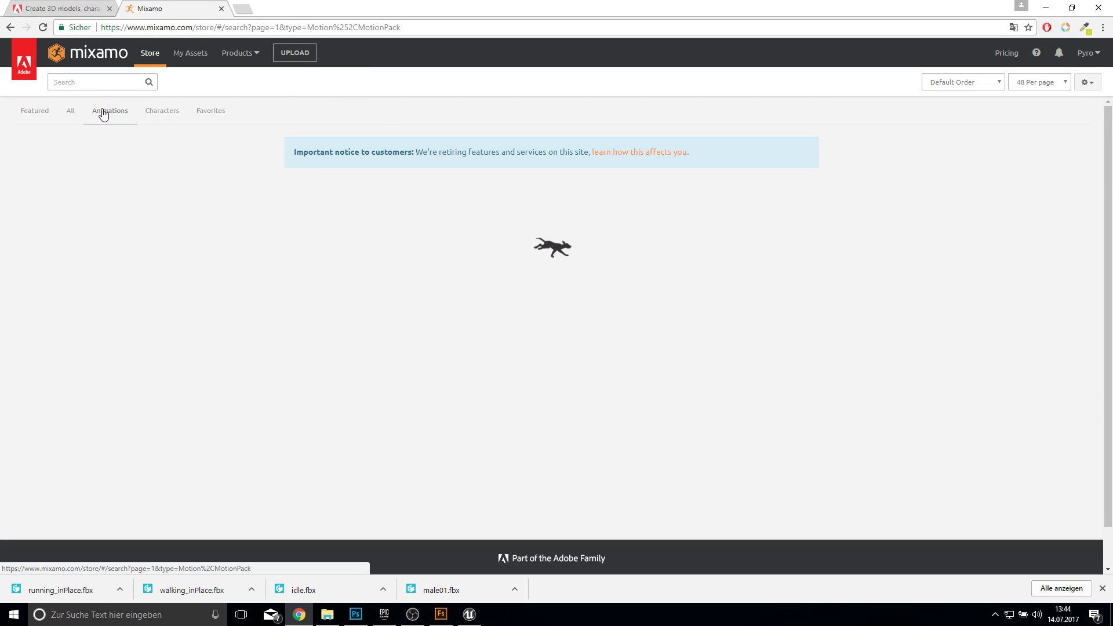
pyautogui.click(100, 82)
pyautogui.write('idle')
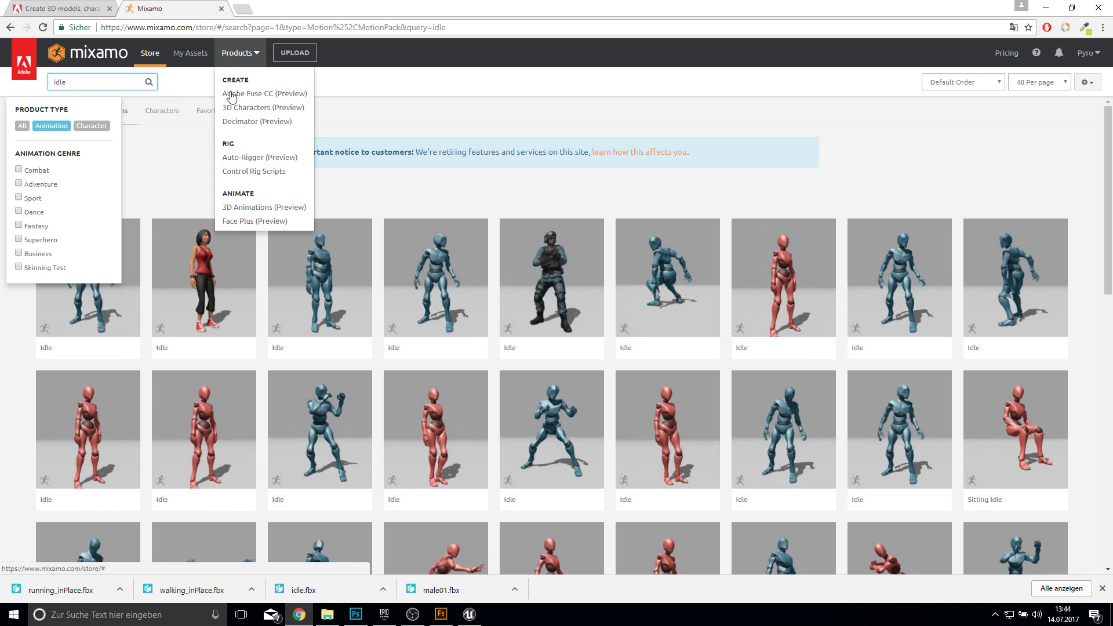
pyautogui.click(207, 167)
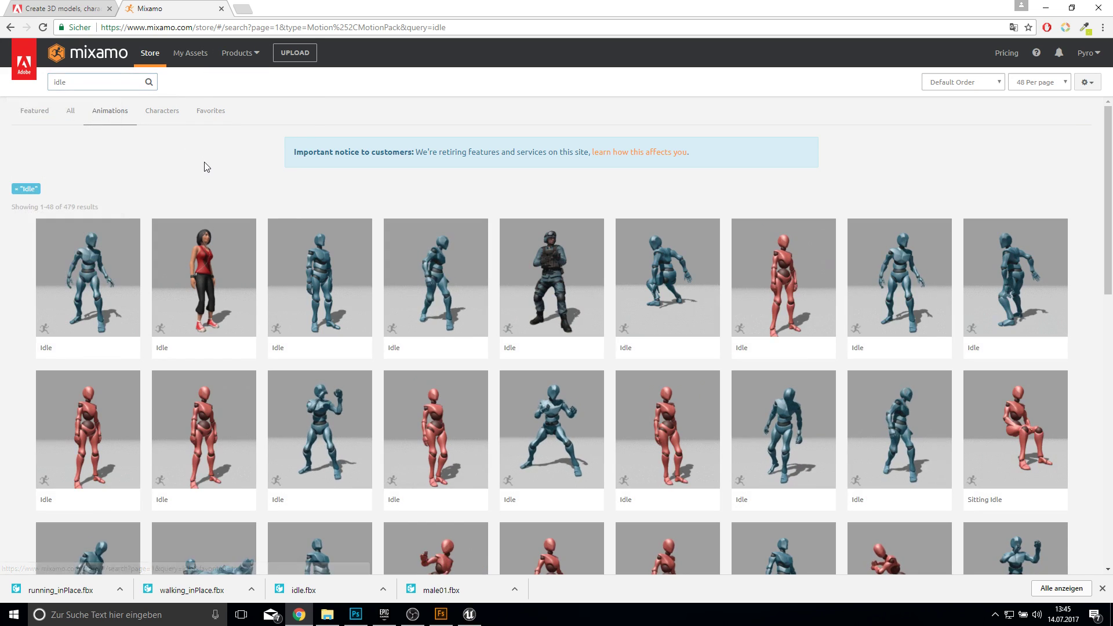
# - Get the third Idle animation for the male01 character and queue its download as FBX (.fbx) with the Without Skin option
pyautogui.click(312, 274)
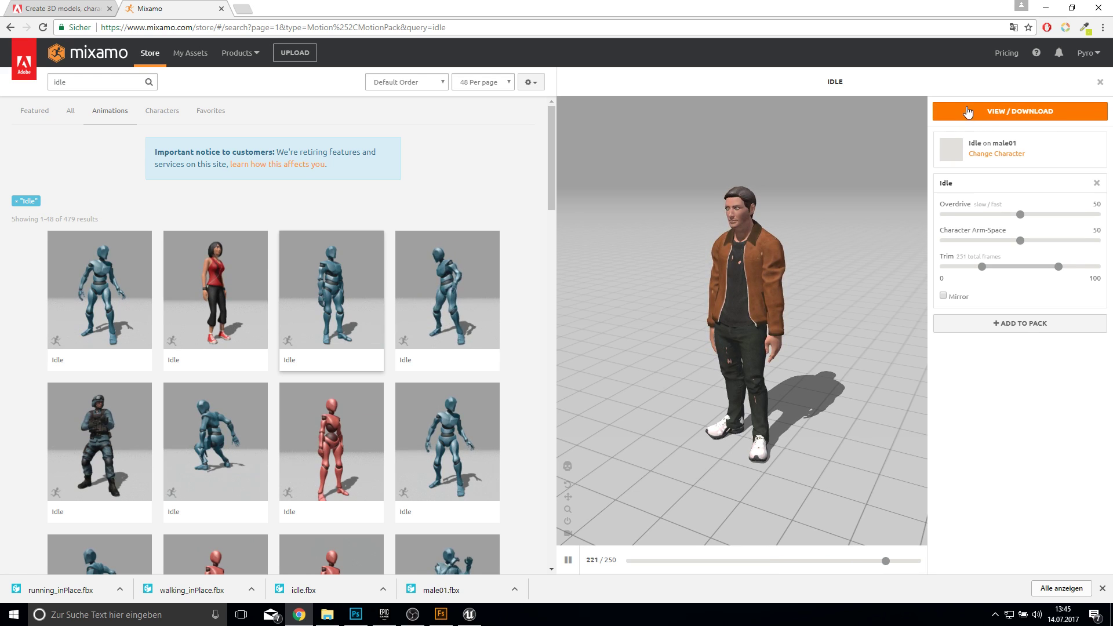
pyautogui.click(1026, 119)
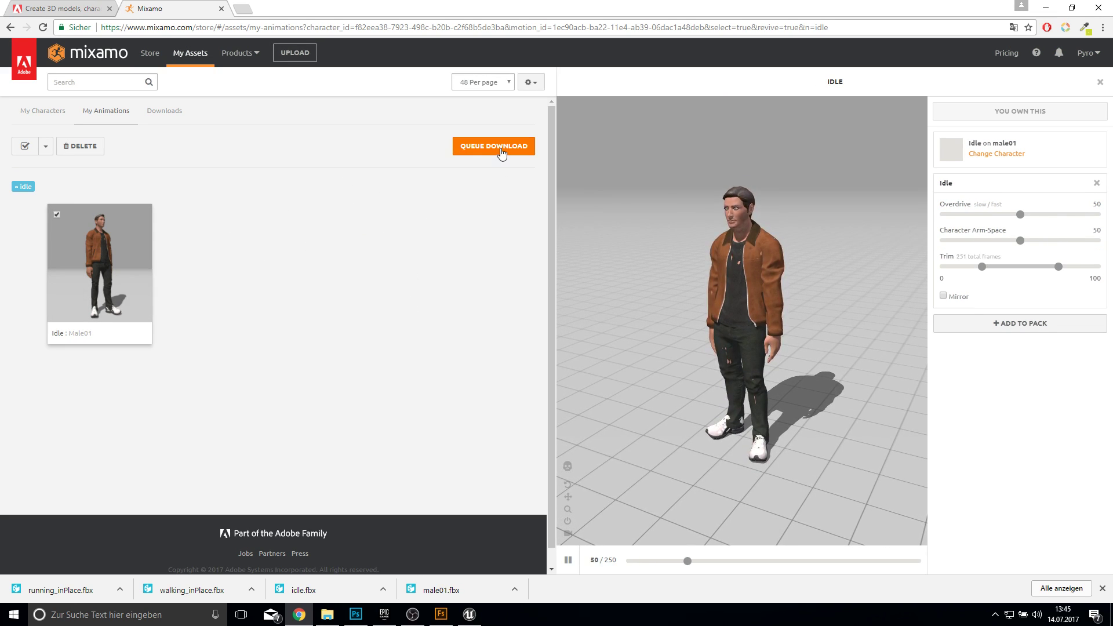
pyautogui.click(500, 148)
pyautogui.click(480, 164)
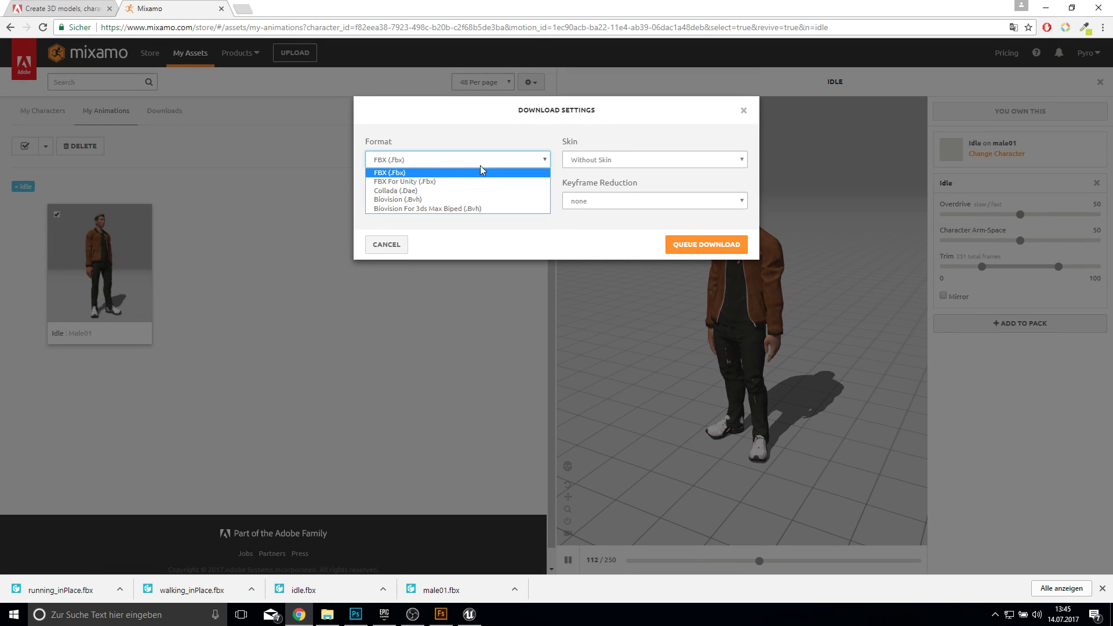
pyautogui.click(441, 169)
pyautogui.click(596, 162)
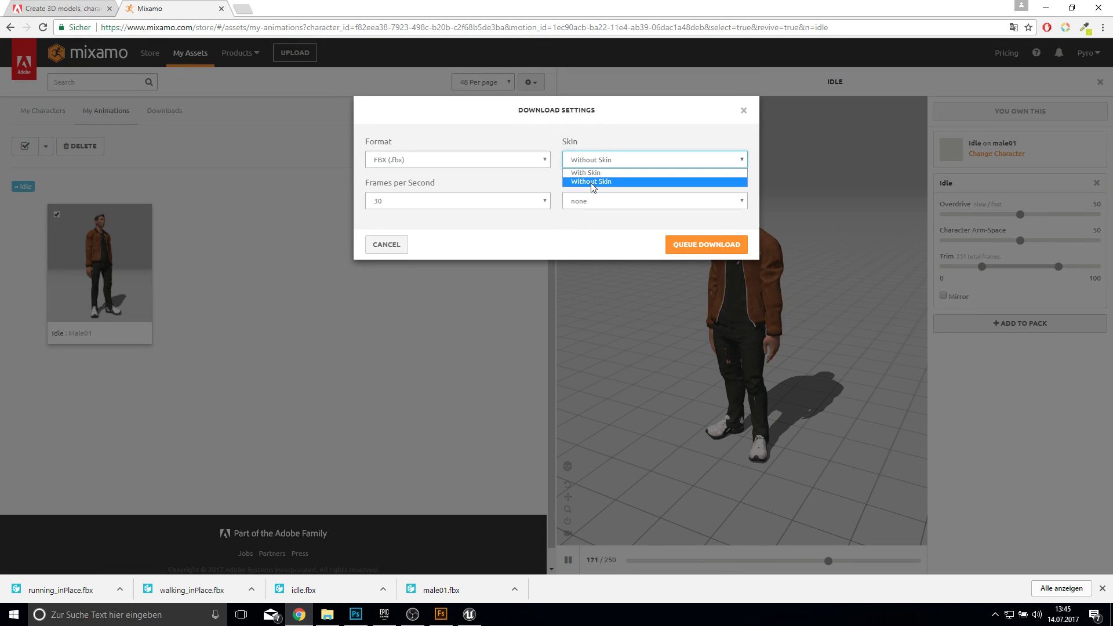
pyautogui.click(592, 183)
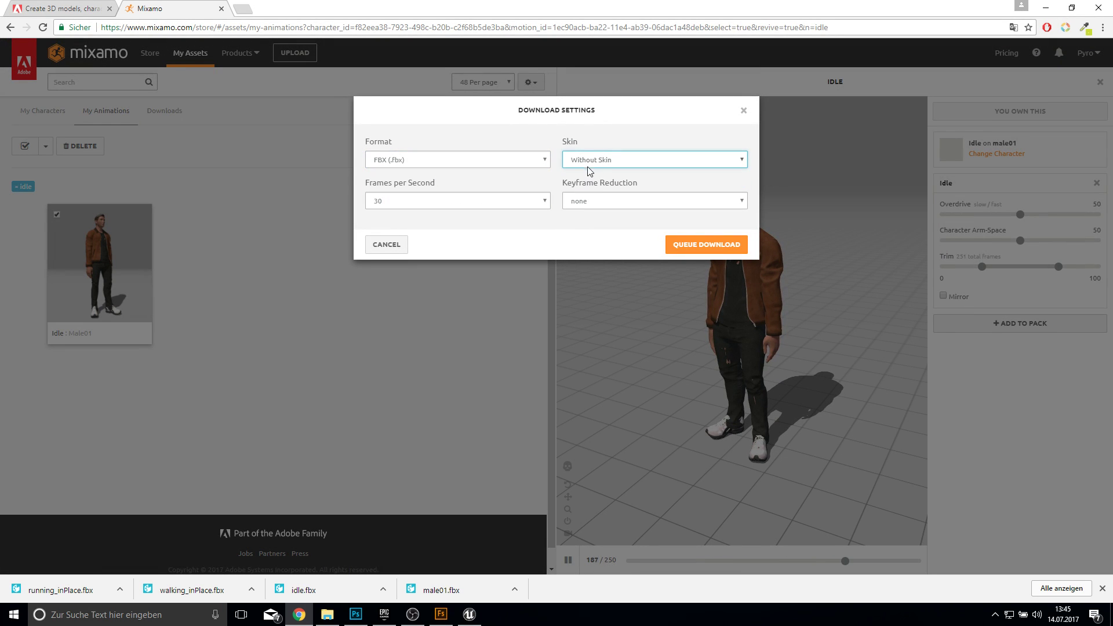
pyautogui.click(689, 246)
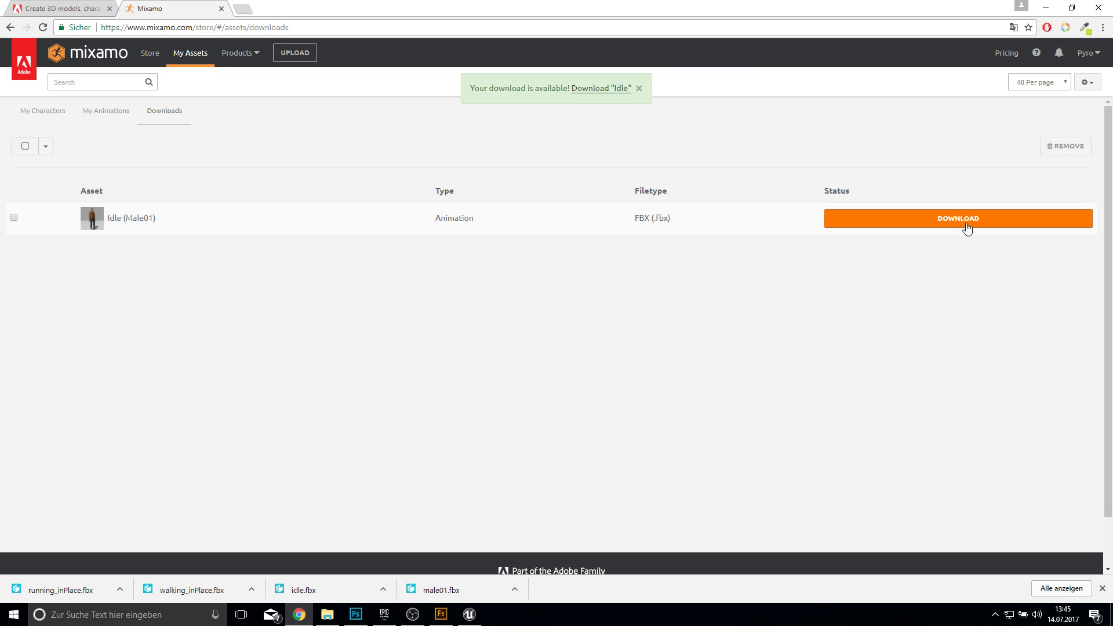
# - Download the animation as idle.fbx into a new folder named animations inside the Fuse folder on the Desktop
pyautogui.click(957, 221)
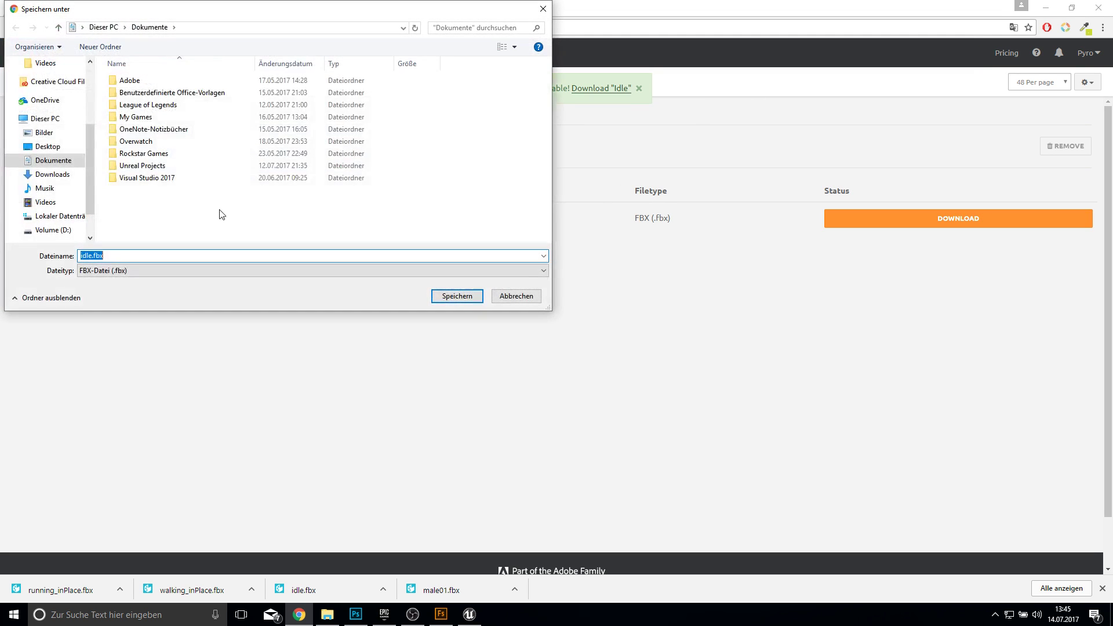
pyautogui.click(47, 146)
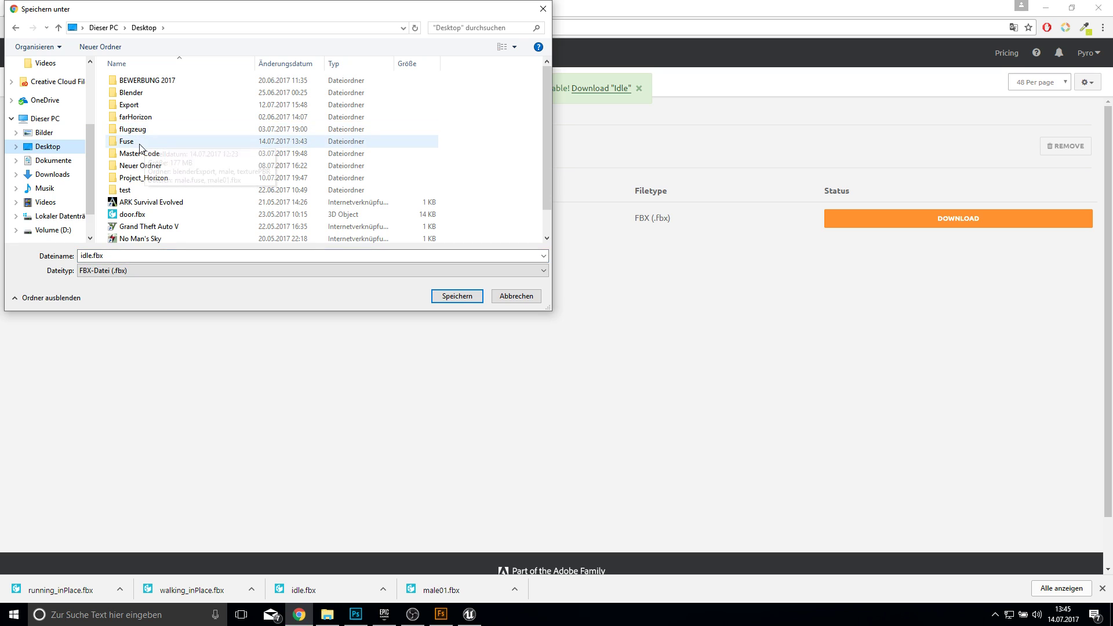
pyautogui.doubleClick(136, 141)
pyautogui.click(107, 46)
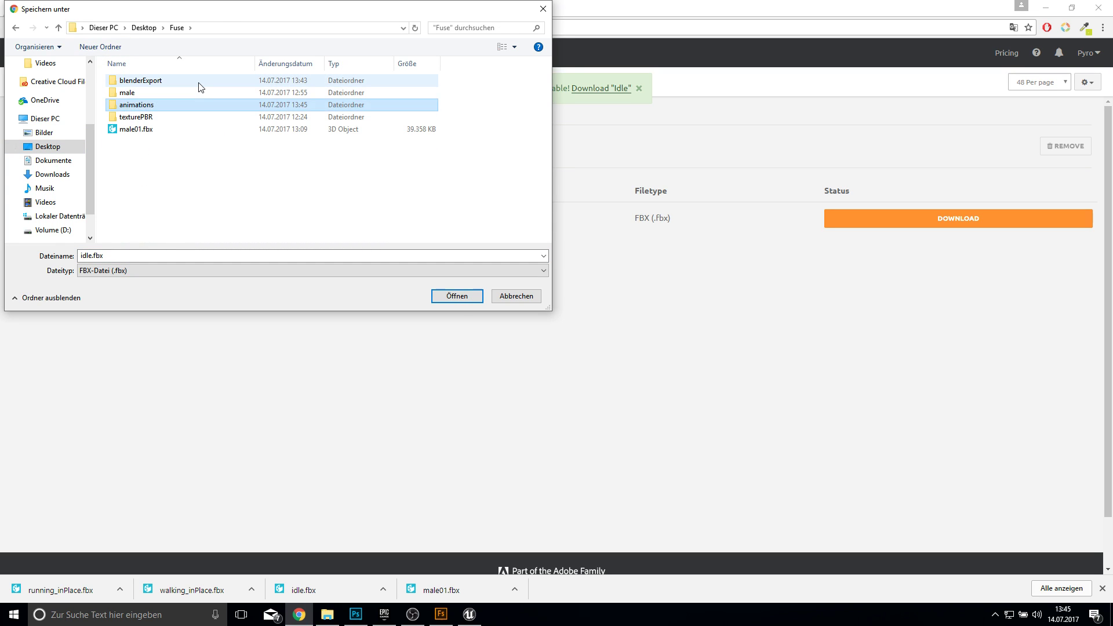
pyautogui.press('Return')
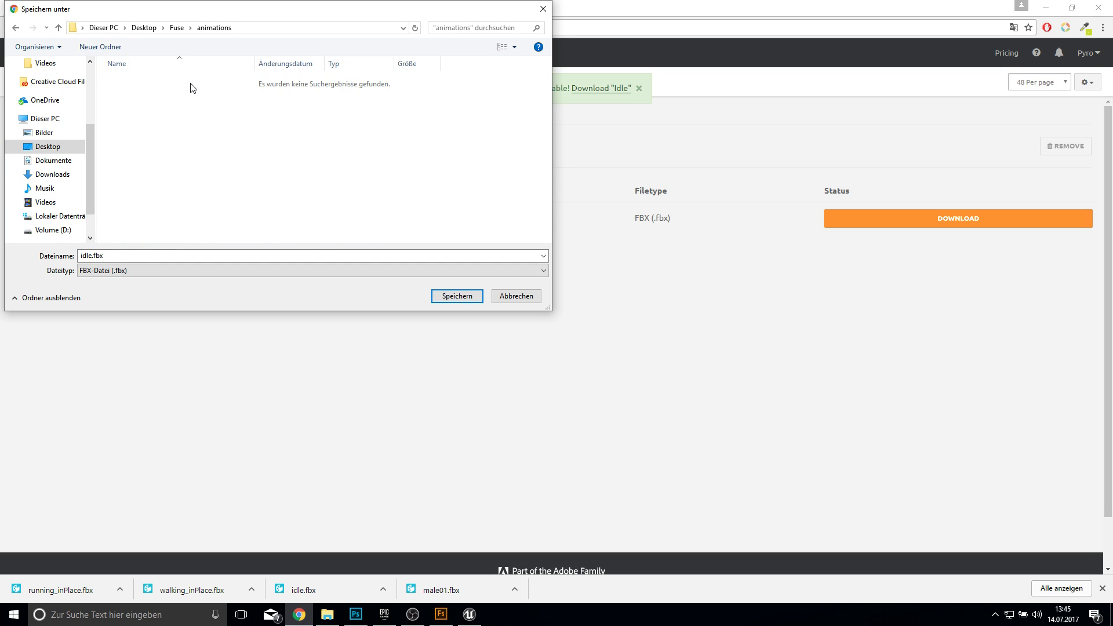
pyautogui.click(435, 301)
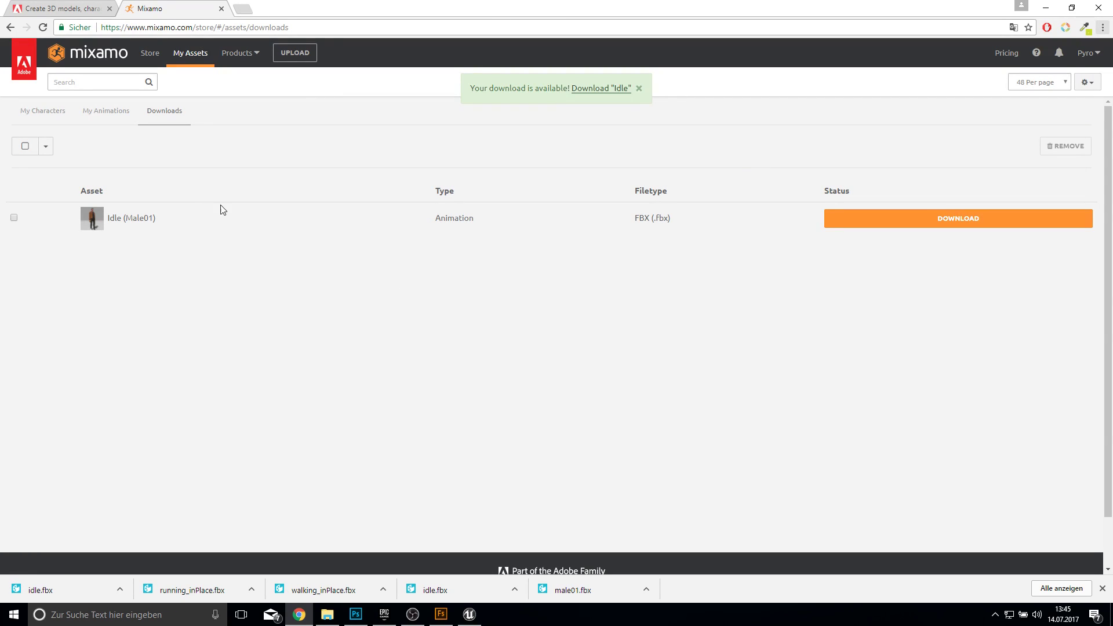
# - Select all the animations shown in My Animations and delete them
pyautogui.click(111, 116)
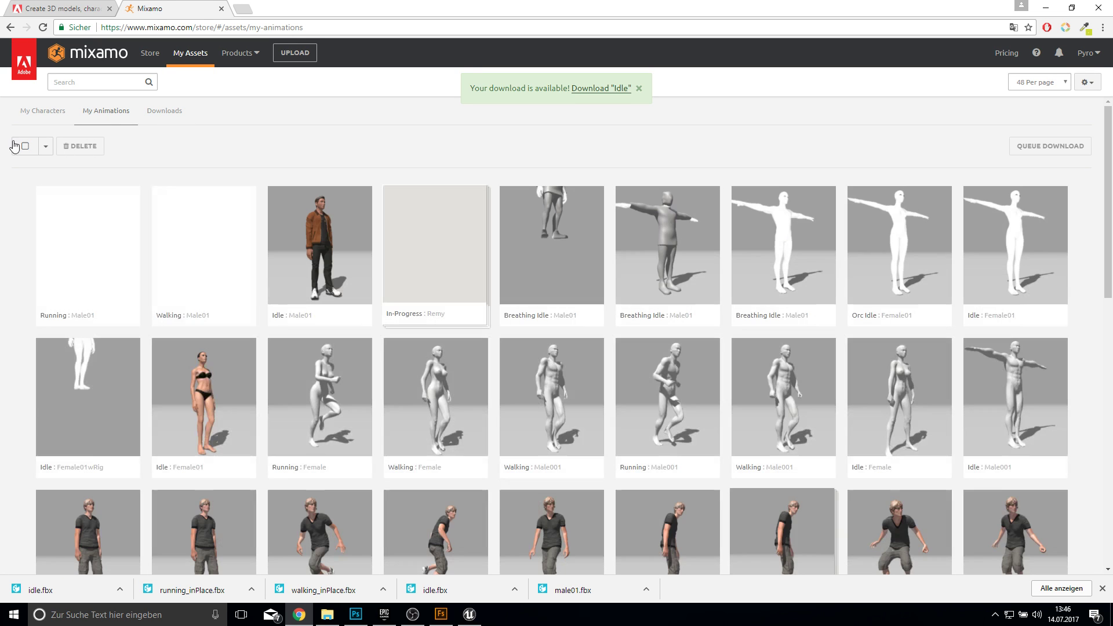
pyautogui.click(25, 146)
pyautogui.click(65, 150)
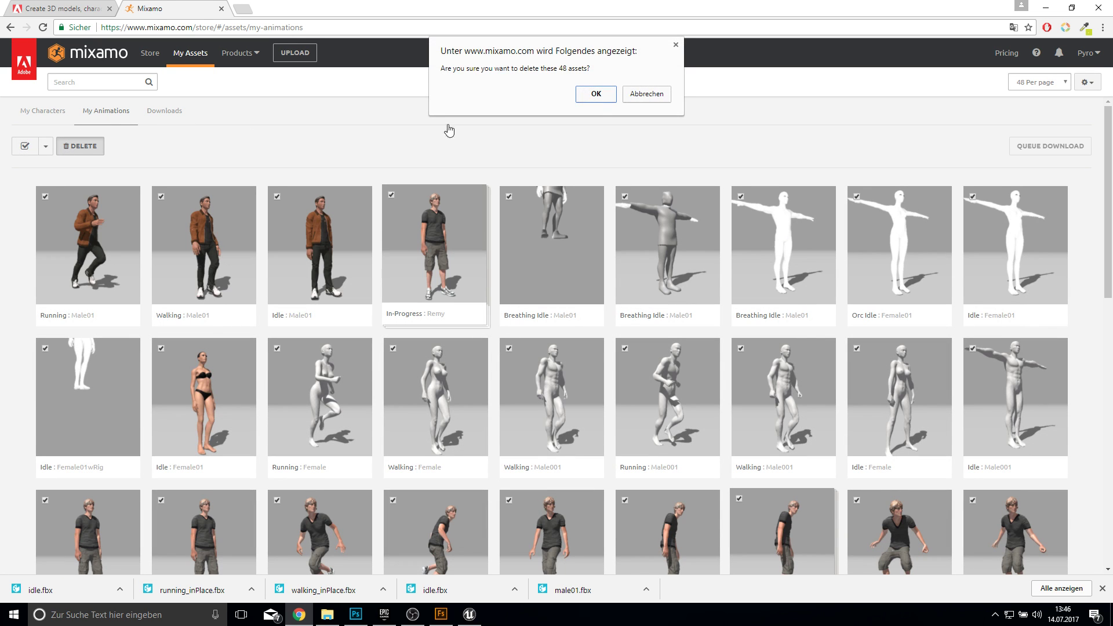
pyautogui.click(593, 100)
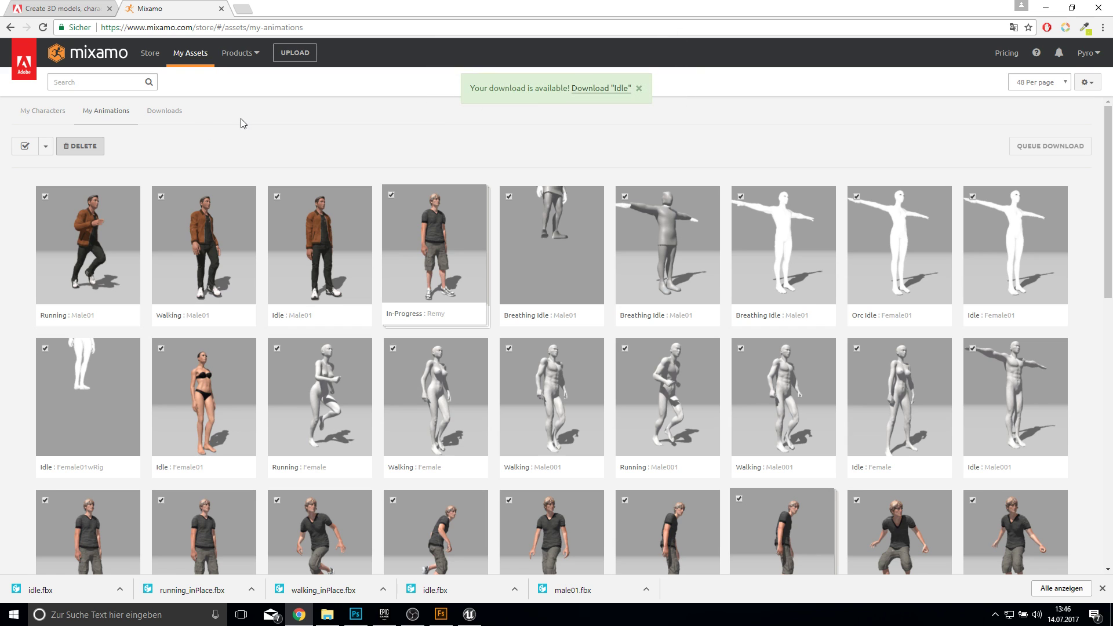
# - Return to the Mixamo store and search its animations for "walk"
pyautogui.click(149, 53)
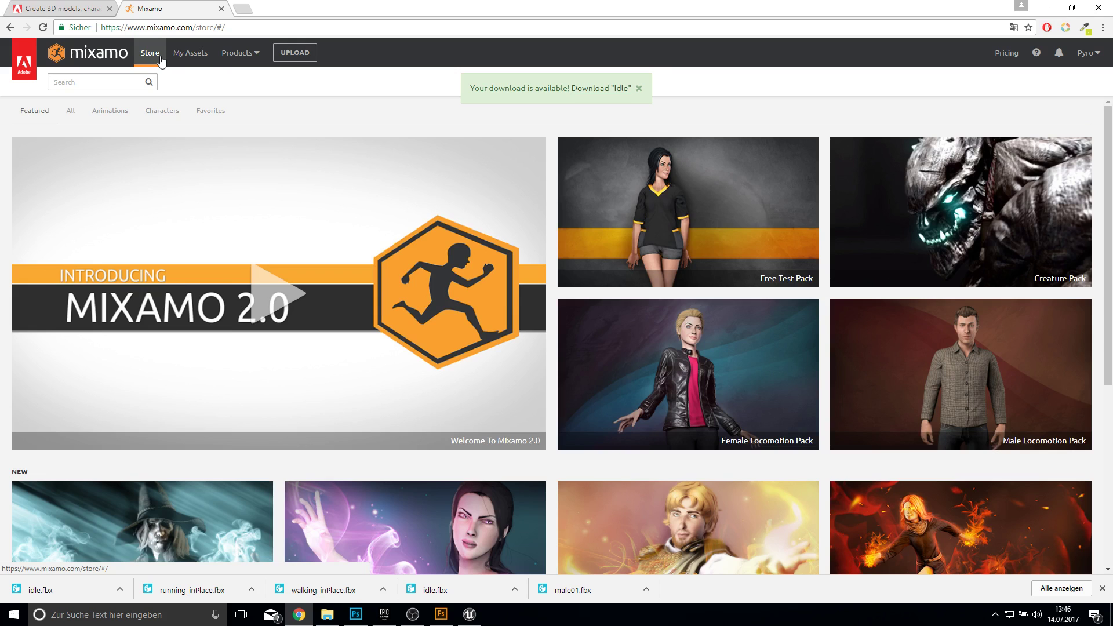
pyautogui.click(130, 113)
pyautogui.click(109, 81)
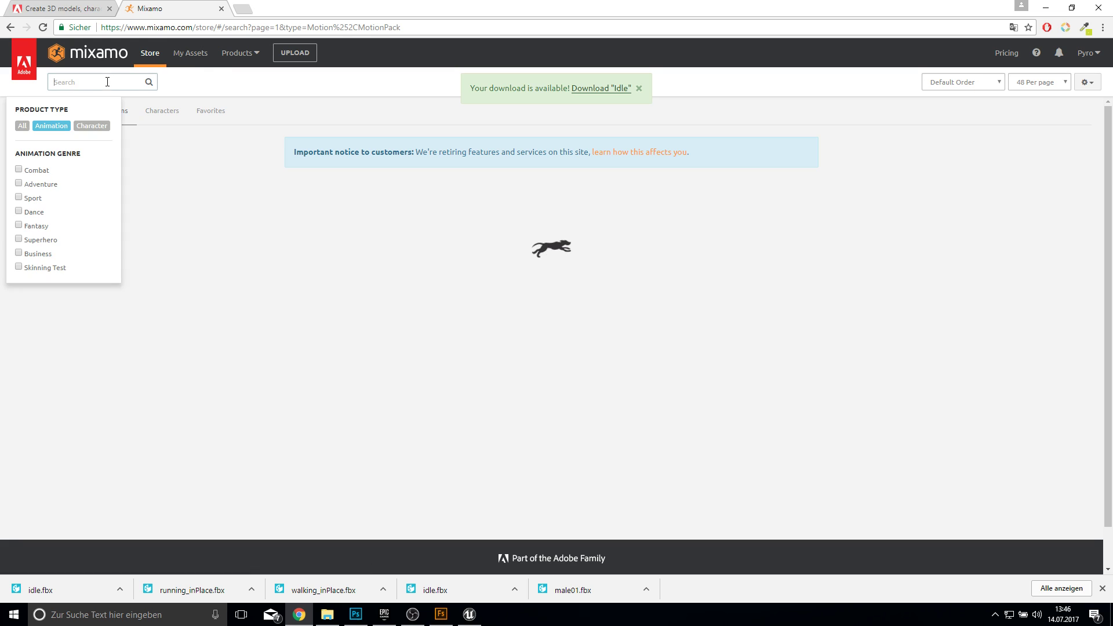
pyautogui.write('walk')
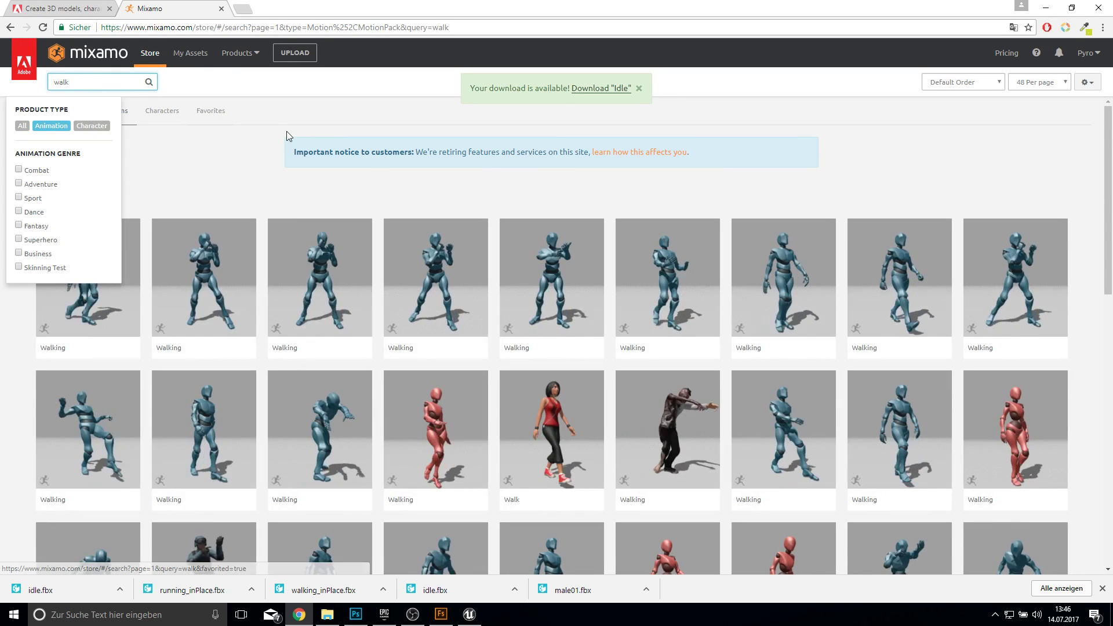
pyautogui.click(293, 135)
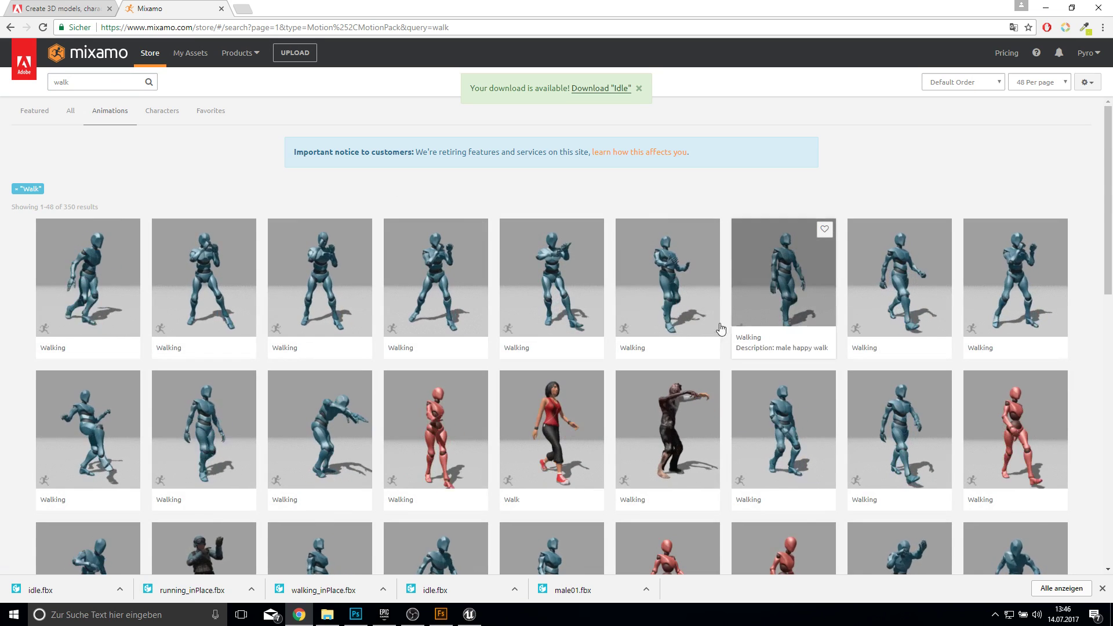
# - Add the Walking animation described as "walking with a swagger" for male01 to My Assets
pyautogui.moveTo(642, 353)
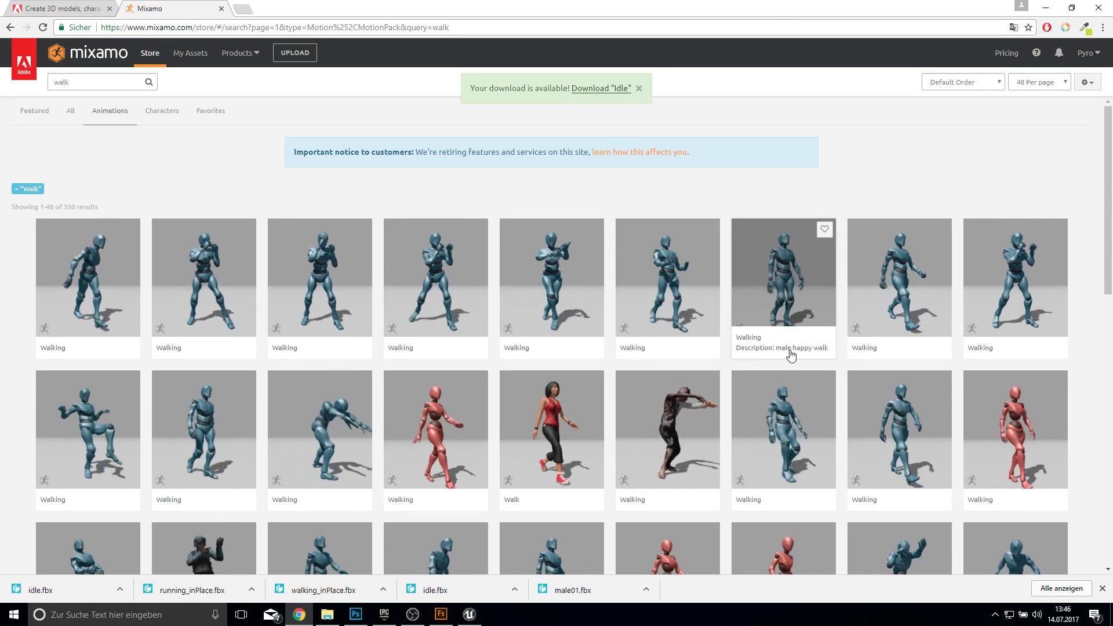
pyautogui.moveTo(914, 354)
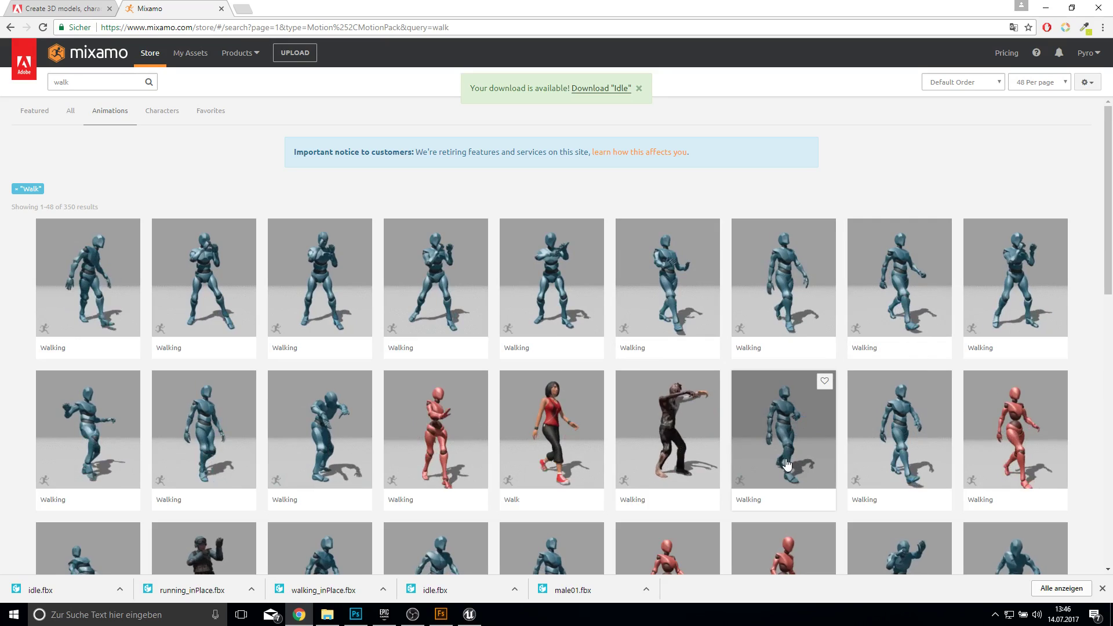
pyautogui.scroll(-2, 371, 435)
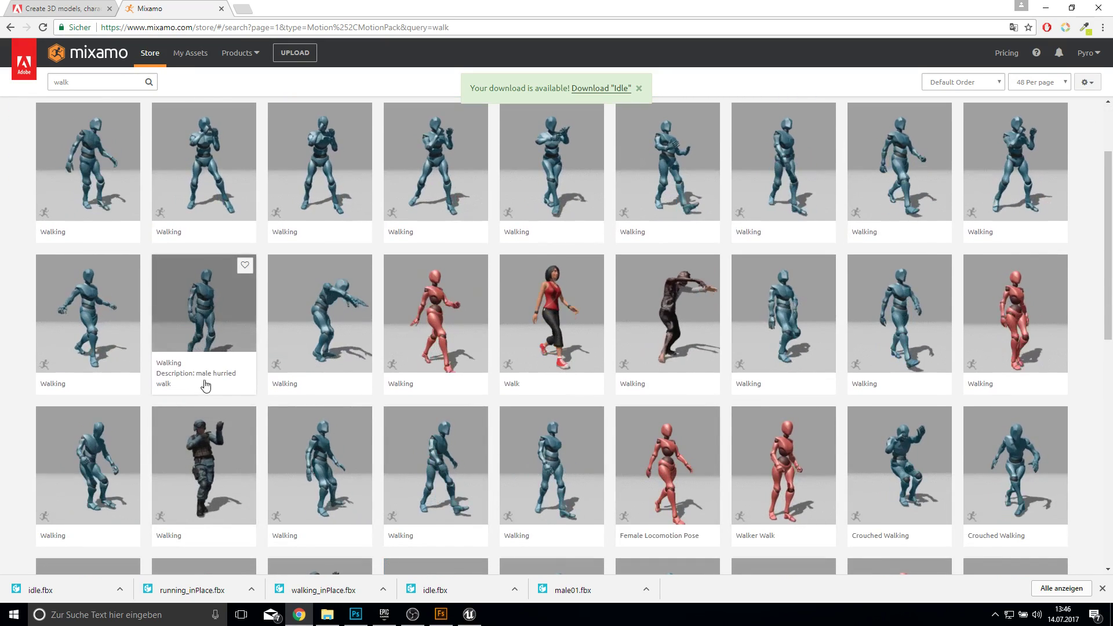
pyautogui.moveTo(885, 390)
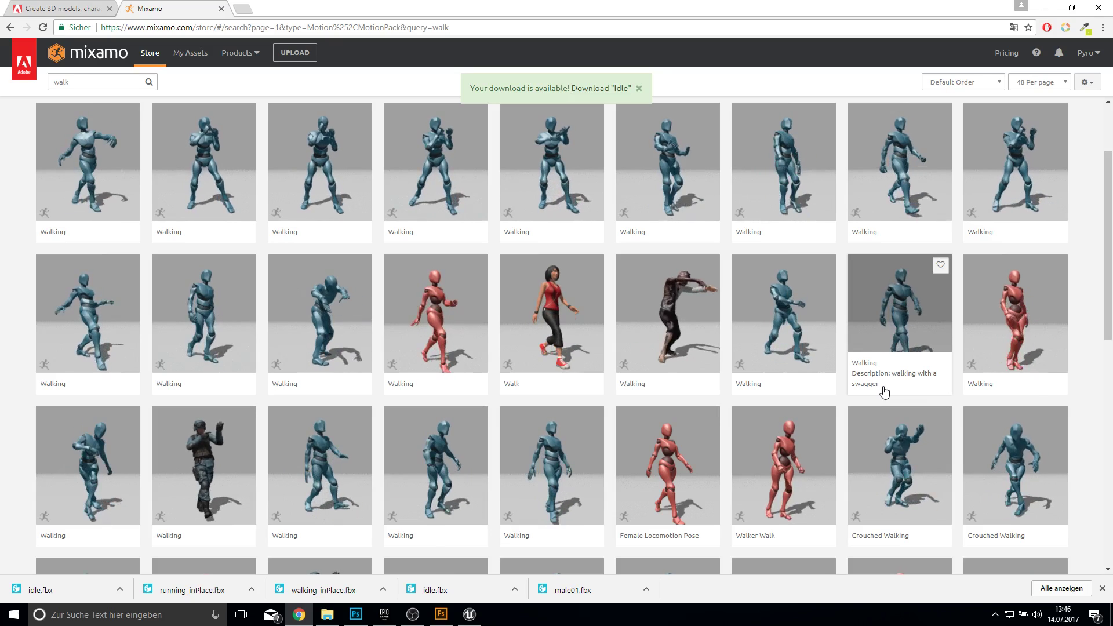
pyautogui.moveTo(565, 538)
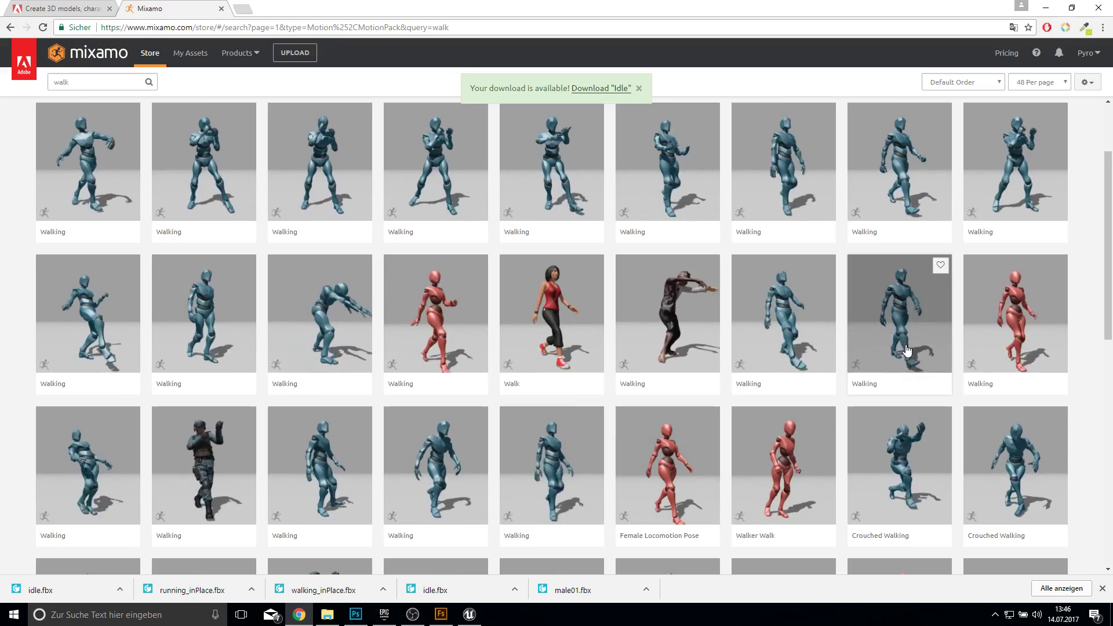
pyautogui.scroll(-3, 895, 373)
pyautogui.scroll(-3, 893, 374)
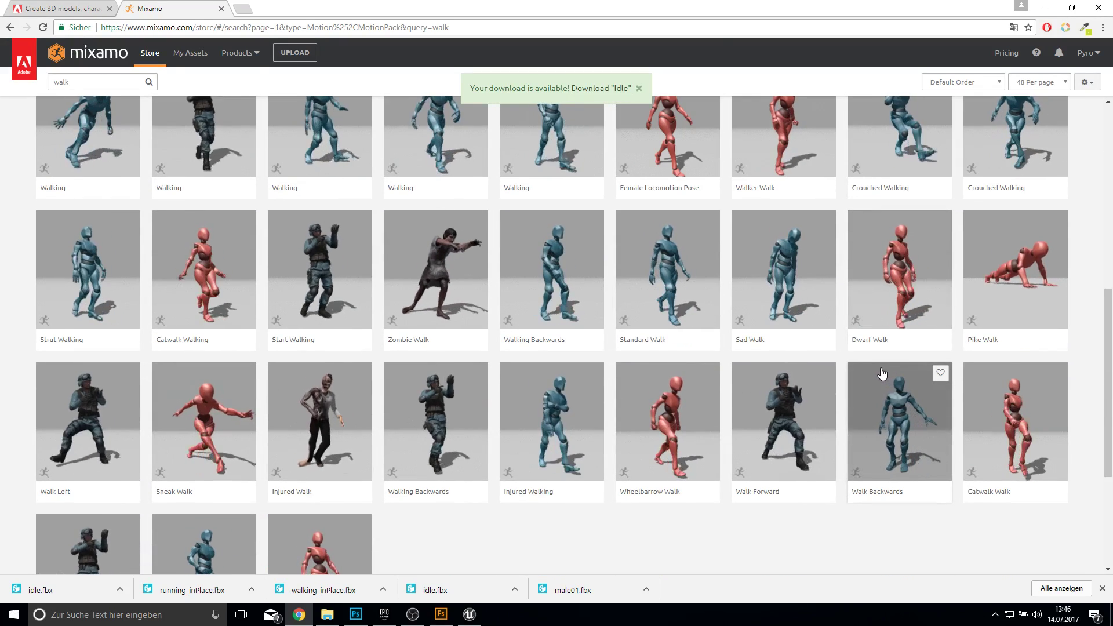
pyautogui.scroll(4, 881, 371)
pyautogui.scroll(-6, 876, 368)
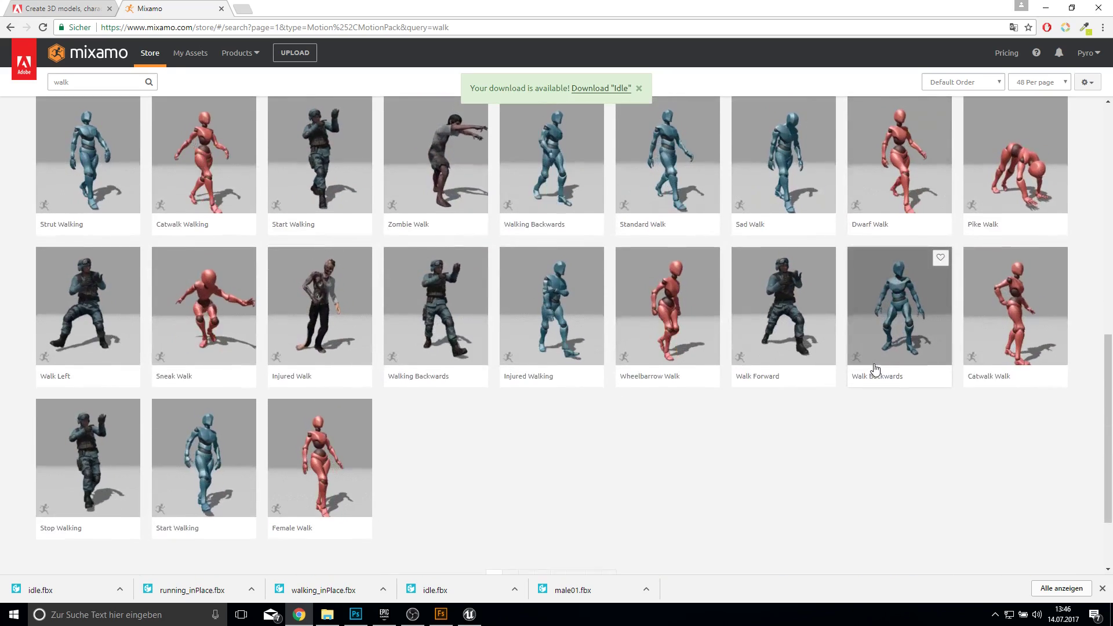
pyautogui.scroll(8, 878, 360)
pyautogui.click(889, 342)
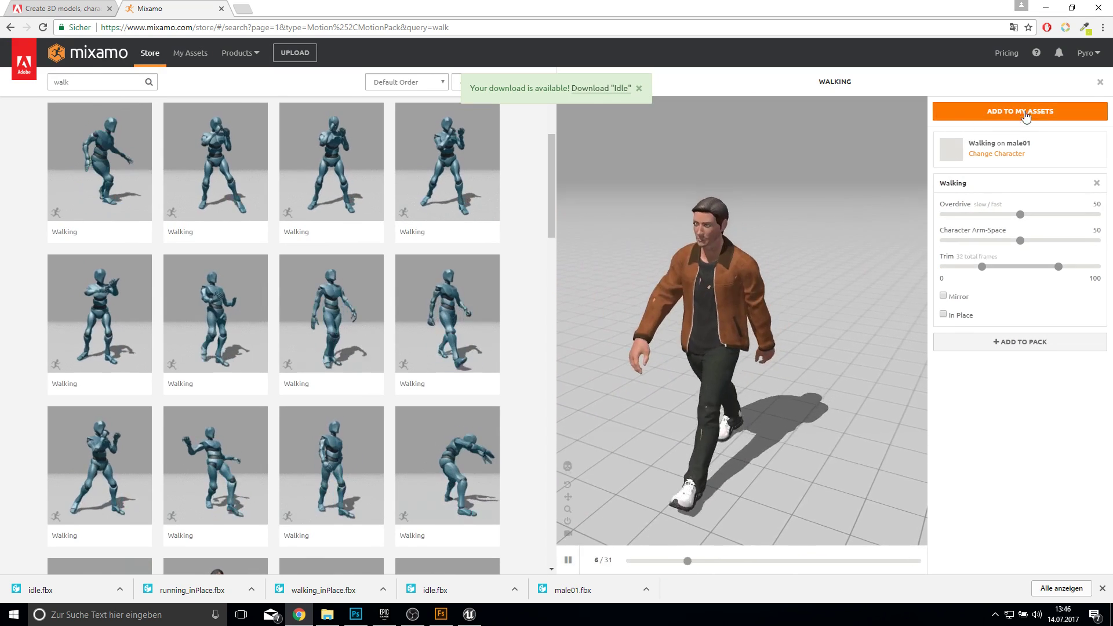
pyautogui.click(1017, 113)
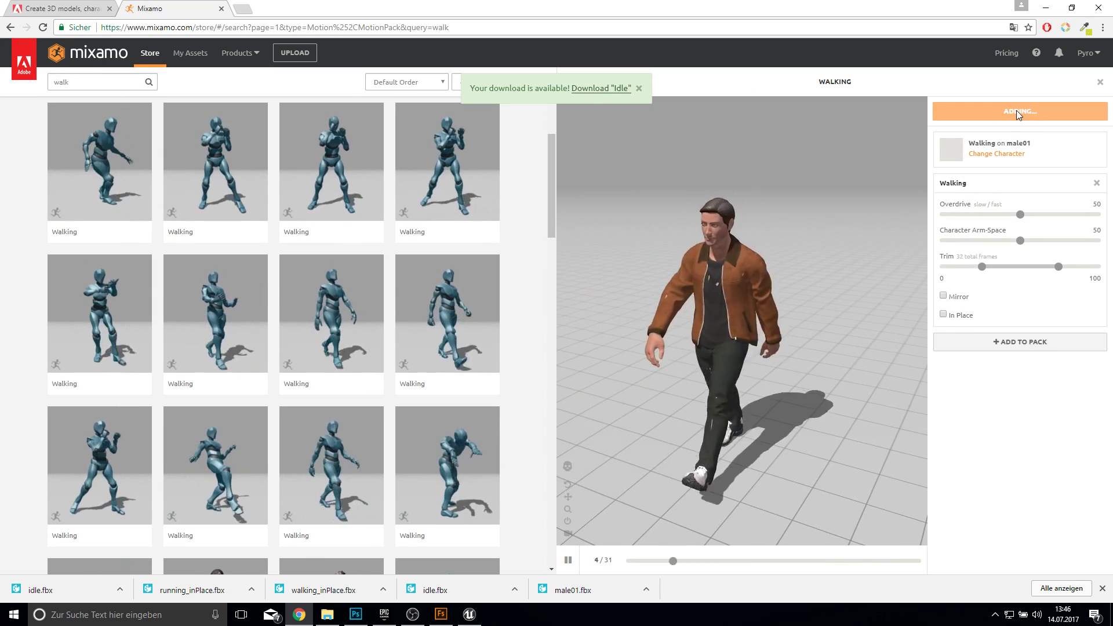
pyautogui.click(379, 276)
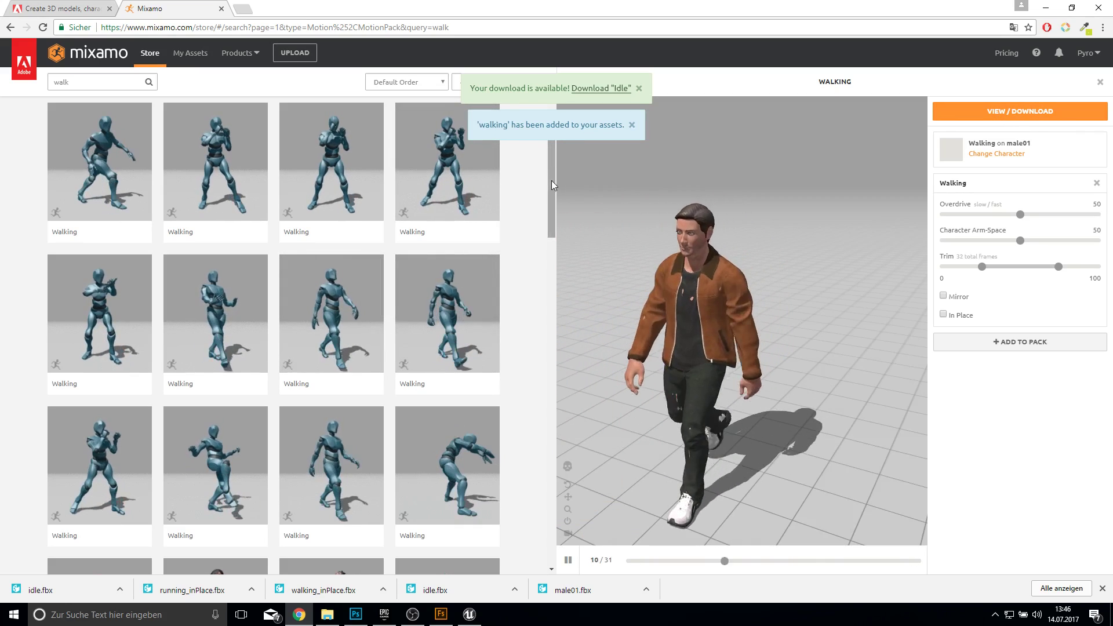
# - Search the store's animations for "running"
pyautogui.scroll(2, 552, 169)
pyautogui.scroll(1, 552, 169)
pyautogui.click(82, 81)
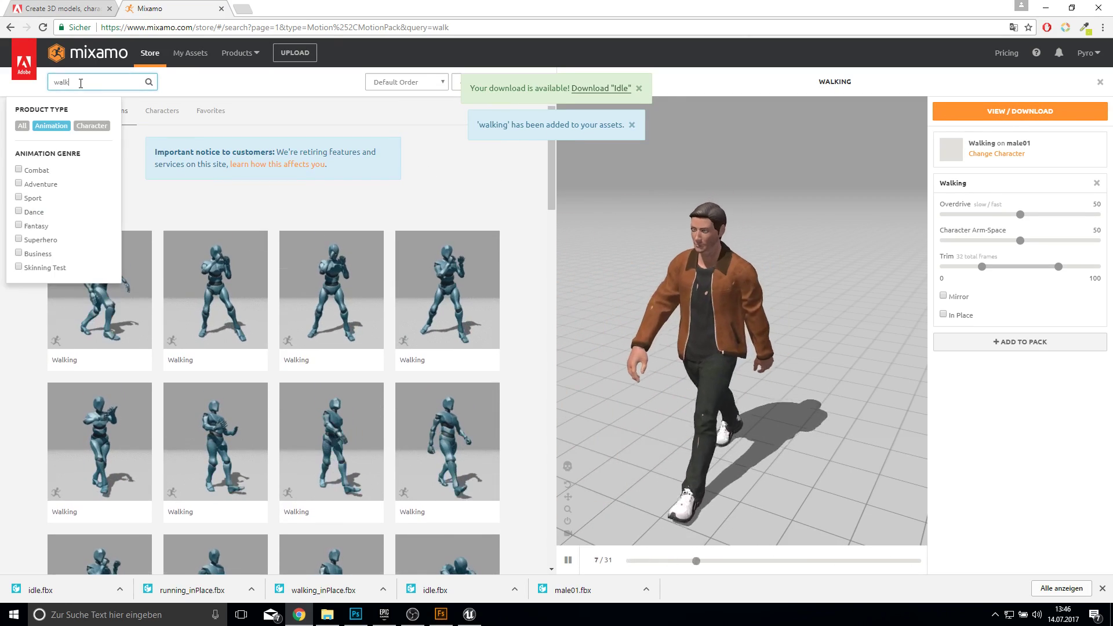
pyautogui.press('BackSpace')
pyautogui.press('BackSpace')
pyautogui.press('BackSpace')
pyautogui.press('BackSpace')
pyautogui.write('ru')
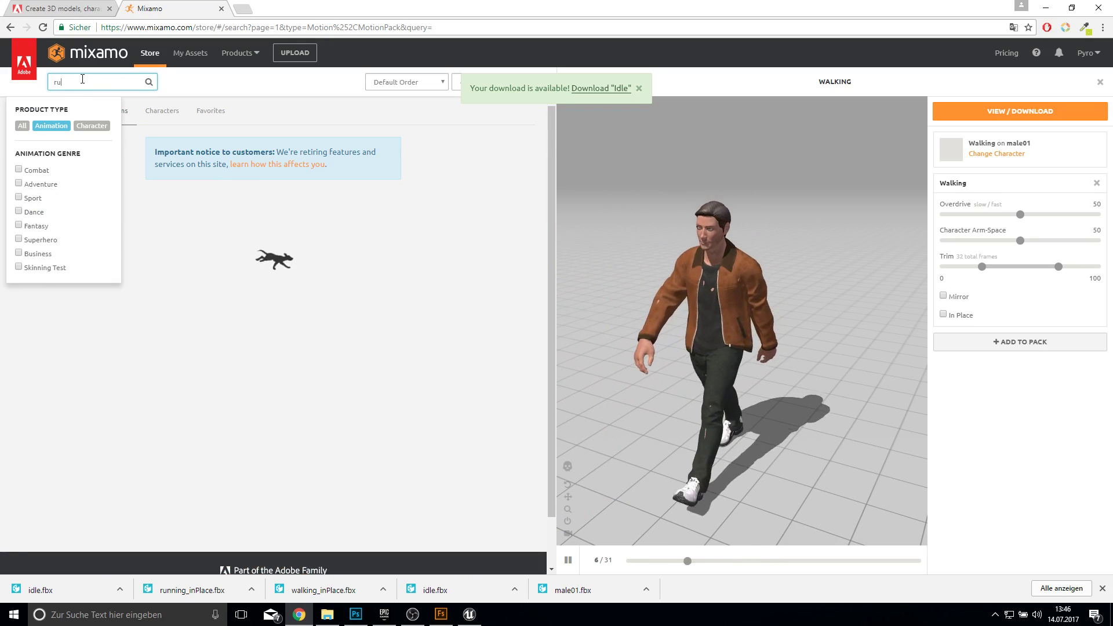
pyautogui.write('n')
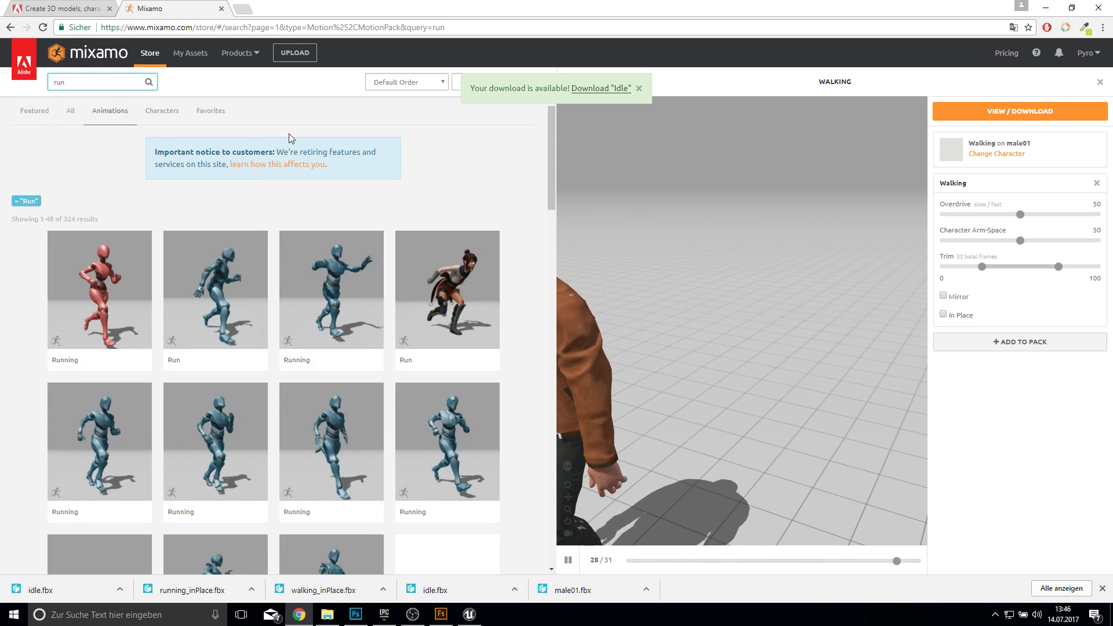
pyautogui.click(97, 85)
pyautogui.write('n')
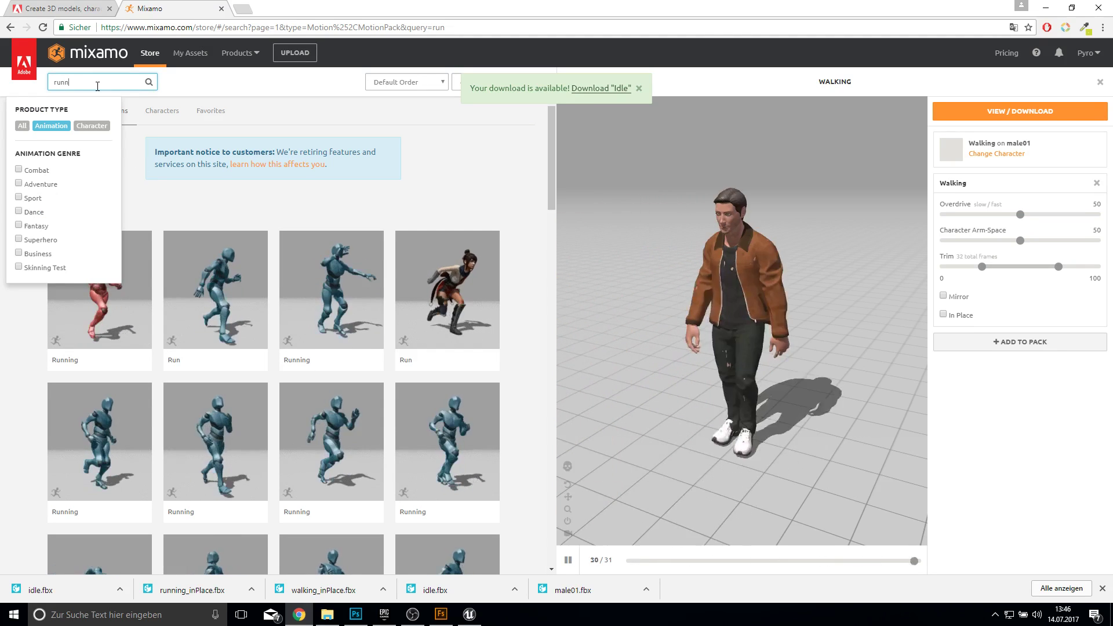
pyautogui.write('ing')
pyautogui.press('Return')
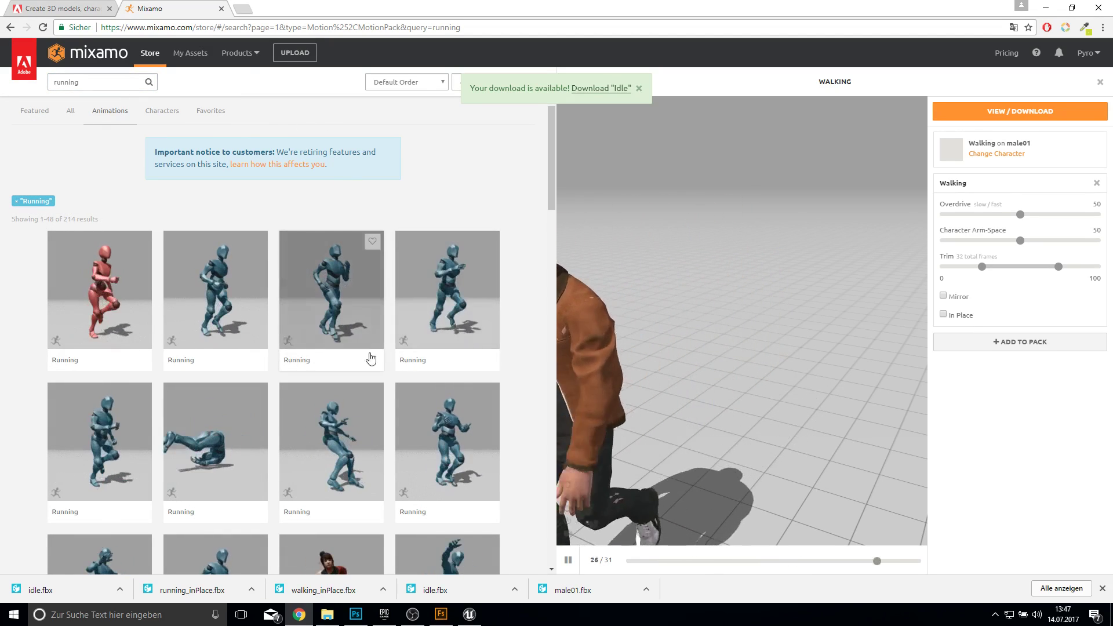
# - Add the Running animation described as "running leaning back or forth" for male01 to the assets and show all of My Animations
pyautogui.click(436, 359)
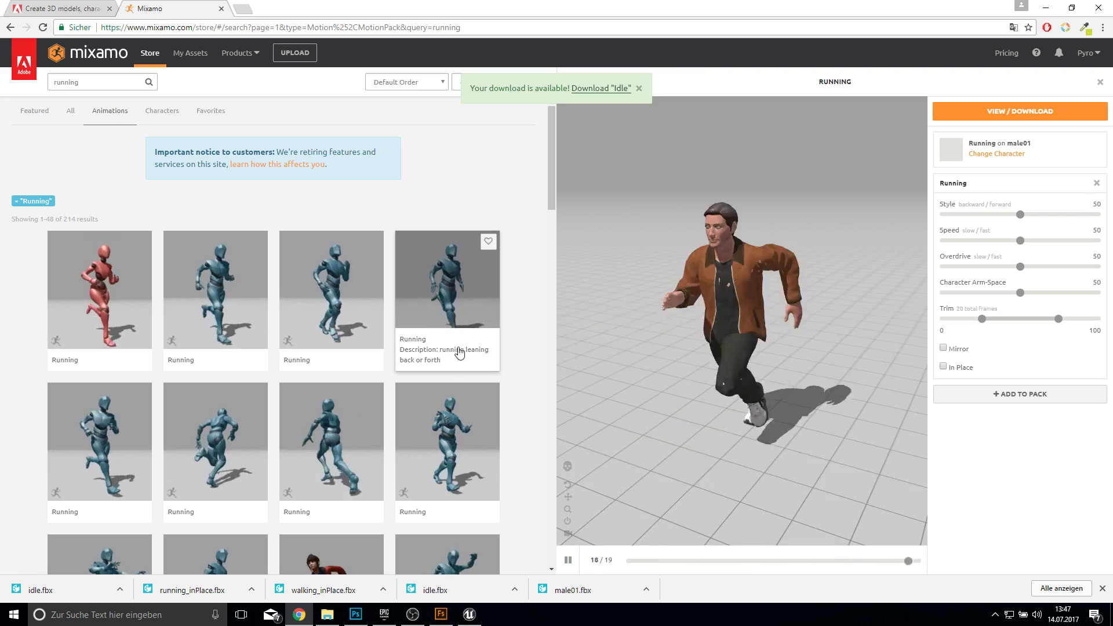
pyautogui.click(1032, 111)
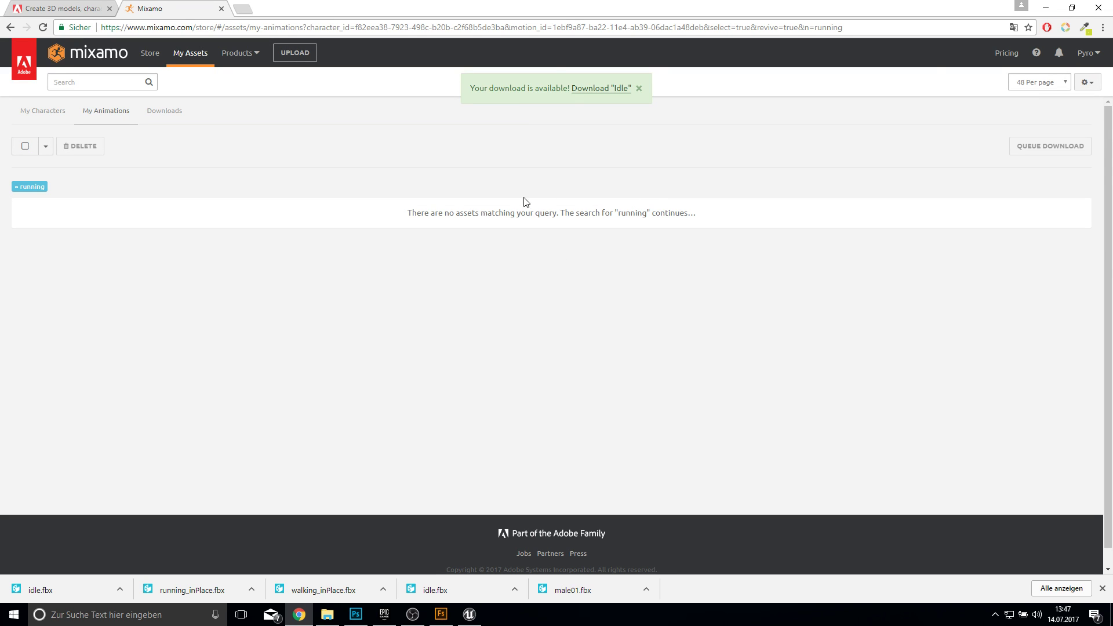
pyautogui.click(110, 120)
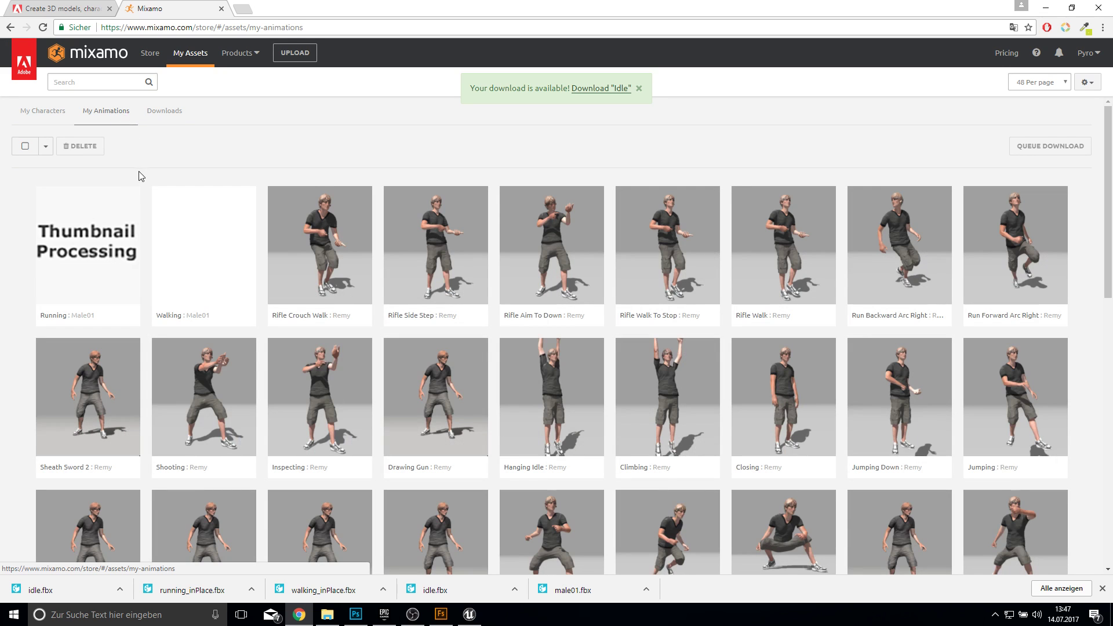
# - Enable In Place for male01's Running animation and set its Speed to 30
pyautogui.click(120, 277)
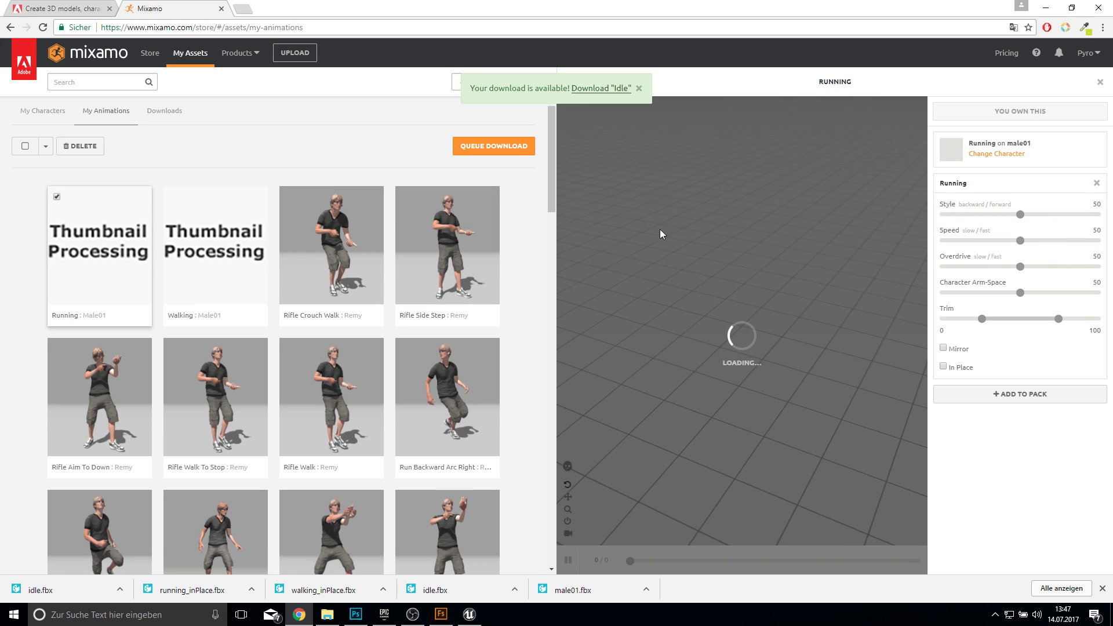
pyautogui.click(944, 367)
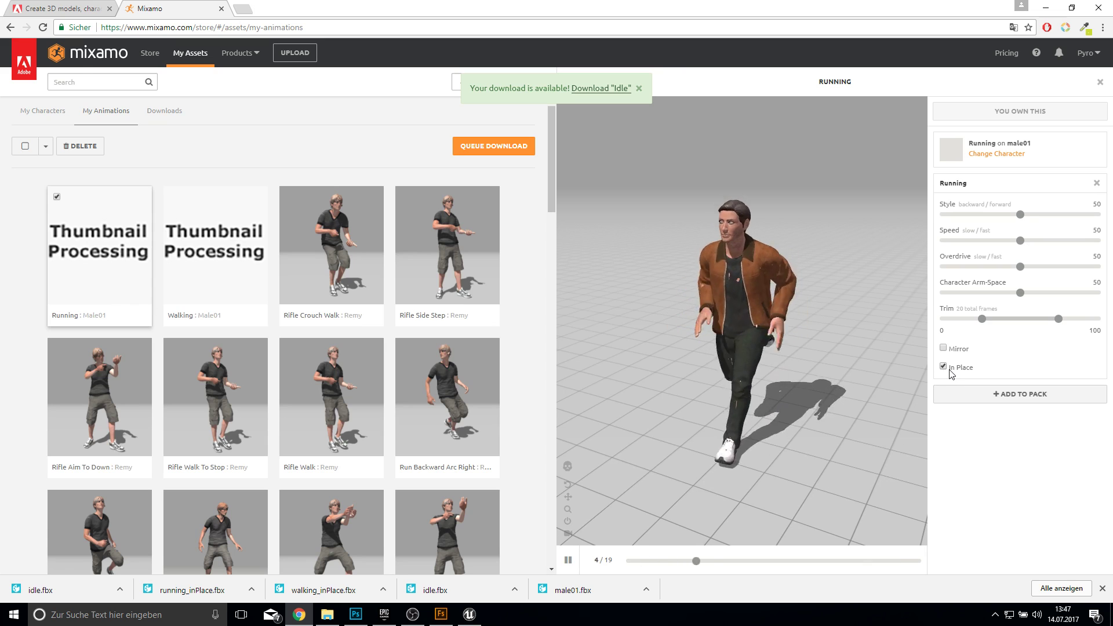
pyautogui.click(1092, 231)
pyautogui.write('3')
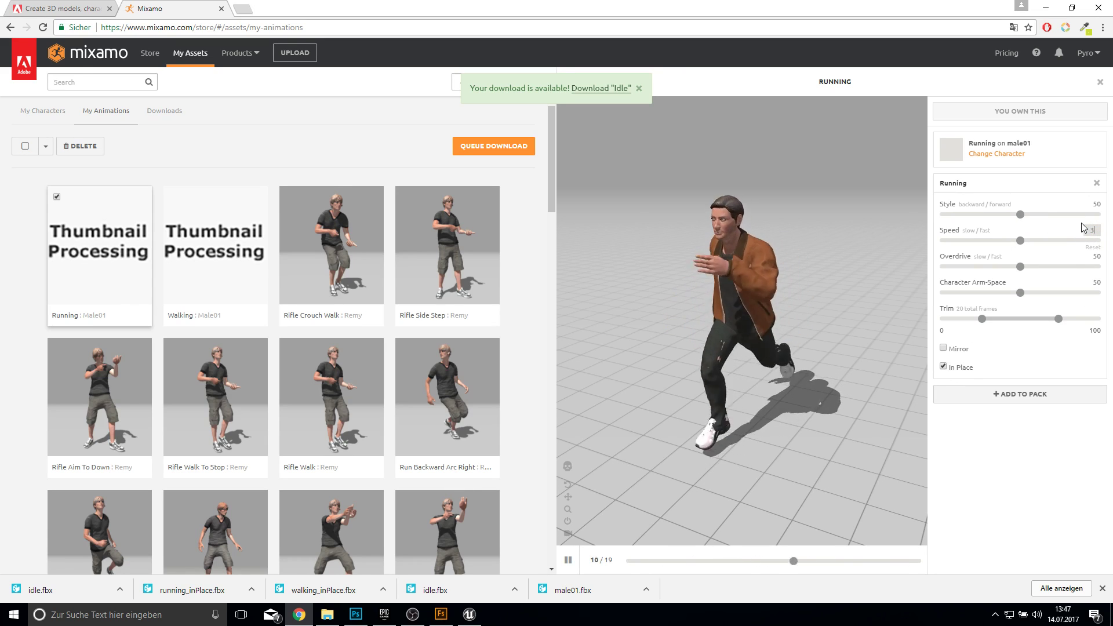
pyautogui.write('0')
pyautogui.press('Return')
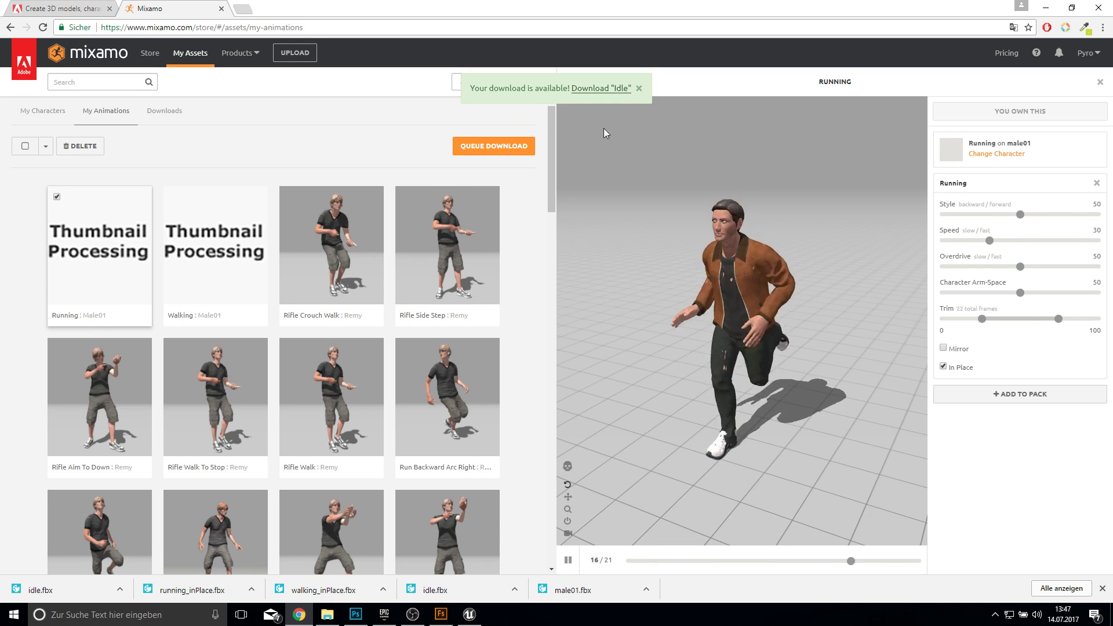
# - Queue the Running animation as FBX (.fbx) with the Without Skin option and download it as running_inPlace.fbx
pyautogui.click(494, 145)
pyautogui.click(655, 160)
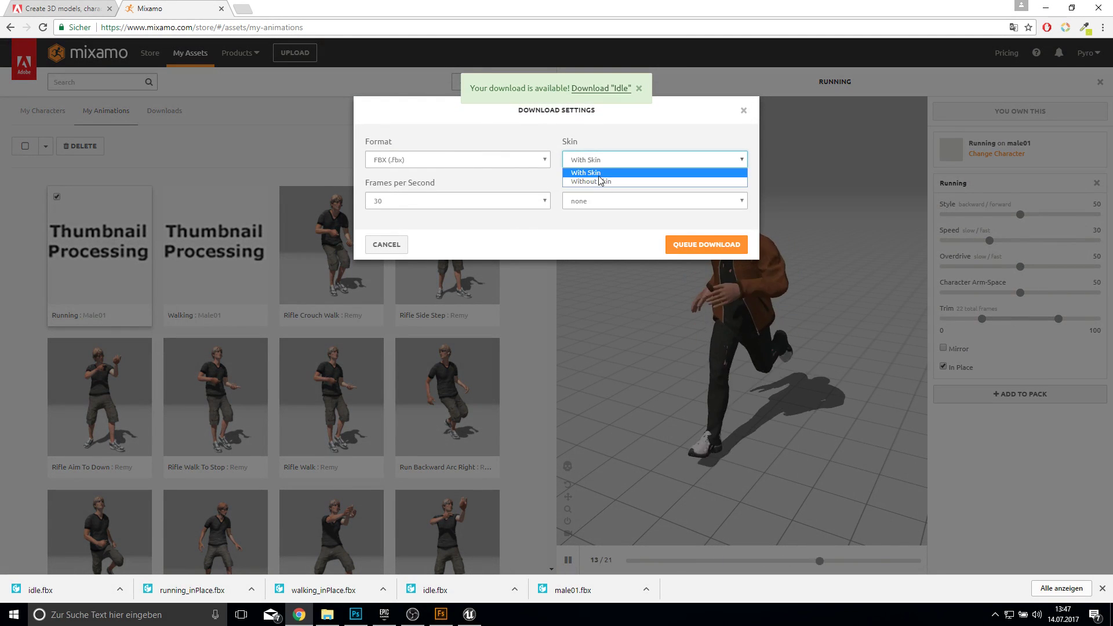
pyautogui.click(667, 181)
pyautogui.click(738, 251)
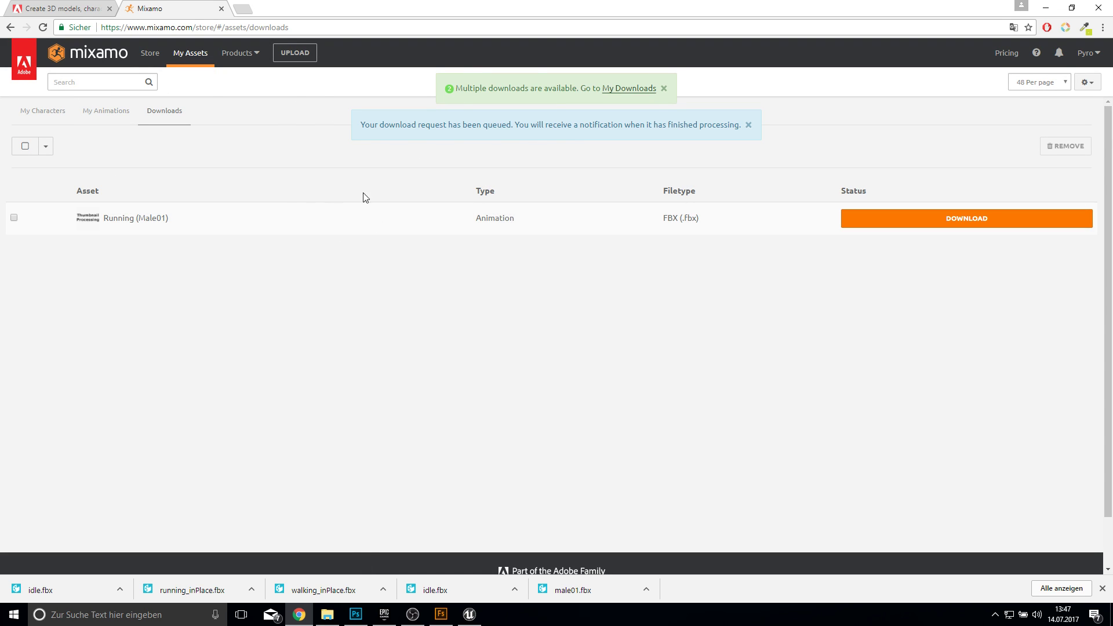
pyautogui.click(454, 296)
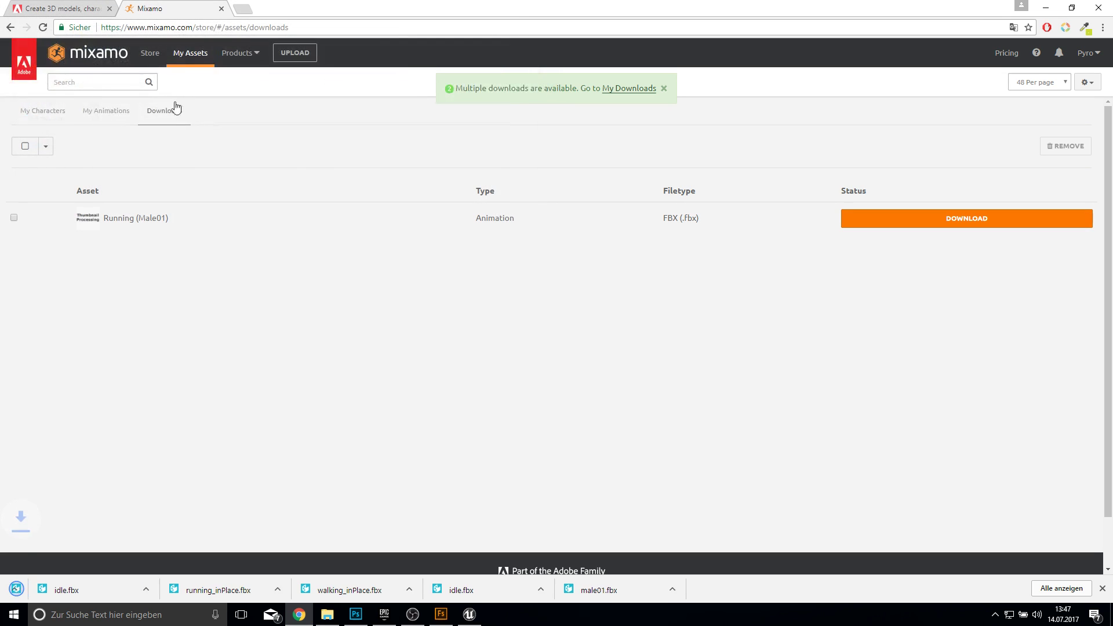
# - Open male01's Walking animation from My Animations and enable In Place for it
pyautogui.click(114, 117)
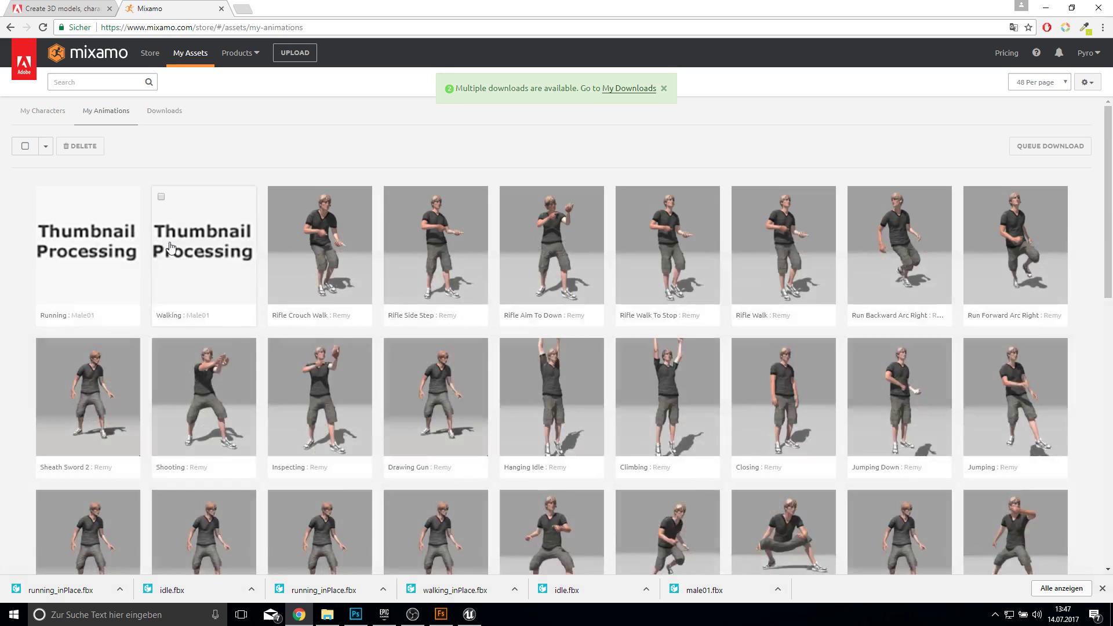
pyautogui.click(186, 239)
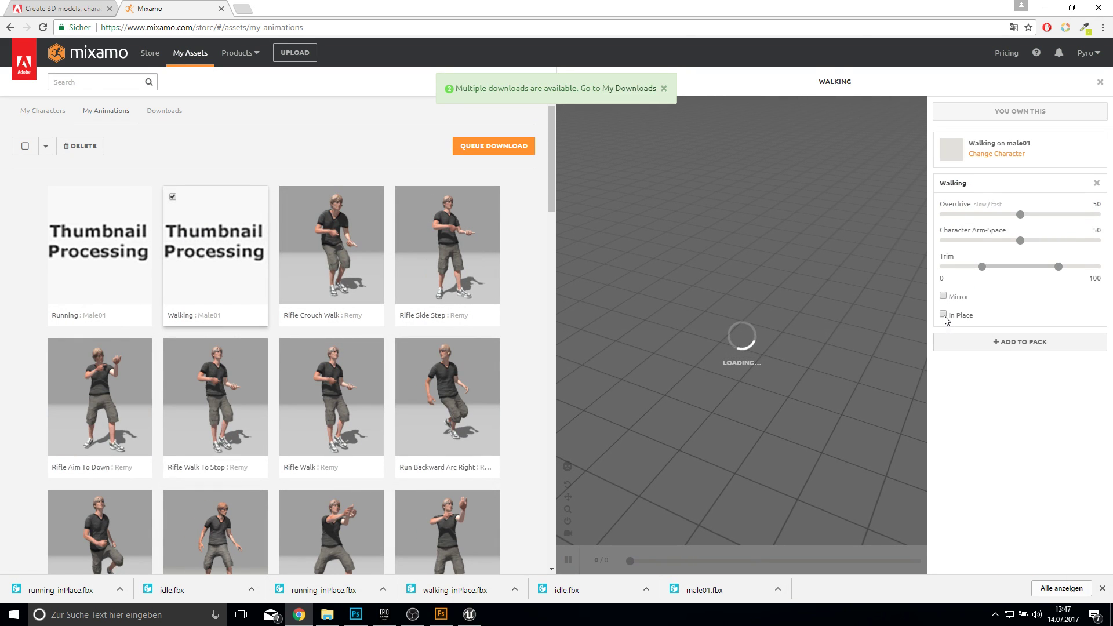
# - Queue the Walking animation as FBX (.fbx) with the Without Skin option and download it as walking_inPlace.fbx
pyautogui.click(488, 146)
pyautogui.click(590, 160)
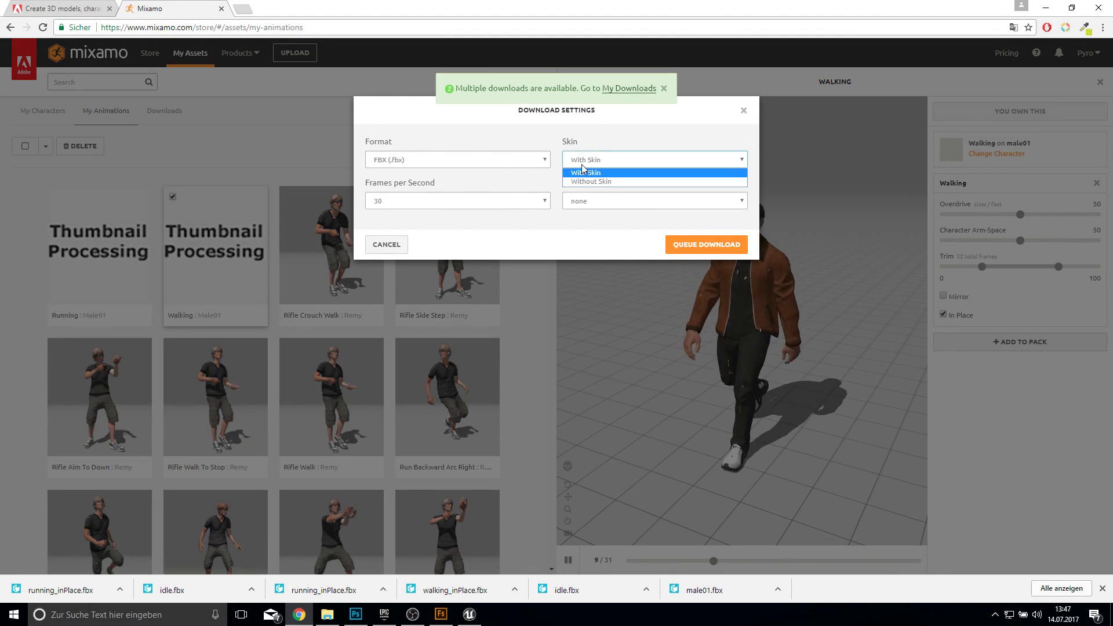
pyautogui.click(590, 184)
pyautogui.click(713, 244)
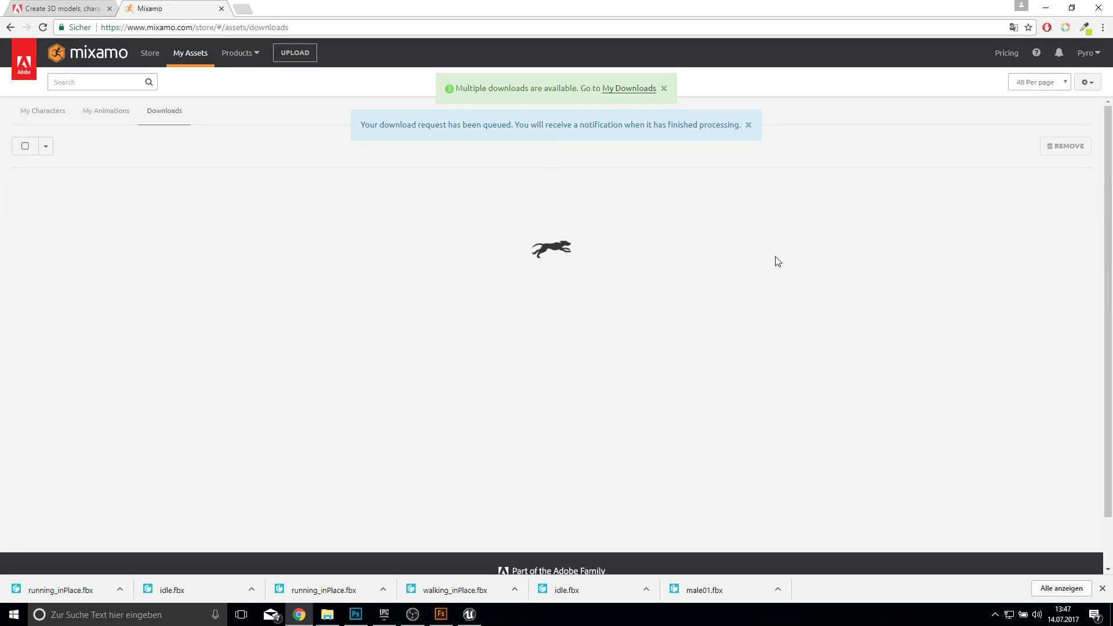
pyautogui.click(917, 218)
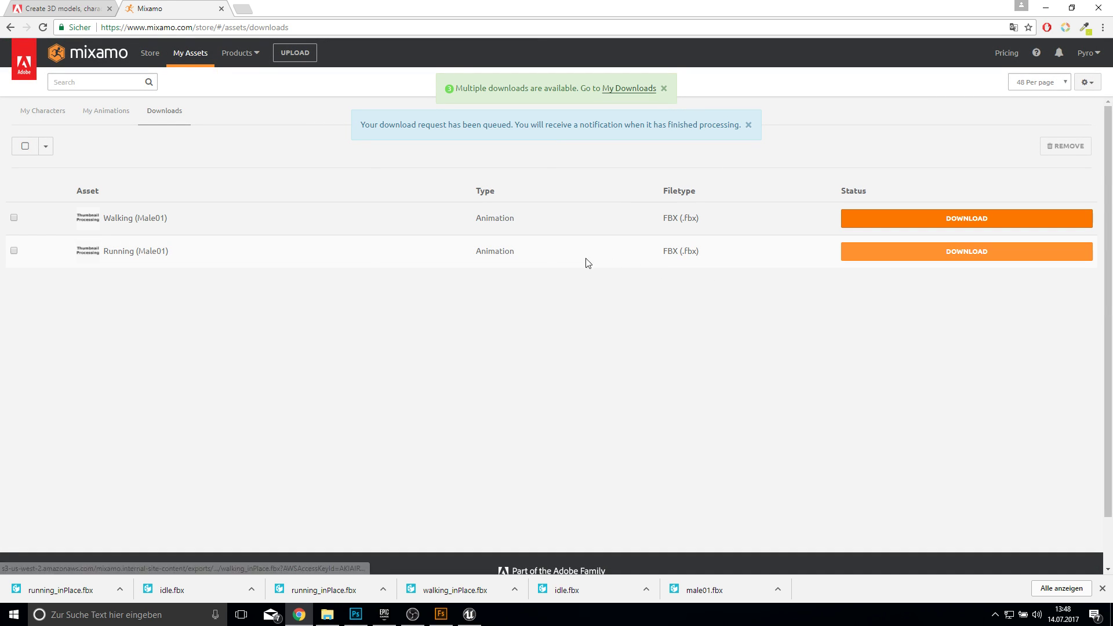
pyautogui.click(464, 296)
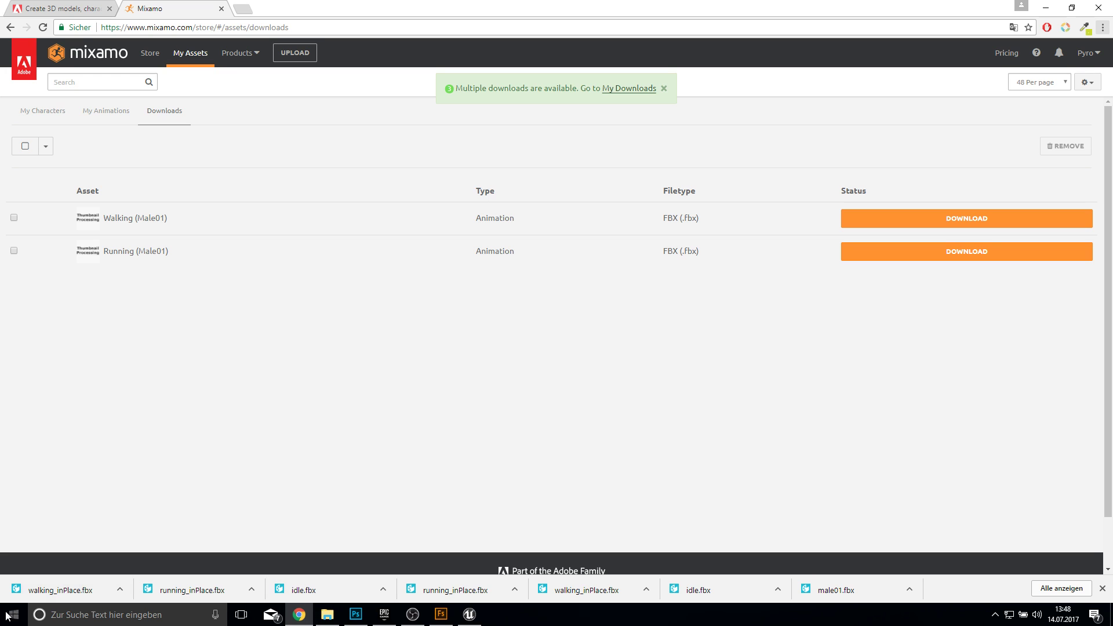
# - Switch to Blender by launching it and delete all the default objects from the scene
pyautogui.click(115, 620)
pyautogui.write('blen')
pyautogui.press('Return')
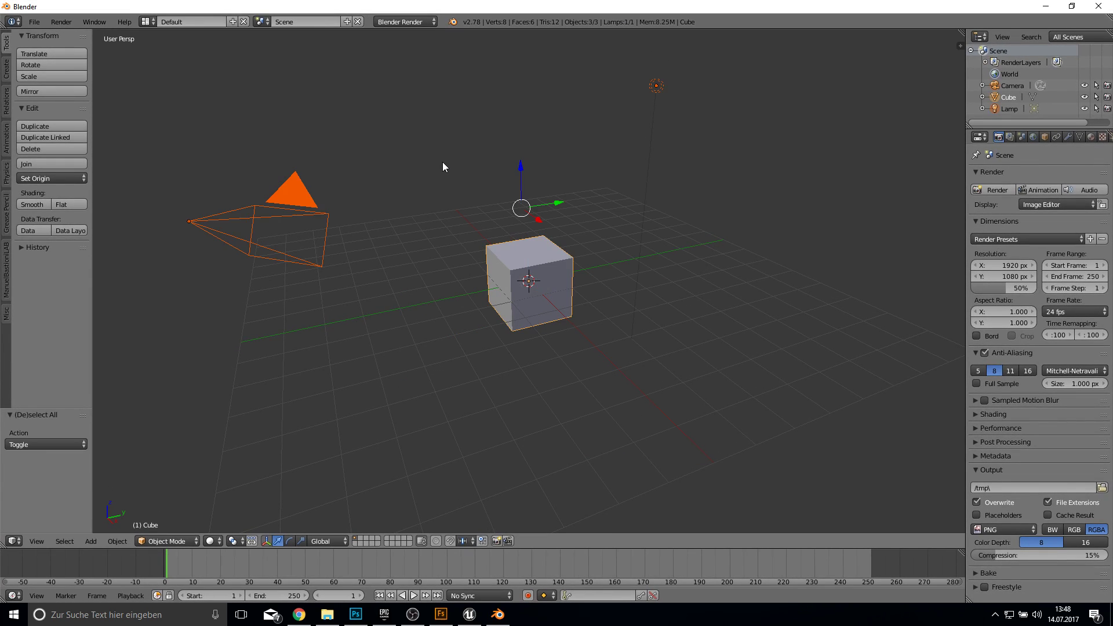
pyautogui.press('Delete')
# - Import idle.fbx in FBX format from the Fuse\animations folder into the empty scene
pyautogui.click(34, 22)
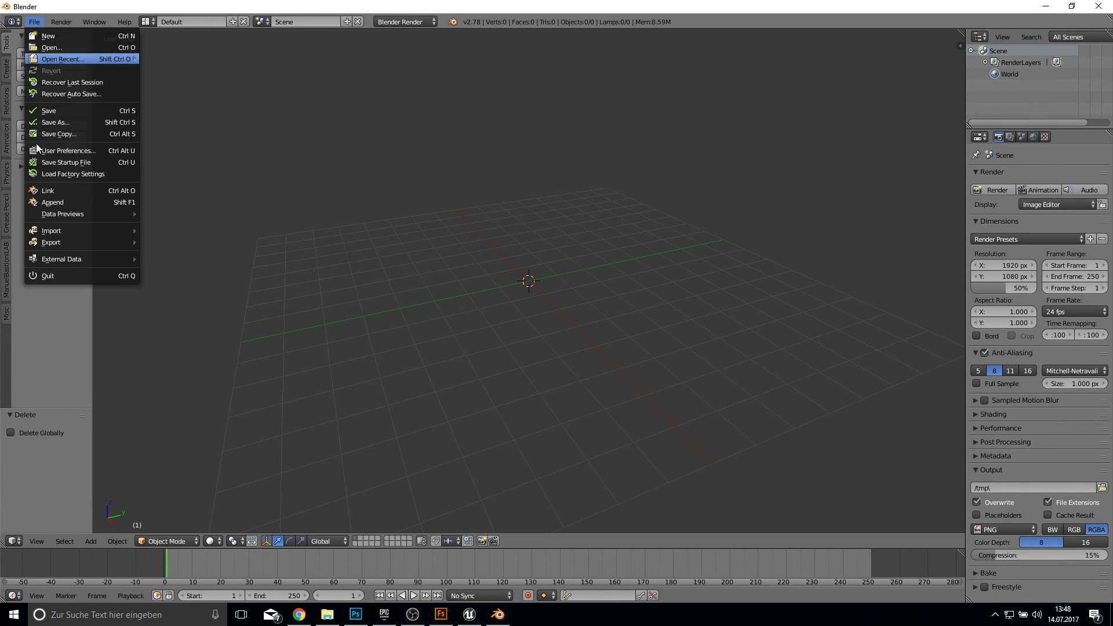
pyautogui.moveTo(74, 231)
pyautogui.click(173, 265)
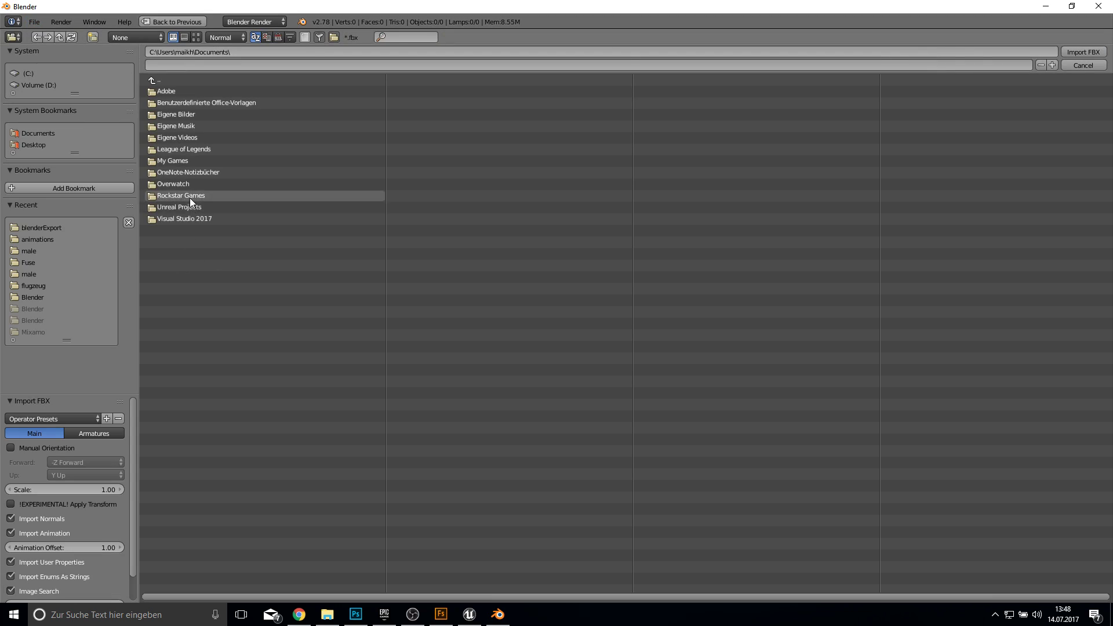
pyautogui.click(47, 227)
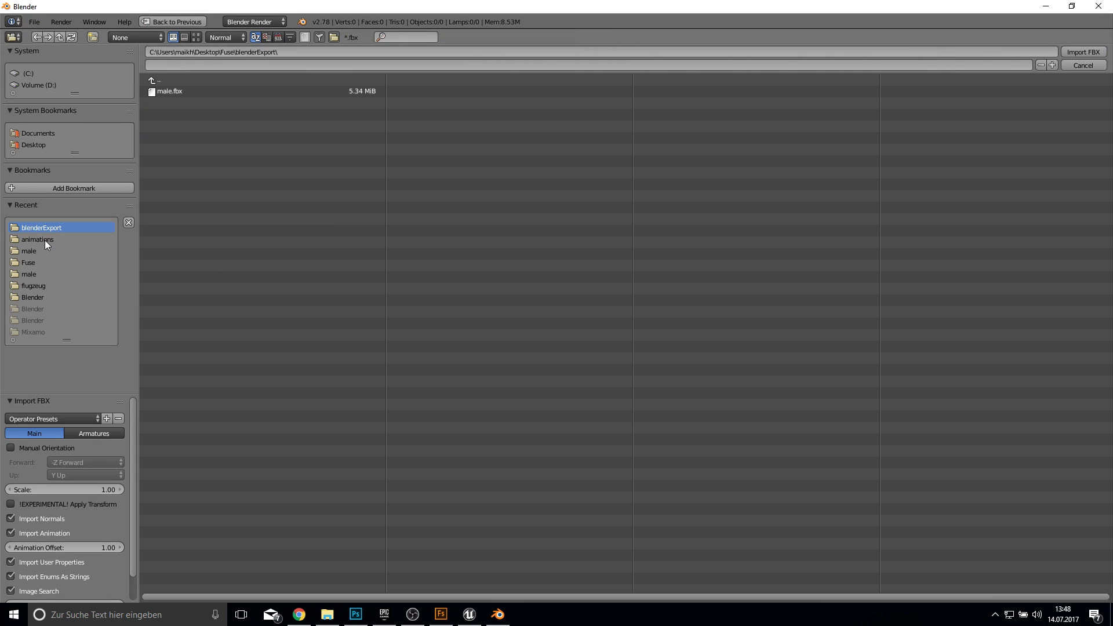
pyautogui.click(44, 238)
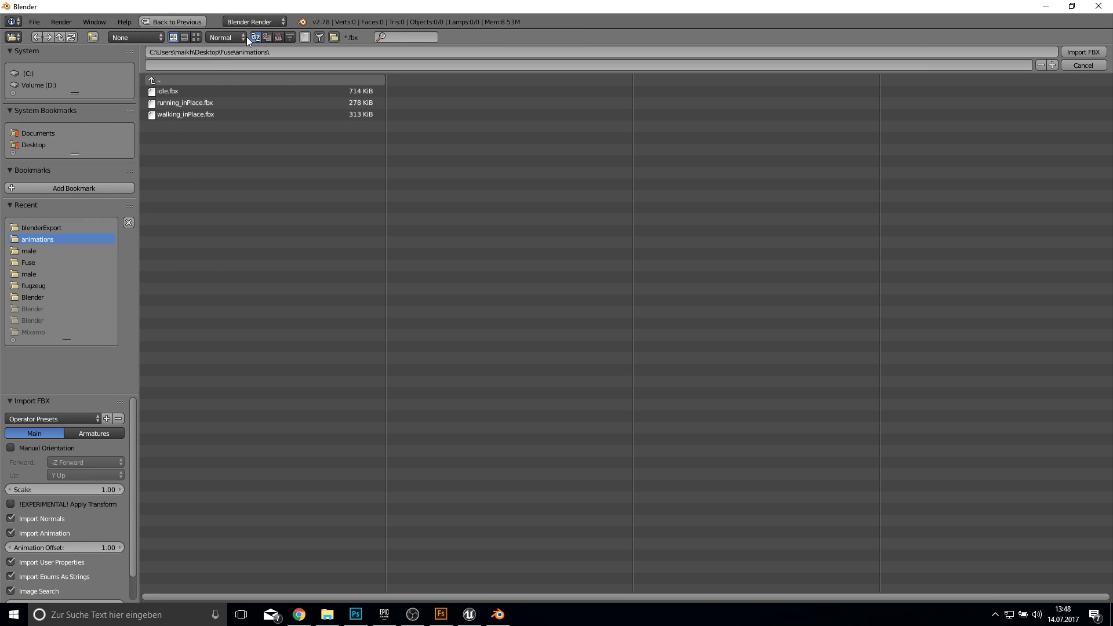
pyautogui.click(190, 92)
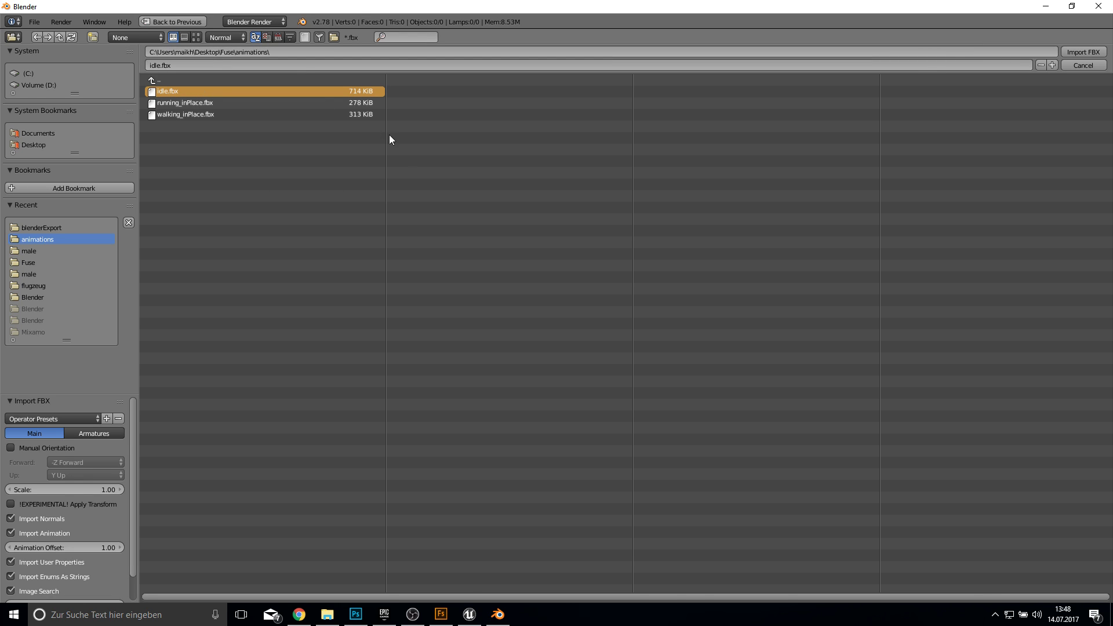
pyautogui.press('Return')
pyautogui.moveTo(306, 228); pyautogui.dragTo(455, 229, button='middle')
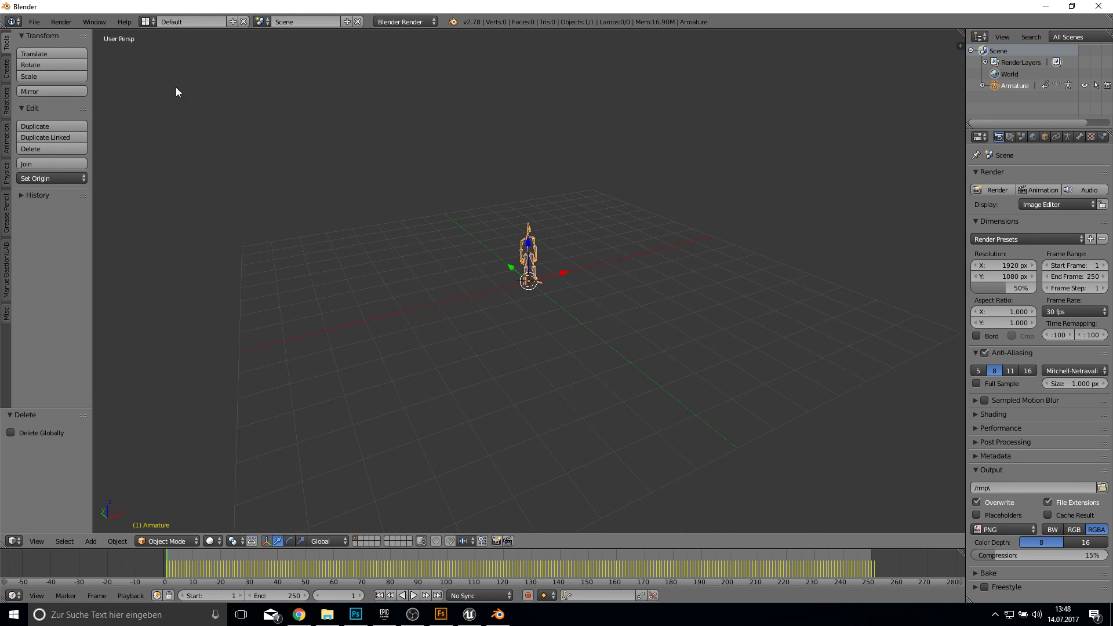
# - Export the idle armature in FBX format as idle.fbx into the Fuse\blenderExport folder
pyautogui.click(36, 22)
pyautogui.moveTo(64, 241)
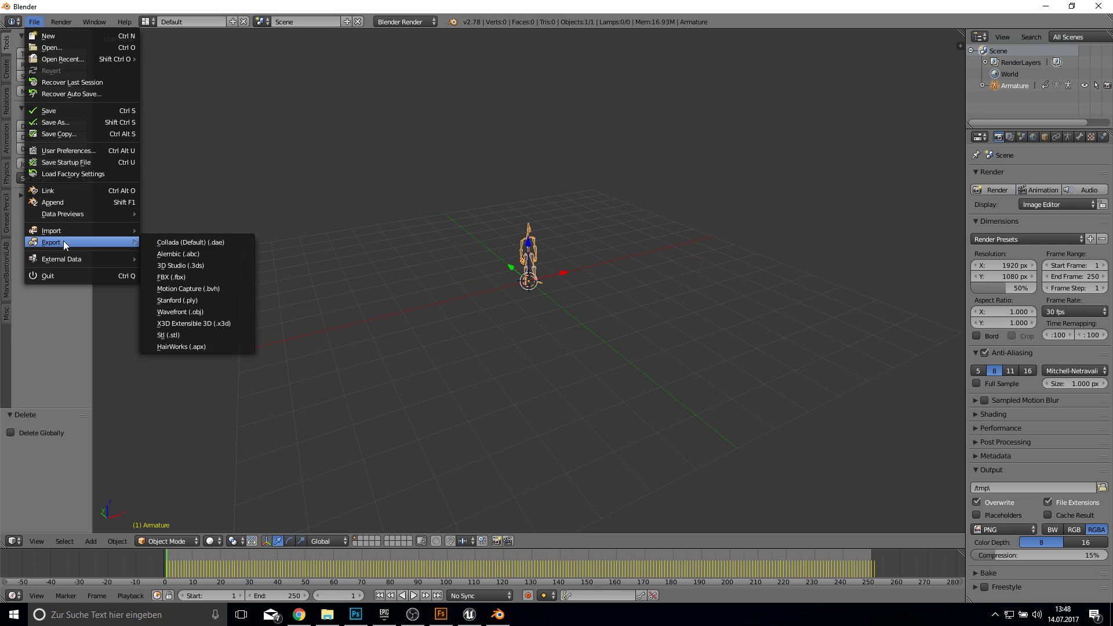
pyautogui.click(181, 276)
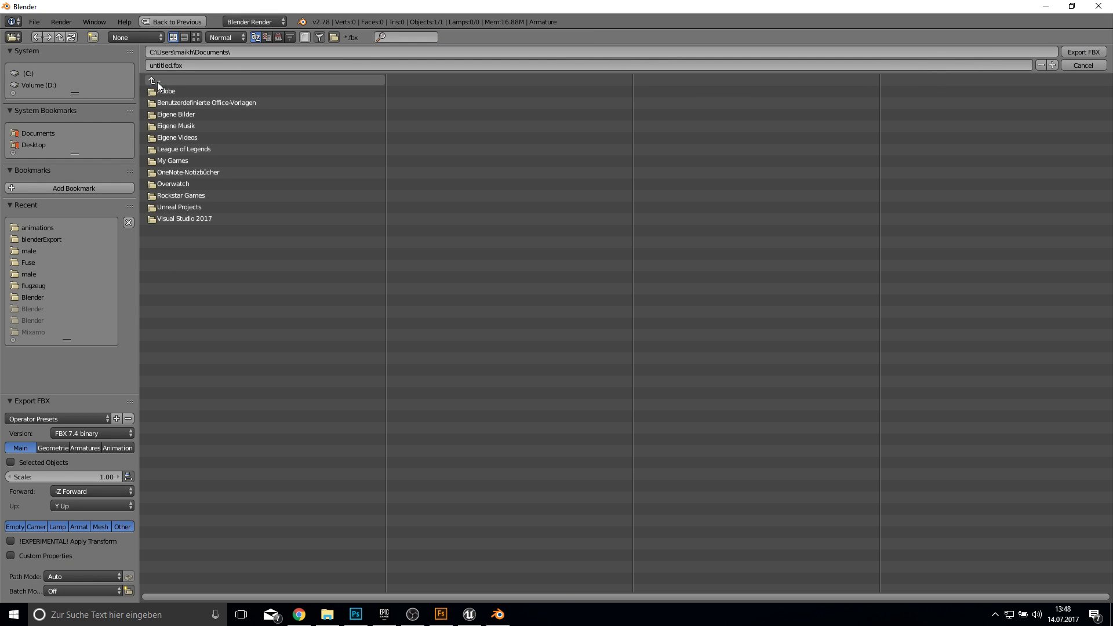
pyautogui.click(29, 264)
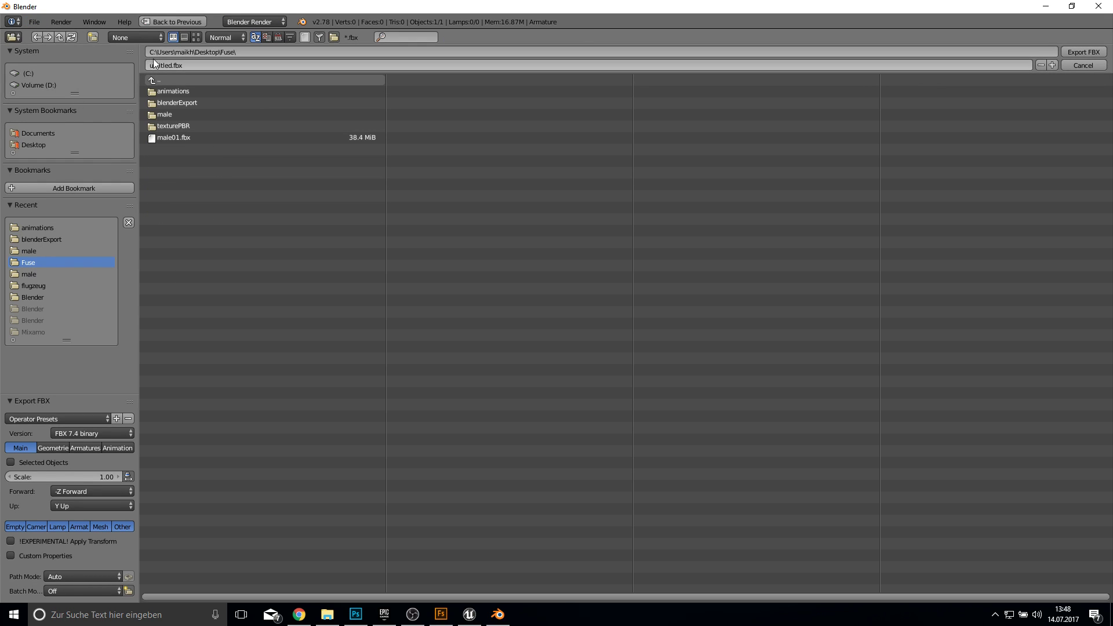
pyautogui.click(179, 105)
pyautogui.click(174, 65)
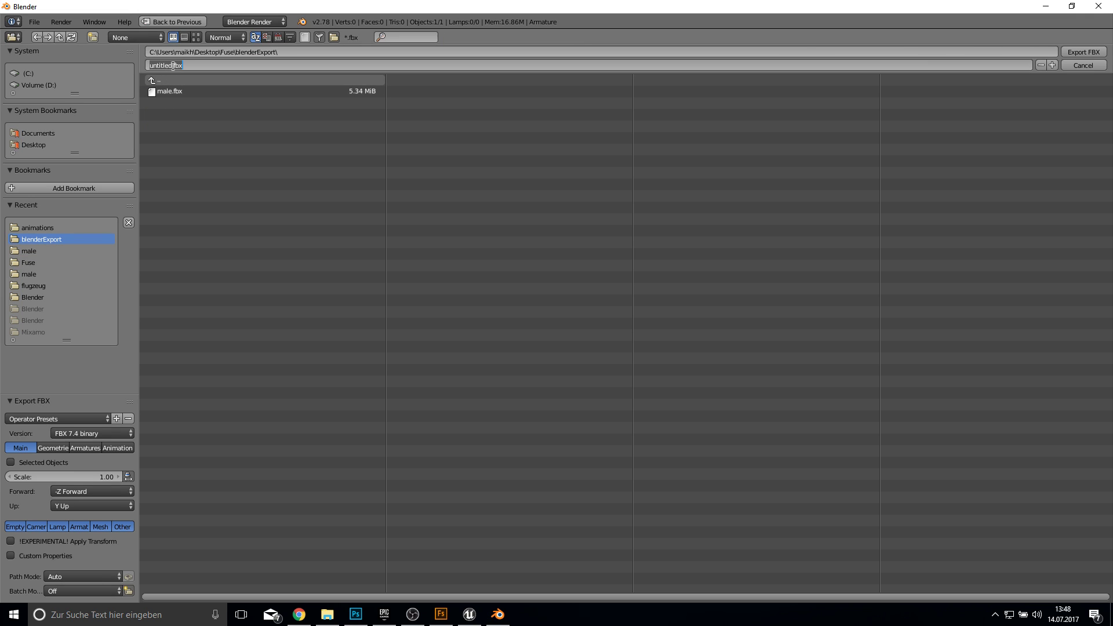
pyautogui.moveTo(174, 65); pyautogui.dragTo(132, 63)
# - Delete the idle armature from the scene
pyautogui.press('a')
pyautogui.press('a')
pyautogui.press('x')
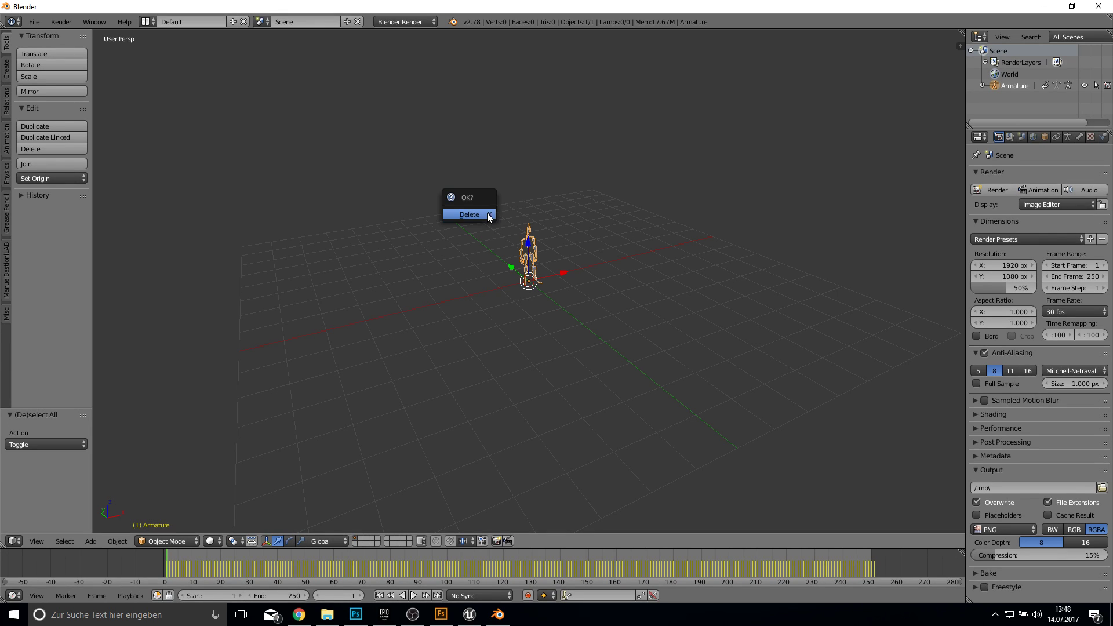
pyautogui.click(487, 213)
# - Import walking_inPlace.fbx in FBX format from the animations folder
pyautogui.click(34, 22)
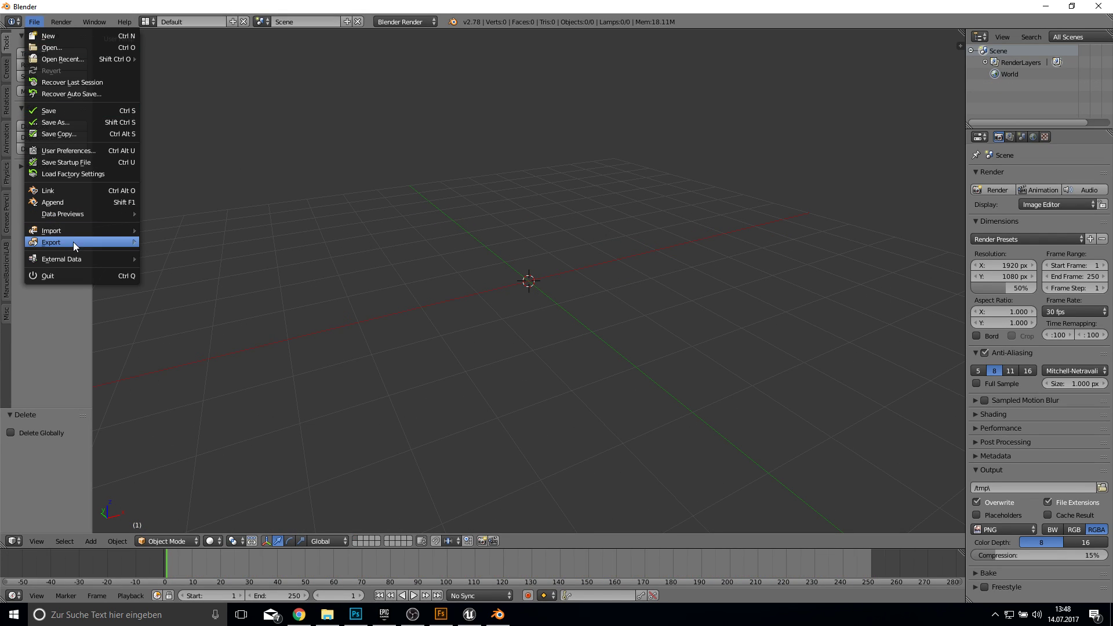
pyautogui.moveTo(71, 227)
pyautogui.click(196, 266)
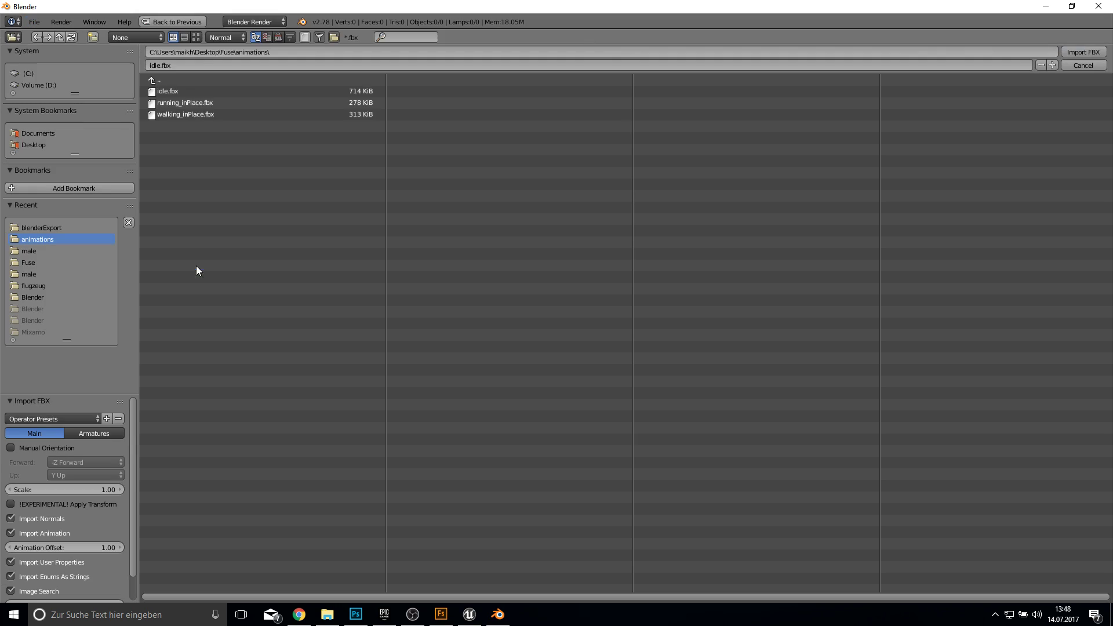
pyautogui.click(171, 114)
pyautogui.doubleClick(171, 113)
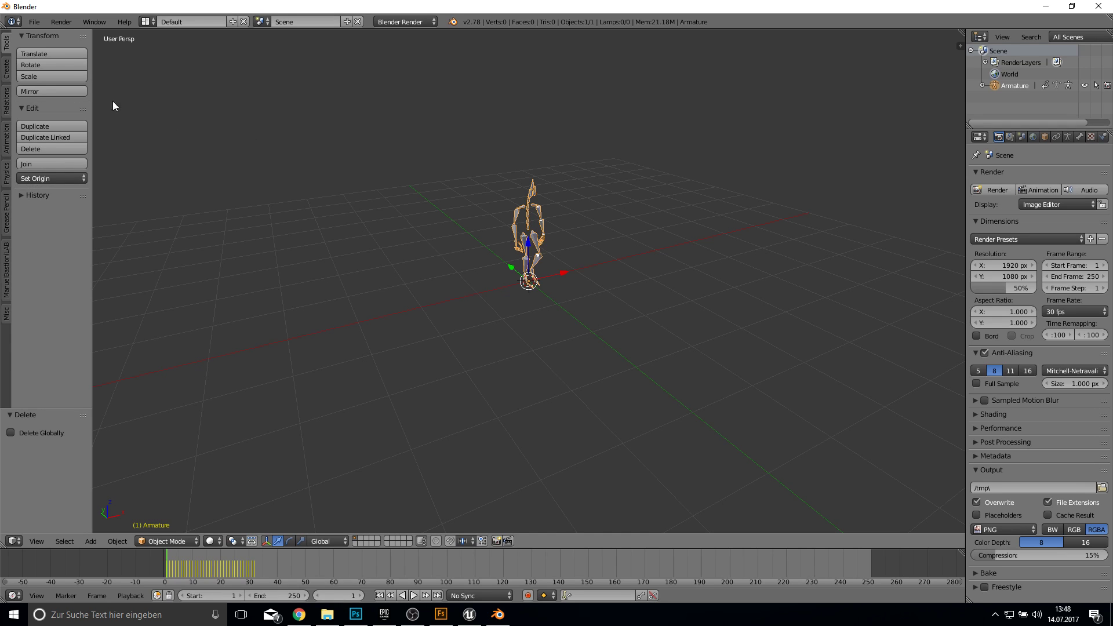
# - Export the walking armature in FBX format as walkinPlace.fbx into the blenderExport folder
pyautogui.click(30, 20)
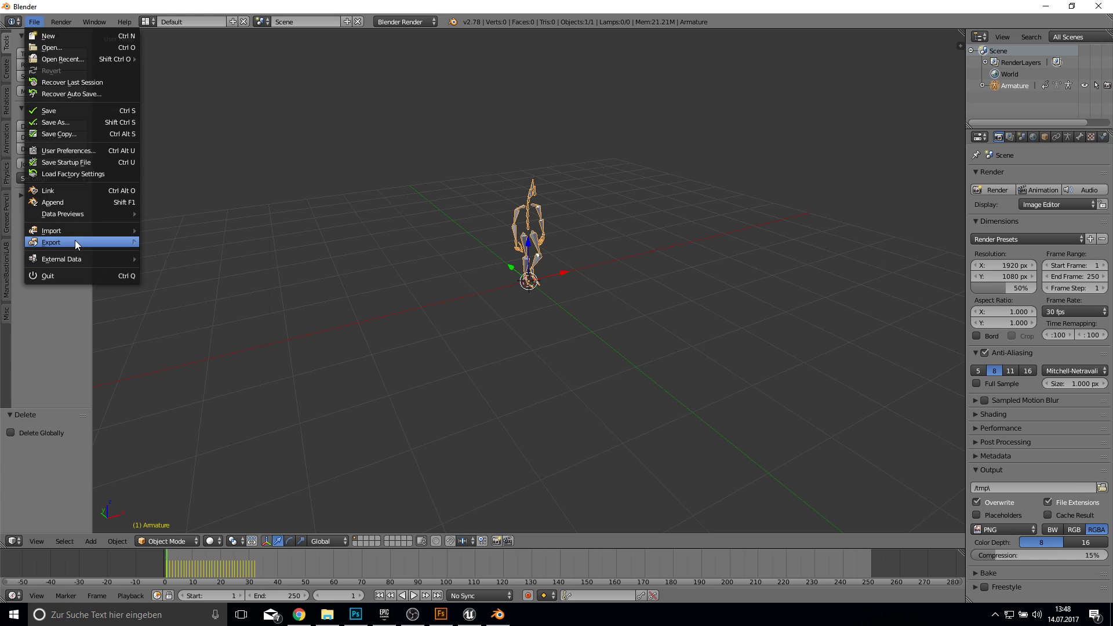
pyautogui.moveTo(75, 240)
pyautogui.click(189, 276)
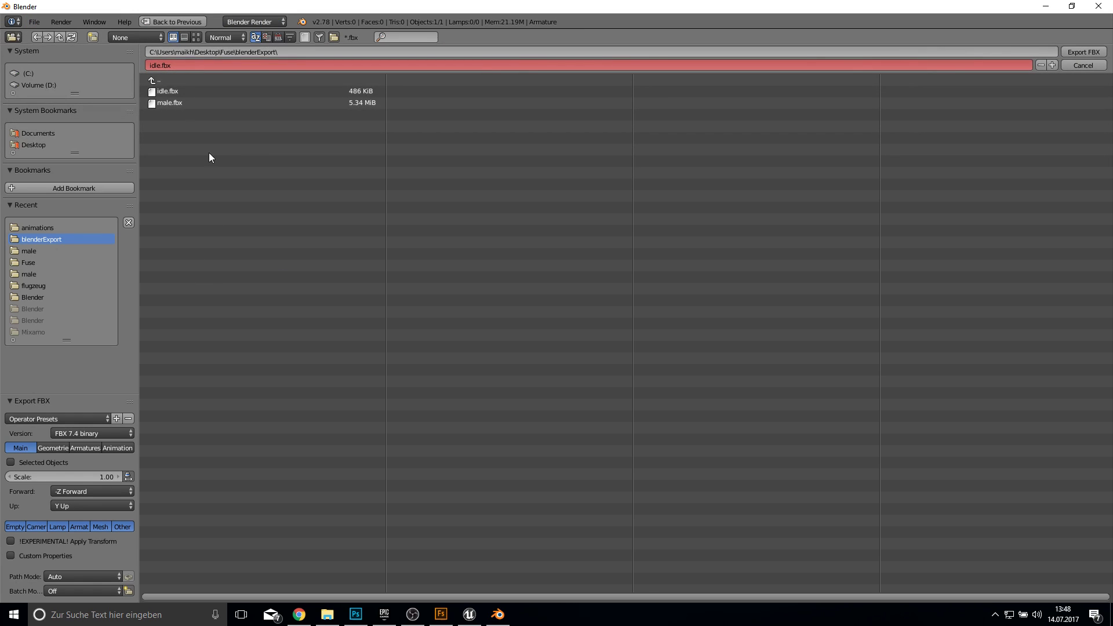
pyautogui.click(158, 65)
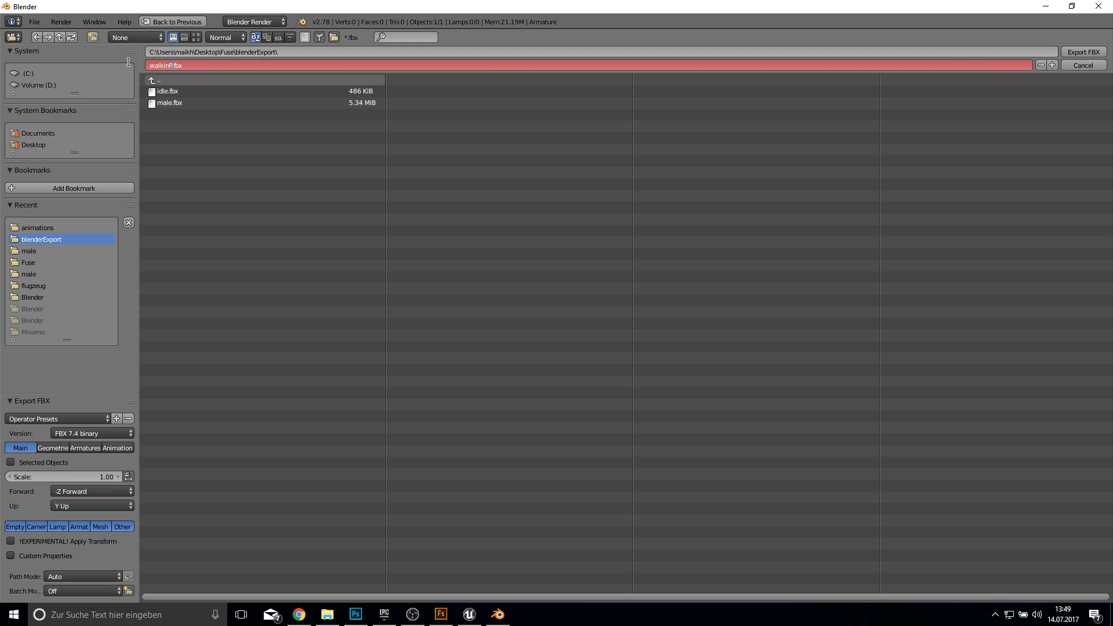
pyautogui.write('walkinPlace')
pyautogui.press('Return')
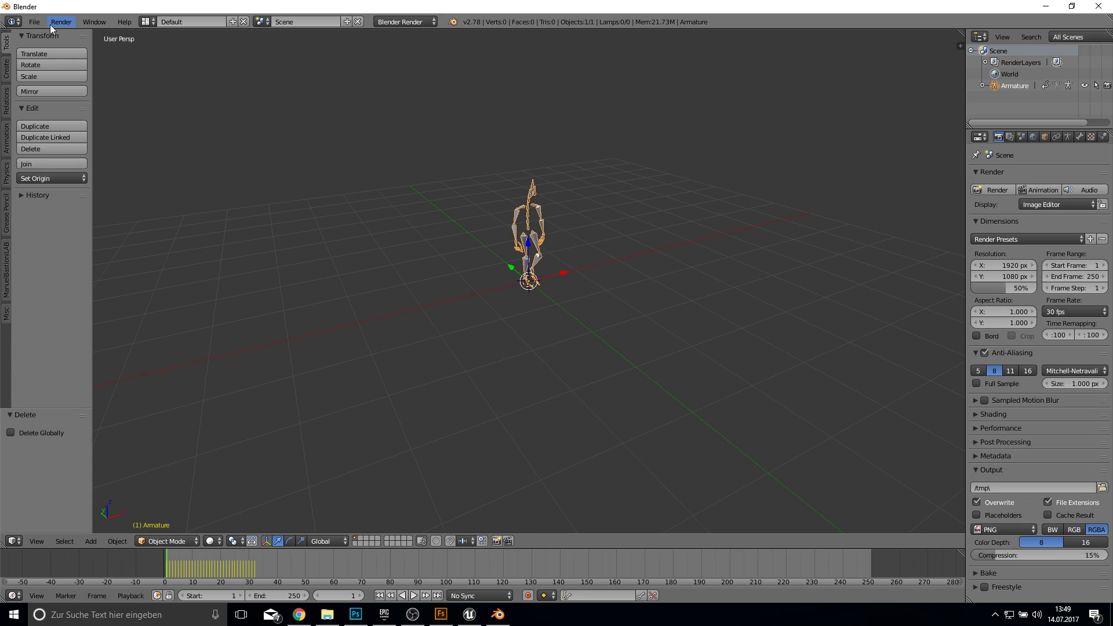
# - Delete the walking armature and import running_inPlace.fbx from the animations folder in its place
pyautogui.press('Delete')
pyautogui.click(34, 22)
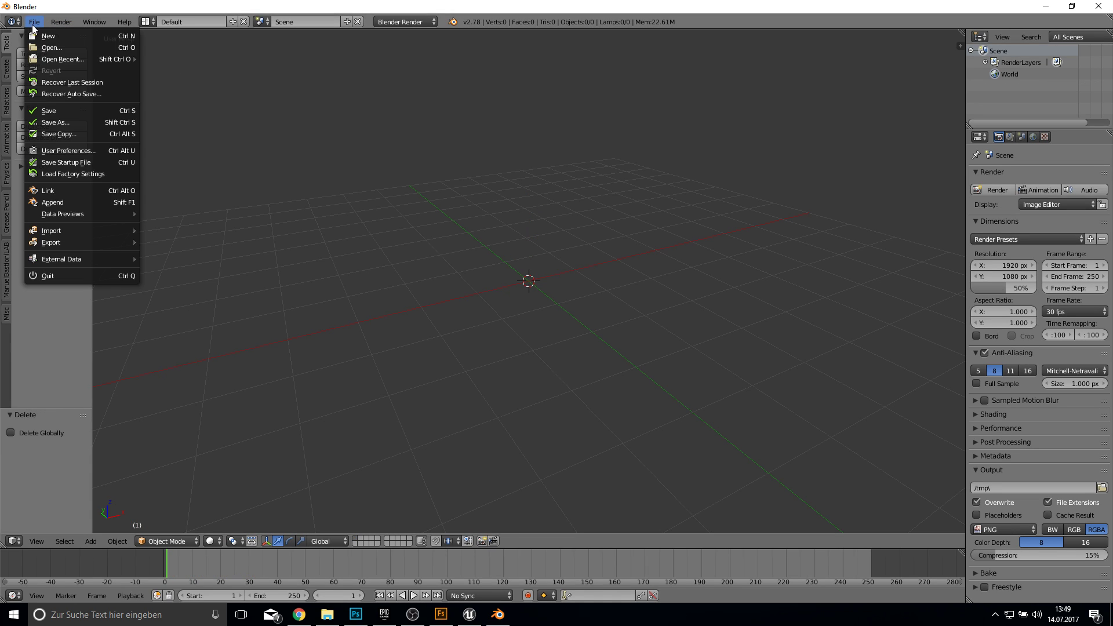
pyautogui.moveTo(51, 214)
pyautogui.moveTo(87, 231)
pyautogui.click(177, 265)
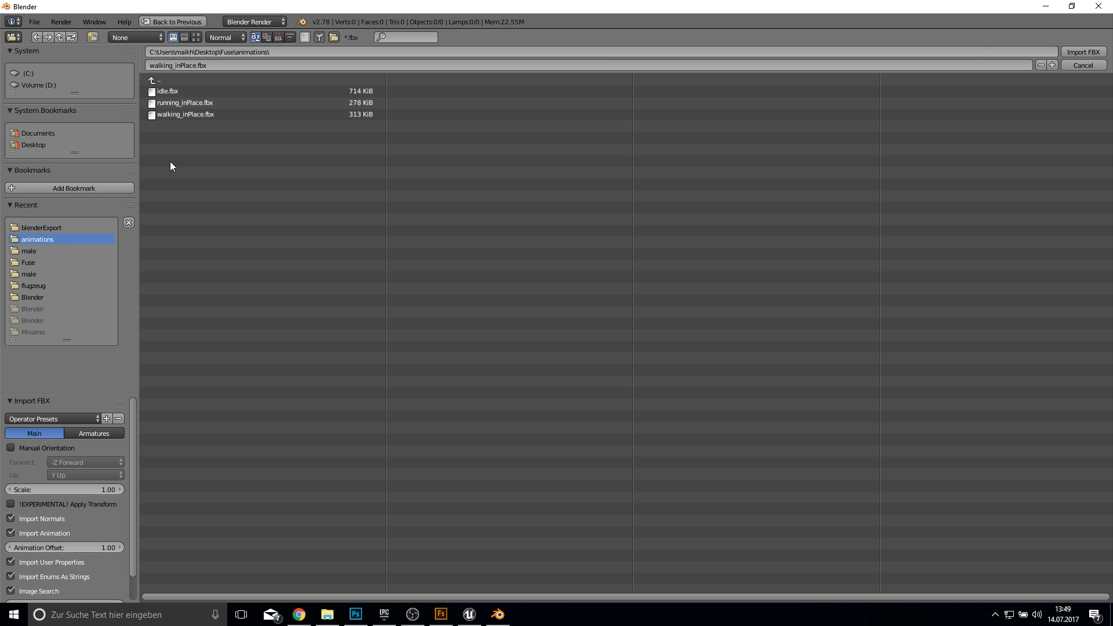
pyautogui.doubleClick(183, 105)
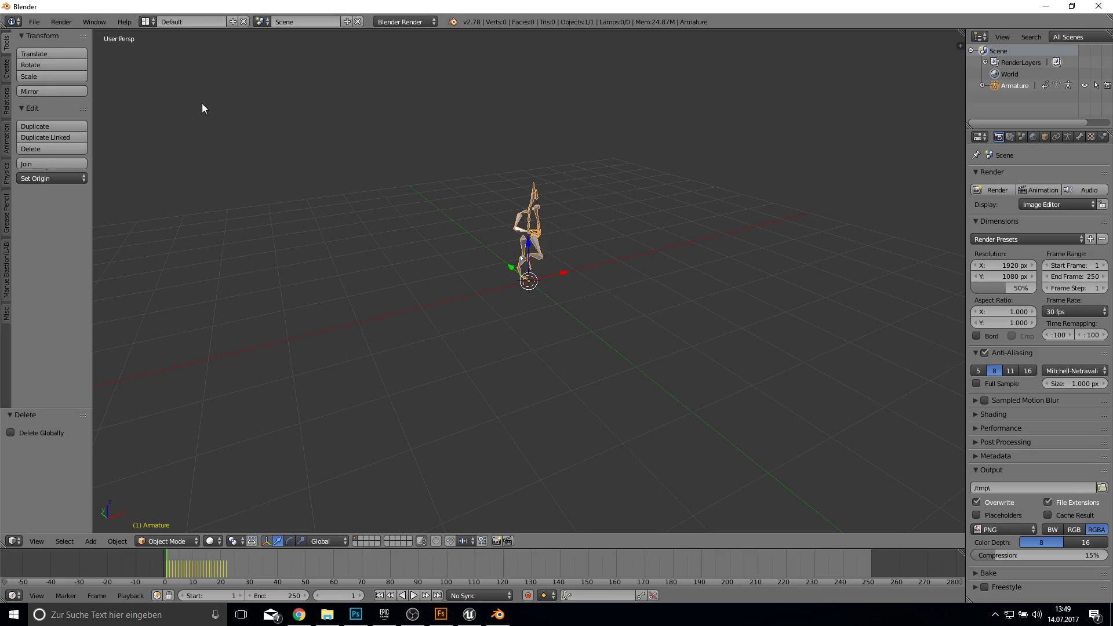
# - Export the running armature in FBX format as runInPlace.fbx into the blenderExport folder
pyautogui.click(34, 22)
pyautogui.moveTo(72, 231)
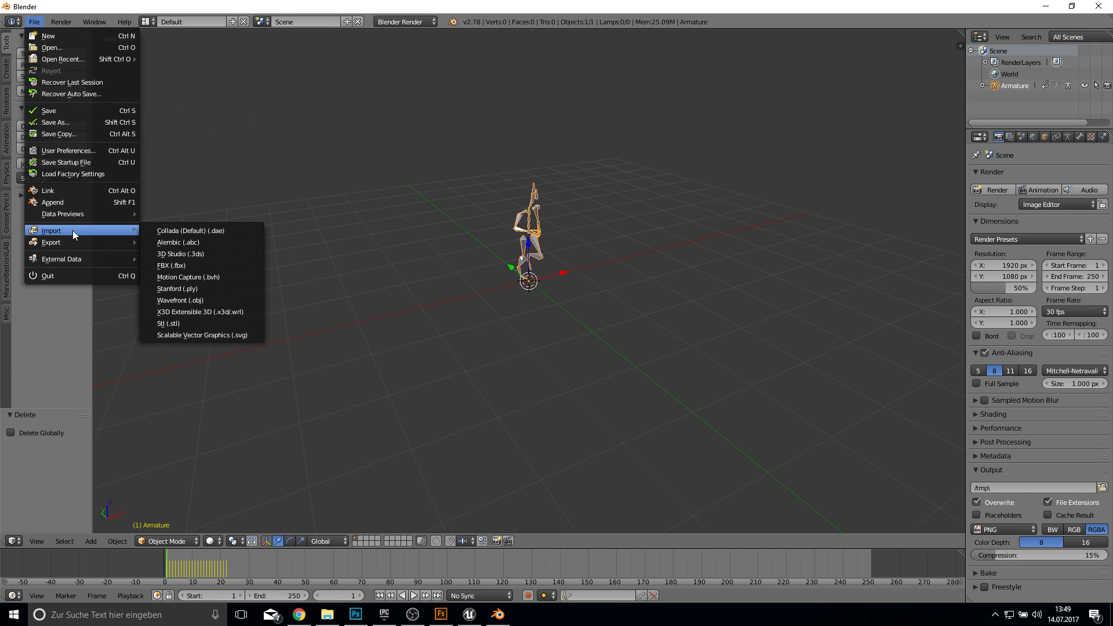
pyautogui.click(179, 280)
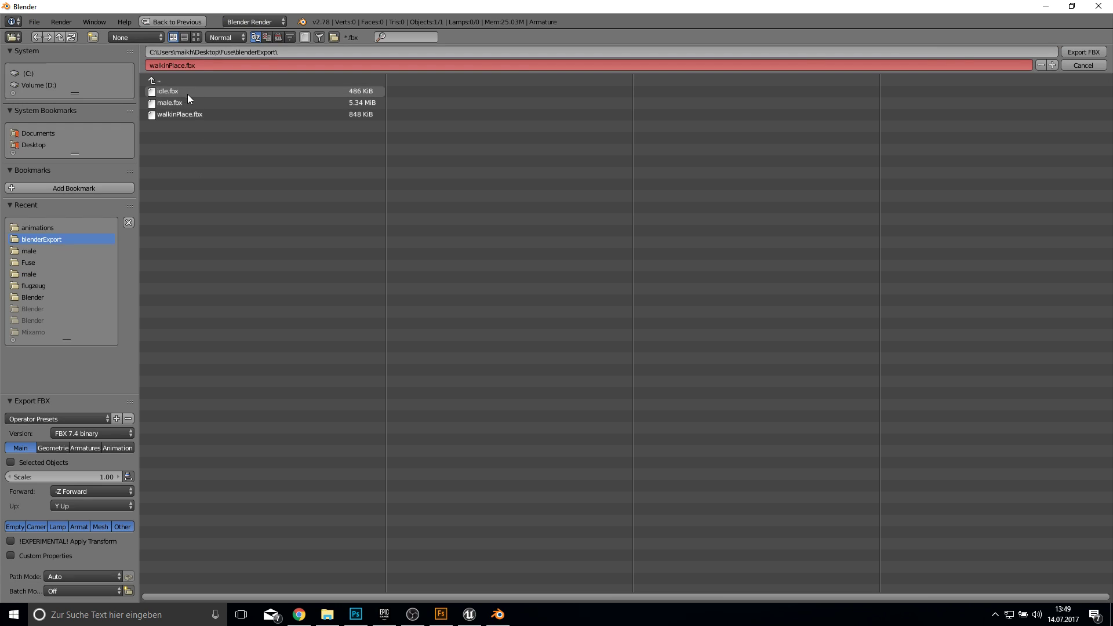
pyautogui.click(1091, 50)
pyautogui.click(1068, 48)
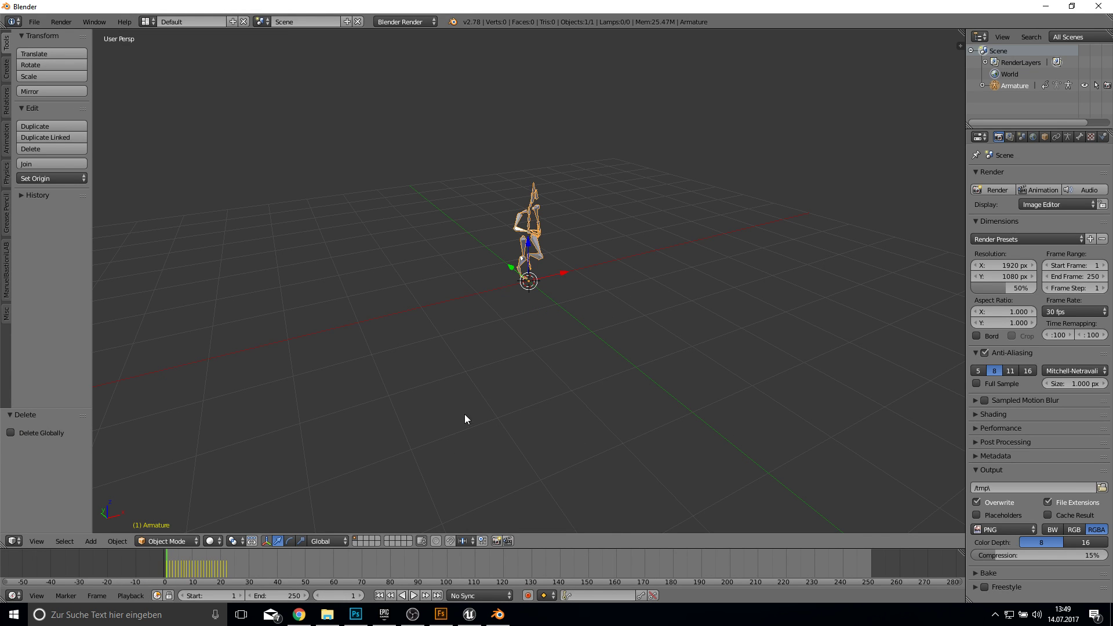
# - Switch to Unreal Editor and create a subfolder named anim inside the fuse content folder
pyautogui.click(466, 618)
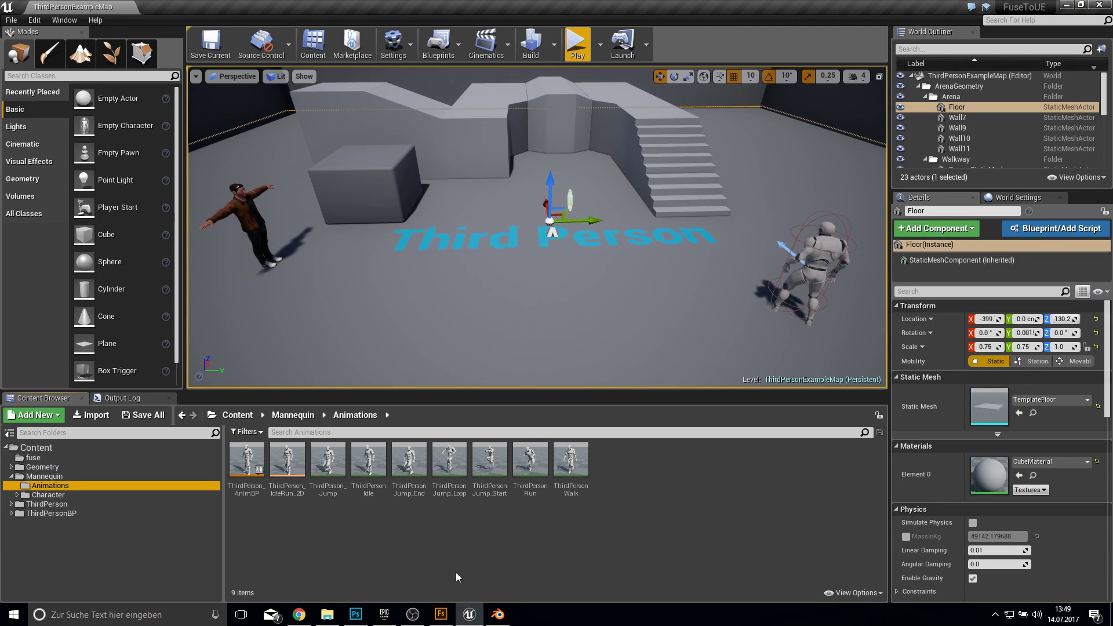
pyautogui.click(52, 459)
pyautogui.rightClick(50, 457)
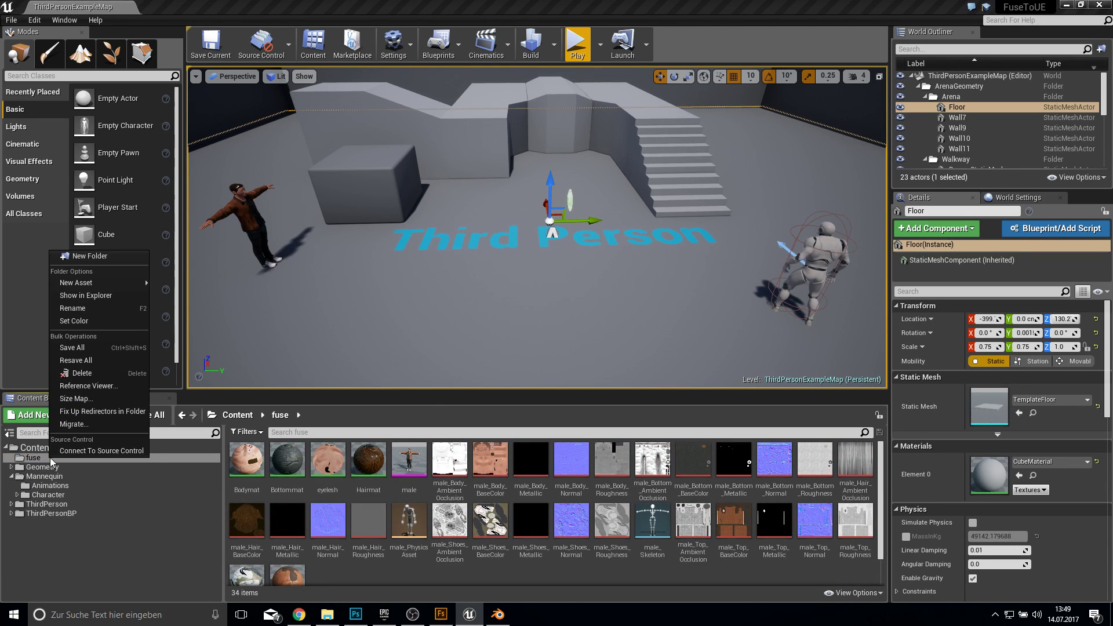
pyautogui.click(113, 256)
pyautogui.write('an')
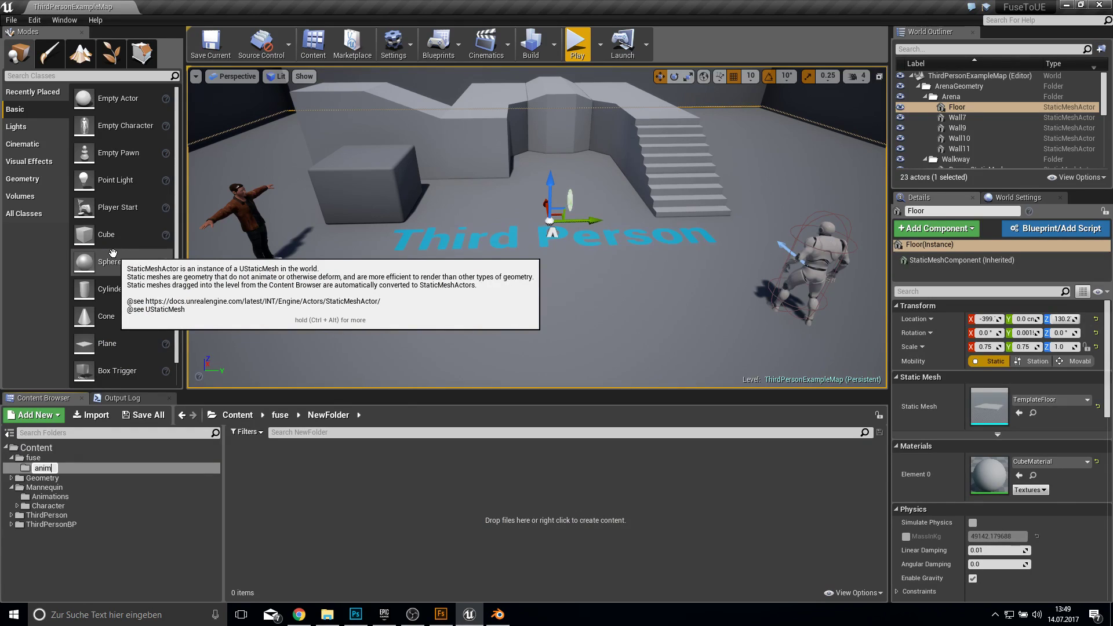
pyautogui.write('im')
pyautogui.press('Return')
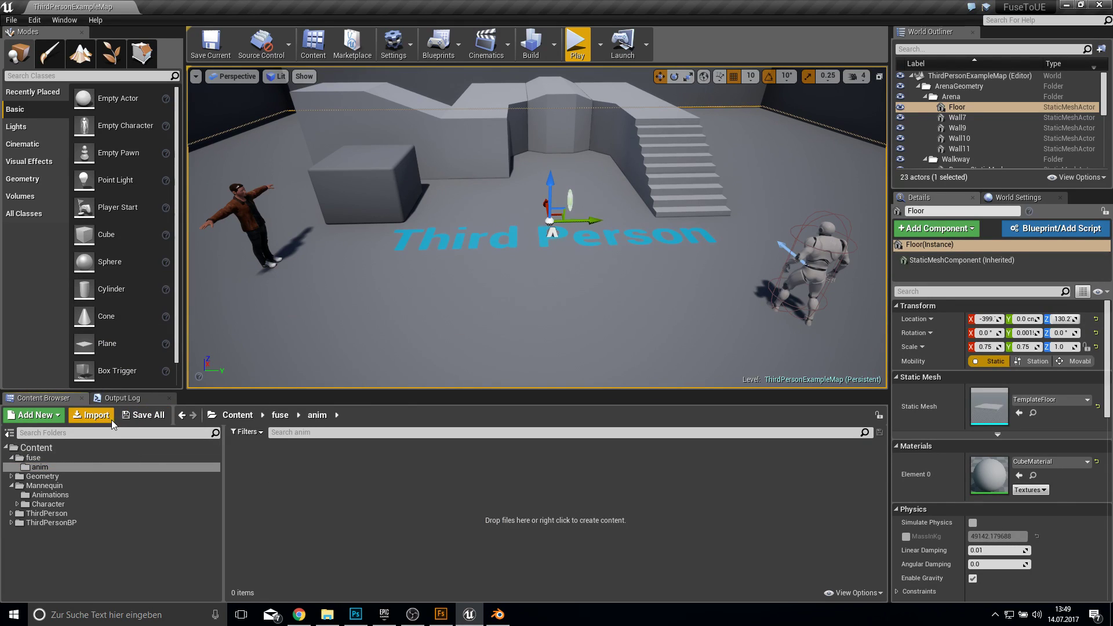
# - Choose idle.fbx, runInPlace.fbx and walkinPlace.fbx from blenderExport for import into the anim folder
pyautogui.click(111, 420)
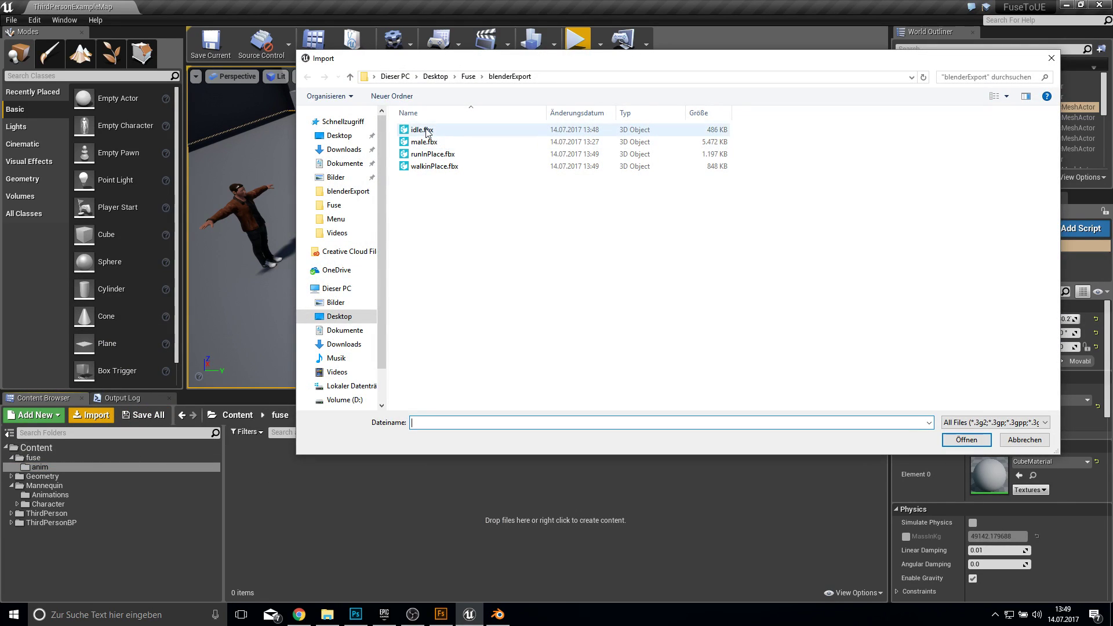
pyautogui.click(492, 130)
pyautogui.keyDown('ctrl'); pyautogui.click(557, 154); pyautogui.keyUp('ctrl')
pyautogui.keyDown('ctrl'); pyautogui.click(634, 167); pyautogui.keyUp('ctrl')
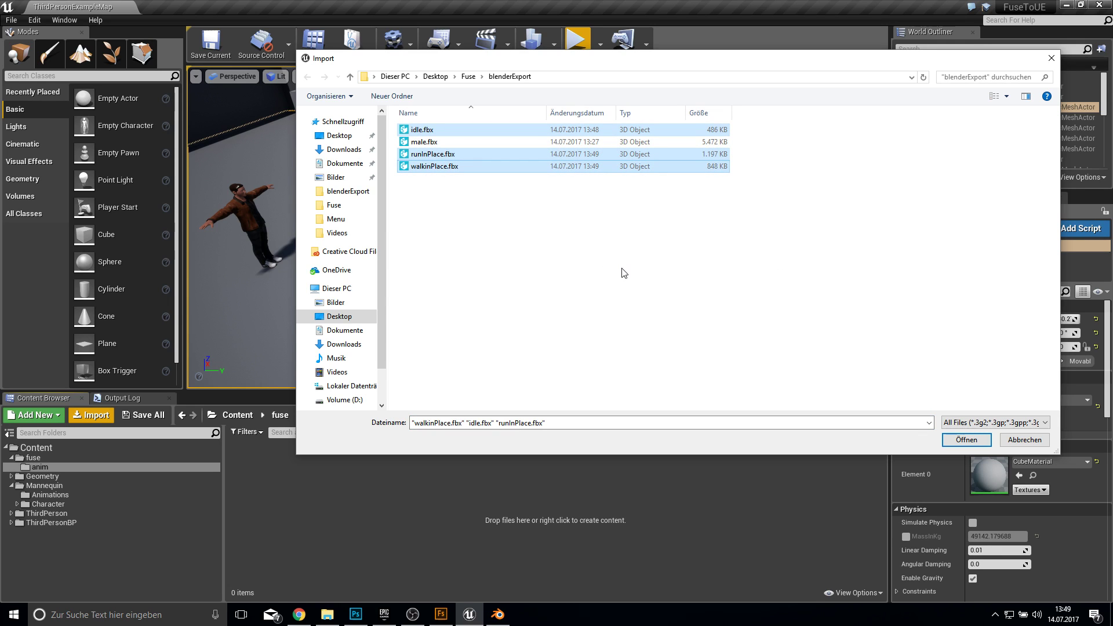
pyautogui.click(966, 440)
# - Import all the chosen animations onto male_Skeleton with an X import rotation of 90.0, and close the message log
pyautogui.moveTo(583, 124); pyautogui.dragTo(759, 113)
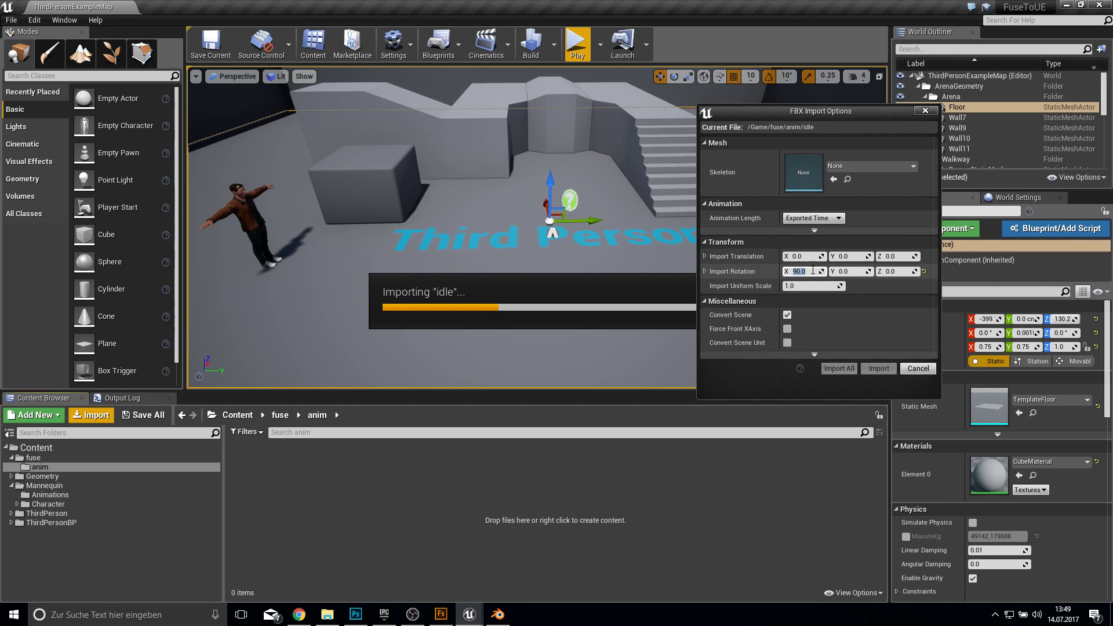
pyautogui.click(868, 166)
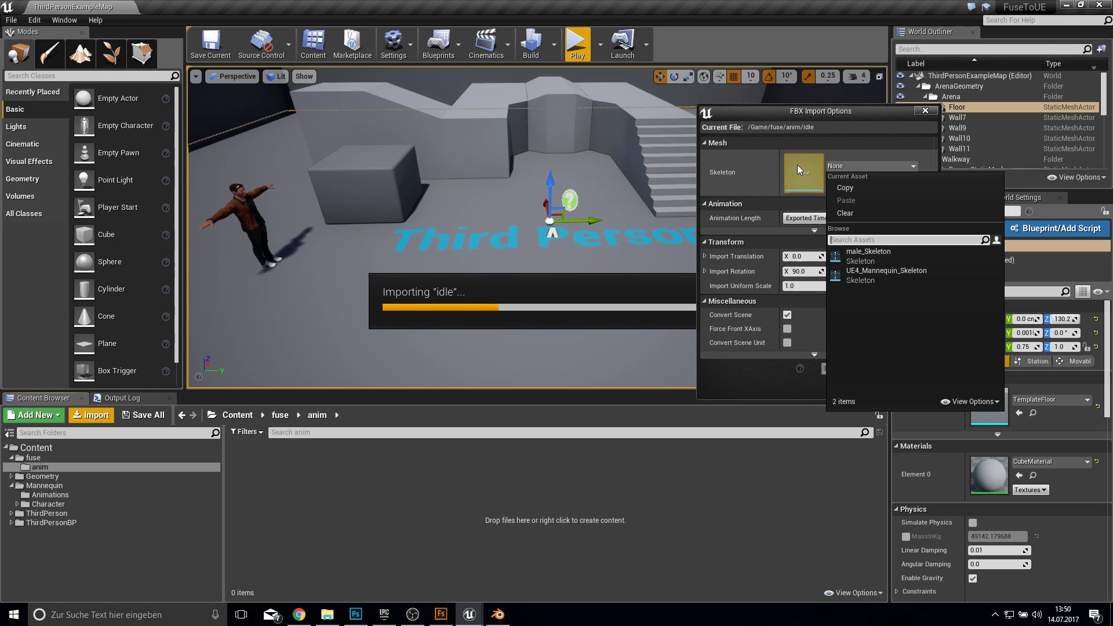
pyautogui.click(862, 260)
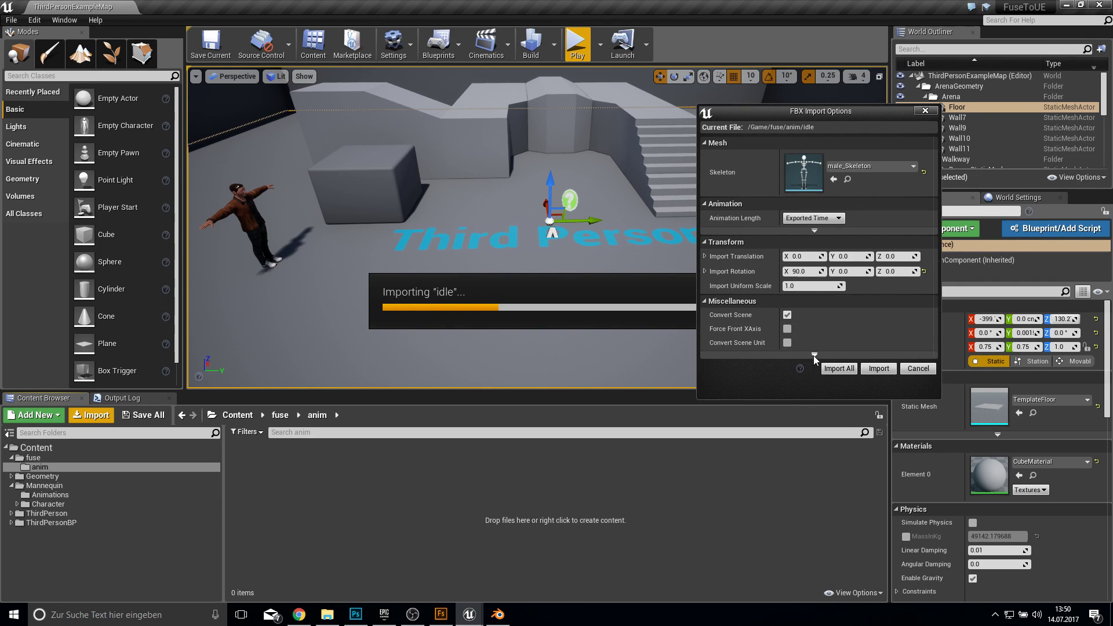
pyautogui.click(826, 367)
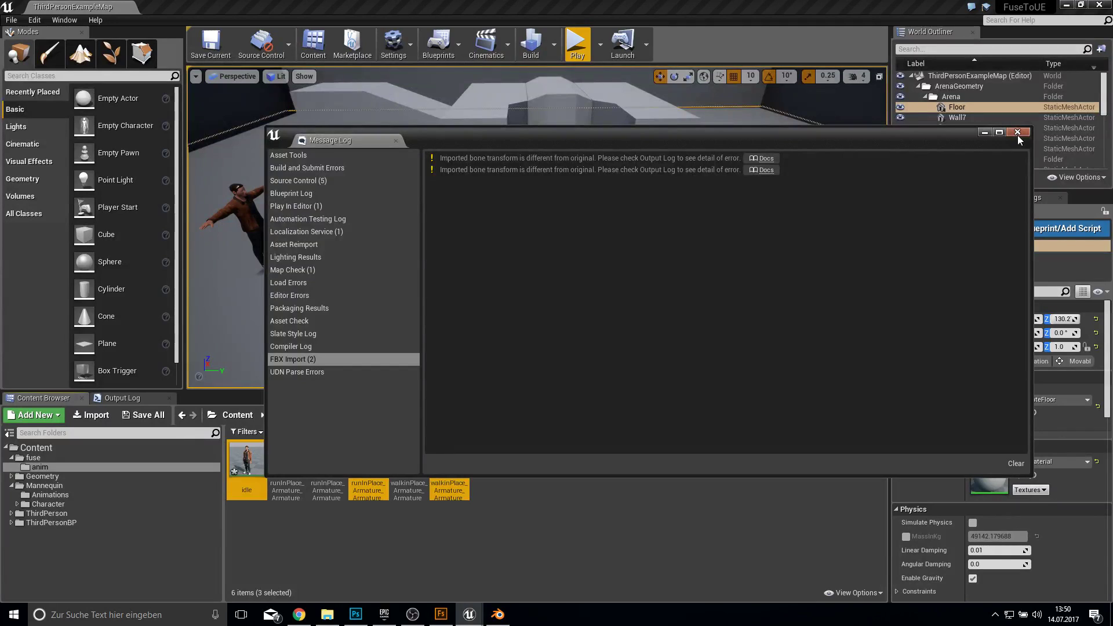
pyautogui.click(1017, 132)
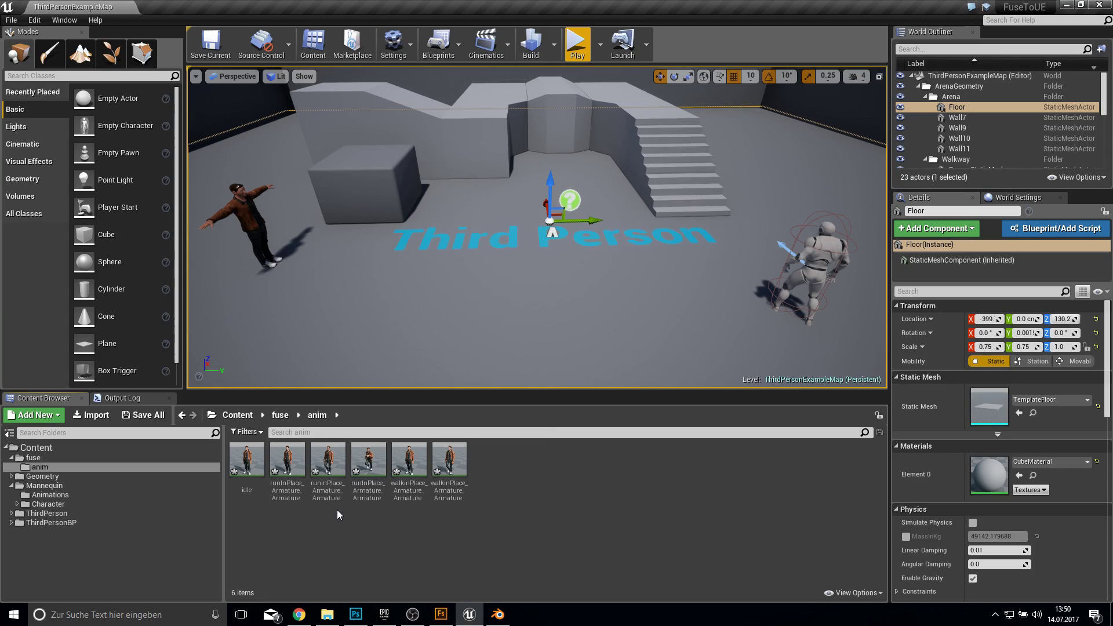
# - Preview the runInPlace_Armature_Armature_mixamo_com_Layer0 animation and delete it from the anim folder
pyautogui.click(328, 489)
pyautogui.click(291, 488)
pyautogui.click(367, 490)
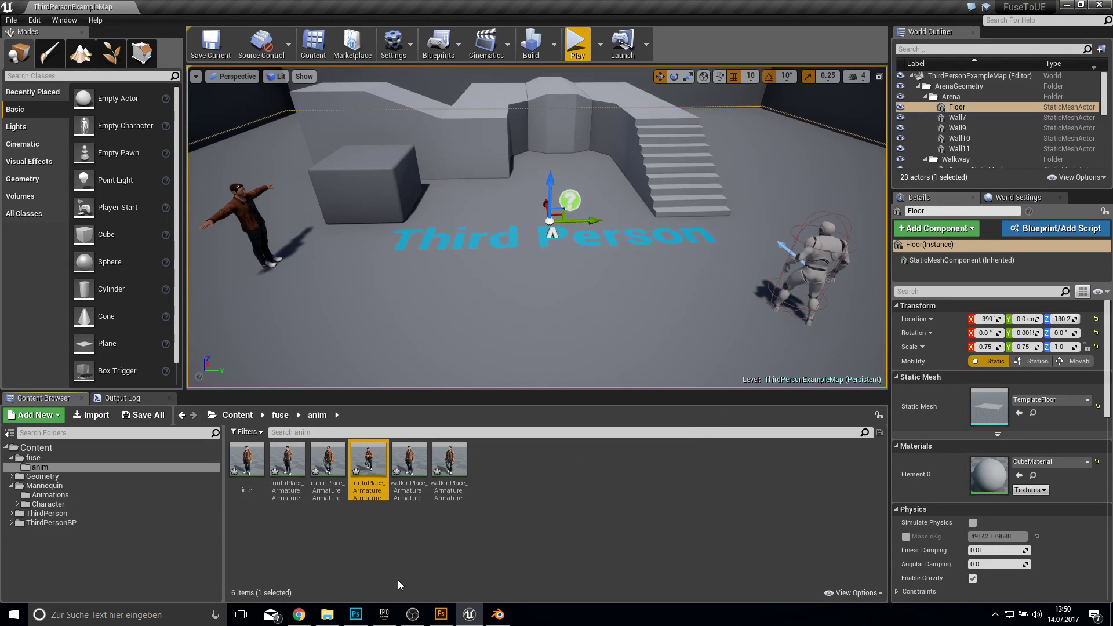
pyautogui.doubleClick(288, 464)
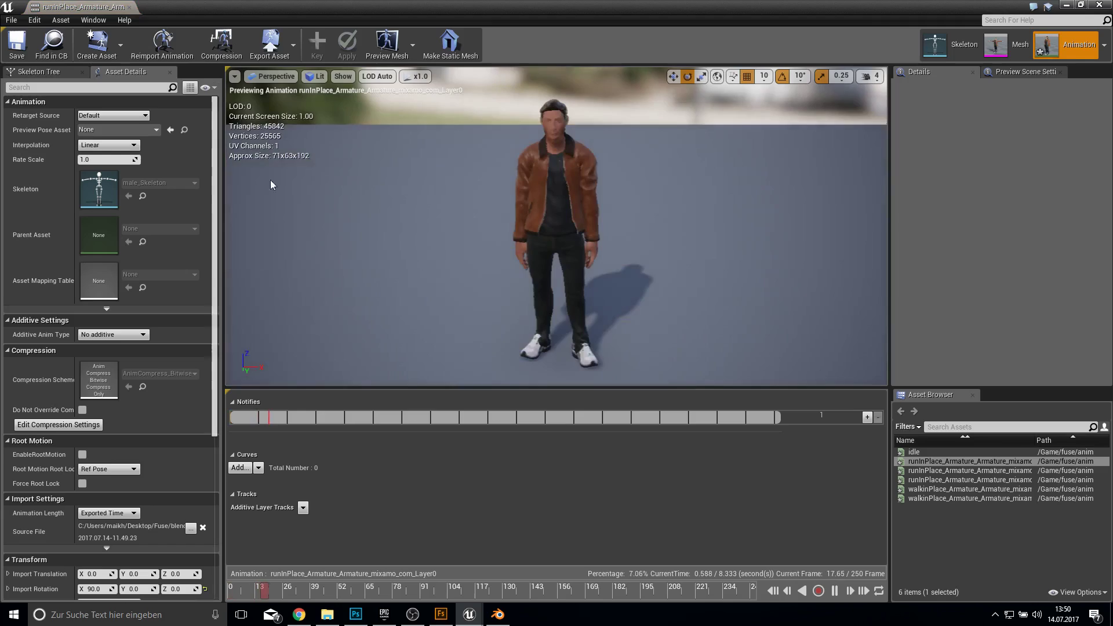
pyautogui.click(131, 6)
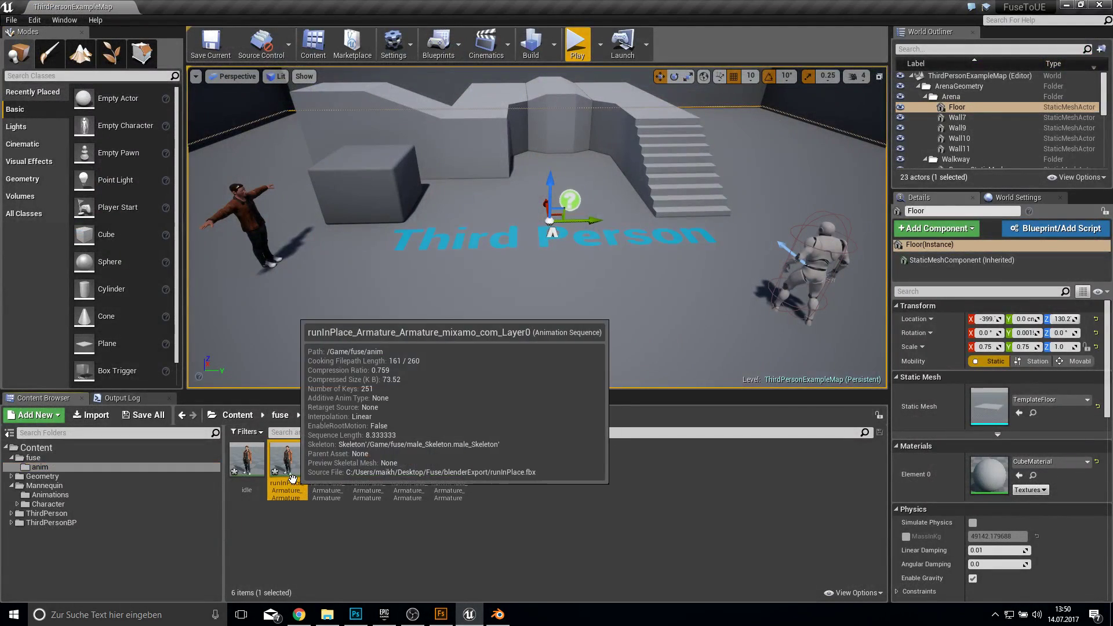
pyautogui.press('Delete')
pyautogui.click(438, 493)
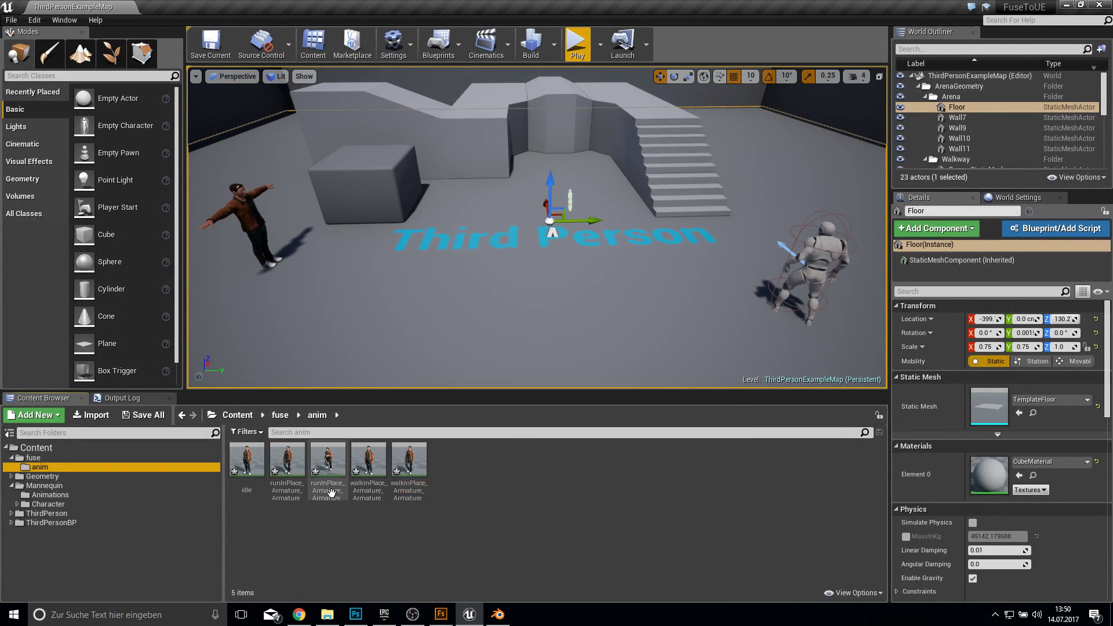
# - Preview the runInPlace animation ending in Layer0_001 and force-delete it from the anim folder
pyautogui.doubleClick(288, 461)
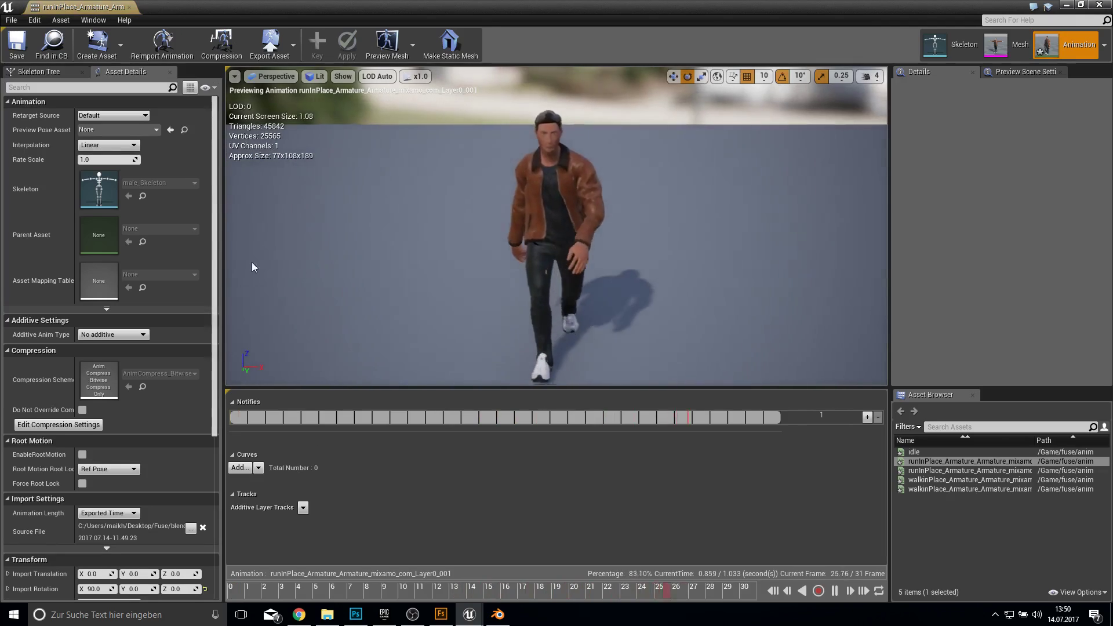
pyautogui.click(128, 12)
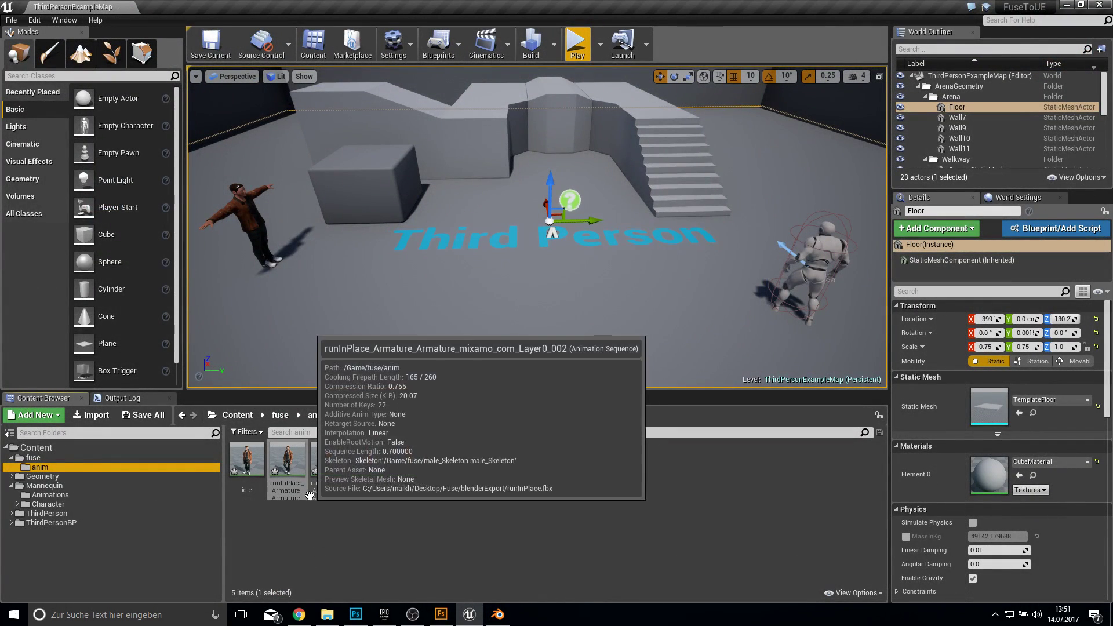
pyautogui.click(494, 614)
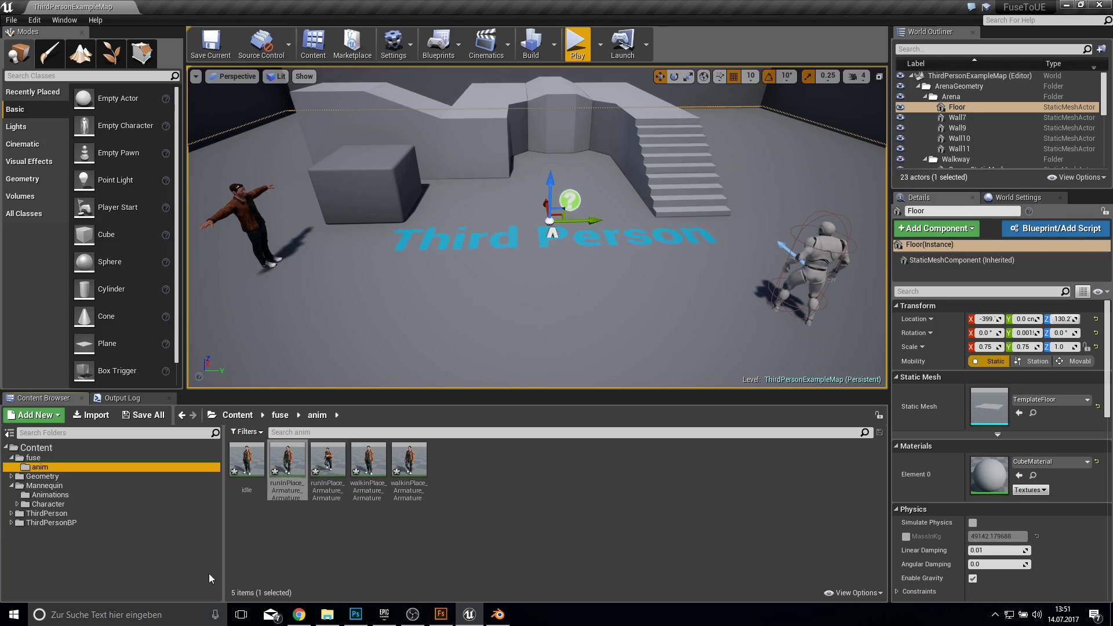
pyautogui.click(283, 478)
pyautogui.press('Delete')
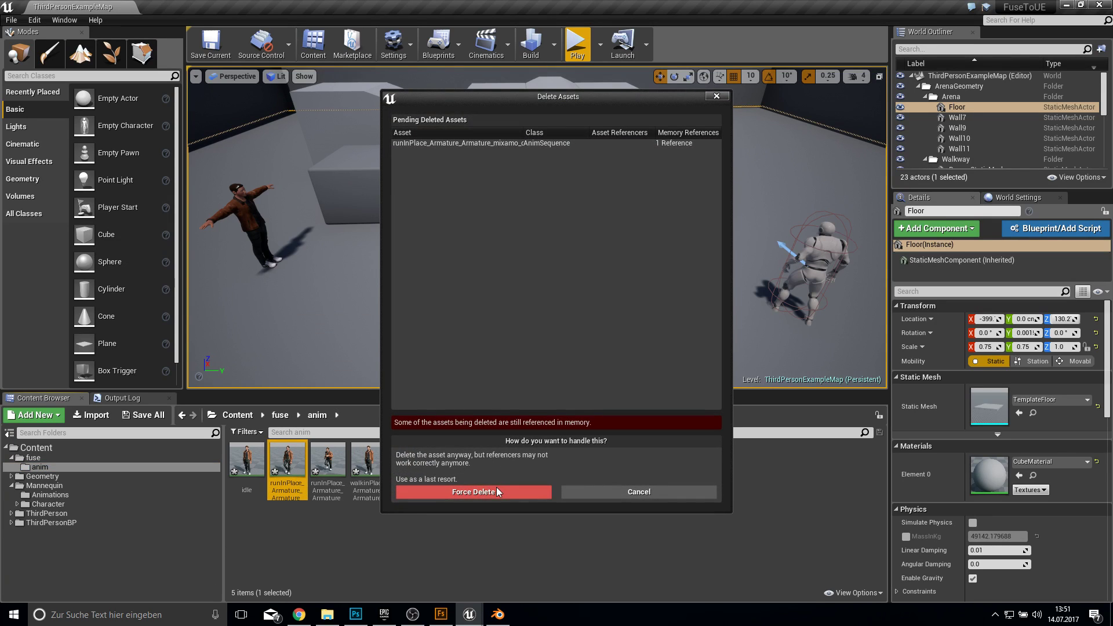
pyautogui.click(495, 487)
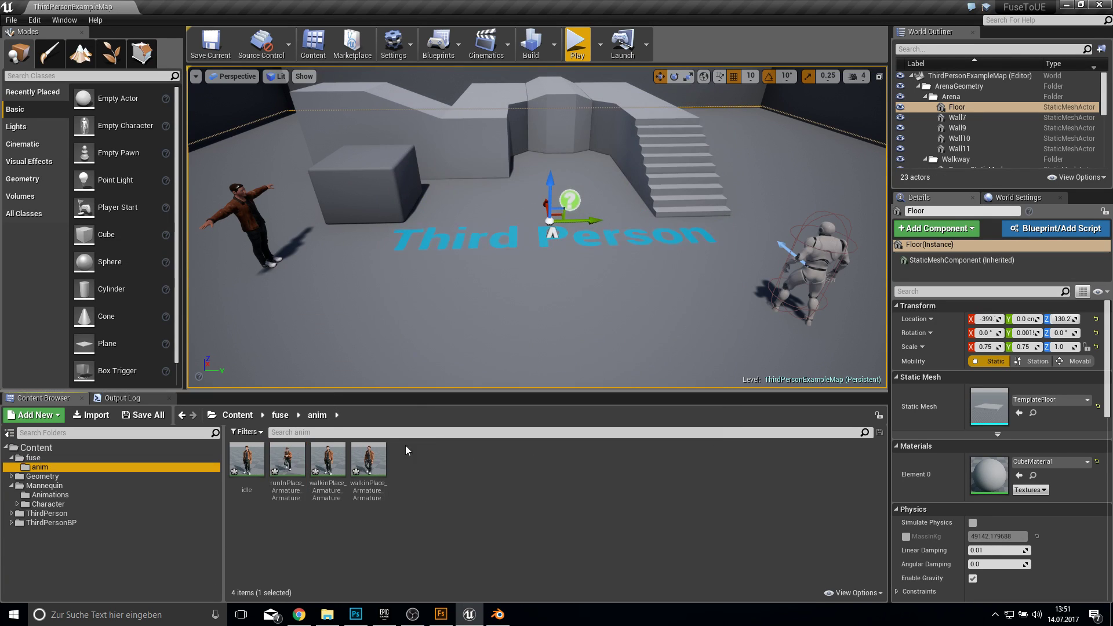
# - Preview the runInPlace animation ending in Layer0_002 and the walkinPlace animation ending in Layer0, and delete that walkinPlace asset
pyautogui.doubleClick(300, 475)
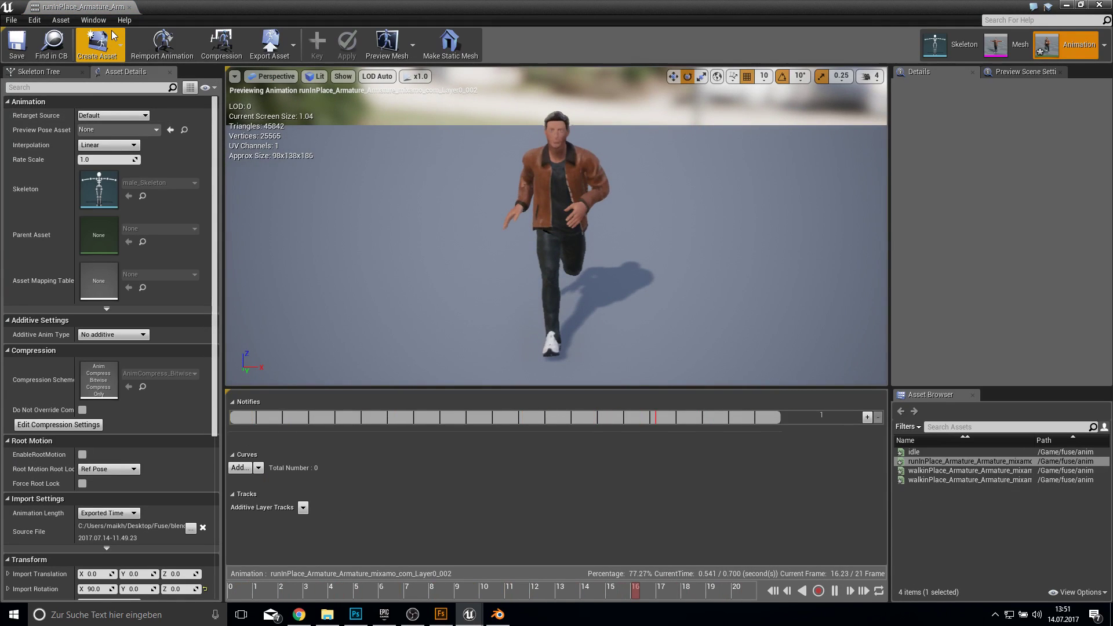
pyautogui.click(129, 8)
pyautogui.doubleClick(347, 478)
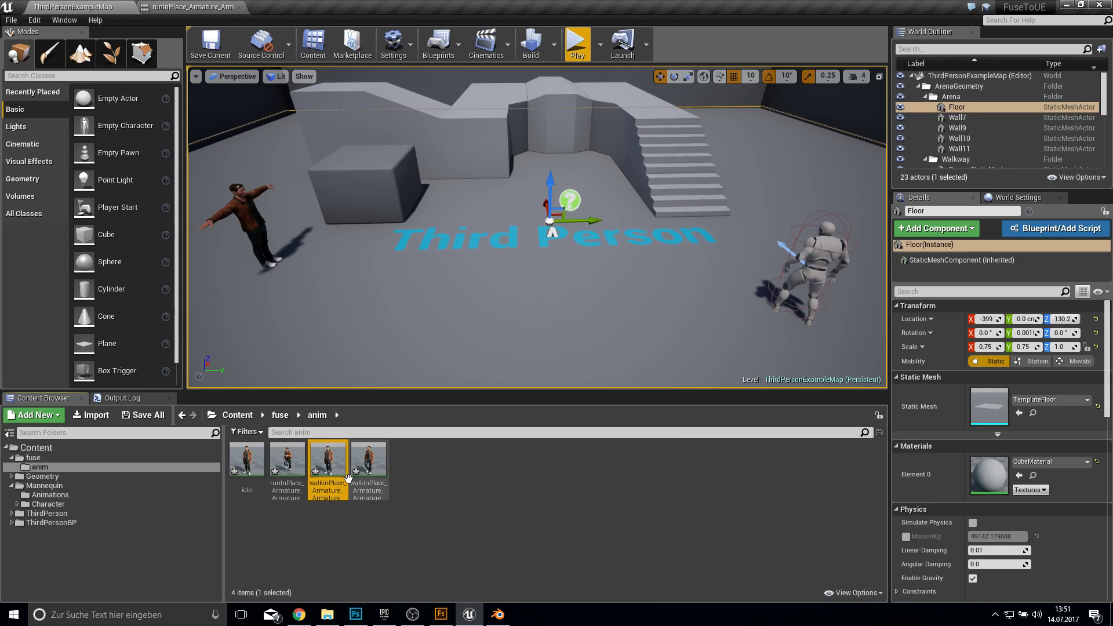
pyautogui.doubleClick(343, 476)
pyautogui.hotkey('alt', 'Tab')
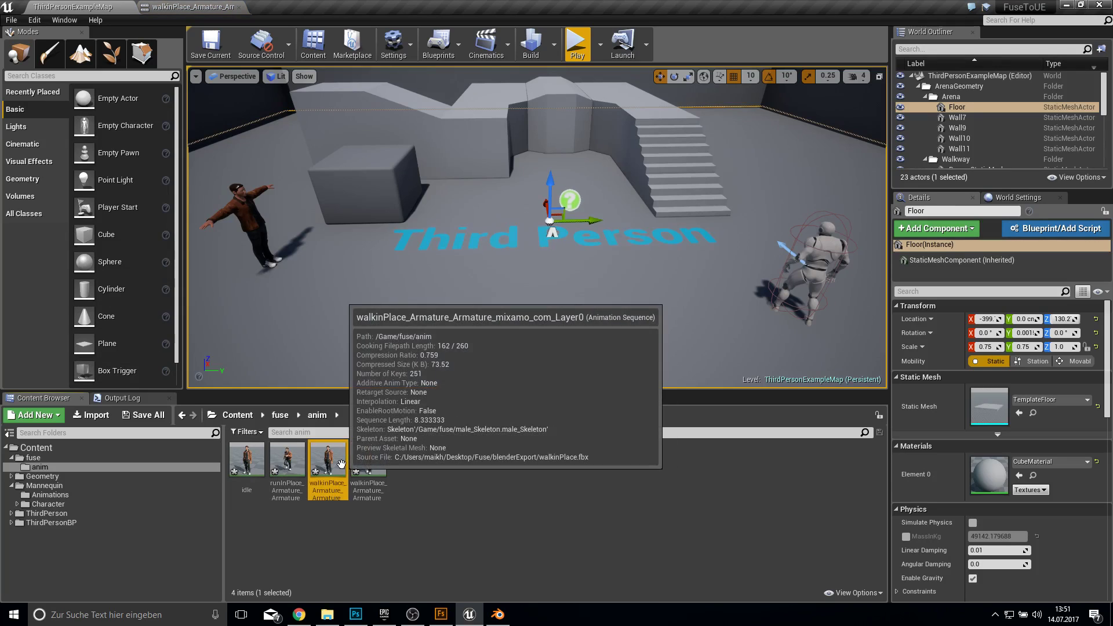
pyautogui.press('Delete')
pyautogui.click(447, 492)
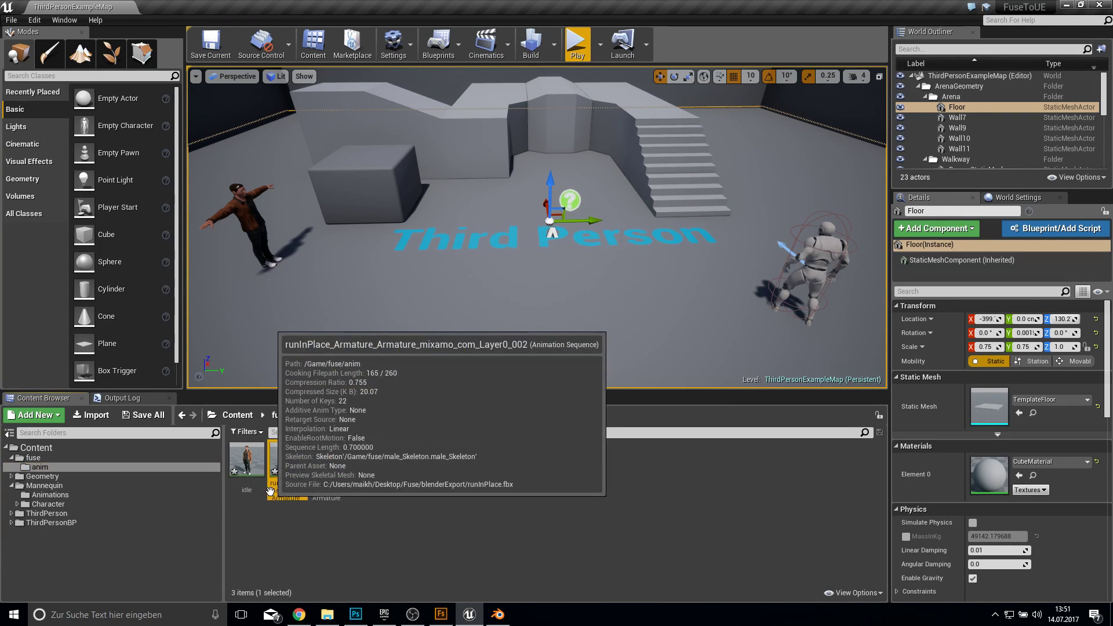
# - Open the remaining runInPlace animation and examine the running character from different angles
pyautogui.doubleClick(271, 490)
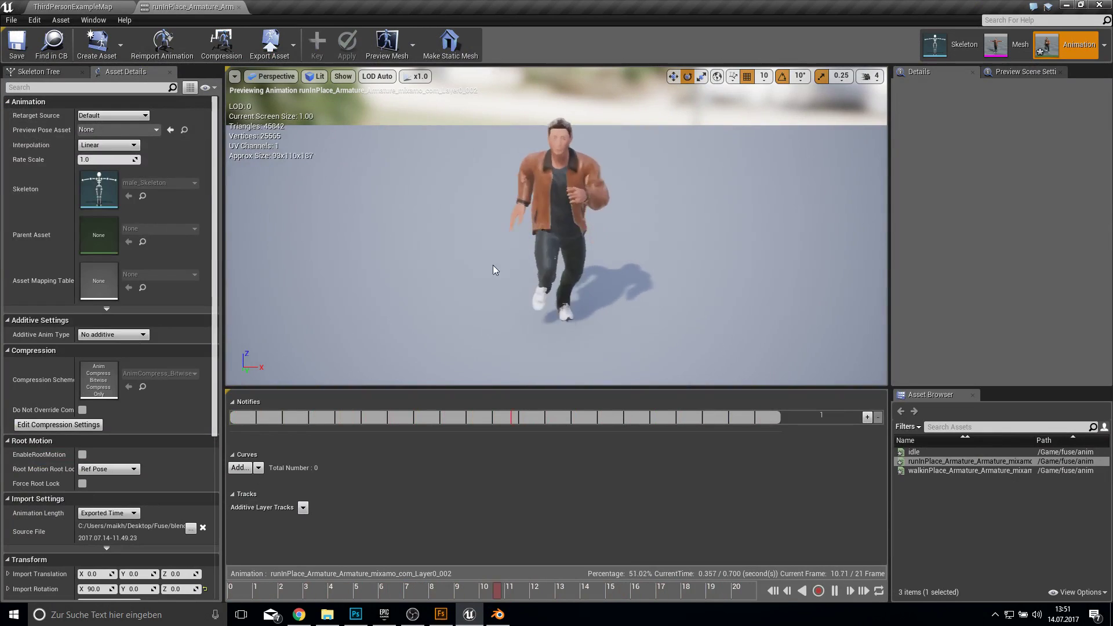
pyautogui.moveTo(632, 188); pyautogui.dragTo(525, 278, button='right')
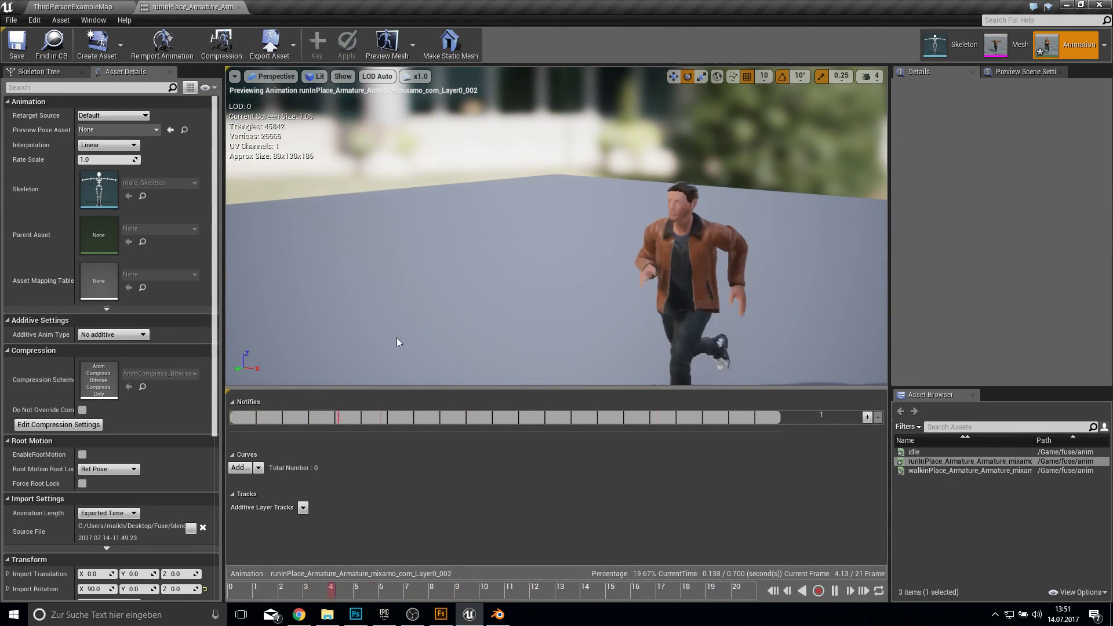
pyautogui.moveTo(398, 341); pyautogui.dragTo(462, 278, button='right')
# - Try an X import rotation of 0.0 on the running animation, and restore it to 90
pyautogui.scroll(-2, 150, 510)
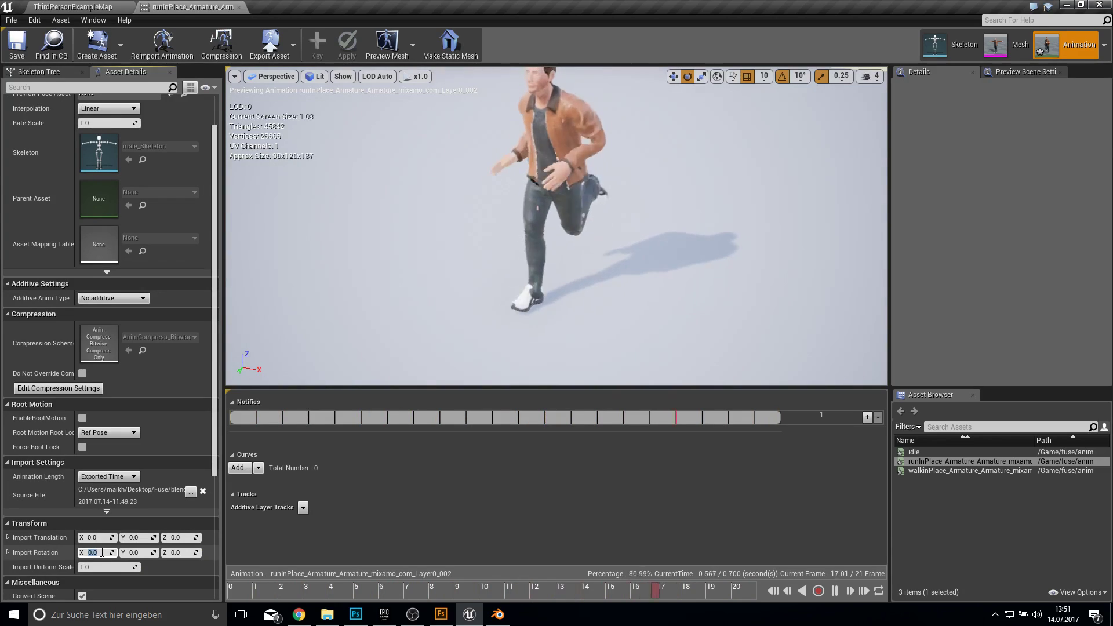
pyautogui.moveTo(385, 288); pyautogui.dragTo(383, 247, button='right')
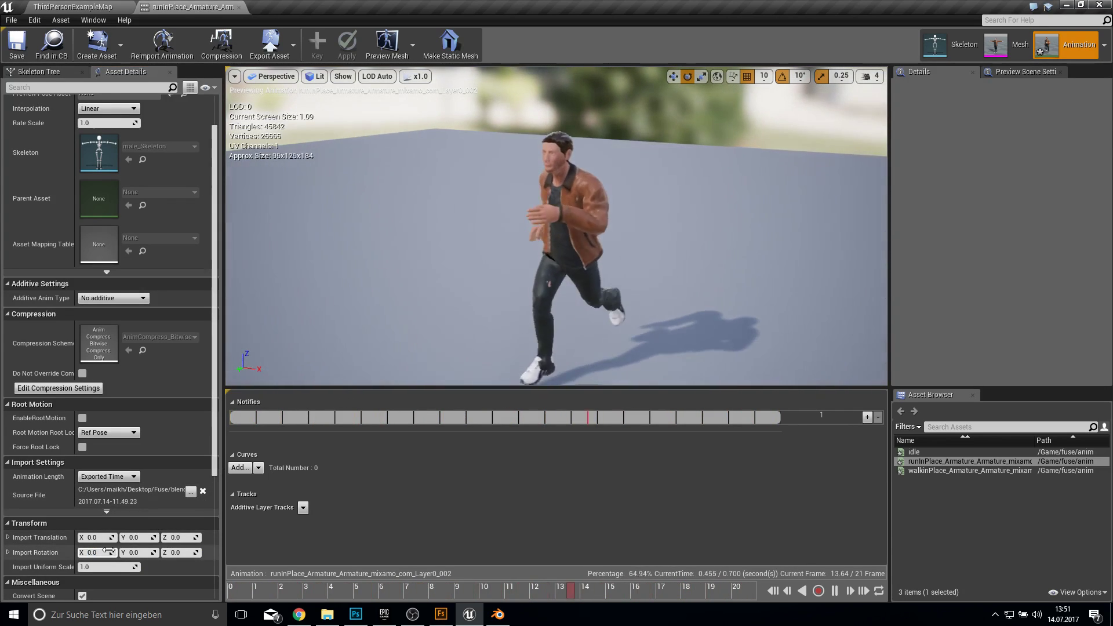
pyautogui.hotkey('ctrl', 'z')
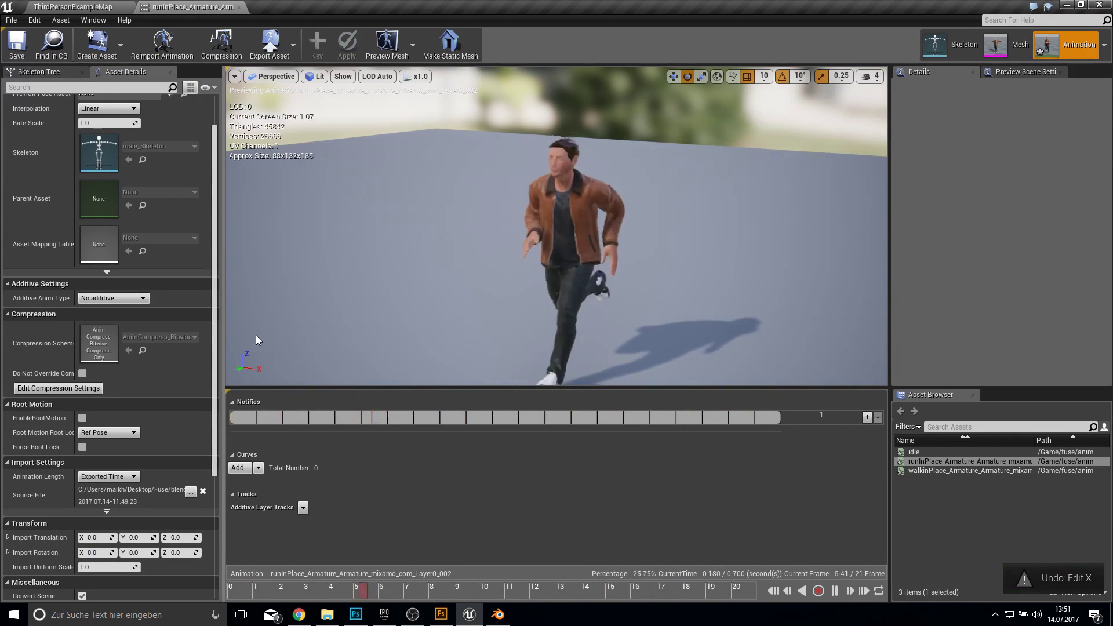
pyautogui.hotkey('ctrl', 'y')
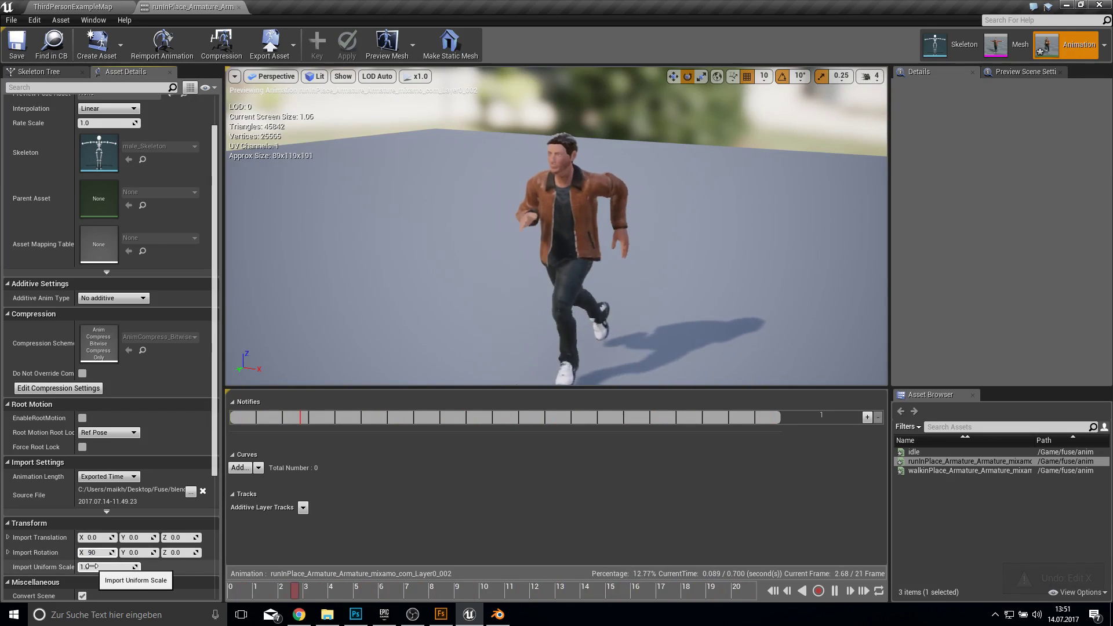
# - Pause the running animation with the Spine2 bone selected, and open the character's skeleton
pyautogui.moveTo(472, 276); pyautogui.dragTo(494, 268, button='right')
pyautogui.press('space')
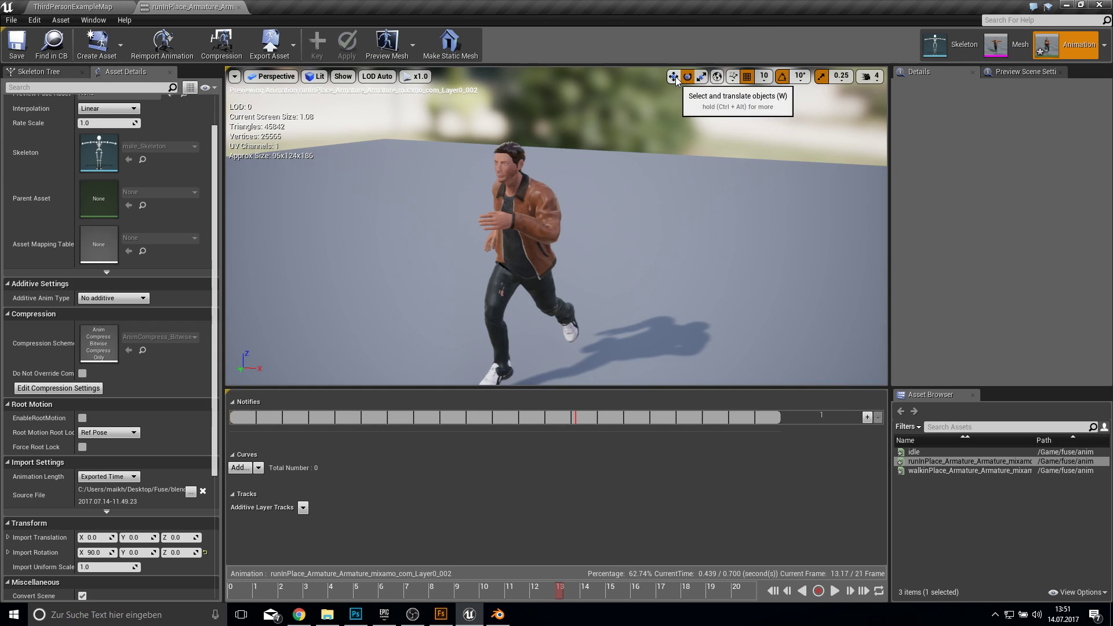
pyautogui.click(510, 197)
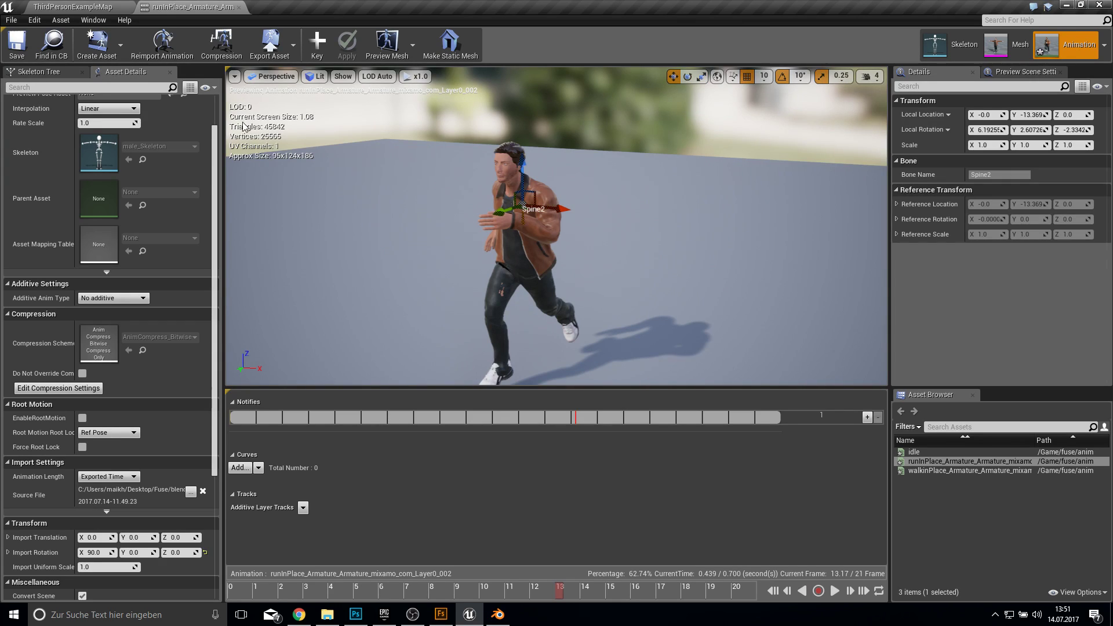
pyautogui.click(951, 45)
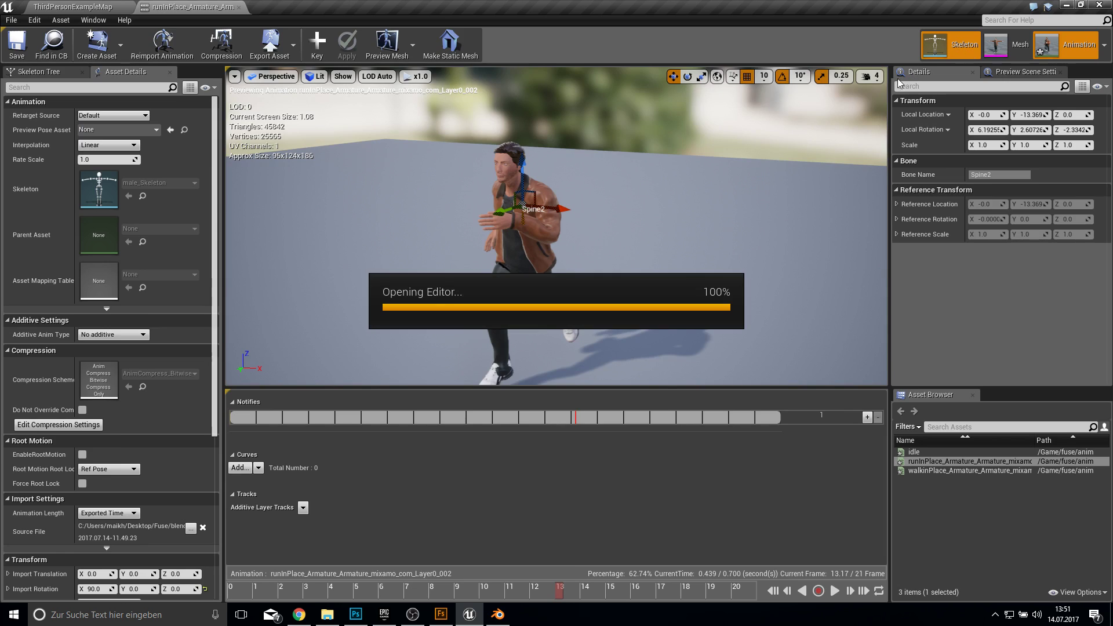
# - Try rotating the Hips bone of male_Skeleton by 90 degrees
pyautogui.click(47, 103)
pyautogui.moveTo(371, 174); pyautogui.dragTo(290, 186, button='right')
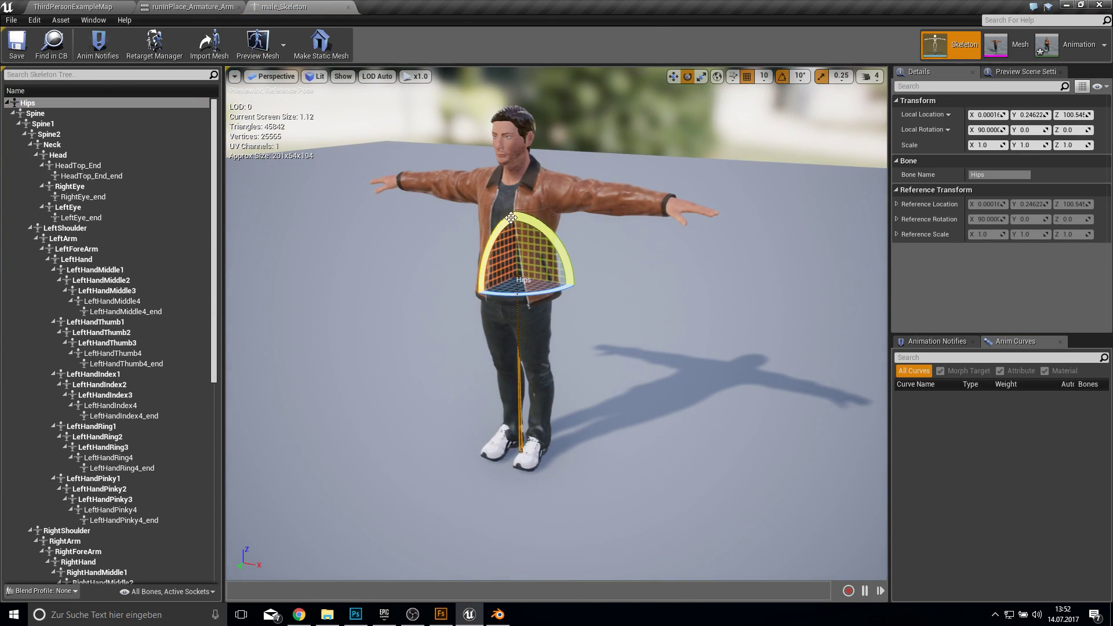
pyautogui.moveTo(510, 216); pyautogui.dragTo(474, 293)
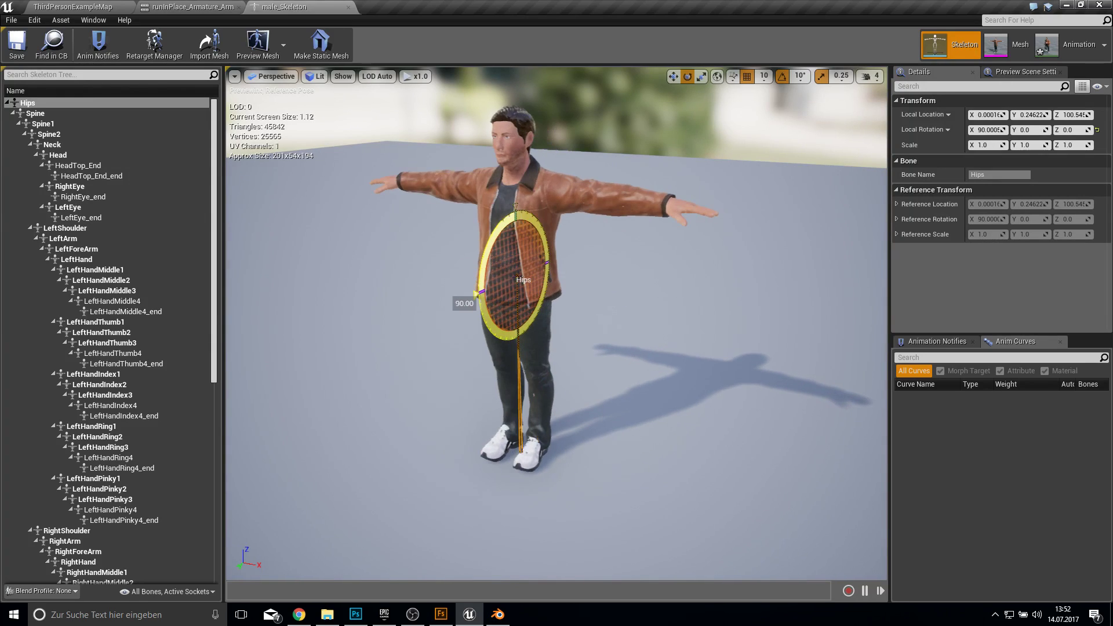
pyautogui.moveTo(565, 220); pyautogui.dragTo(572, 243)
# - Undo the Hips bone rotations and close the skeleton and animation editors
pyautogui.hotkey('ctrl', 'z')
pyautogui.hotkey('ctrl', 'z')
pyautogui.hotkey('ctrl', 'z')
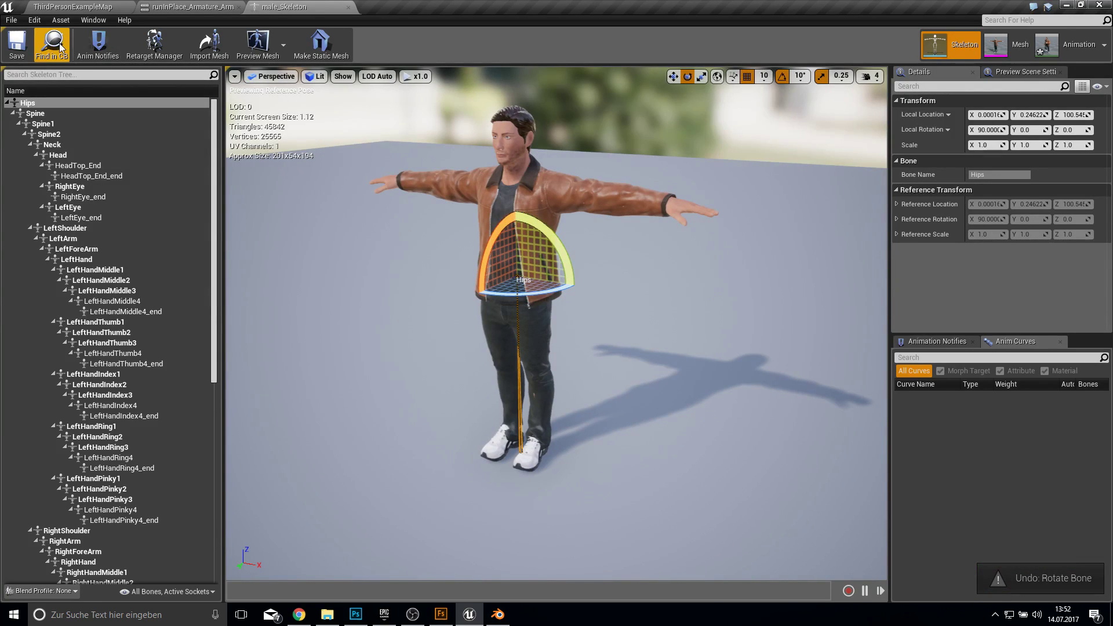
pyautogui.click(346, 7)
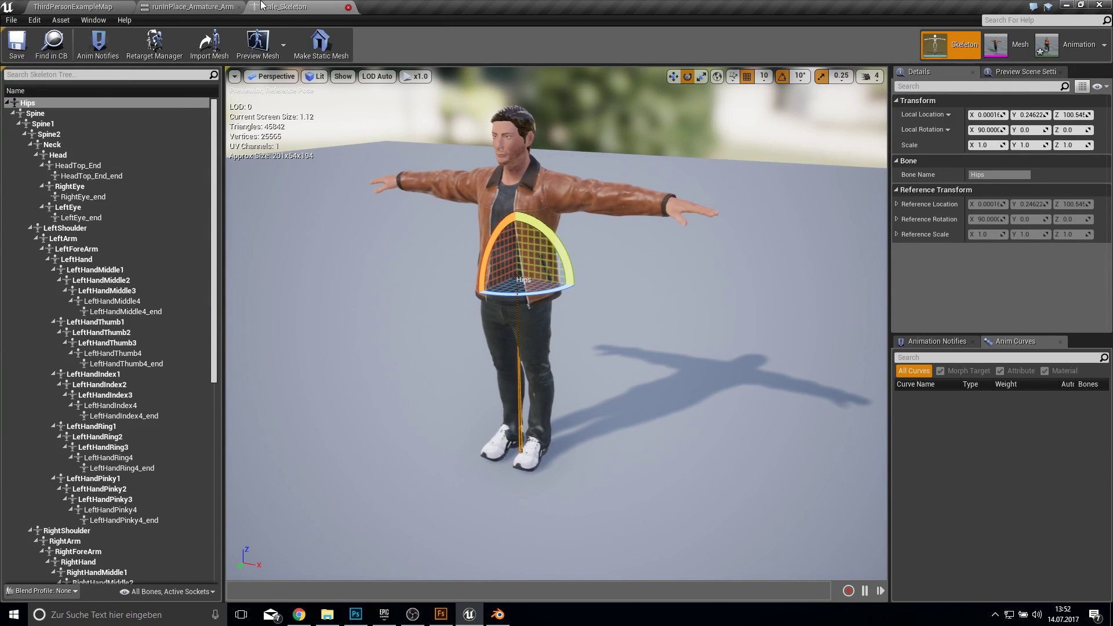
pyautogui.click(240, 7)
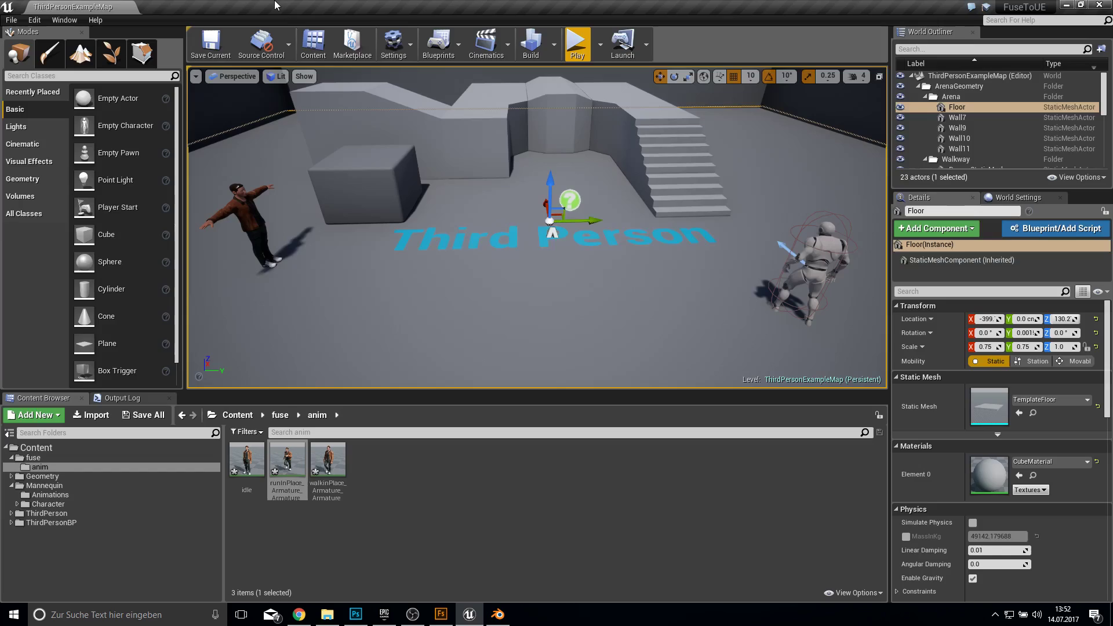
# - Create an animation blueprint in the anim folder with parent class AnimInstance and target skeleton male_Skeleton, keeping the default name
pyautogui.click(379, 482)
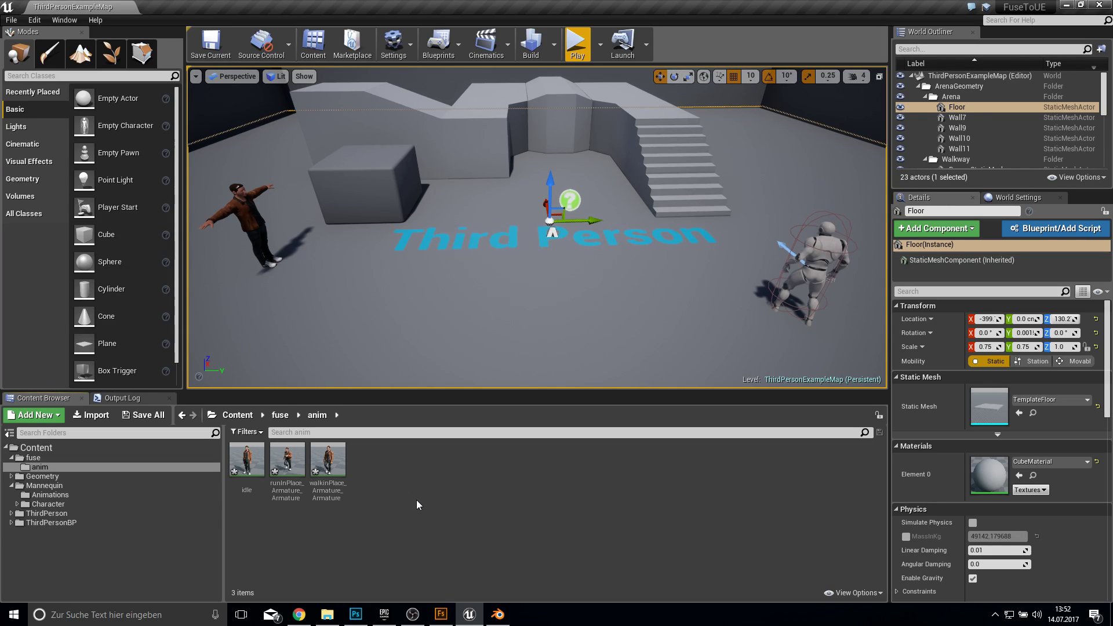
pyautogui.rightClick(421, 482)
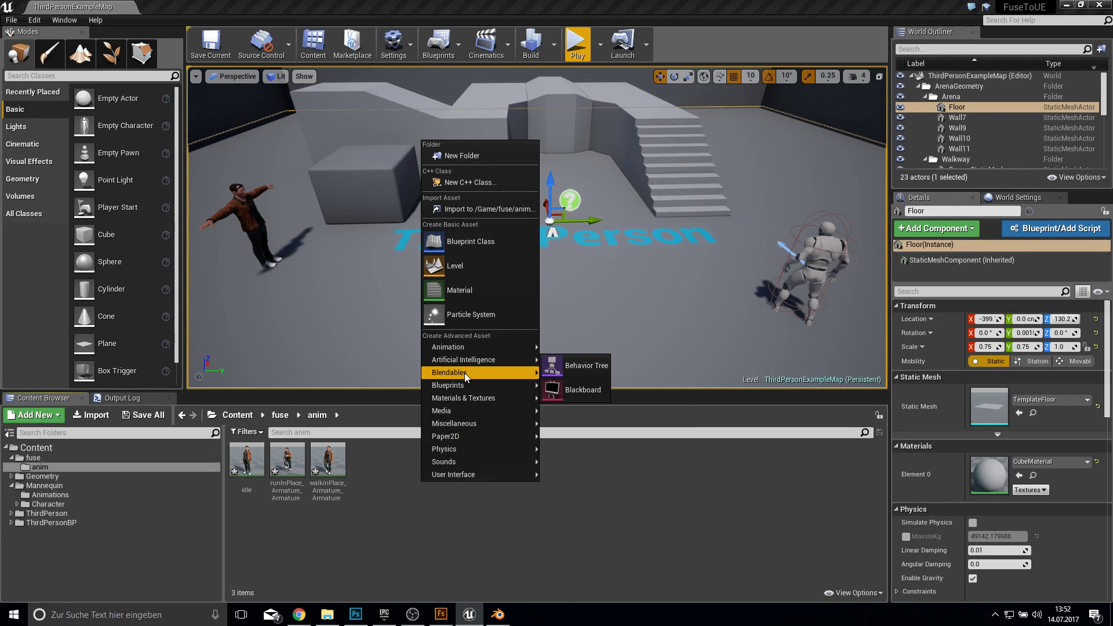
pyautogui.click(585, 402)
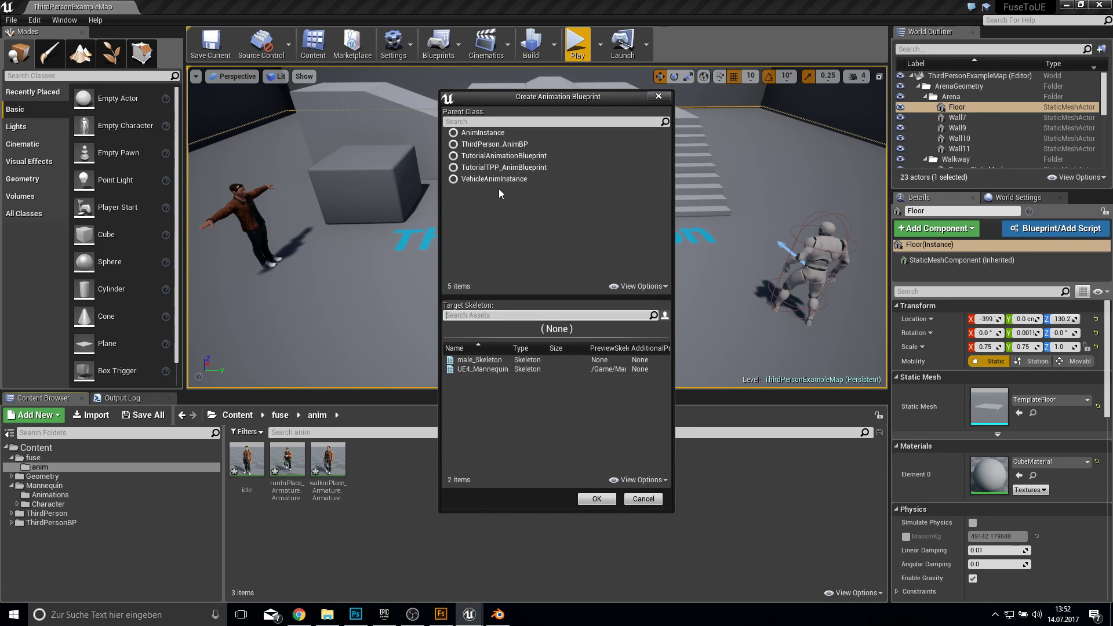
pyautogui.click(490, 360)
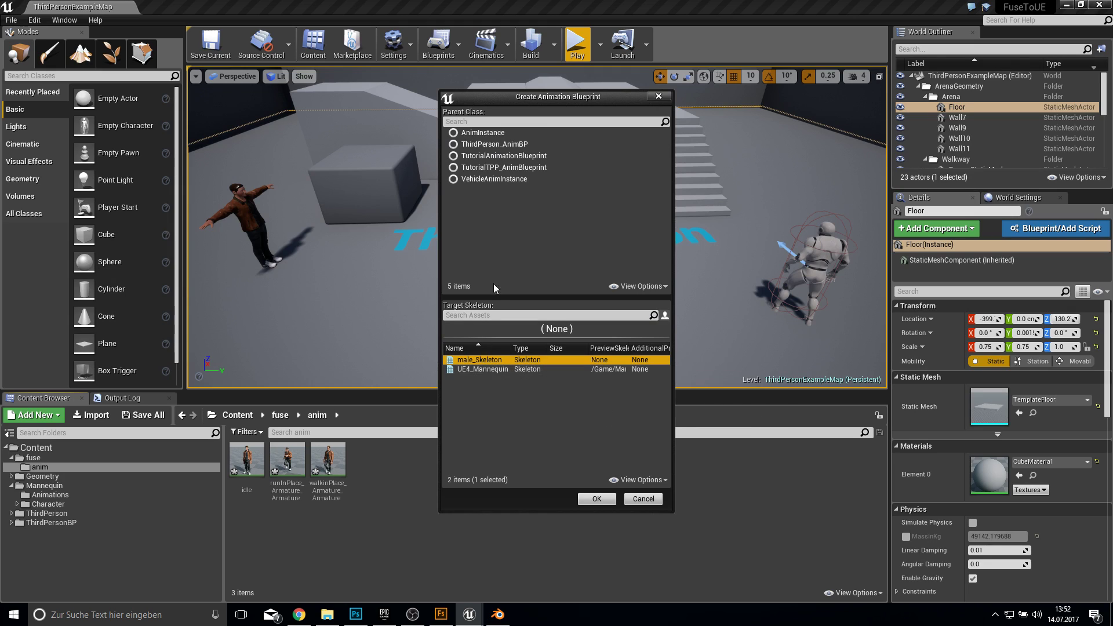
pyautogui.click(493, 133)
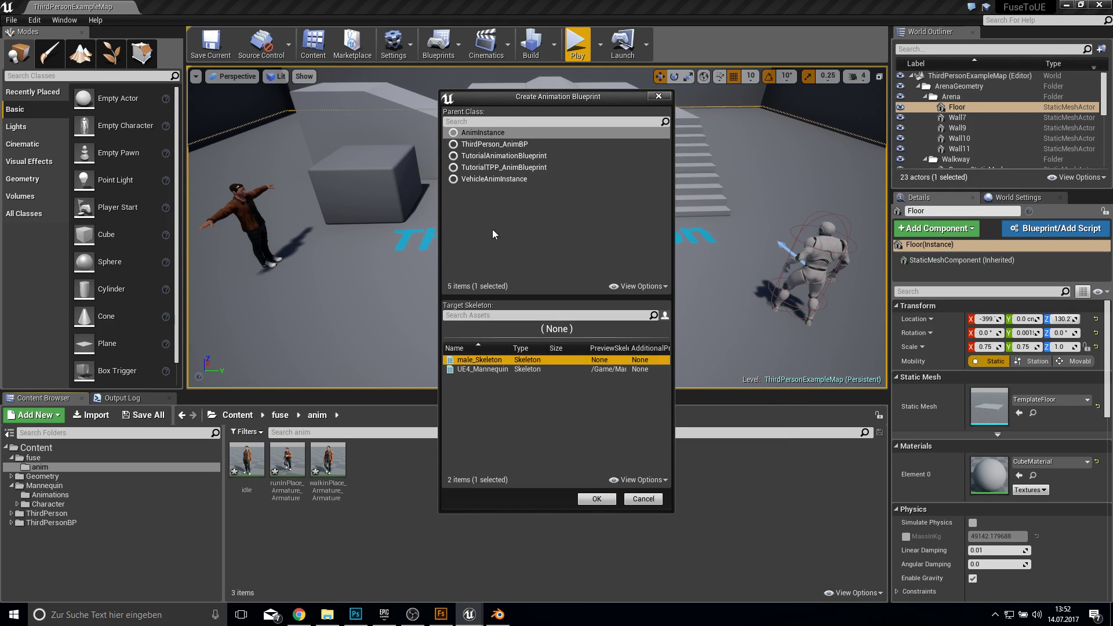
pyautogui.click(590, 496)
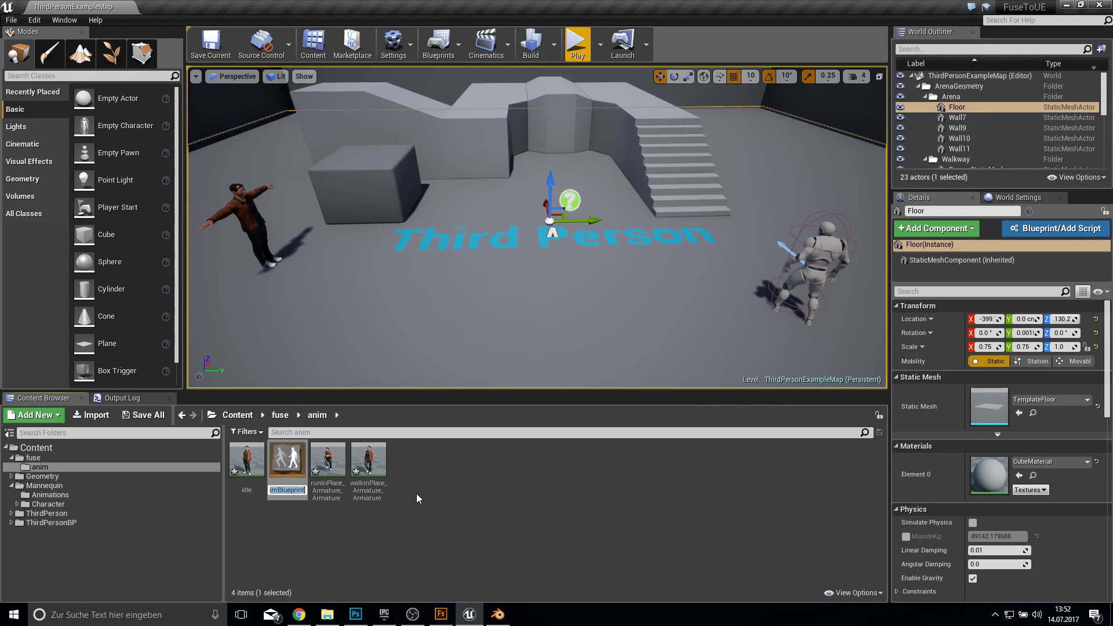
pyautogui.press('Return')
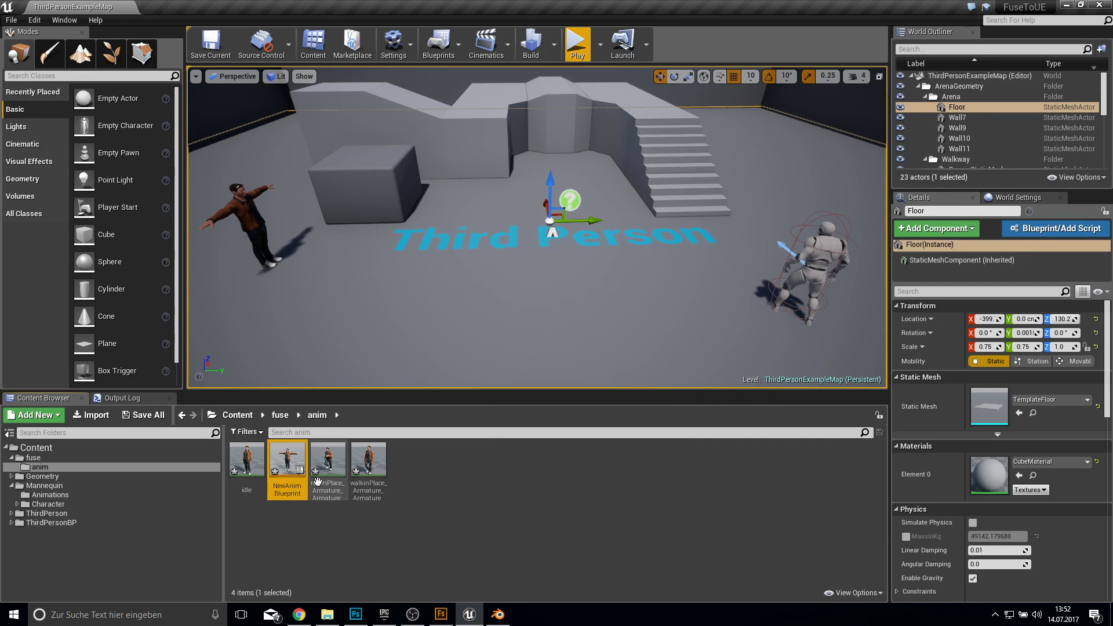
# - Create a Blend Space 1D for male_Skeleton in the anim folder with the default name, then open and dock its editor
pyautogui.moveTo(323, 482)
pyautogui.rightClick(437, 485)
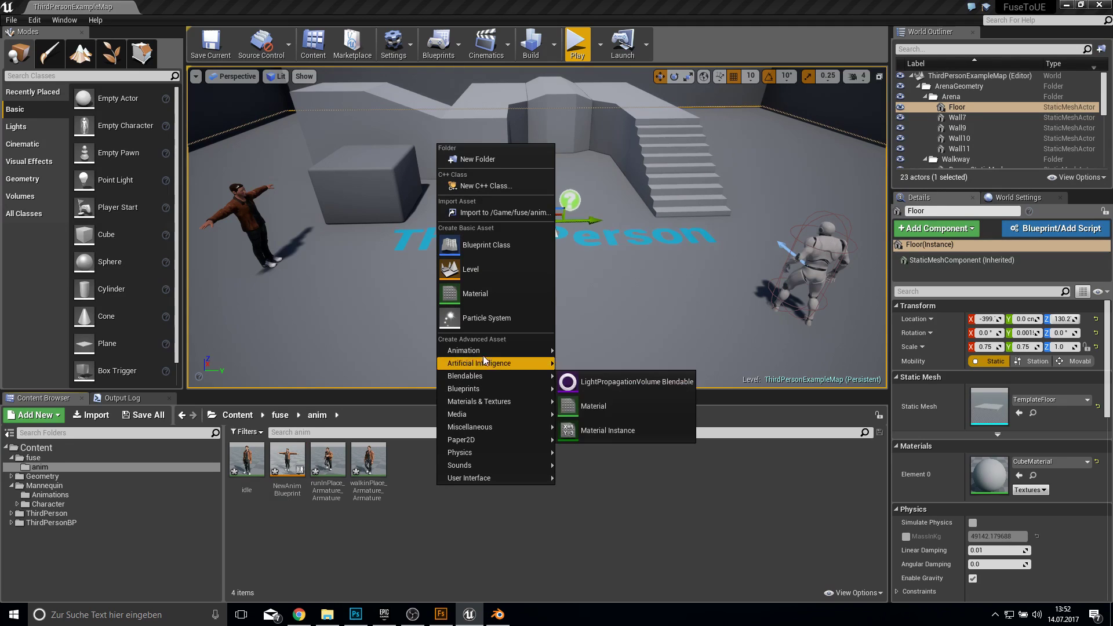
pyautogui.moveTo(513, 353)
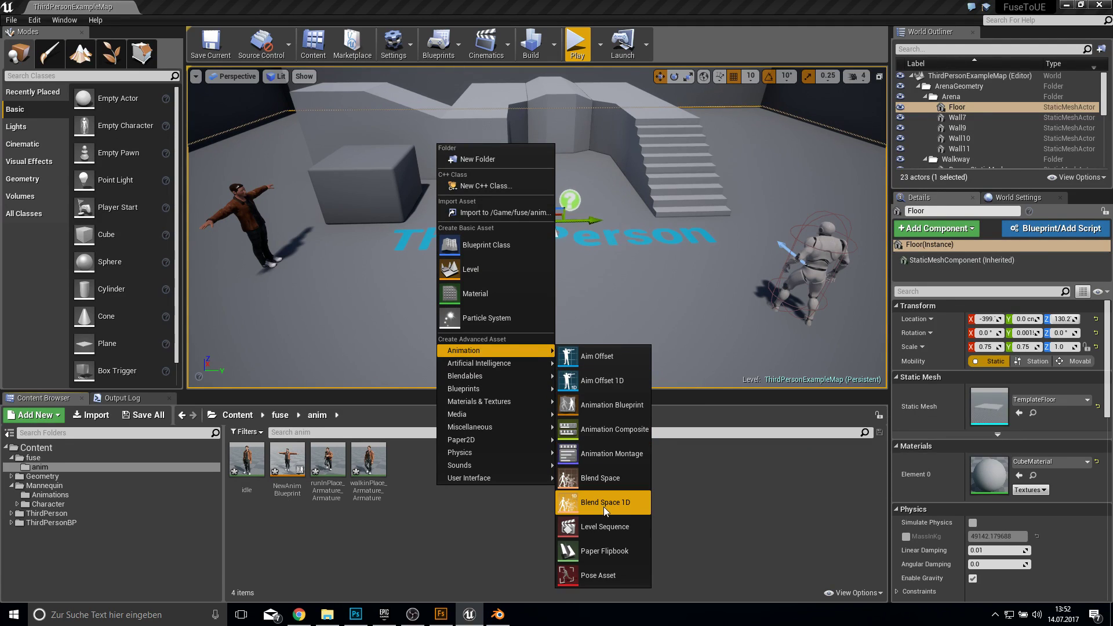
pyautogui.click(577, 470)
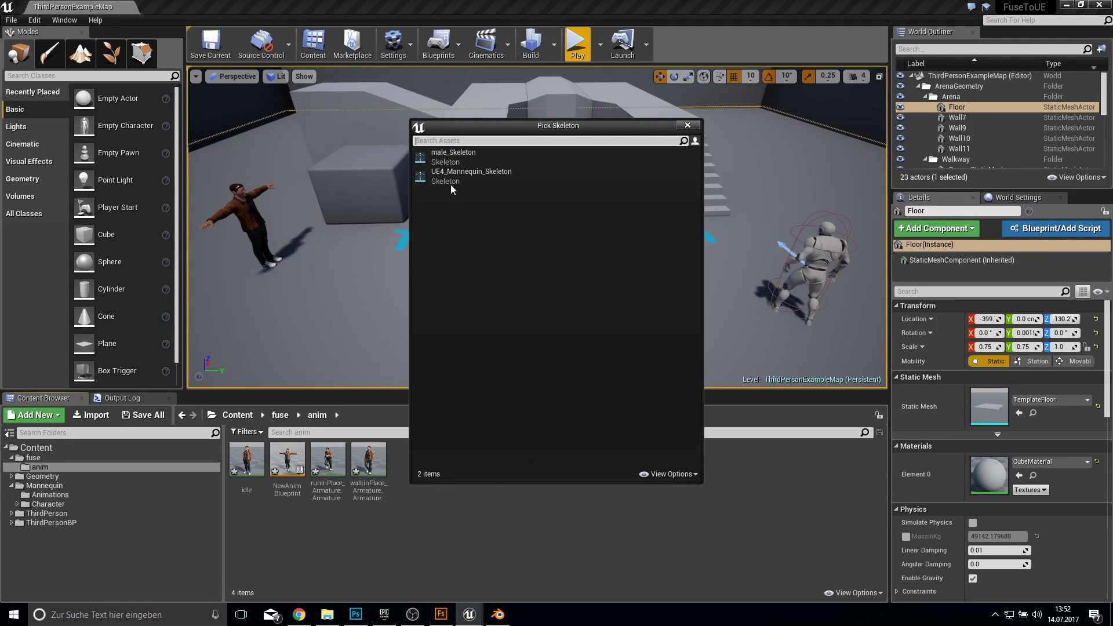
pyautogui.click(446, 154)
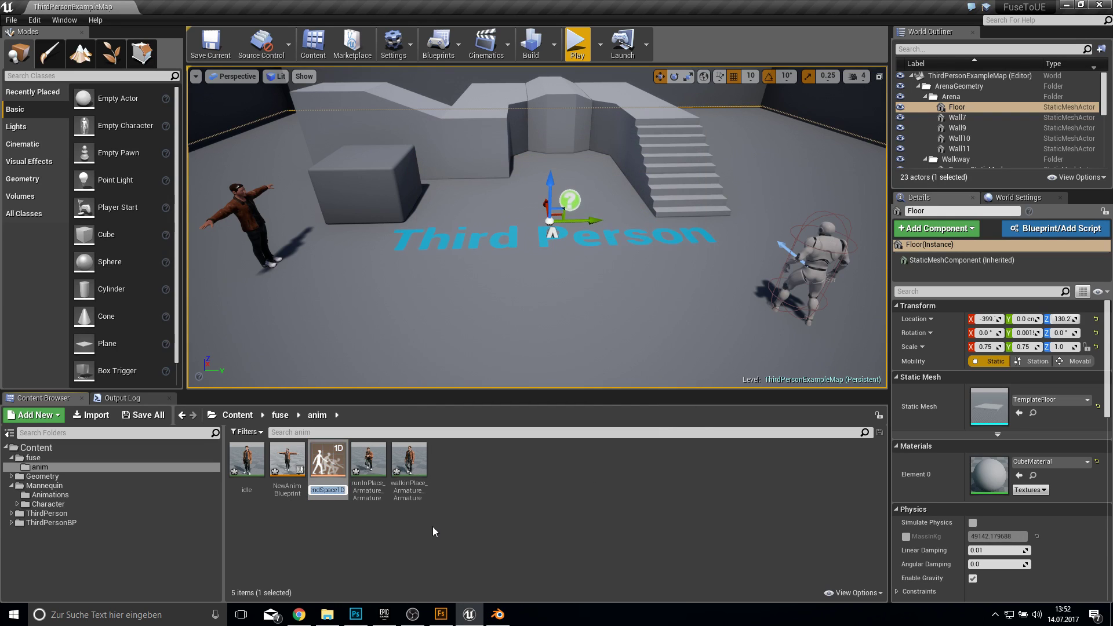
pyautogui.press('Return')
pyautogui.doubleClick(330, 489)
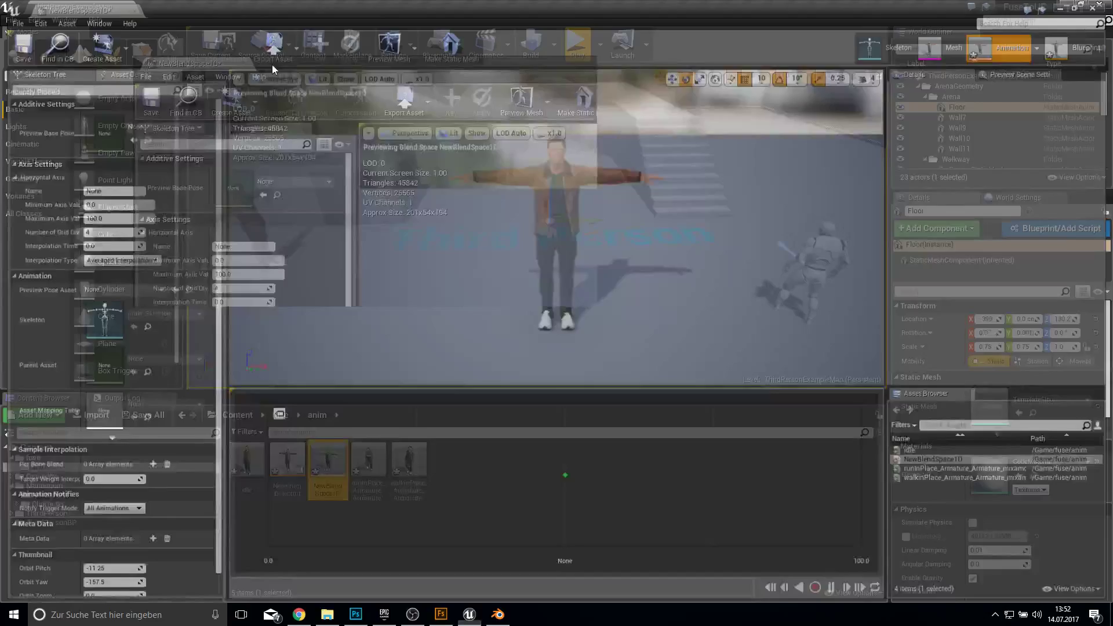
pyautogui.moveTo(272, 70); pyautogui.dragTo(200, 8)
# - Open the ThirdPerson_IdleRun_2D blend space from the Mannequin Animations folder as a reference
pyautogui.click(93, 7)
pyautogui.click(50, 497)
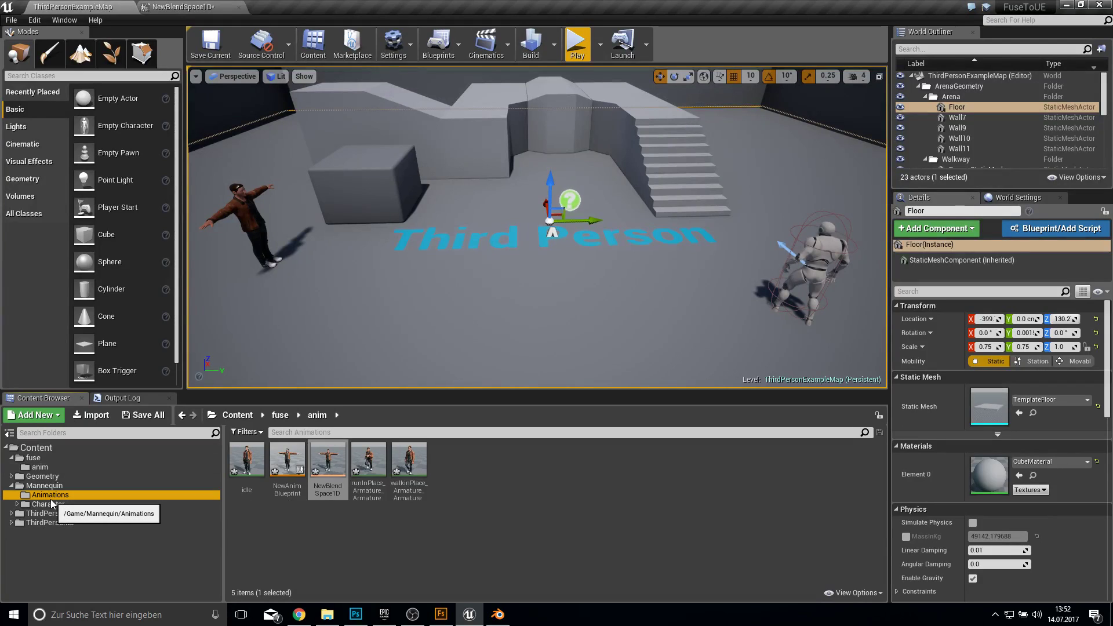
pyautogui.doubleClick(287, 458)
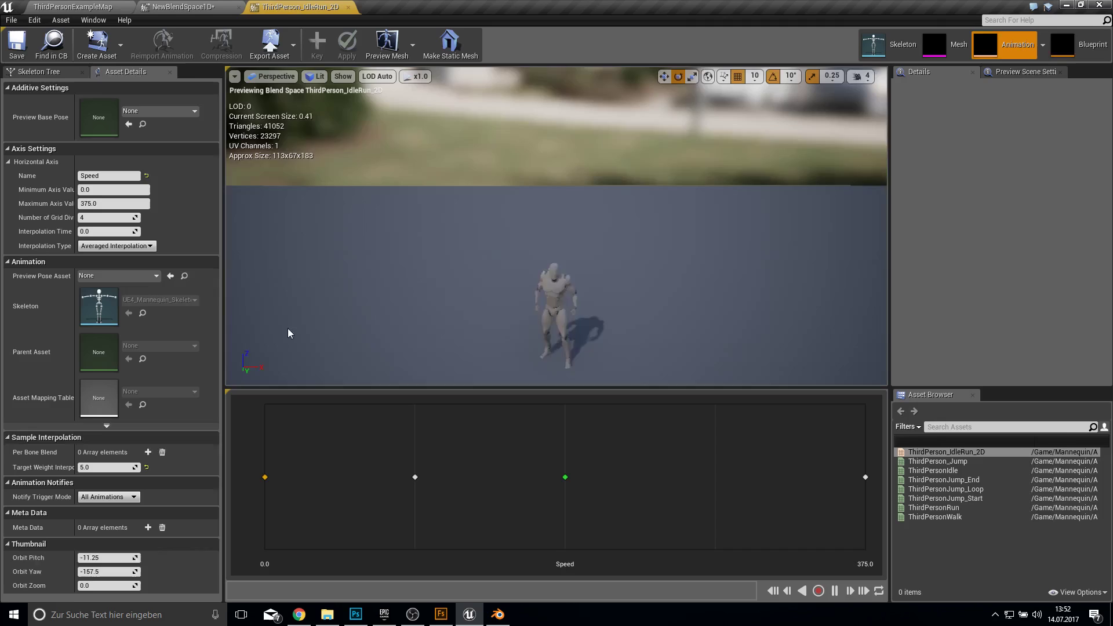
# - Name the horizontal axis of NewBlendSpace1D Speed and set its maximum value to 375, as in ThirdPerson_IdleRun_2D
pyautogui.click(180, 7)
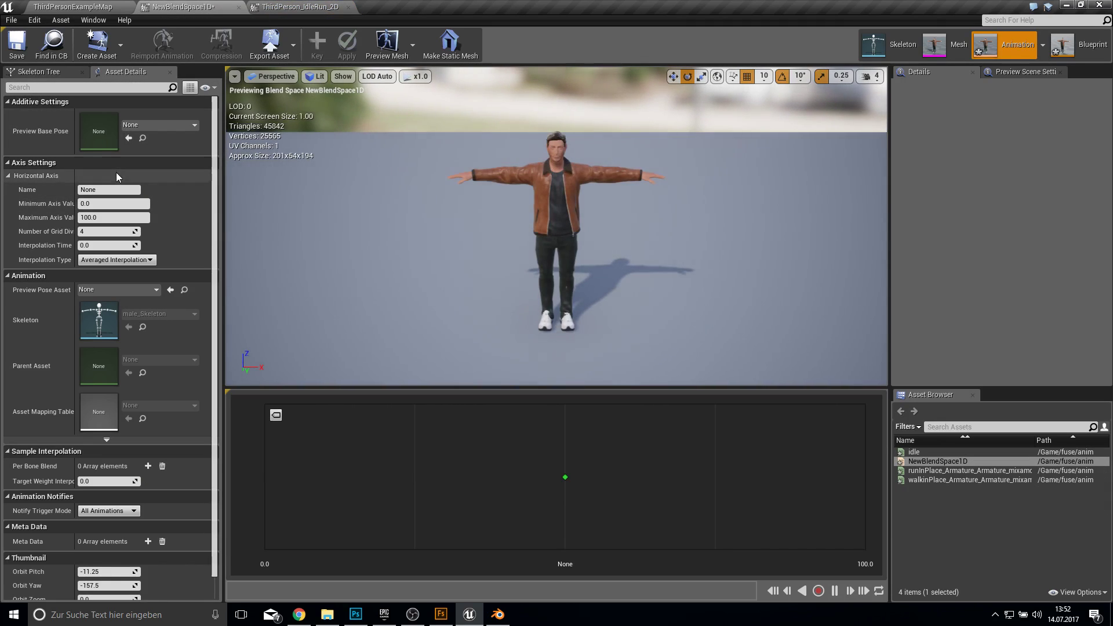
pyautogui.write('Speed')
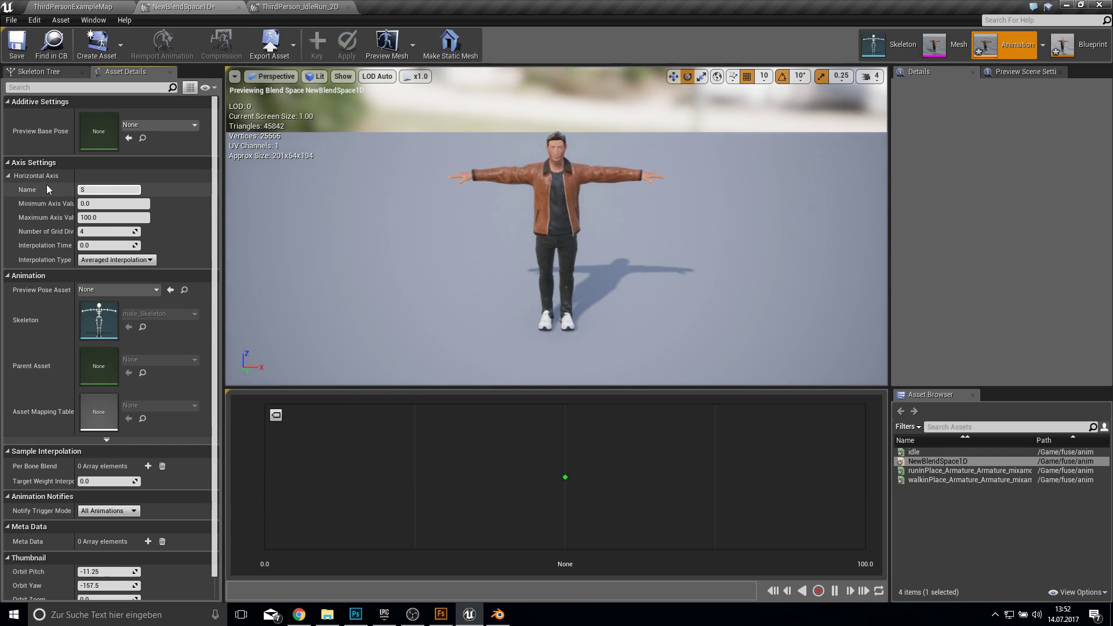
pyautogui.press('Return')
pyautogui.click(272, 5)
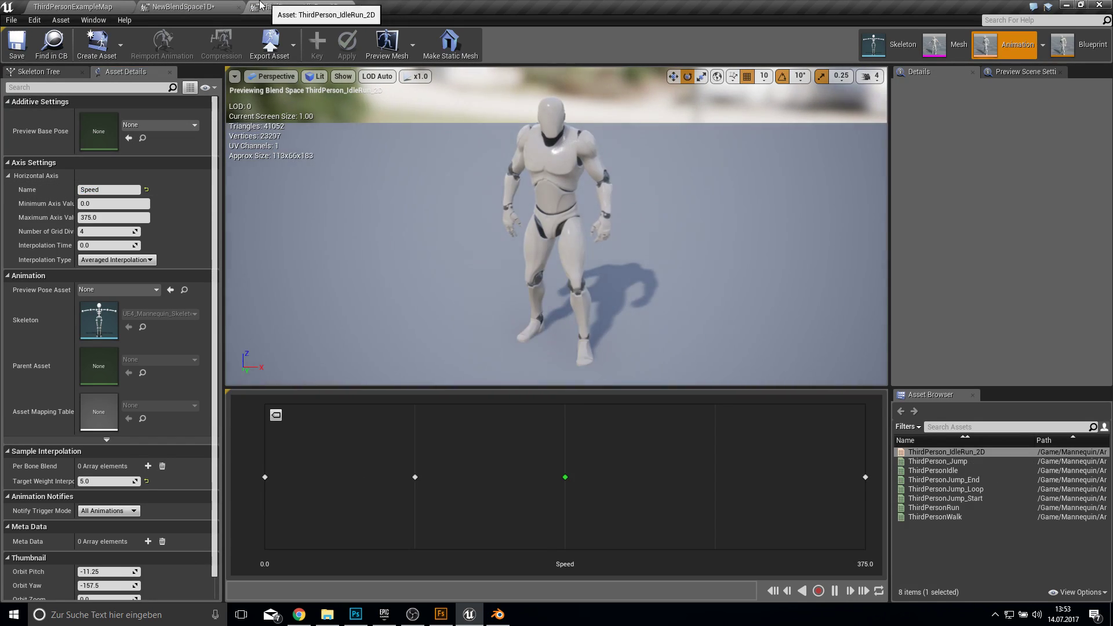
pyautogui.click(223, 7)
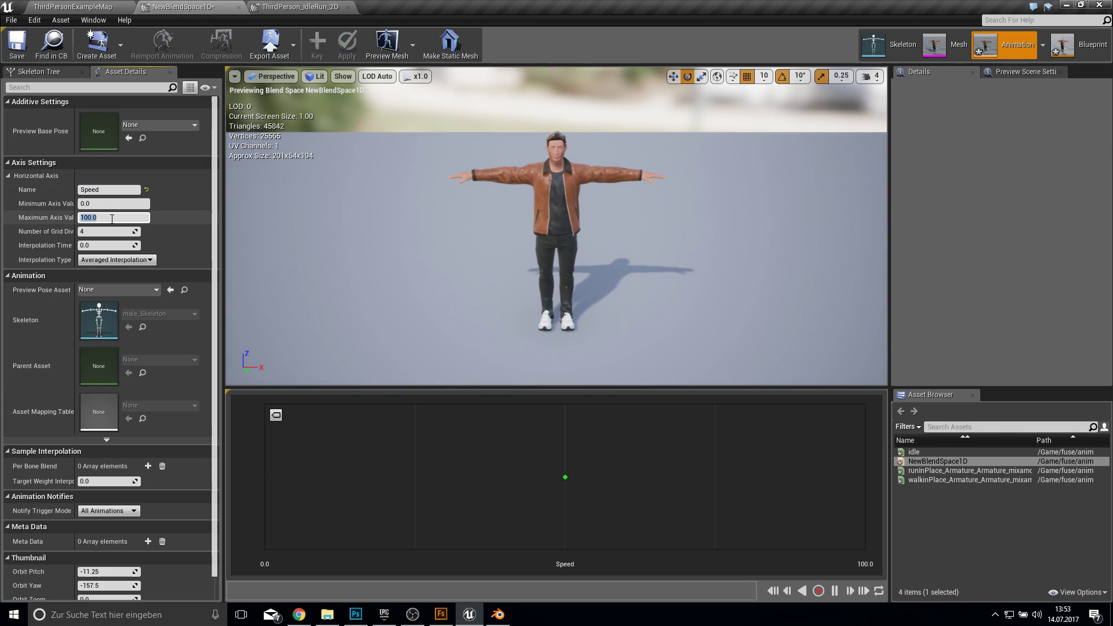
pyautogui.click(300, 6)
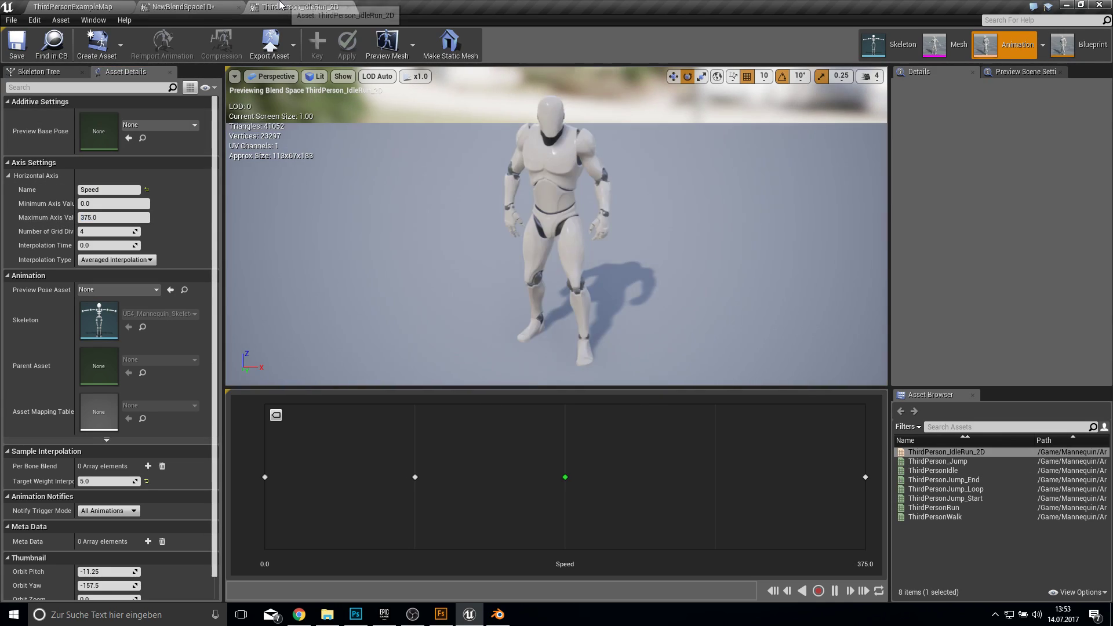
pyautogui.click(179, 6)
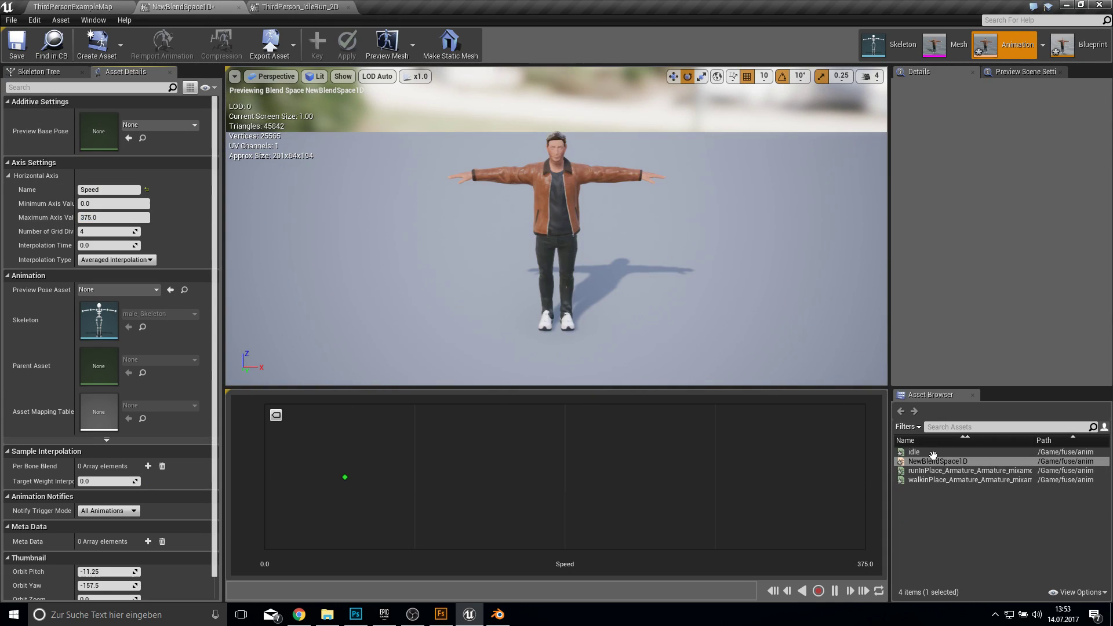
# - Place the idle animation at Speed 0 and the runInPlace animation at Speed 375 in the blend space
pyautogui.moveTo(927, 452); pyautogui.dragTo(271, 482)
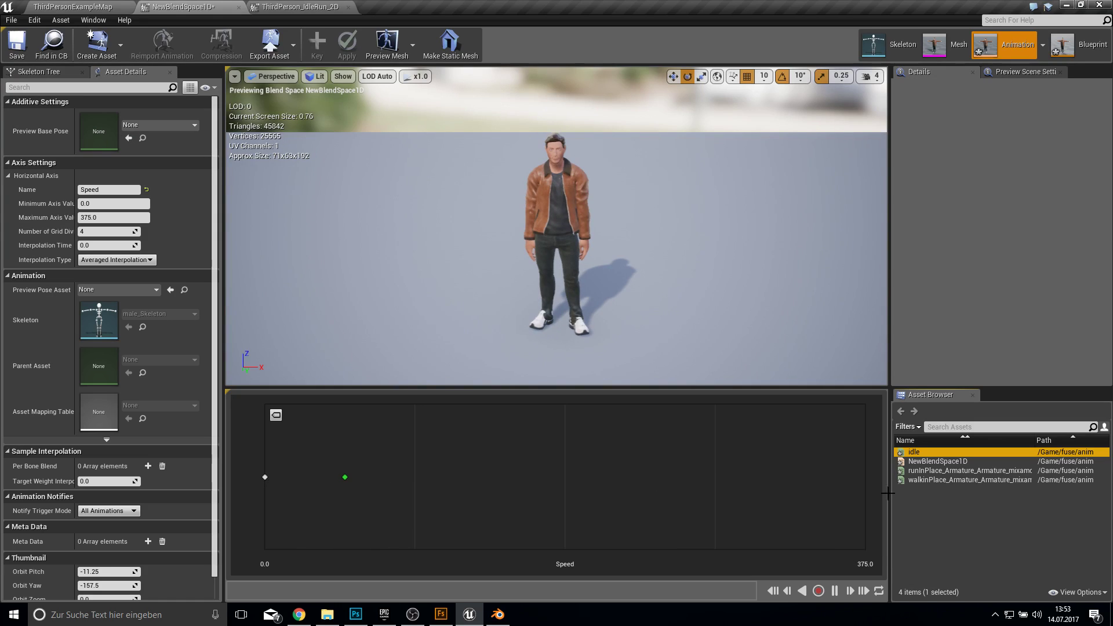
pyautogui.moveTo(921, 471); pyautogui.dragTo(578, 490)
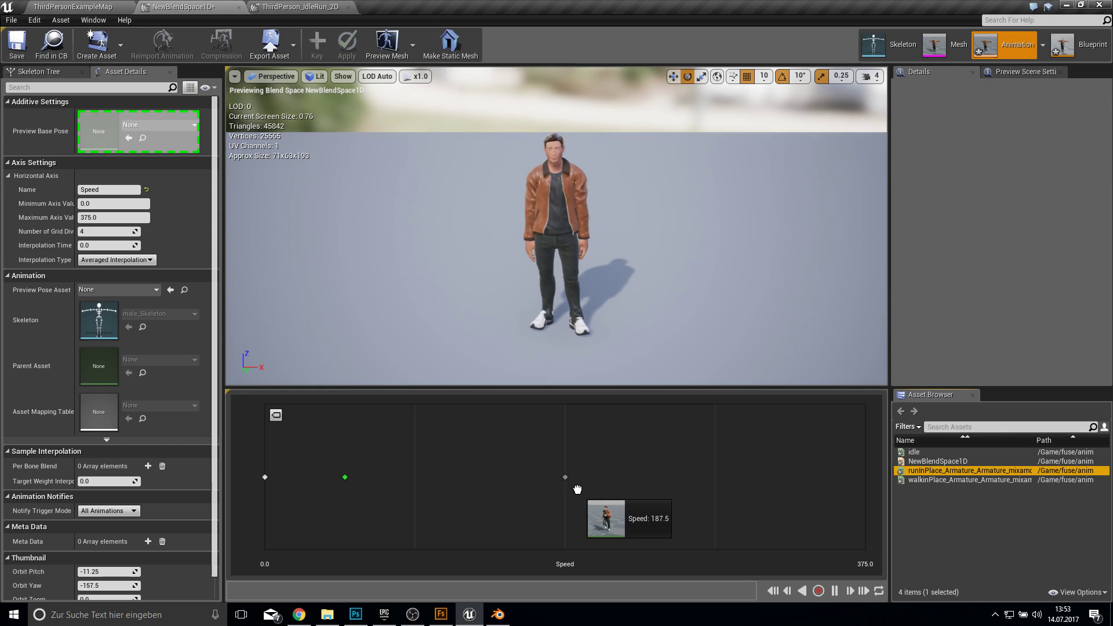
pyautogui.moveTo(577, 490); pyautogui.dragTo(838, 486)
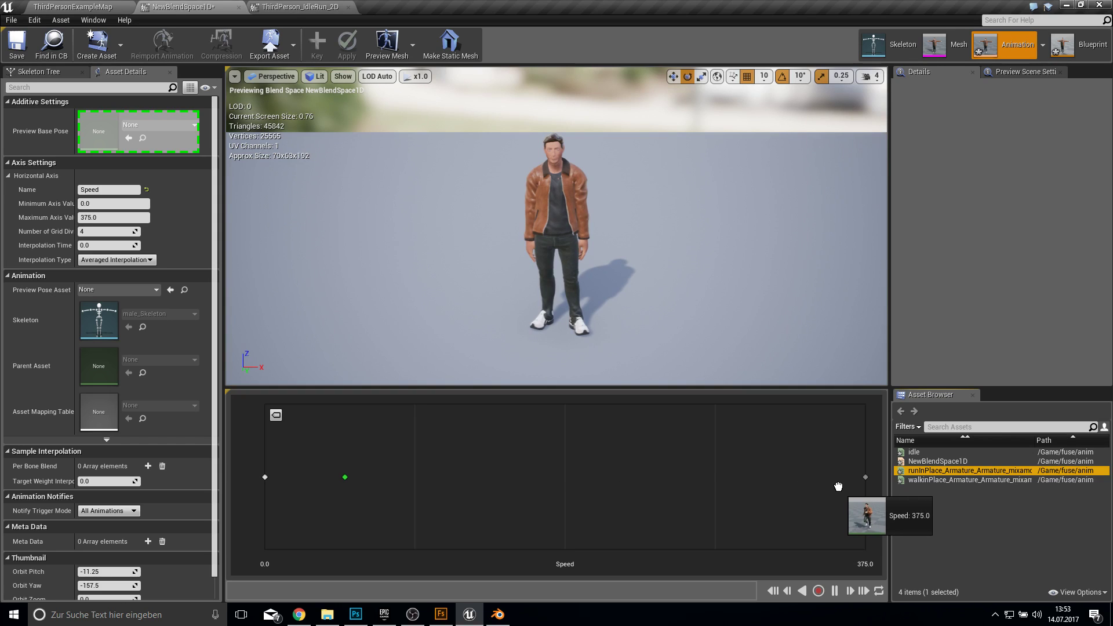
# - Check the sample layout of ThirdPerson_IdleRun_2D and place the walkinPlace animation on the first inner grid line of NewBlendSpace1D
pyautogui.click(317, 6)
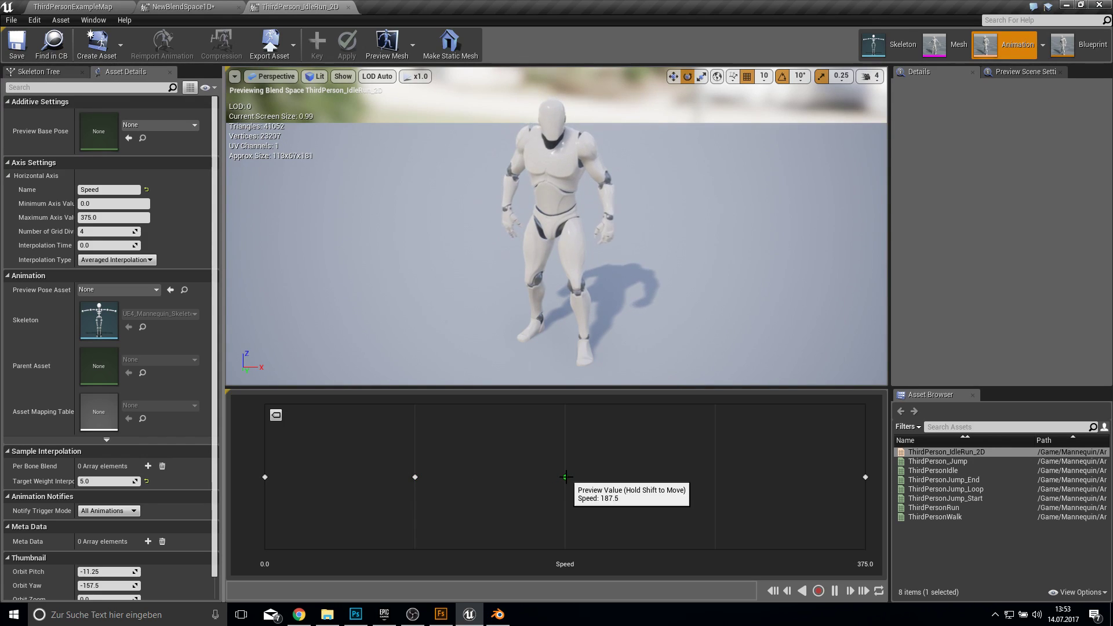
pyautogui.press('shift')
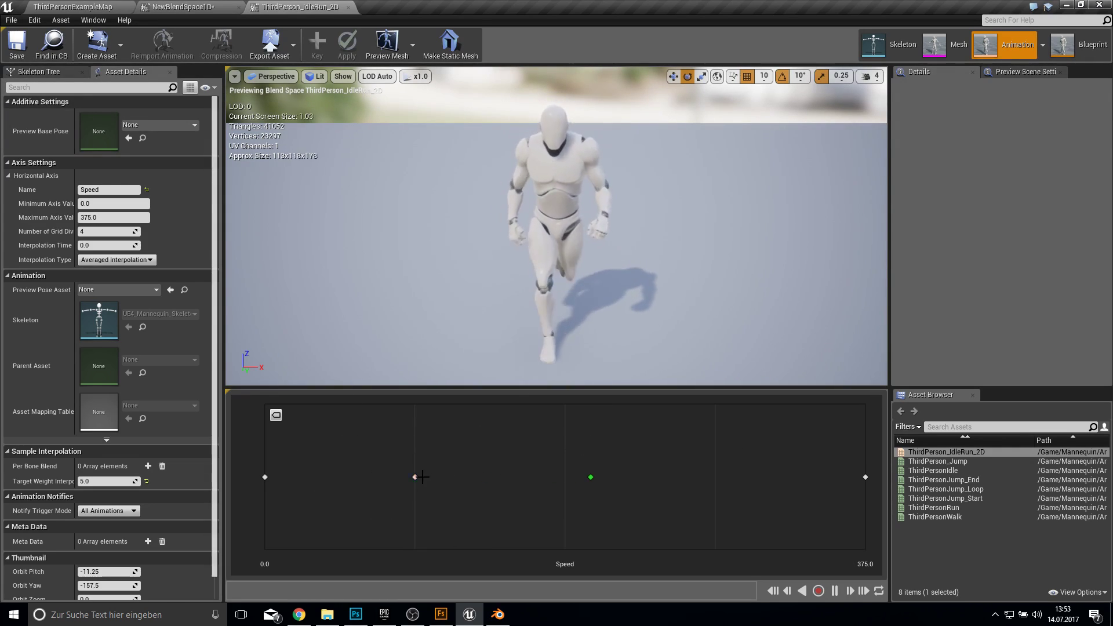
pyautogui.click(242, 5)
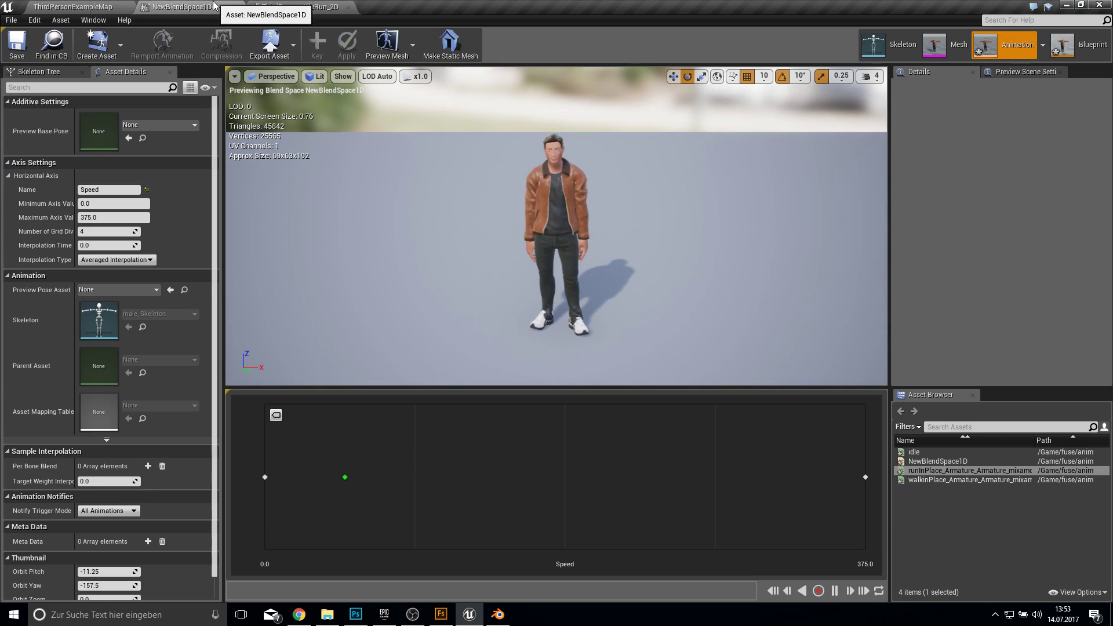
pyautogui.click(932, 472)
pyautogui.moveTo(933, 476); pyautogui.dragTo(327, 429)
pyautogui.click(933, 483)
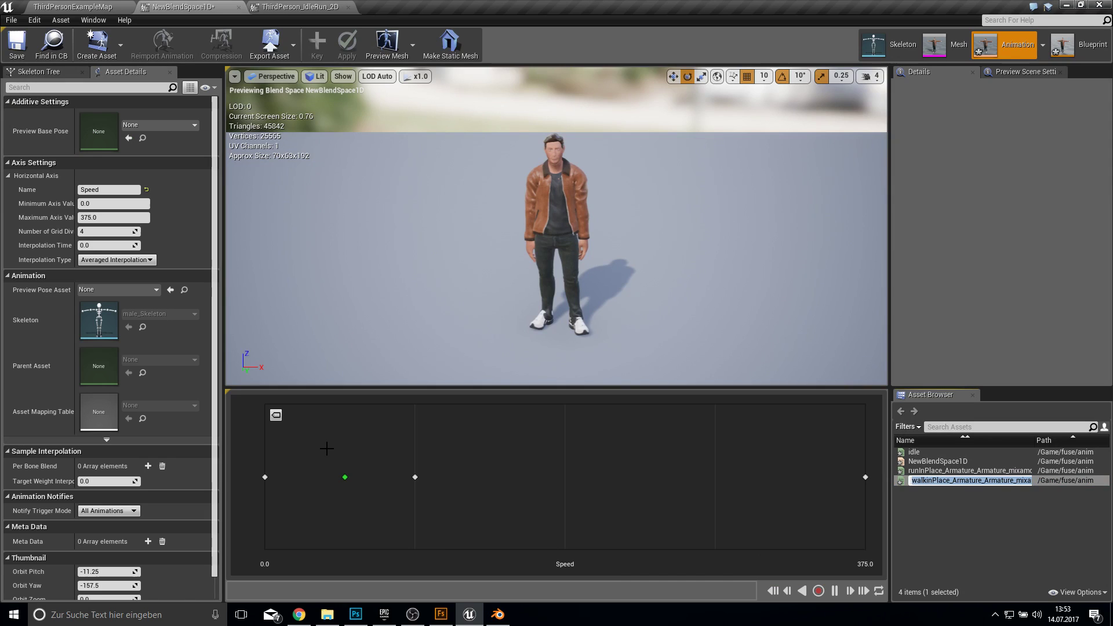
pyautogui.press('Escape')
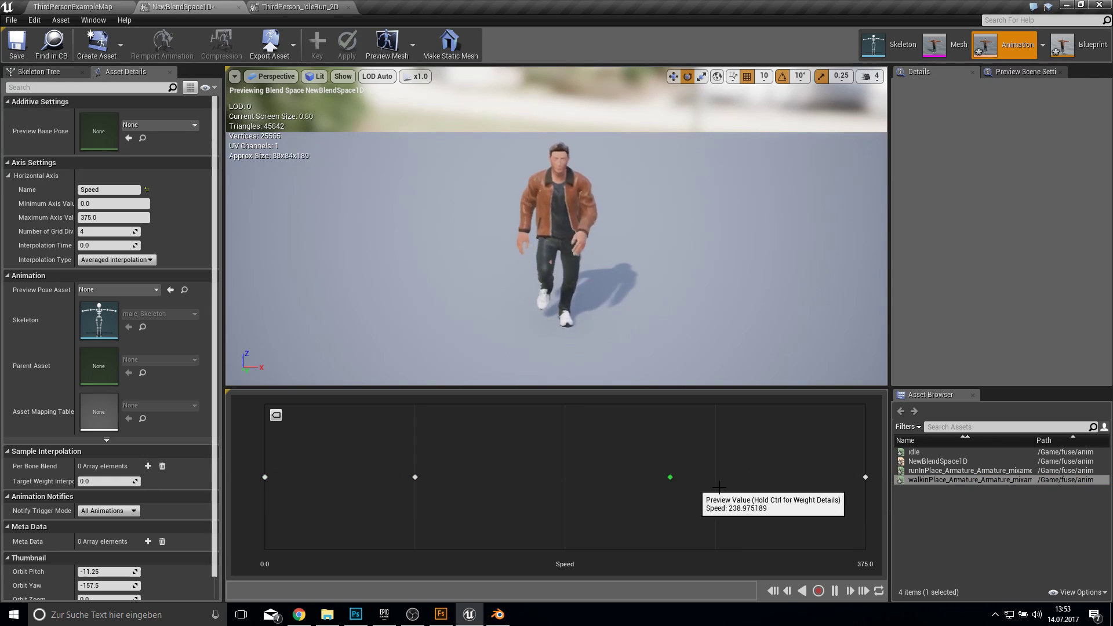
# - Close the blend space editors and open both ThirdPerson_AnimBP and NewAnimBlueprint
pyautogui.click(239, 7)
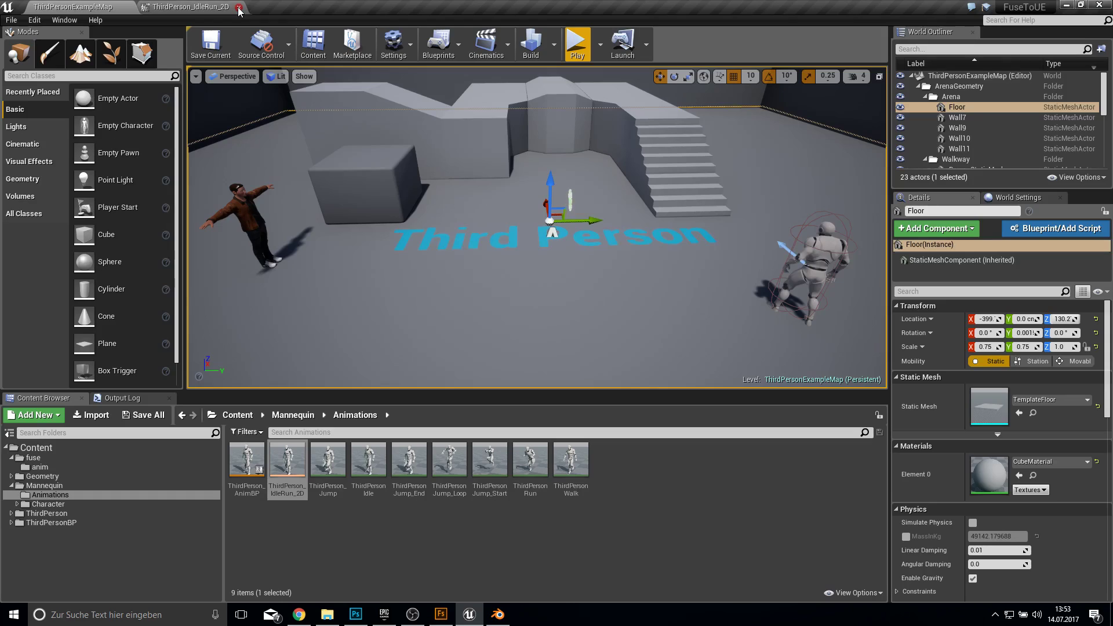
pyautogui.doubleClick(248, 462)
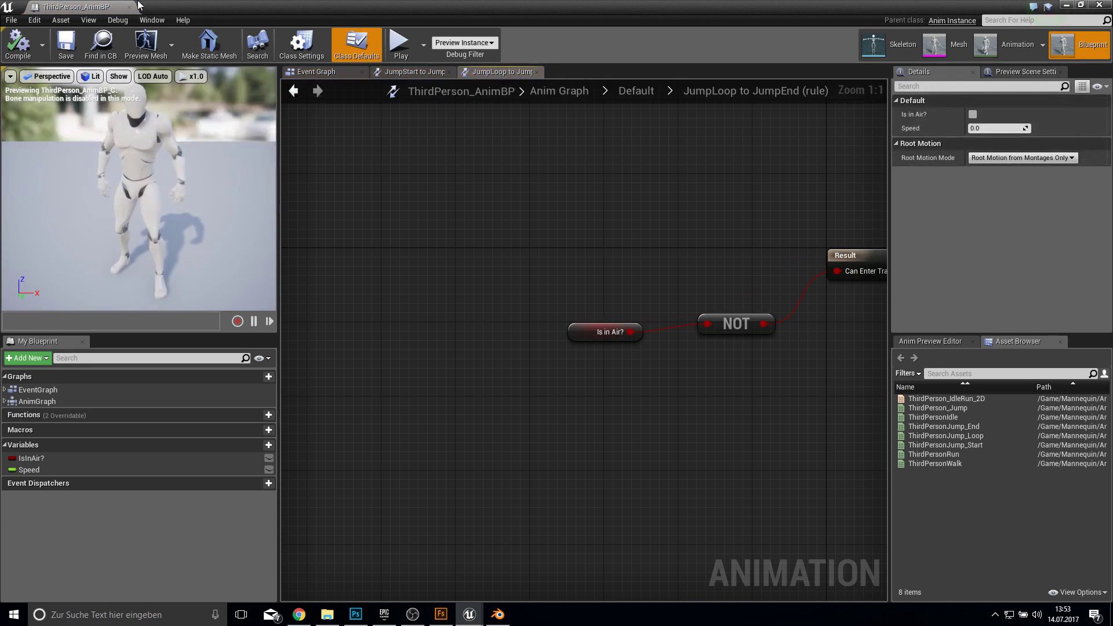
pyautogui.click(86, 6)
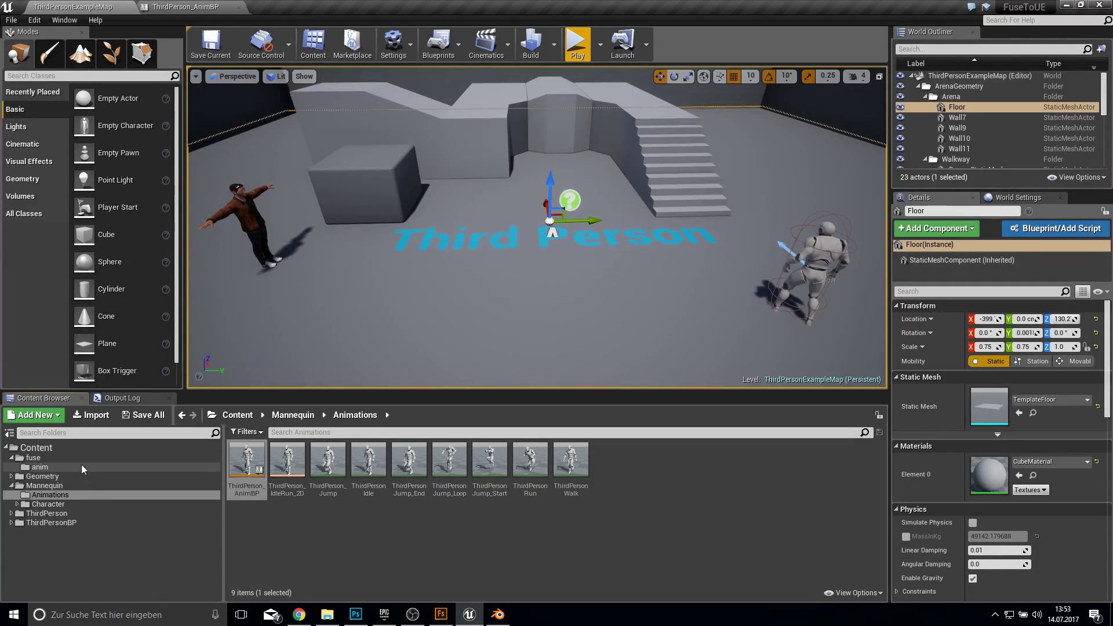
pyautogui.click(81, 464)
pyautogui.doubleClick(286, 471)
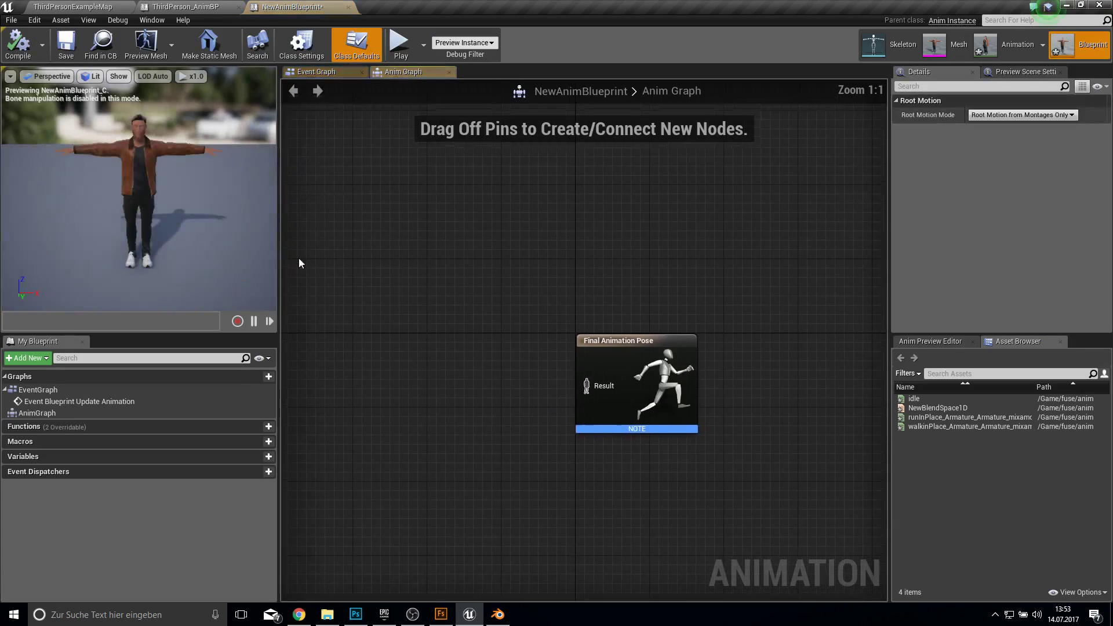
# - Look through the event graph and the JumpStart to JumpLoop rule of ThirdPerson_AnimBP, then open its Anim Graph
pyautogui.click(207, 5)
pyautogui.moveTo(600, 183); pyautogui.dragTo(464, 202, button='right')
pyautogui.click(305, 7)
pyautogui.click(219, 6)
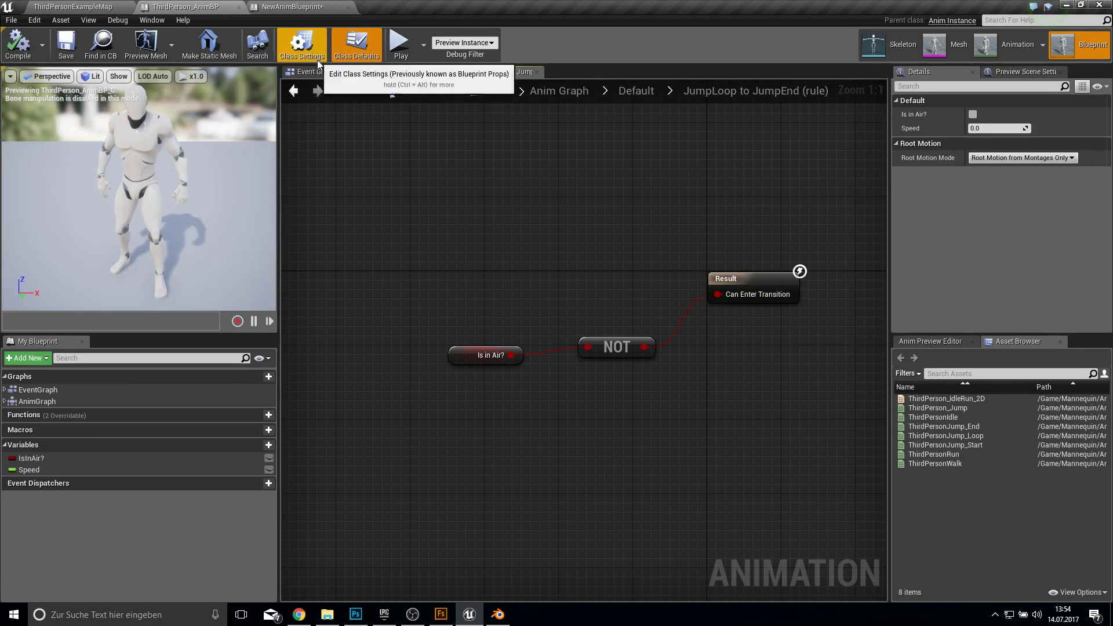
pyautogui.click(327, 70)
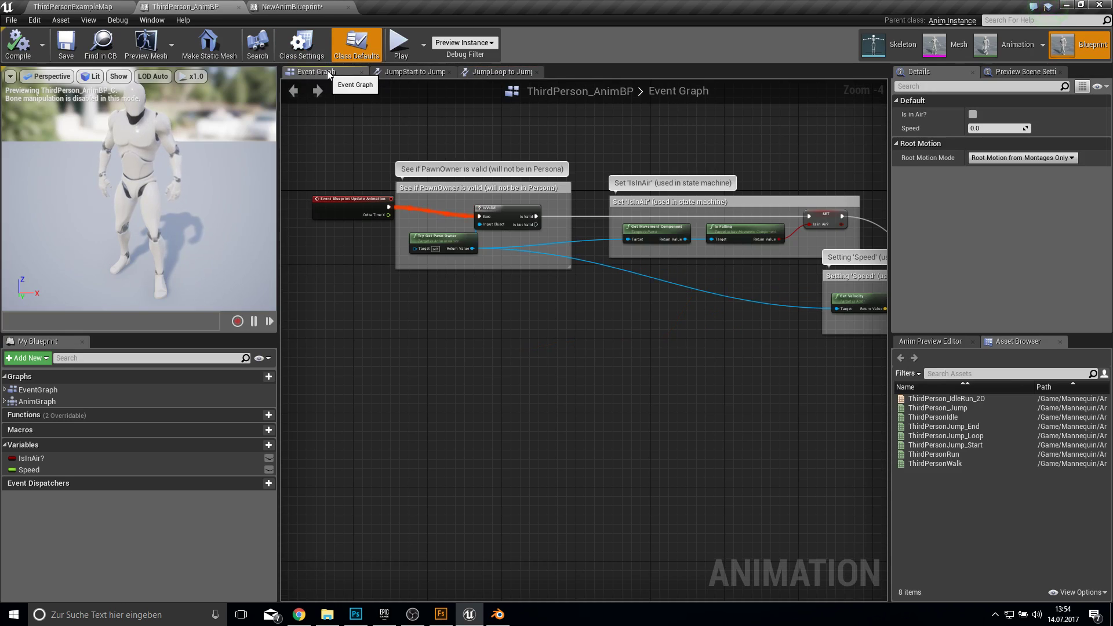
pyautogui.click(410, 72)
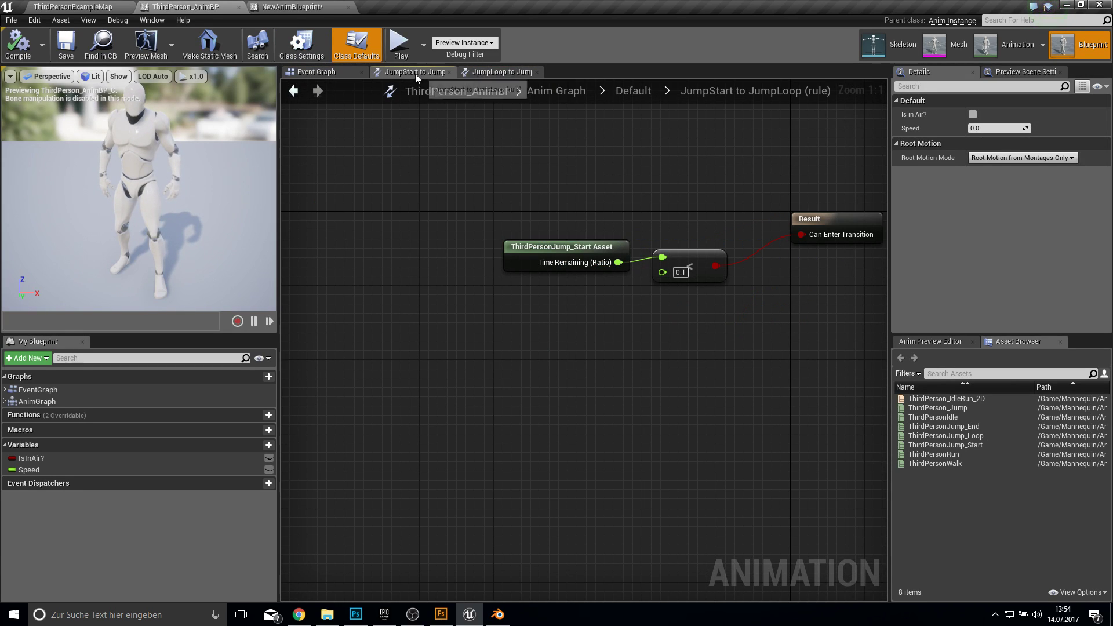
pyautogui.click(551, 96)
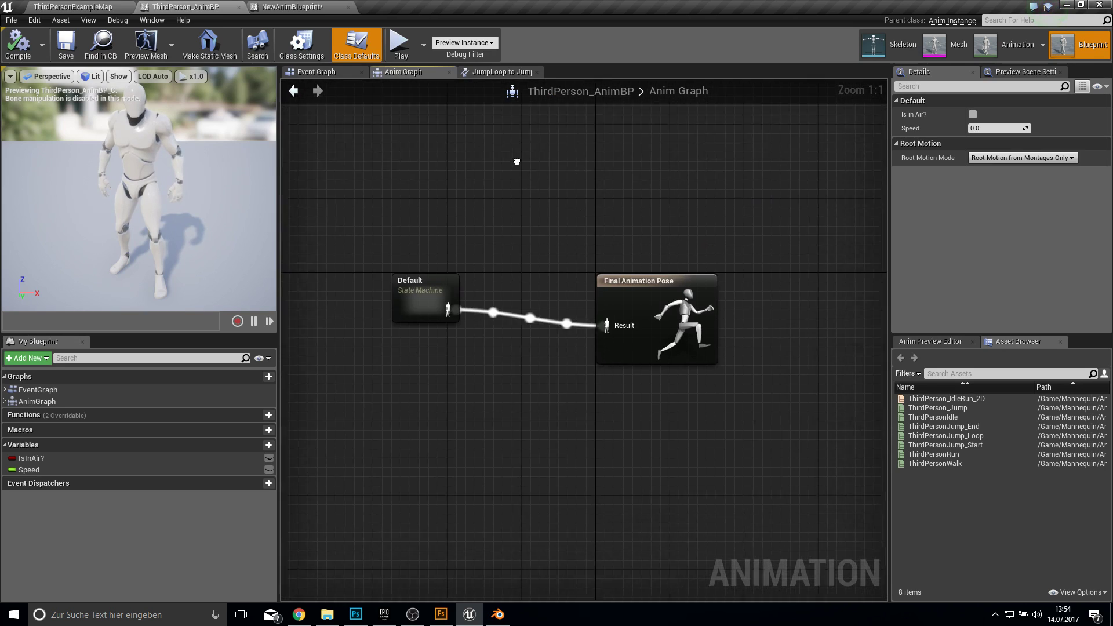
# - Copy the Default state machine into the Anim Graph of NewAnimBlueprint and connect it to the Final Animation Pose
pyautogui.click(378, 252)
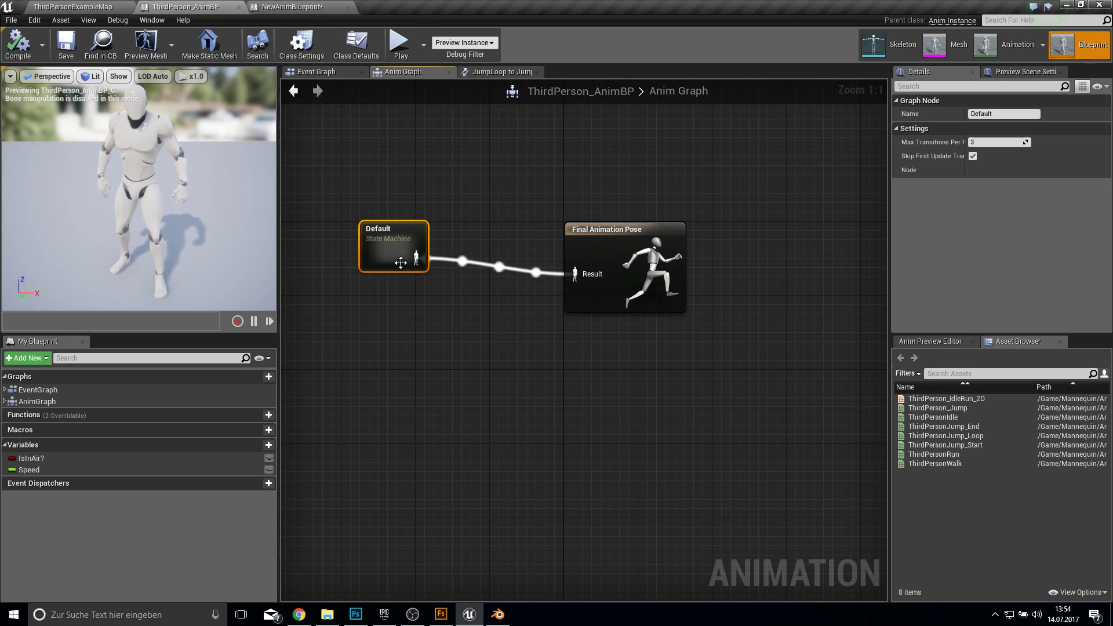
pyautogui.hotkey('ctrl', 'c')
pyautogui.click(292, 7)
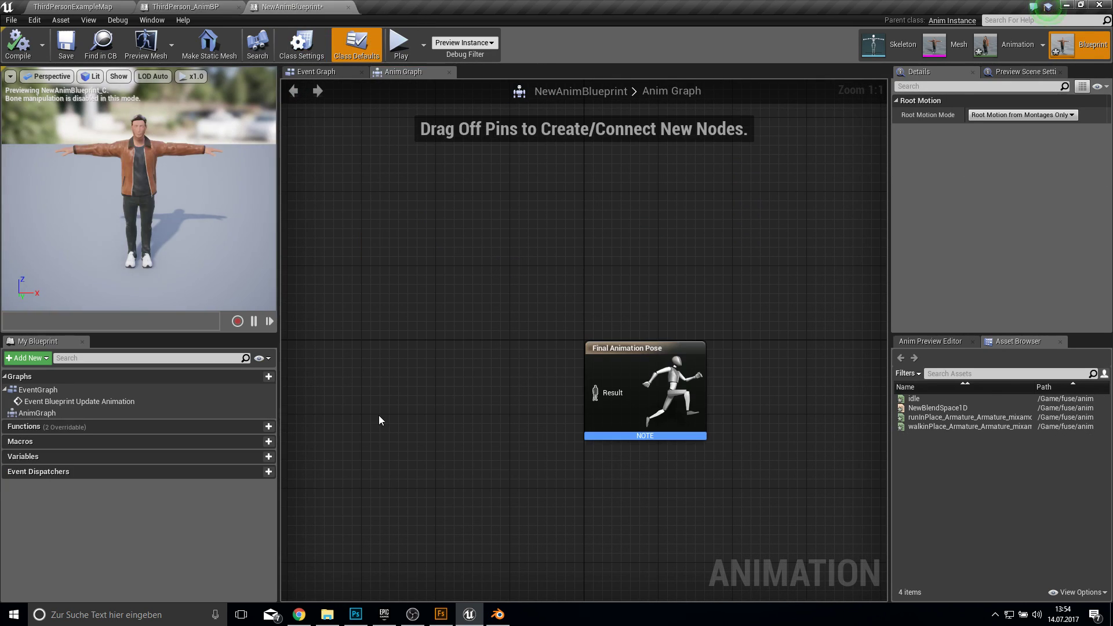
pyautogui.hotkey('ctrl', 'v')
pyautogui.moveTo(345, 413); pyautogui.dragTo(595, 393)
# - Delete the JumpStart, JumpLoop and JumpEnd states from the pasted Default state machine
pyautogui.doubleClick(355, 385)
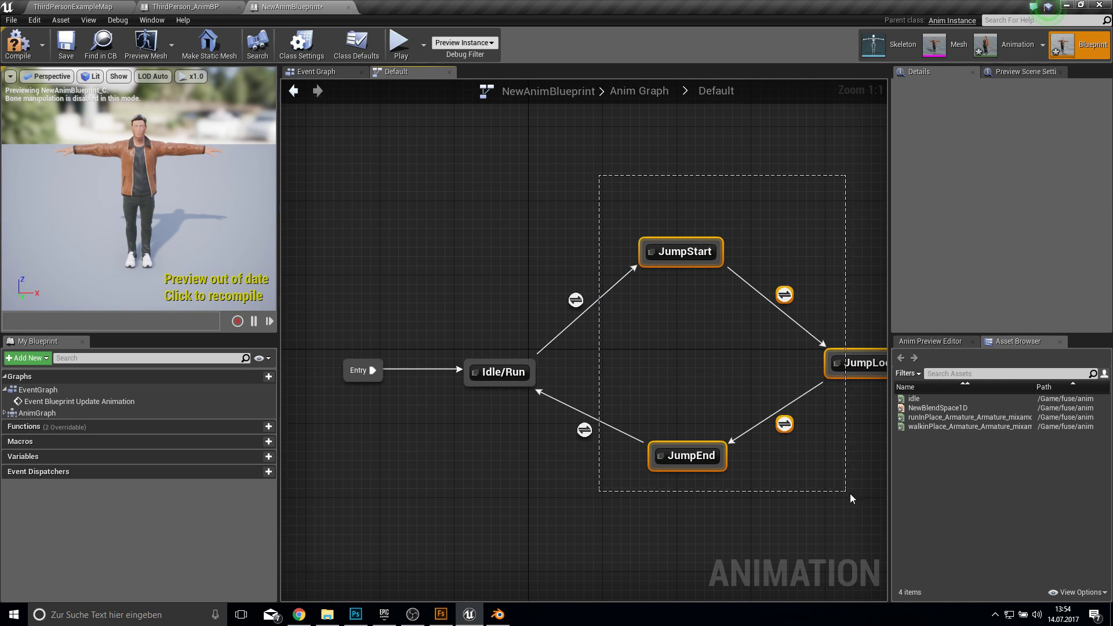
pyautogui.press('Delete')
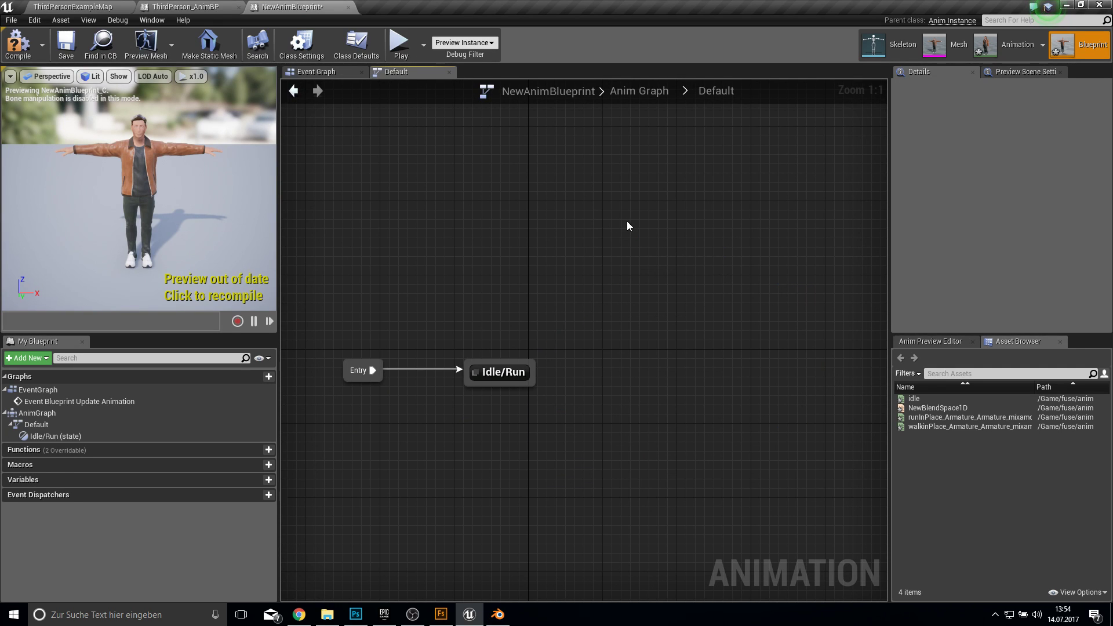
# - Replace the ThirdPerson_IdleRun_2D player in the Idle/Run state with NewBlendSpace1D, wired between Speed and the Final Animation Pose
pyautogui.doubleClick(497, 373)
pyautogui.click(603, 362)
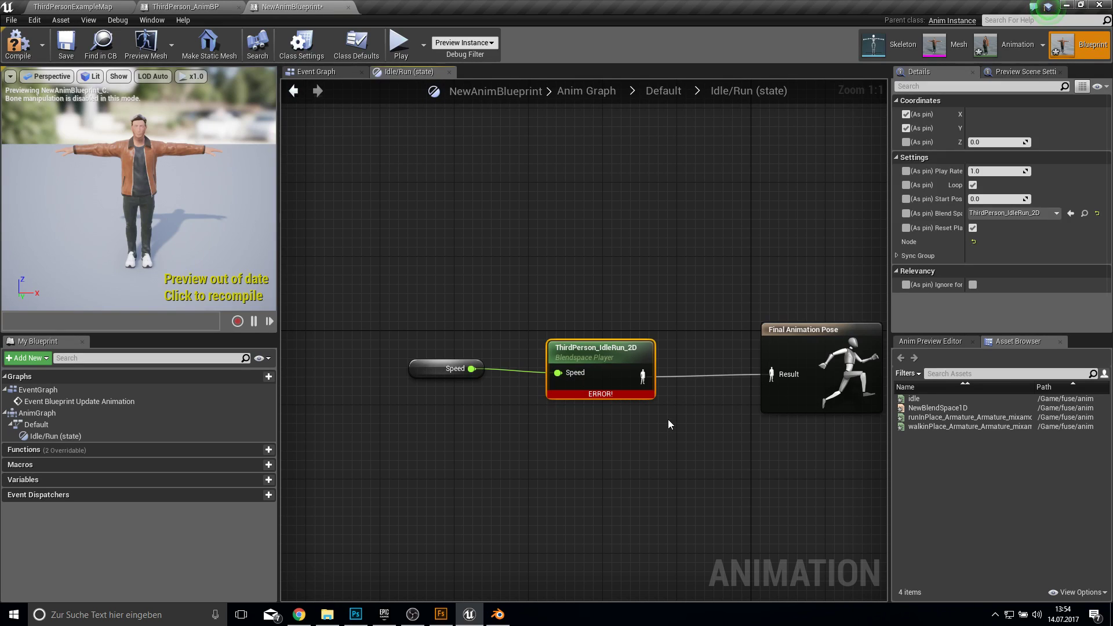
pyautogui.press('Delete')
pyautogui.moveTo(938, 407); pyautogui.dragTo(471, 369)
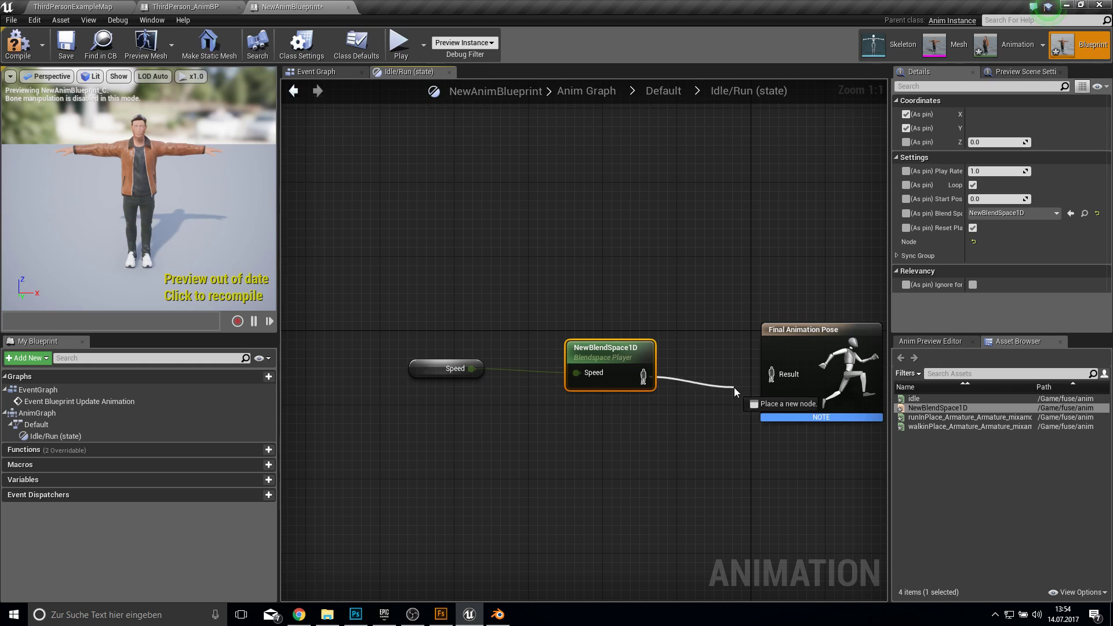
pyautogui.moveTo(735, 392); pyautogui.dragTo(779, 386)
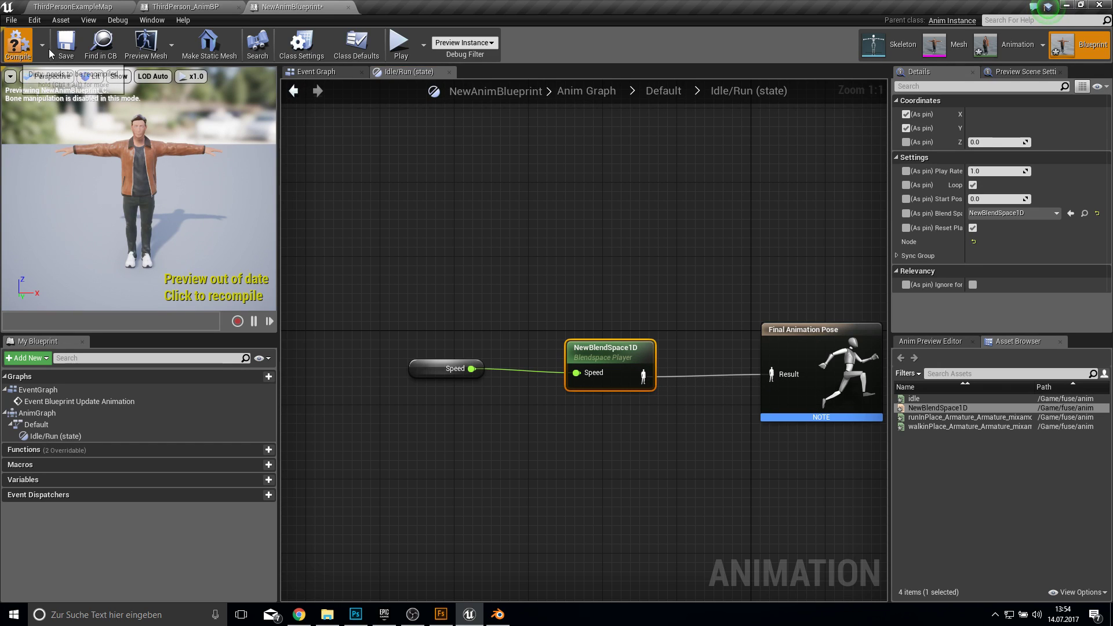
# - Compile NewAnimBlueprint and create the missing Speed variable from its node in the Idle/Run state
pyautogui.click(17, 43)
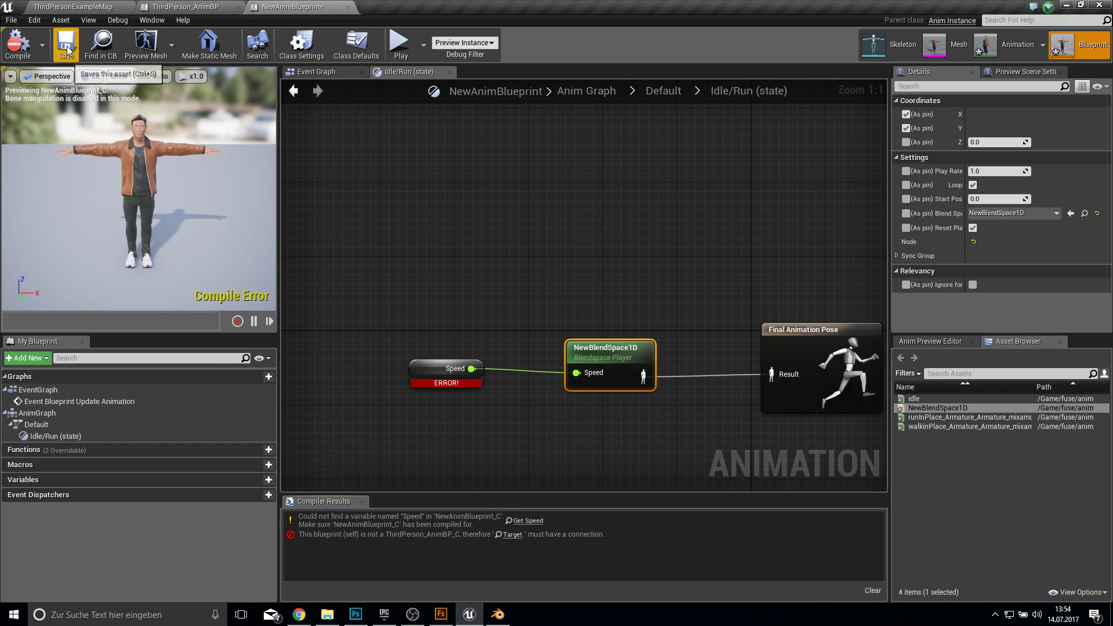
pyautogui.rightClick(427, 366)
pyautogui.click(464, 376)
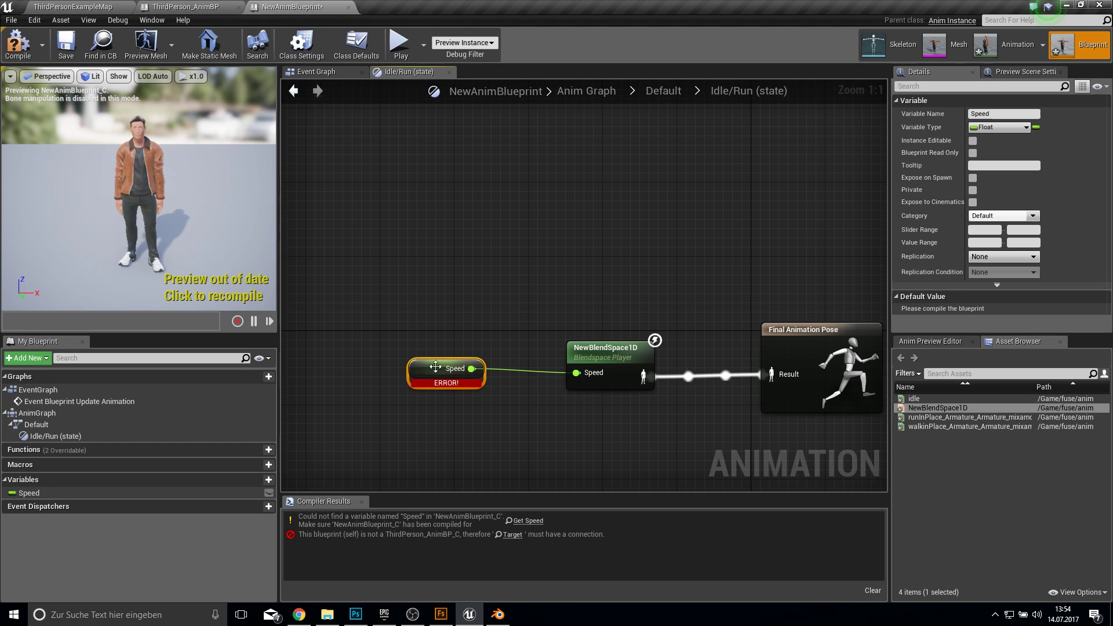
# - Copy the PawnOwner, IsInAir and Speed node groups from ThirdPerson_AnimBP's event graph into the event graph of NewAnimBlueprint
pyautogui.click(315, 72)
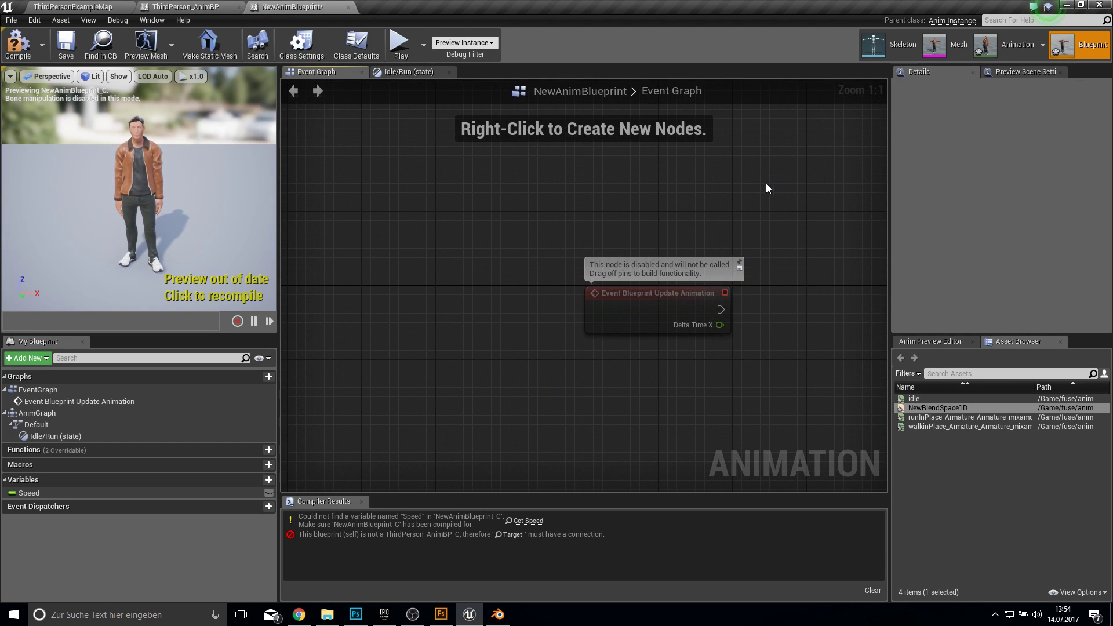
pyautogui.moveTo(767, 188); pyautogui.dragTo(566, 179, button='right')
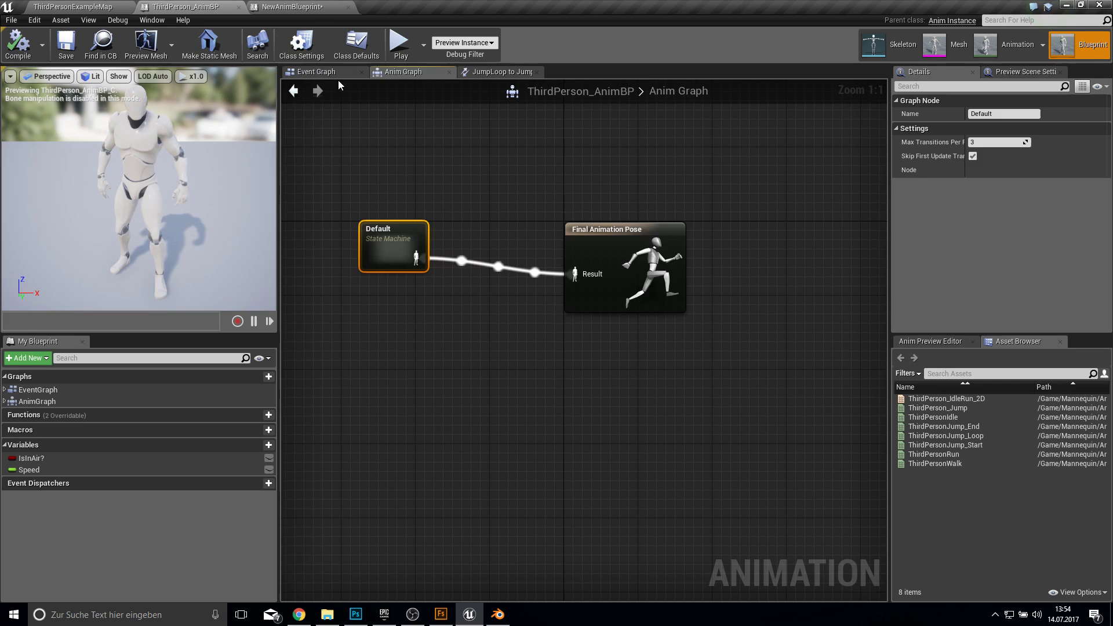
pyautogui.click(316, 72)
pyautogui.scroll(-3, 522, 232)
pyautogui.moveTo(428, 133); pyautogui.dragTo(827, 338)
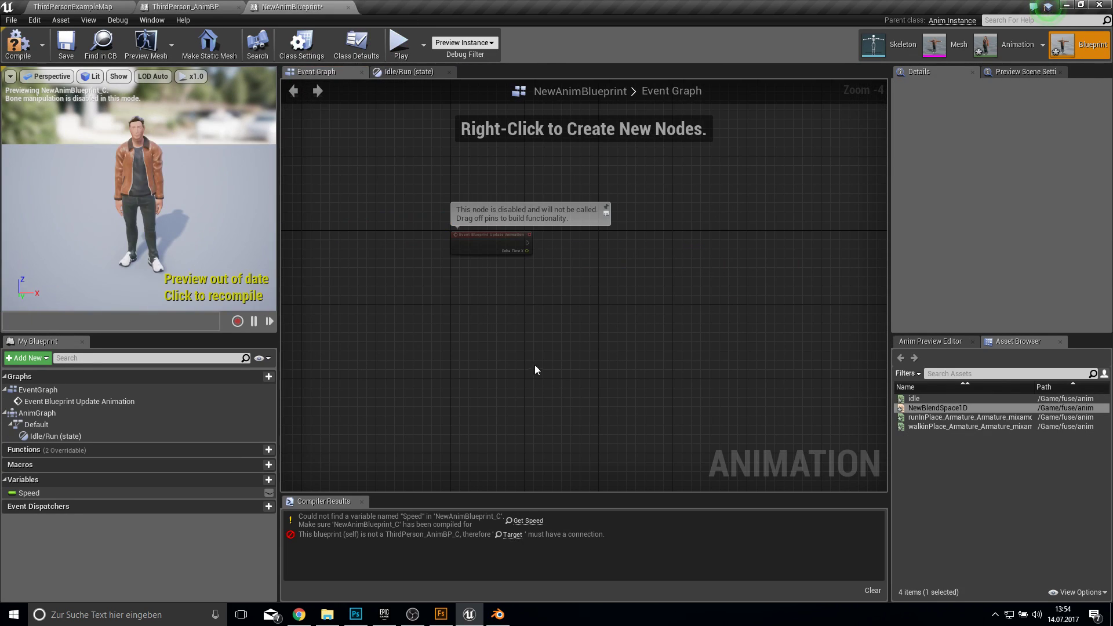
pyautogui.hotkey('ctrl', 'v')
pyautogui.moveTo(371, 251); pyautogui.dragTo(645, 197)
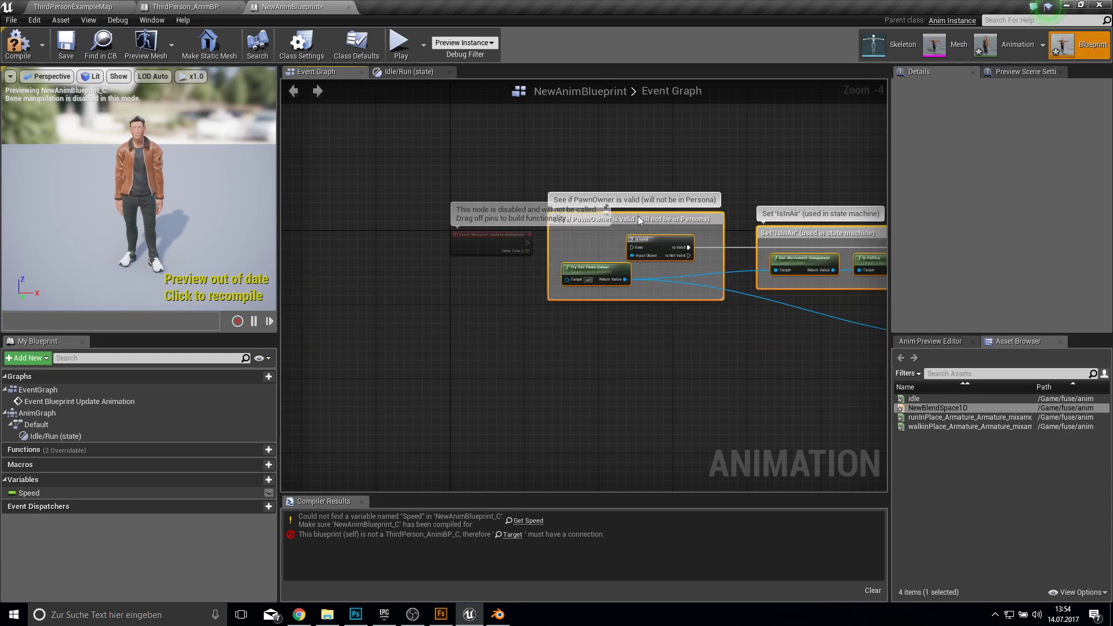
# - Connect Event Blueprint Update Animation to the pasted Is Valid node, following the wiring in ThirdPerson_AnimBP
pyautogui.scroll(4, 654, 232)
pyautogui.moveTo(656, 242); pyautogui.dragTo(445, 244)
pyautogui.click(207, 5)
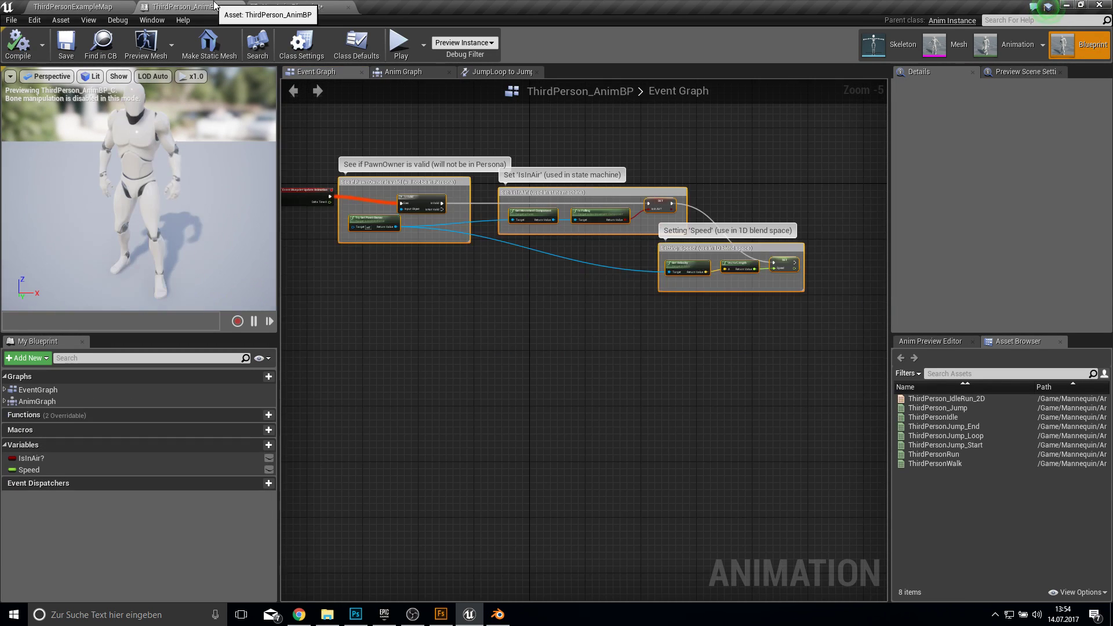
pyautogui.click(289, 7)
pyautogui.moveTo(706, 326); pyautogui.dragTo(482, 315, button='right')
pyautogui.scroll(-8, 481, 315)
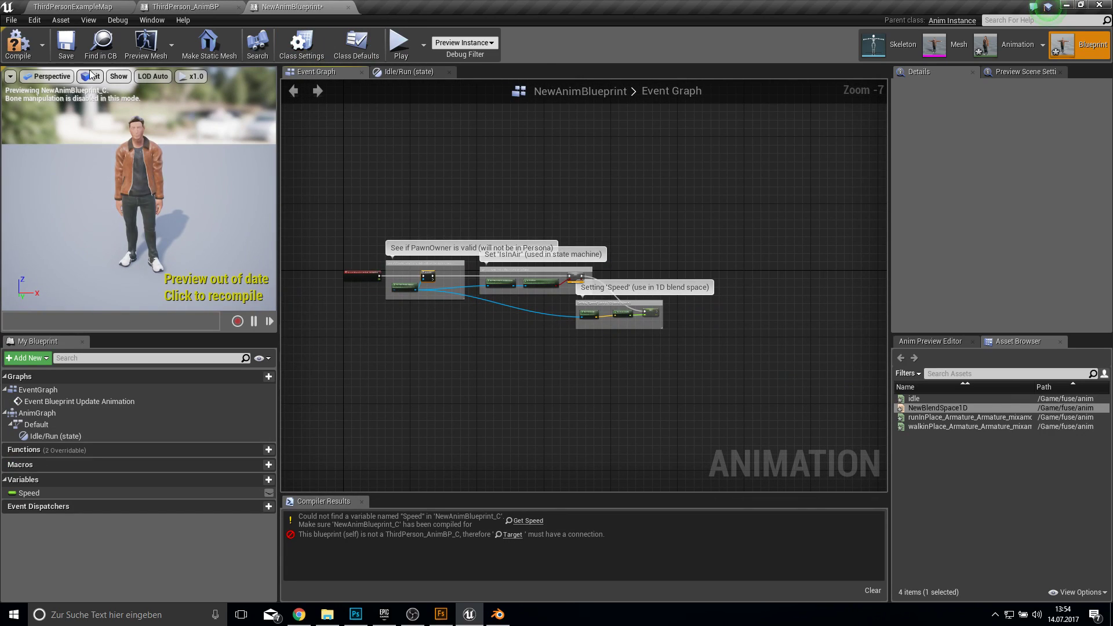
# - Create the missing IsInAir? variable from its Set node in the event graph and recompile NewAnimBlueprint
pyautogui.click(18, 44)
pyautogui.scroll(5, 515, 208)
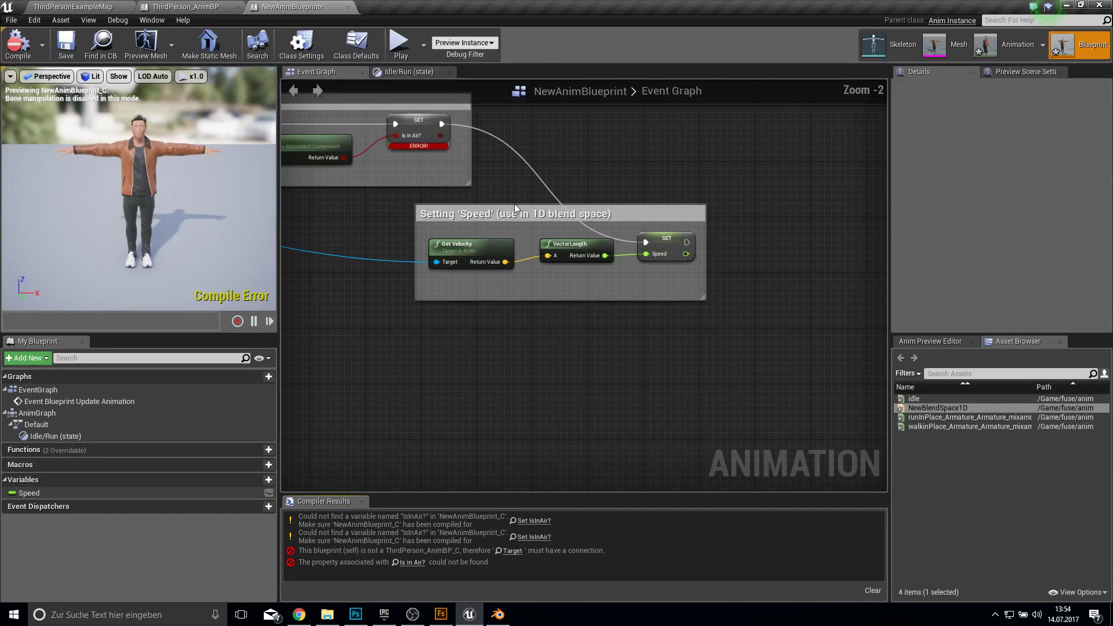
pyautogui.moveTo(514, 209); pyautogui.dragTo(575, 253, button='right')
pyautogui.rightClick(591, 244)
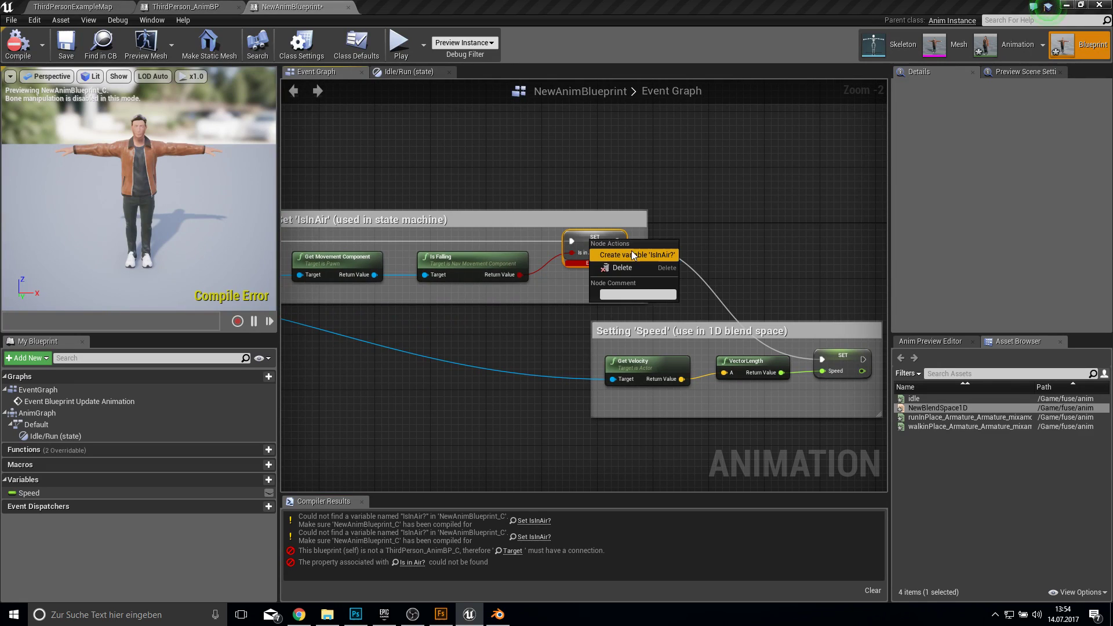
pyautogui.click(615, 254)
pyautogui.moveTo(444, 282); pyautogui.dragTo(631, 291, button='right')
pyautogui.scroll(-3, 615, 279)
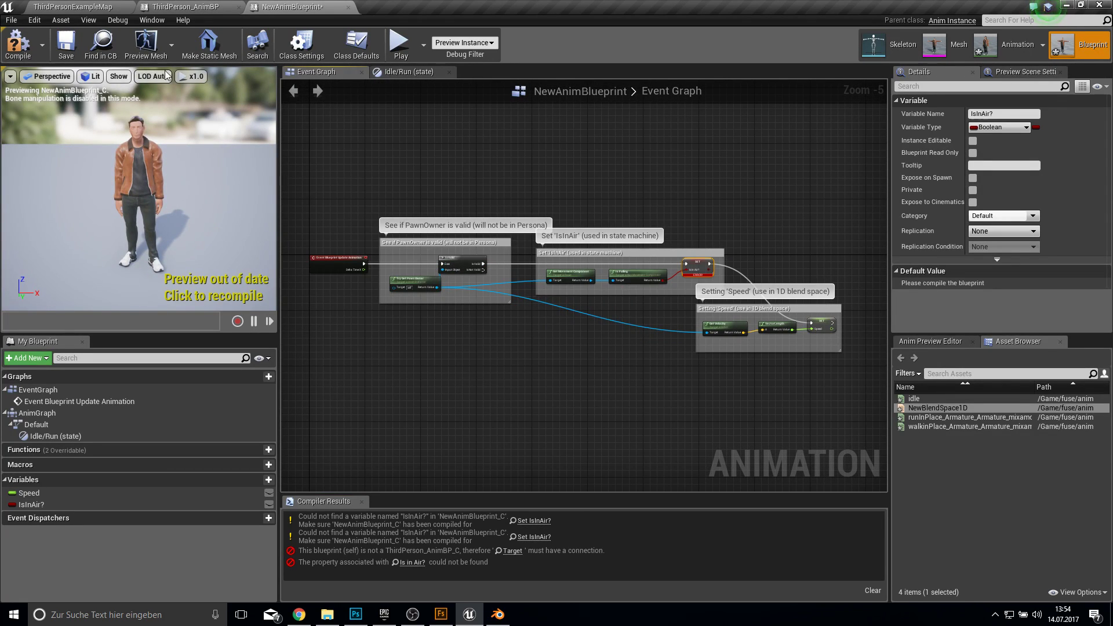
pyautogui.click(32, 52)
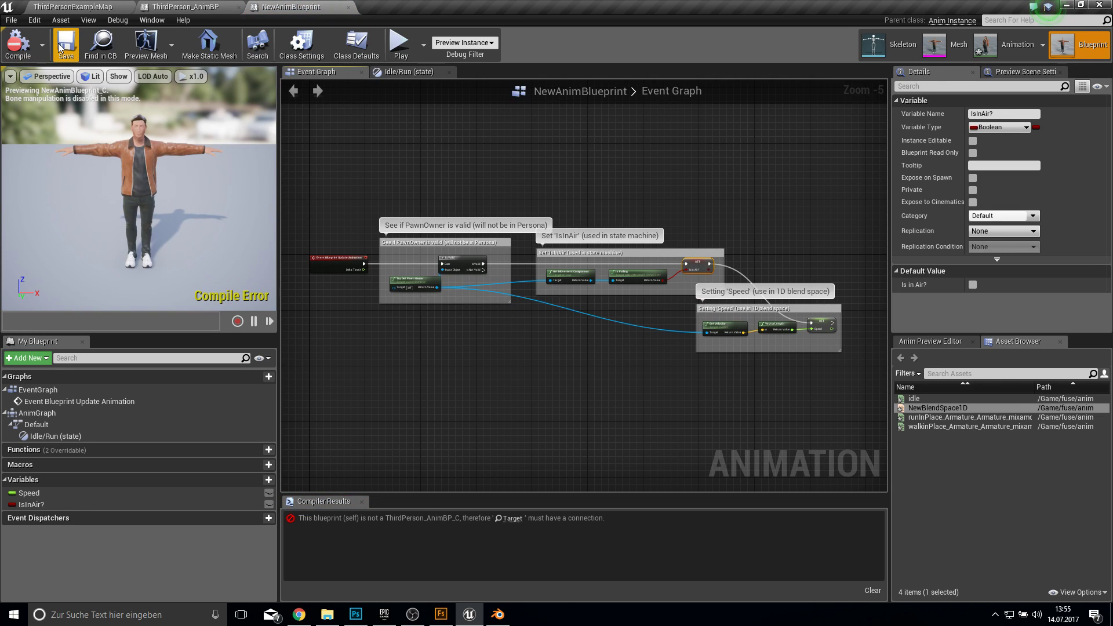
# - Replace the faulty Speed node in the Idle/Run state with a new Speed getter wired to NewBlendSpace1D, and recompile
pyautogui.click(512, 517)
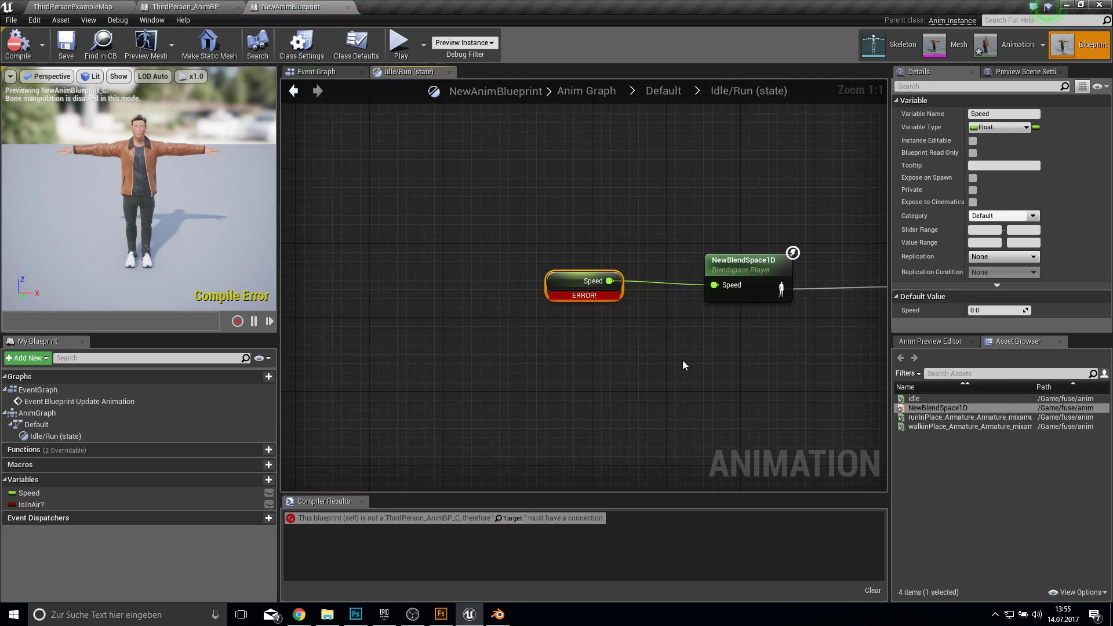
pyautogui.moveTo(683, 361); pyautogui.dragTo(459, 383, button='right')
pyautogui.press('Delete')
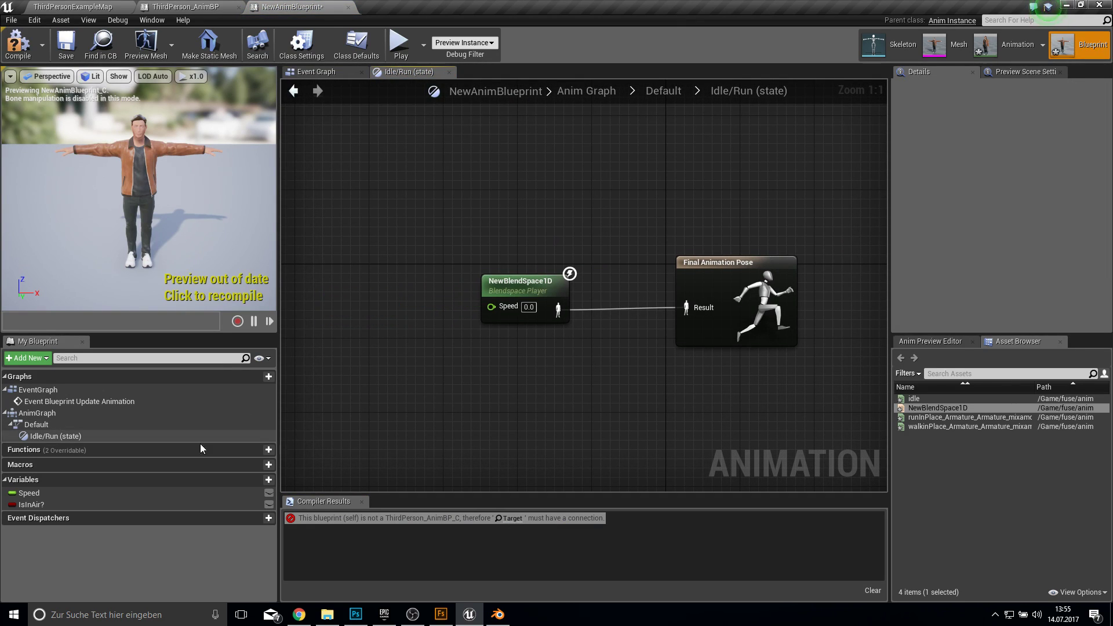
pyautogui.moveTo(35, 493); pyautogui.dragTo(354, 450)
pyautogui.moveTo(346, 295); pyautogui.dragTo(503, 300)
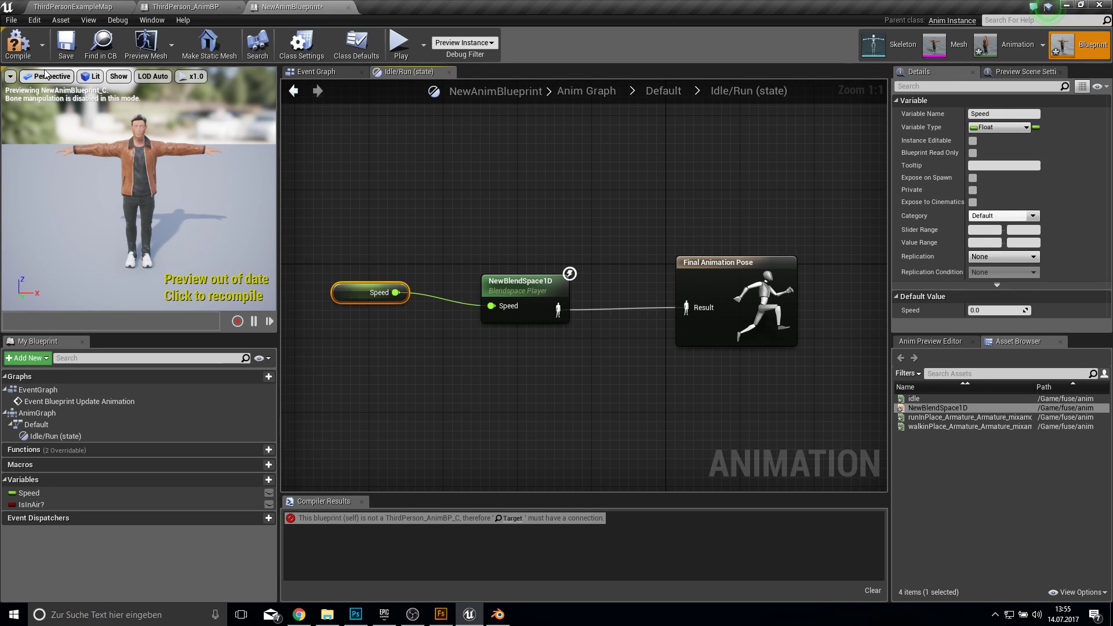
pyautogui.click(17, 43)
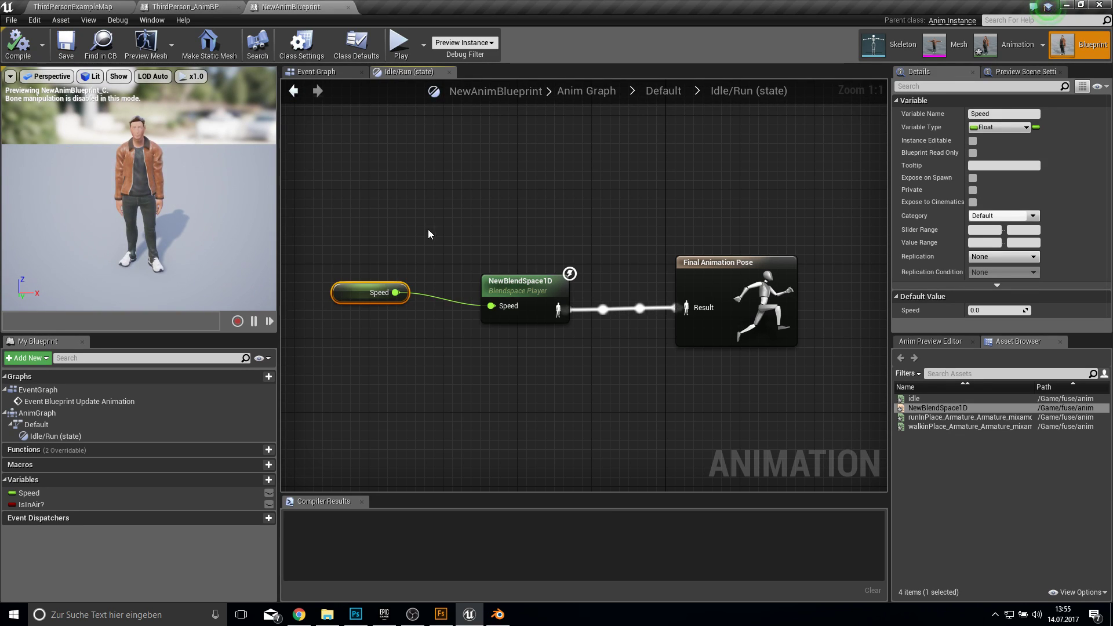
# - Delete the male character placed in the ThirdPersonExampleMap level
pyautogui.moveTo(428, 234); pyautogui.dragTo(583, 250, button='right')
pyautogui.scroll(-3, 505, 316)
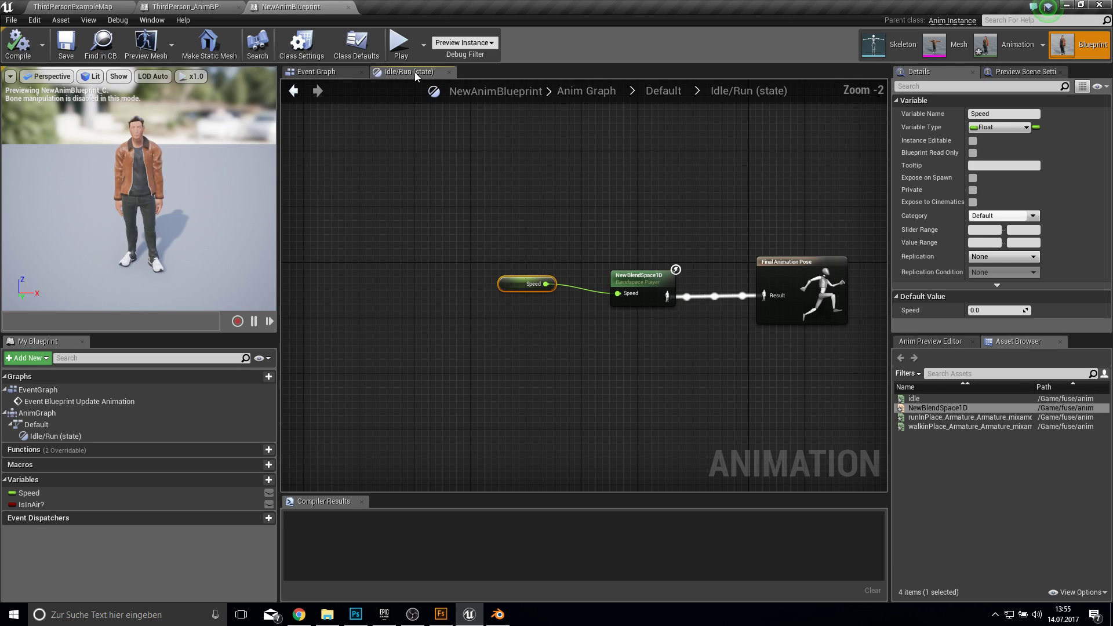
pyautogui.click(185, 6)
pyautogui.click(72, 6)
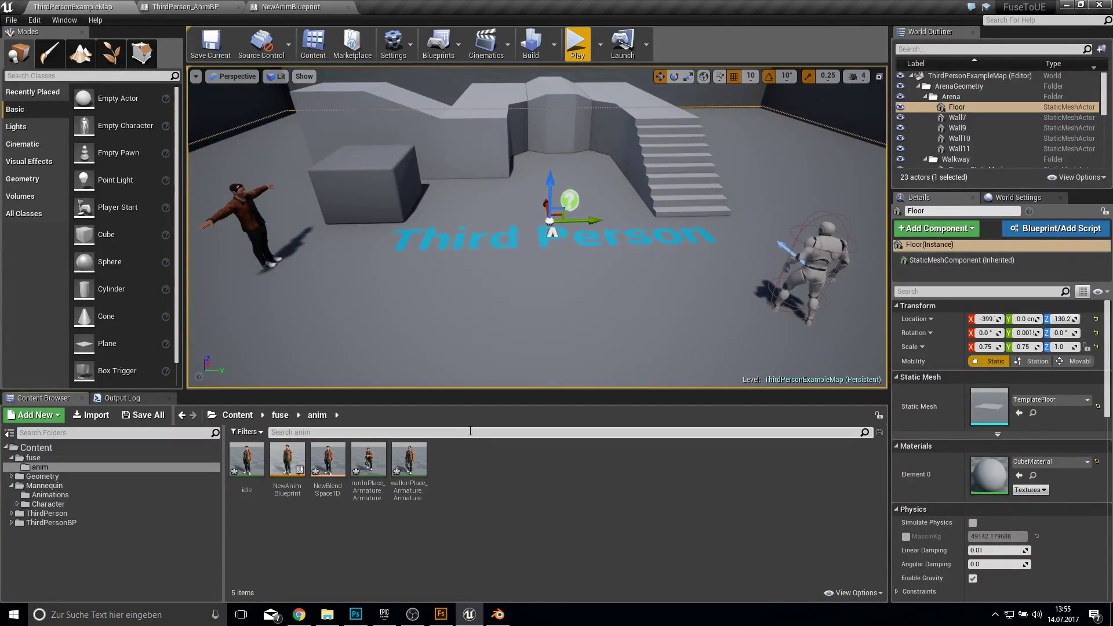
pyautogui.click(259, 223)
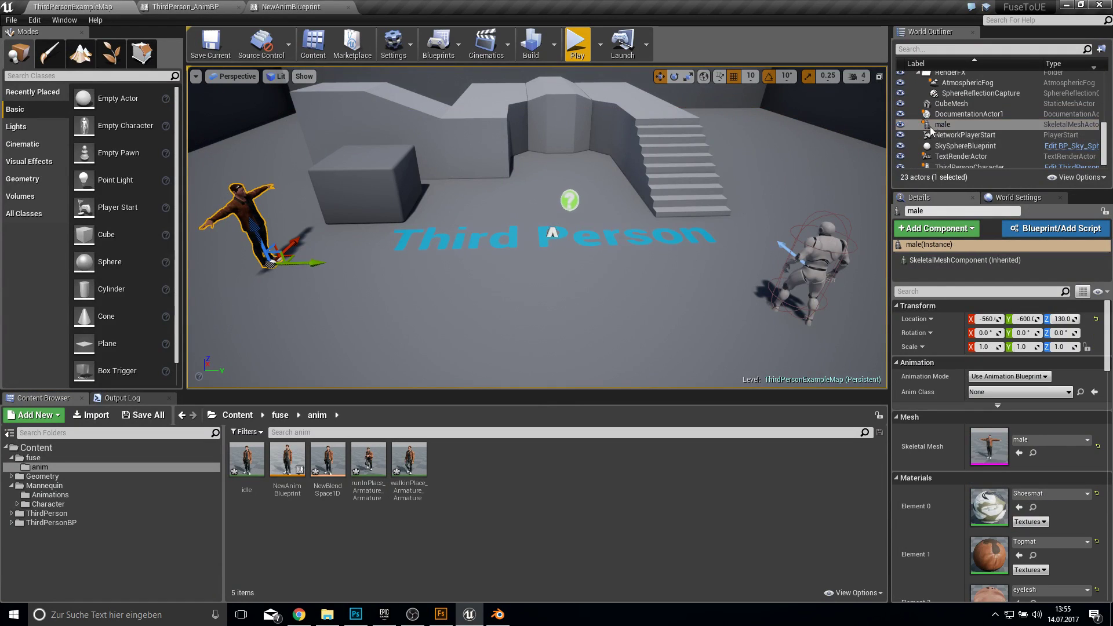
pyautogui.press('Delete')
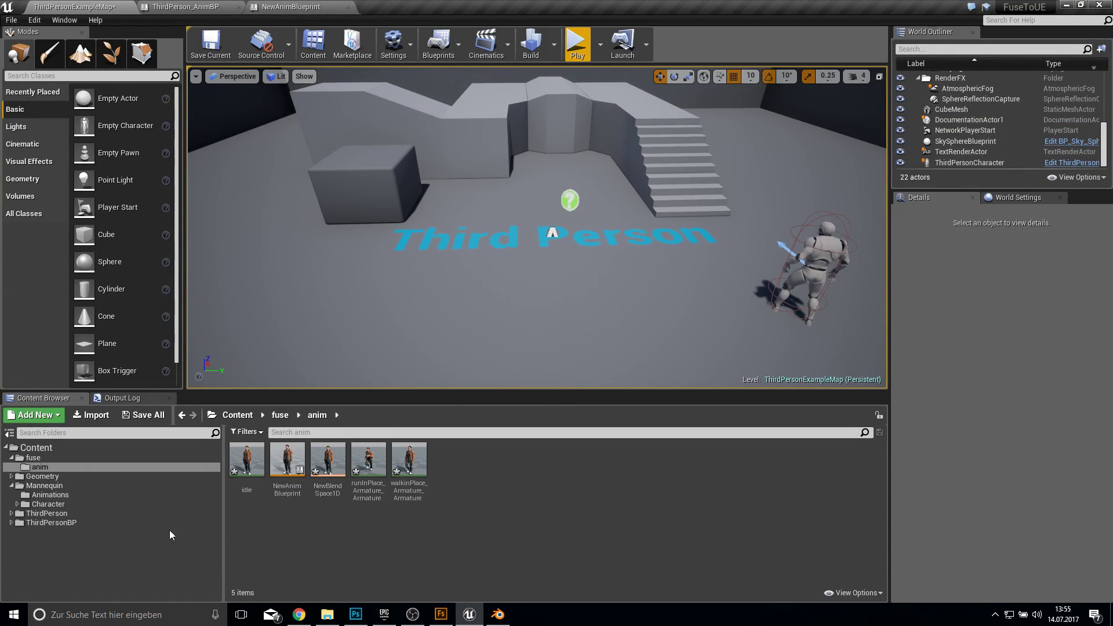
# - Open the ThirdPersonCharacter blueprint from the ThirdPersonBP Blueprints folder and show its viewport
pyautogui.click(63, 522)
pyautogui.doubleClick(238, 491)
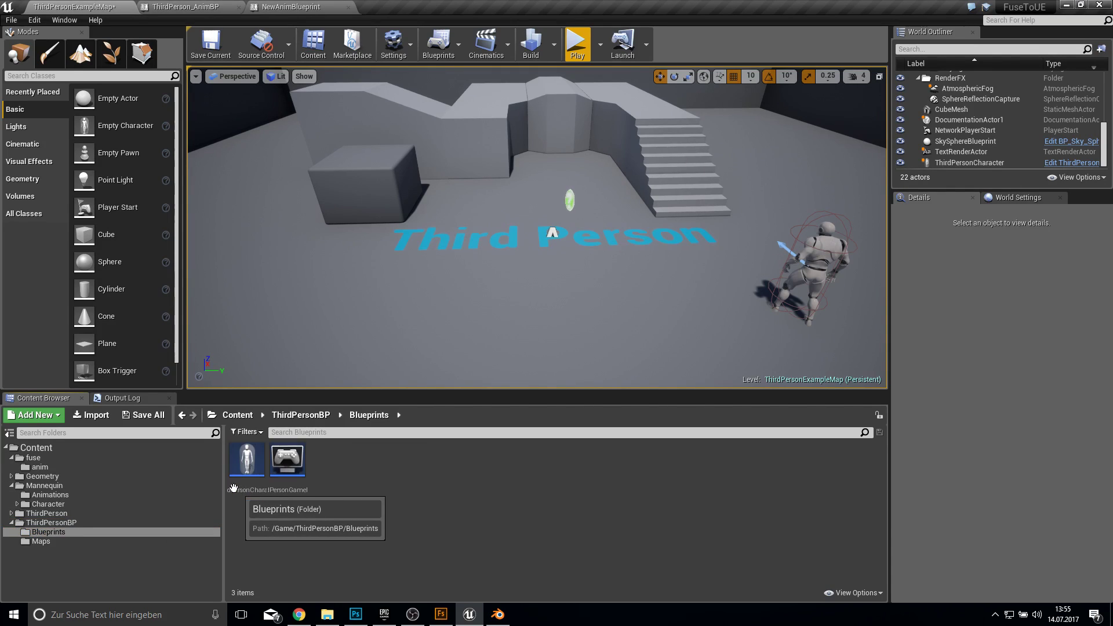
pyautogui.doubleClick(261, 470)
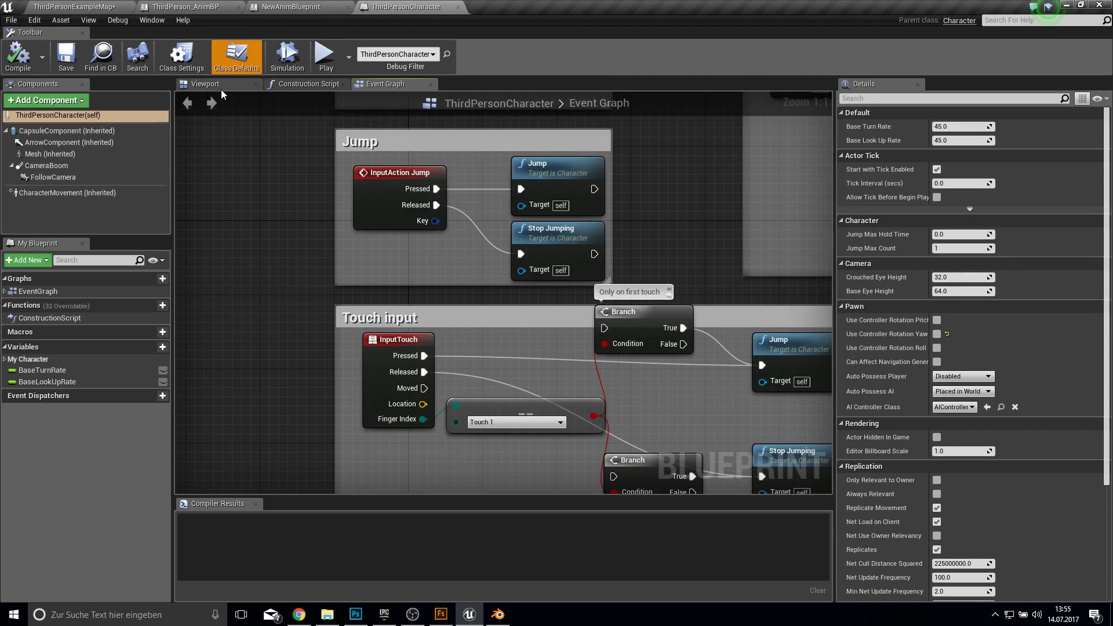
pyautogui.click(209, 84)
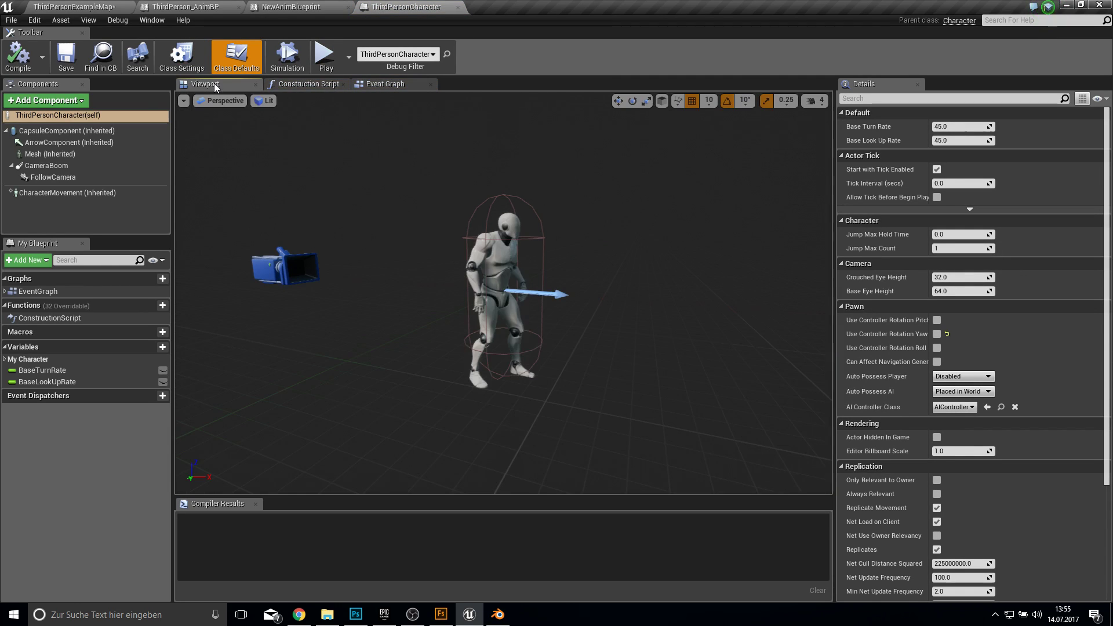
# - Set the character mesh's skeletal mesh to male and its Anim Class to NewAnimBlueprint
pyautogui.click(500, 268)
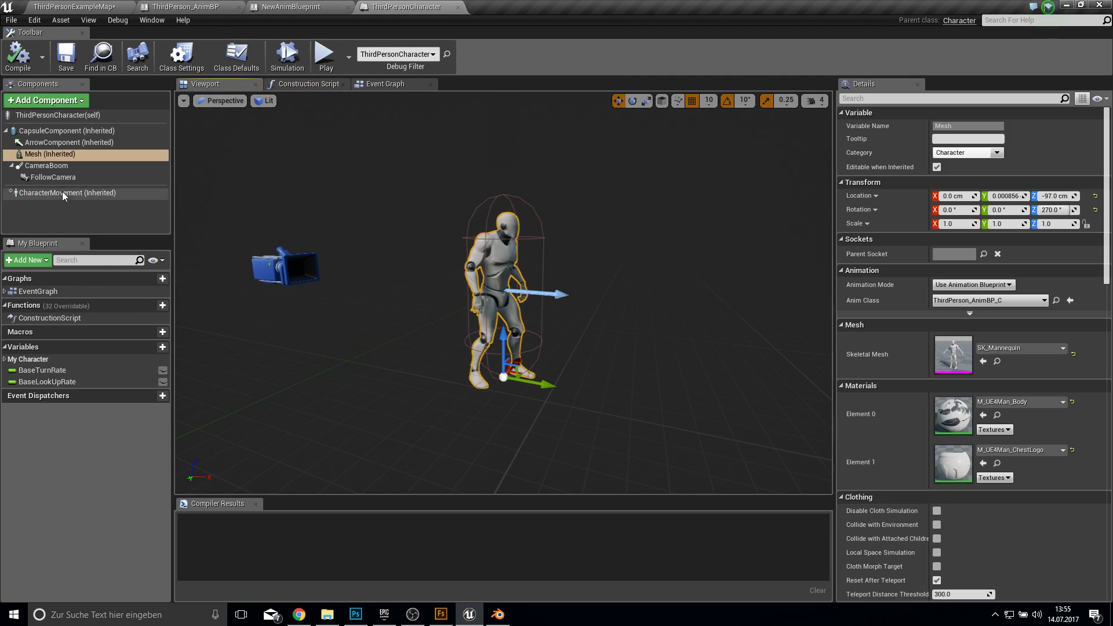
pyautogui.click(1035, 350)
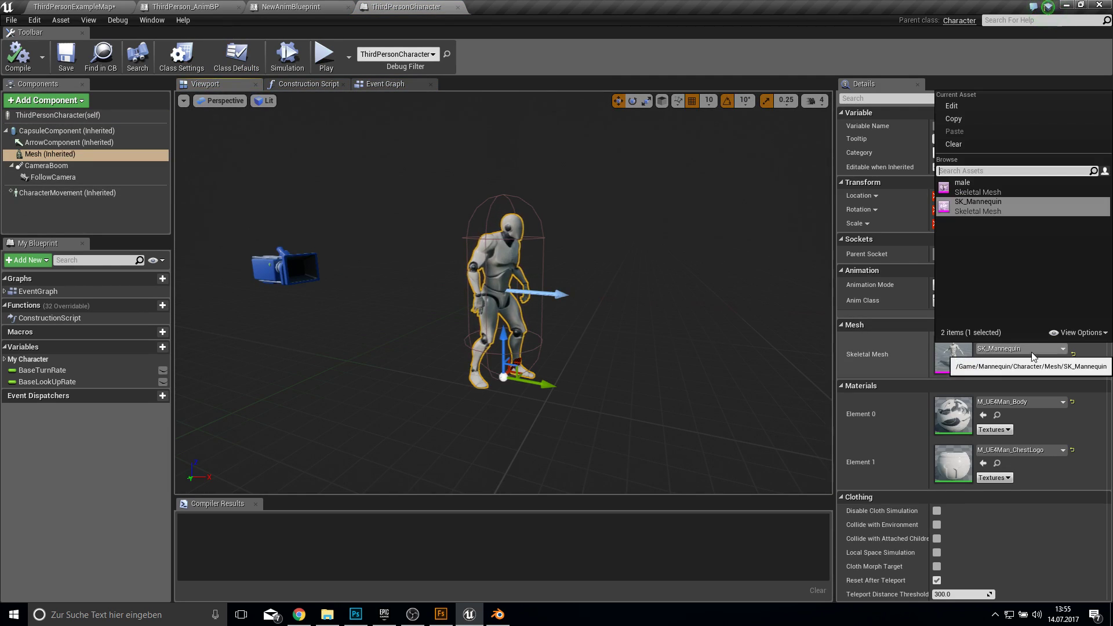
pyautogui.click(986, 188)
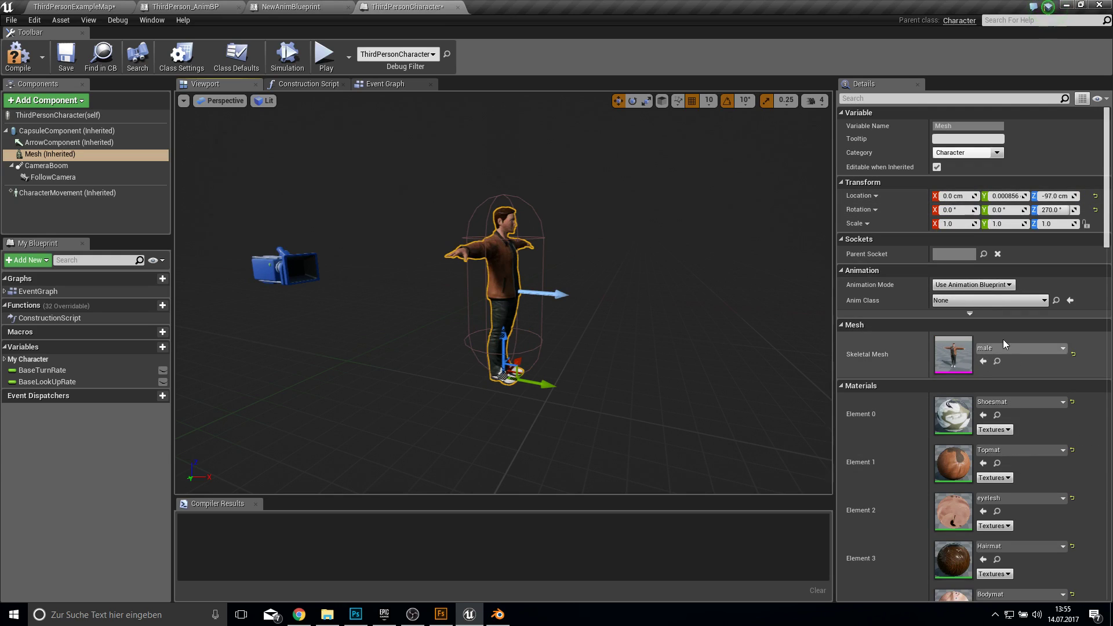
pyautogui.click(963, 300)
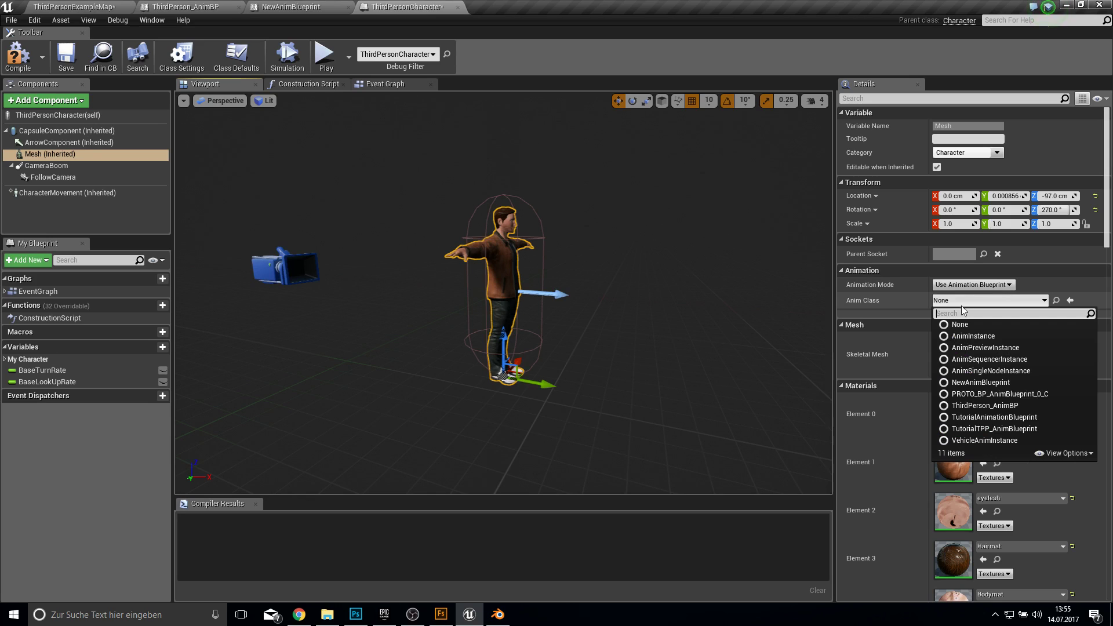
pyautogui.click(989, 382)
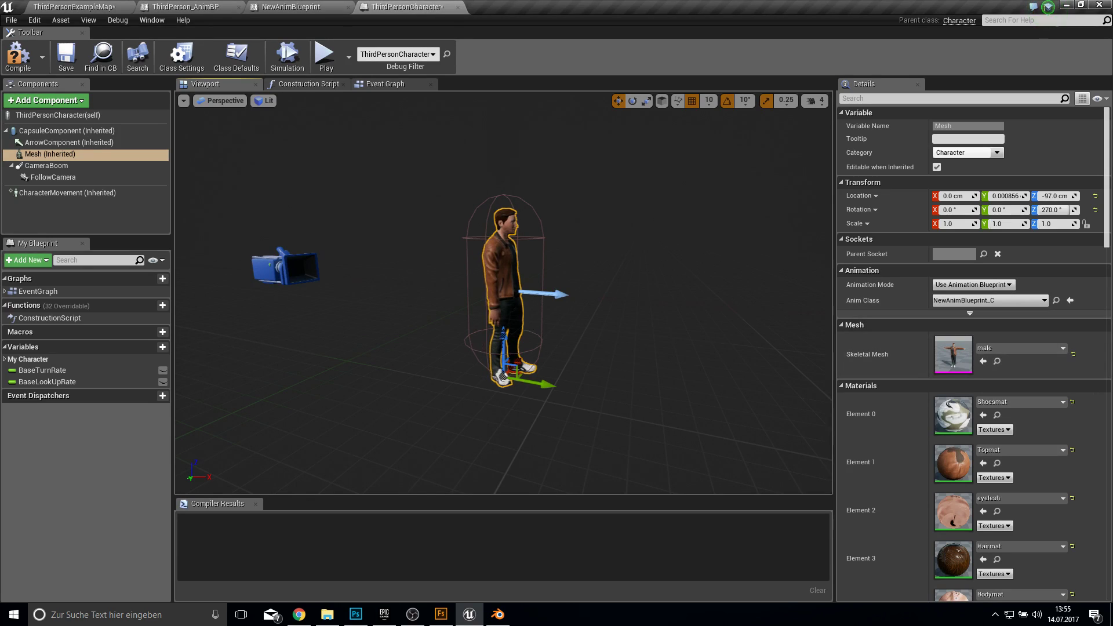
# - Compile and save the ThirdPersonCharacter blueprint and test the character in a play session
pyautogui.press('w')
pyautogui.moveTo(503, 293); pyautogui.dragTo(522, 319, button='right')
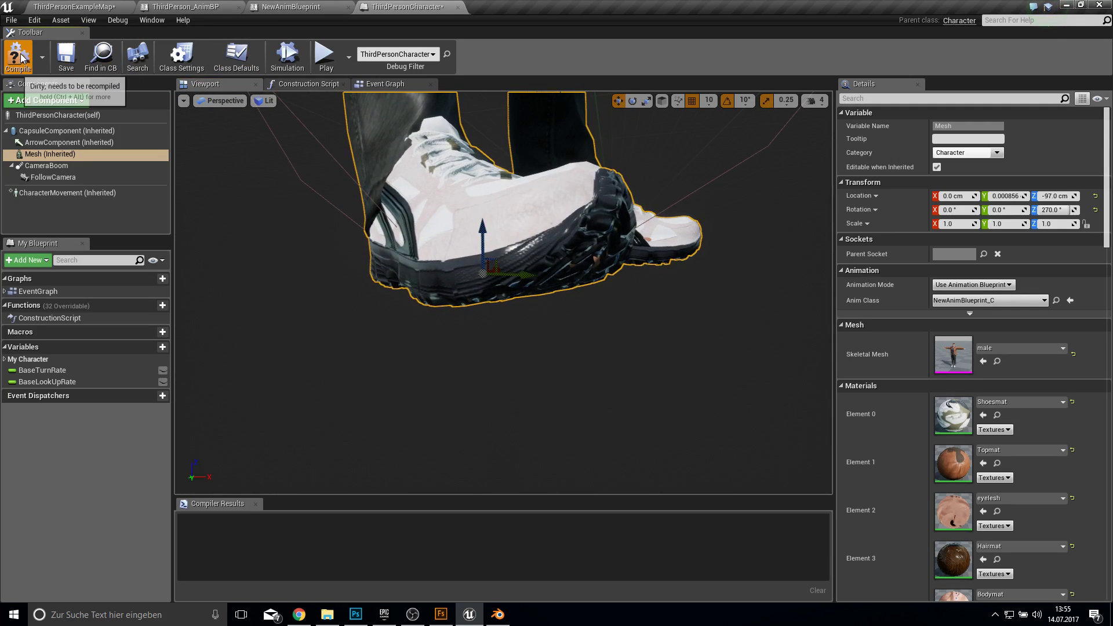
pyautogui.click(65, 58)
pyautogui.click(324, 55)
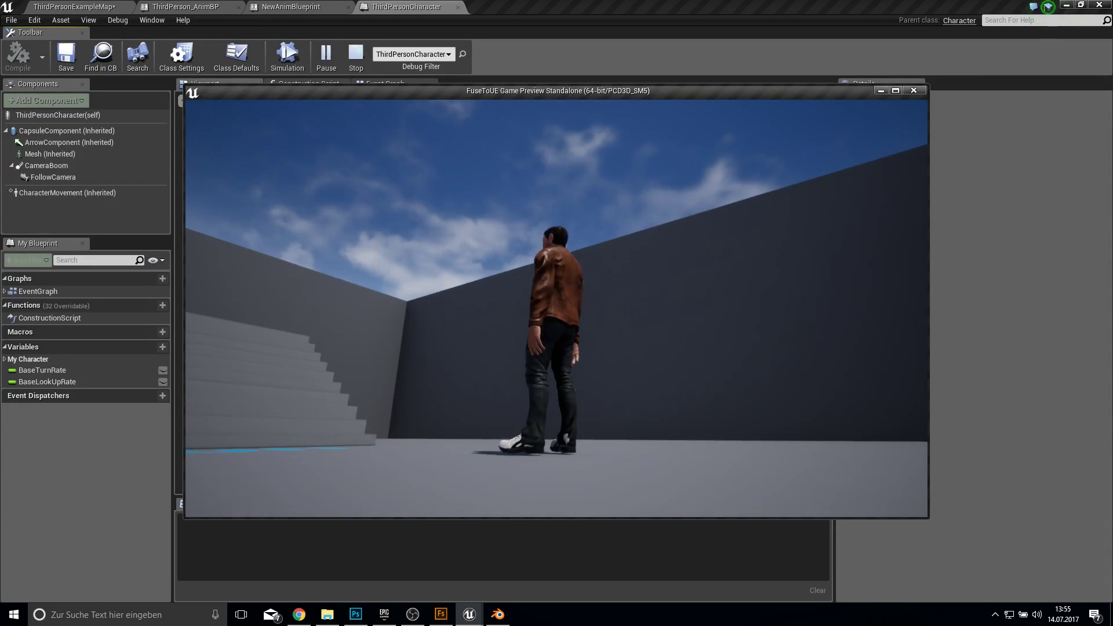
pyautogui.press('Escape')
# - End the play session and set the character capsule's half height to 90
pyautogui.scroll(-10, 443, 223)
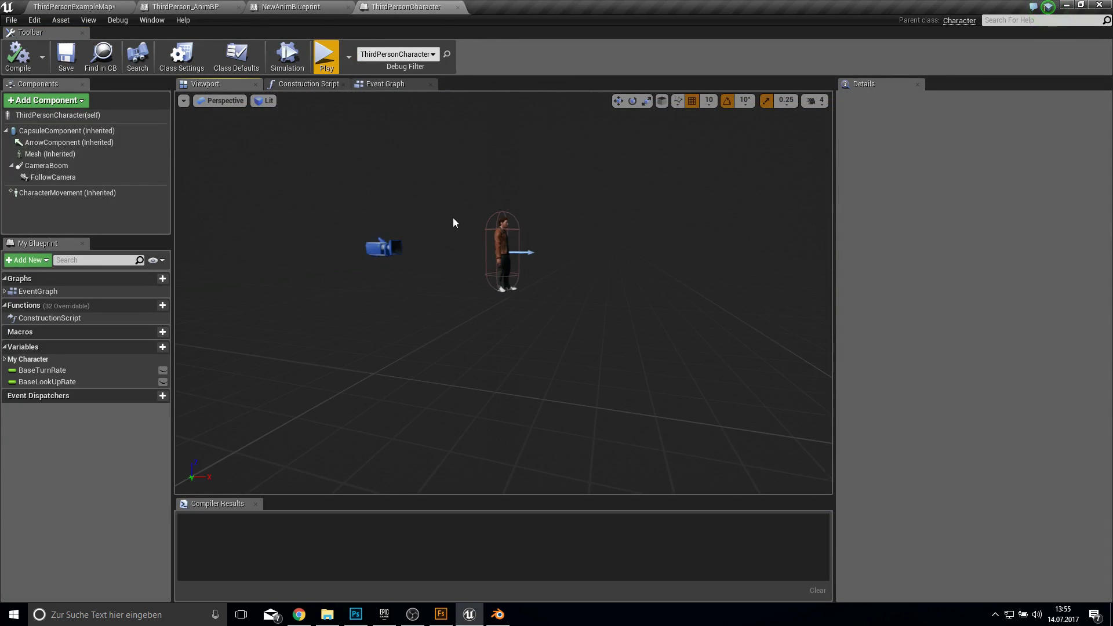
pyautogui.scroll(4, 503, 237)
pyautogui.click(499, 203)
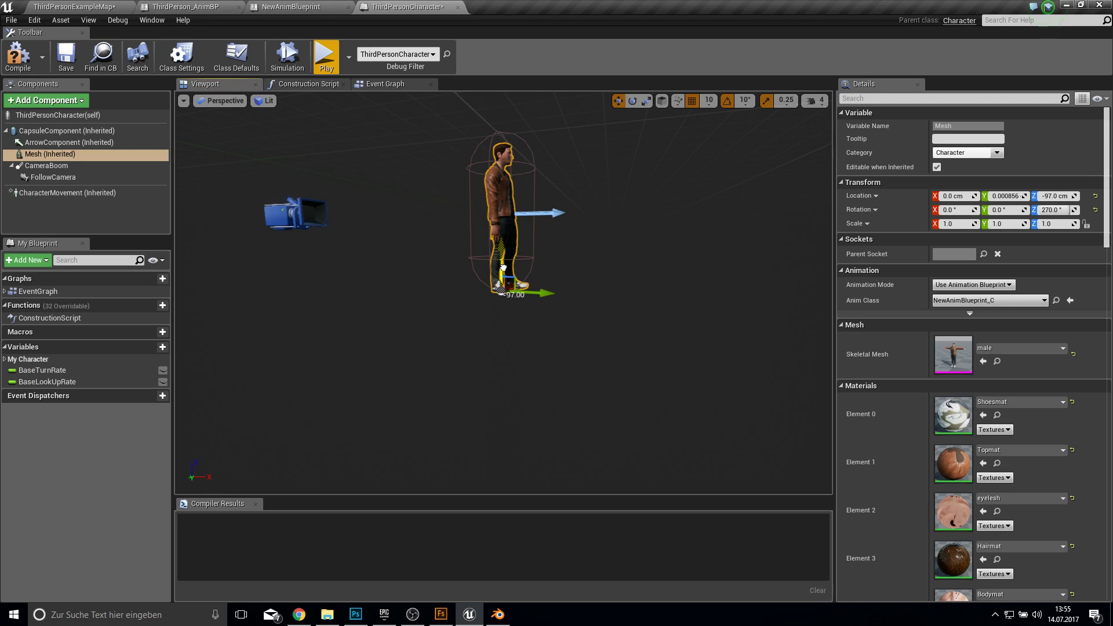
pyautogui.moveTo(494, 241)
pyautogui.mouseDown(button='right')
pyautogui.moveTo(493, 197)
pyautogui.moveTo(490, 256)
pyautogui.moveTo(493, 241)
pyautogui.mouseUp(button='right')
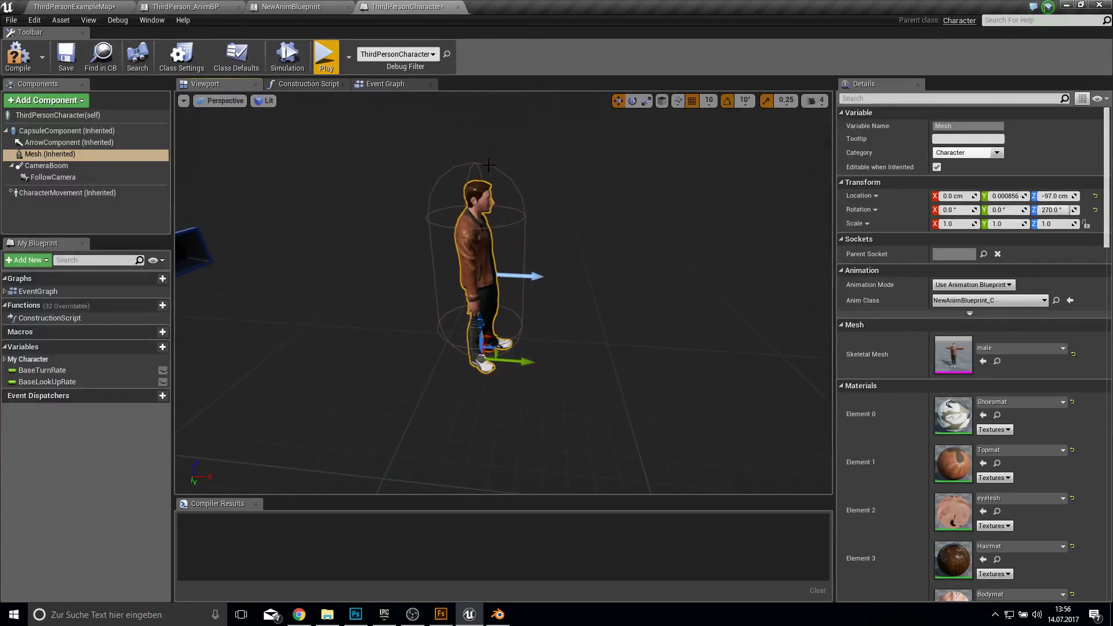
pyautogui.click(487, 170)
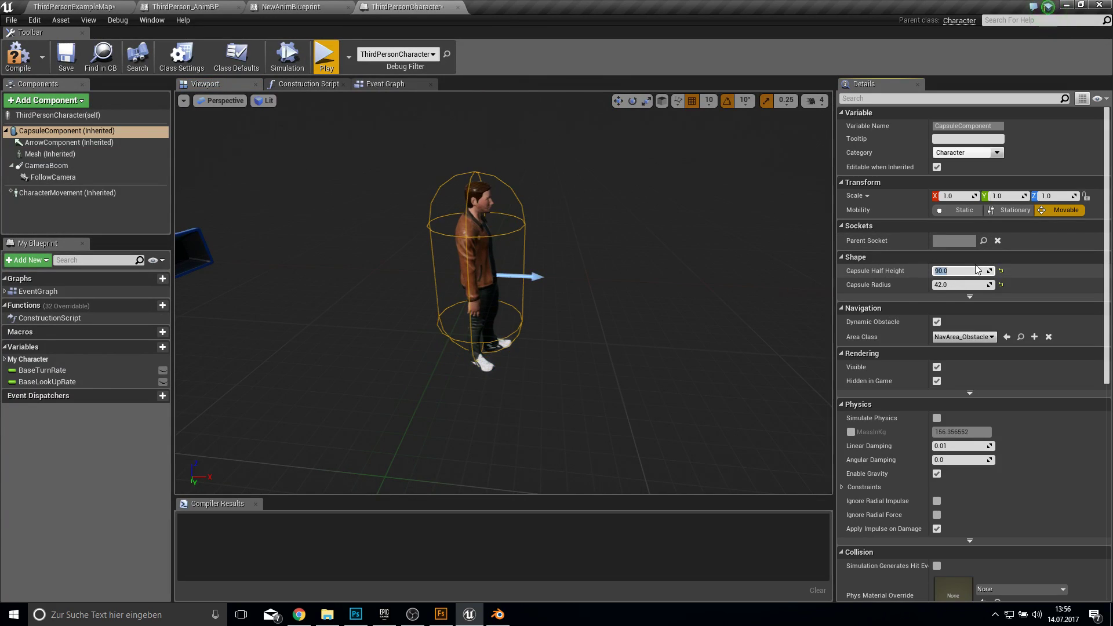
pyautogui.moveTo(463, 319); pyautogui.dragTo(461, 337, button='right')
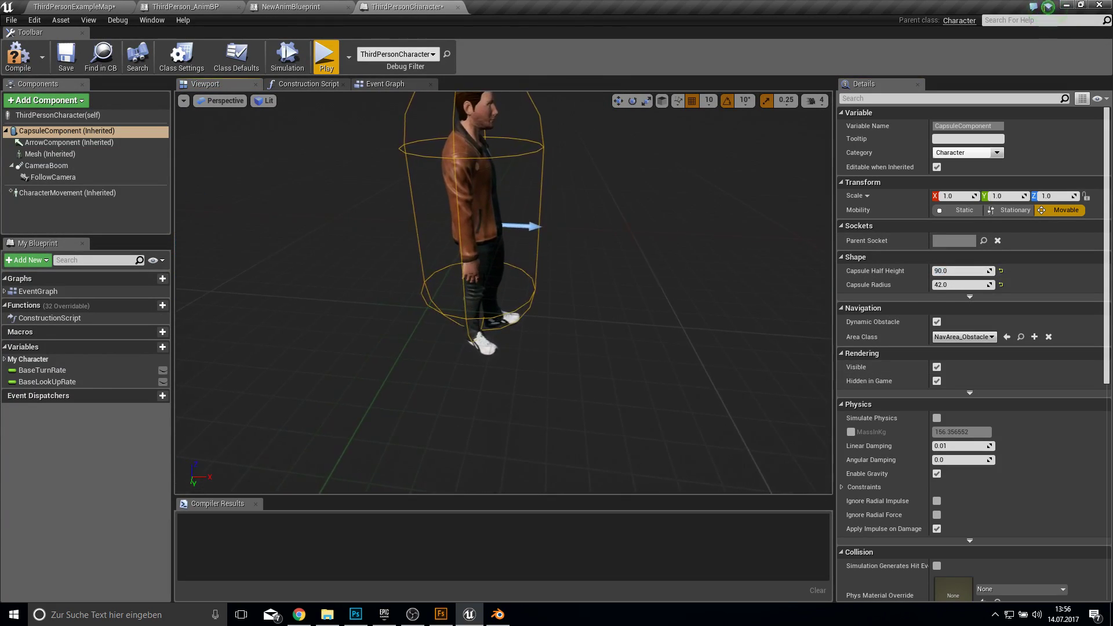
# - Raise the character mesh inside the capsule to a Z location of -87 cm and check the shoe soles up close
pyautogui.click(475, 307)
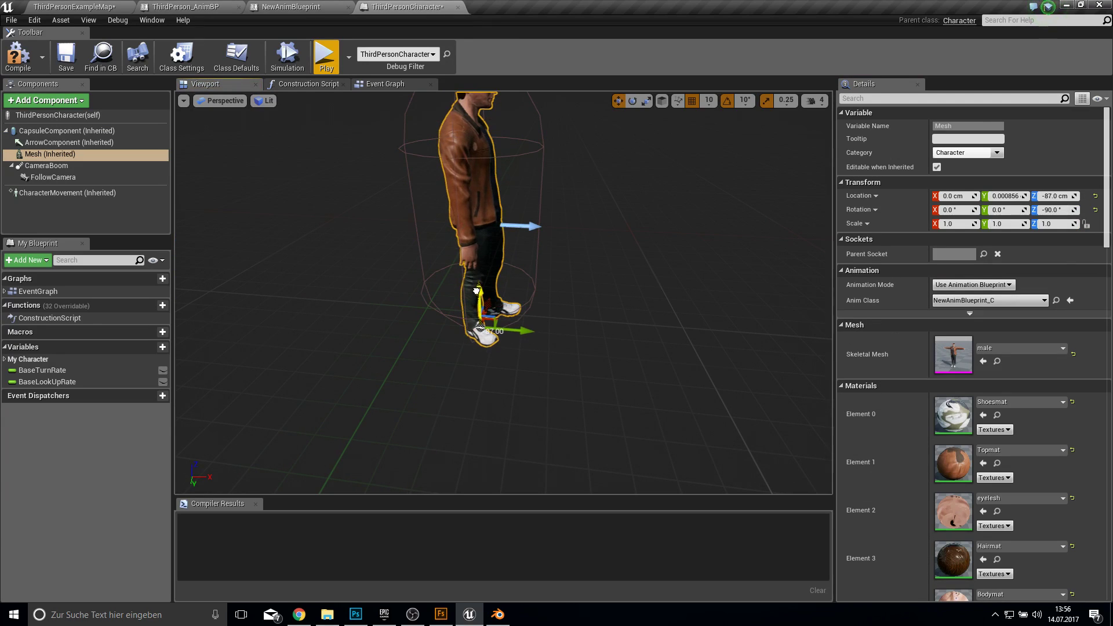
pyautogui.press('a')
pyautogui.moveTo(477, 291); pyautogui.dragTo(579, 272, button='right')
pyautogui.press('w')
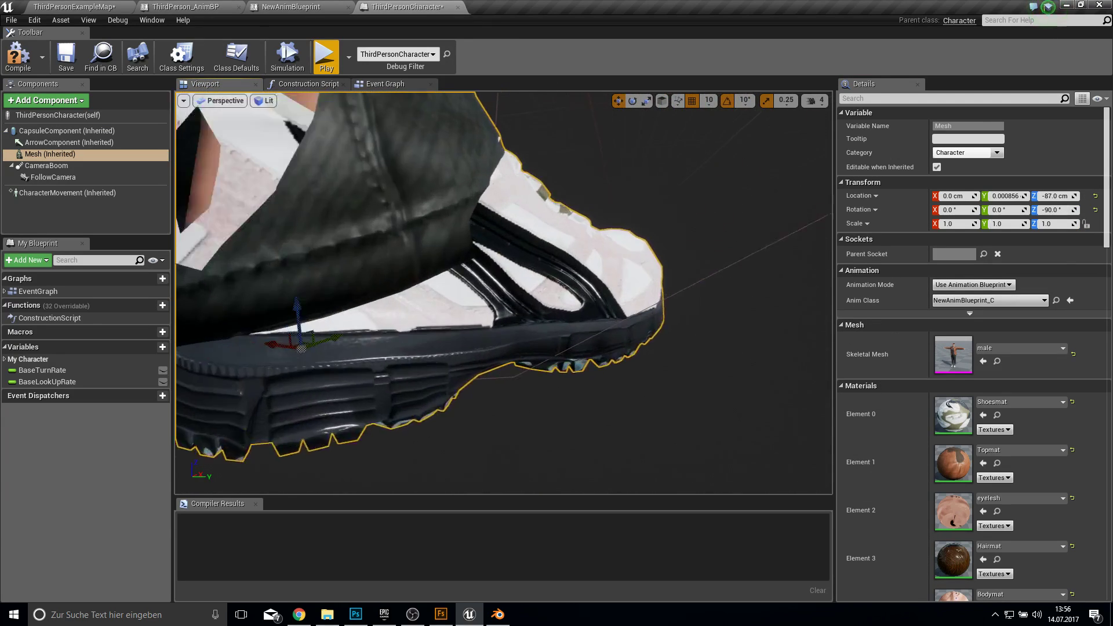
pyautogui.scroll(-6, 503, 292)
# - Compile and save the ThirdPersonCharacter blueprint and check the feet against the floor in a play session
pyautogui.click(18, 55)
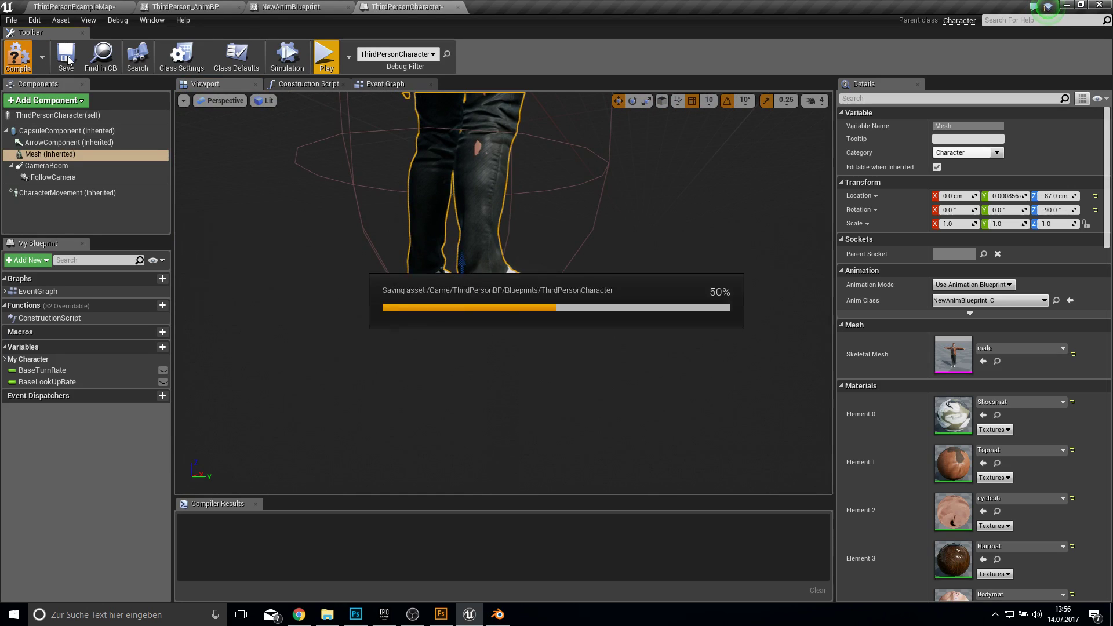
pyautogui.click(326, 56)
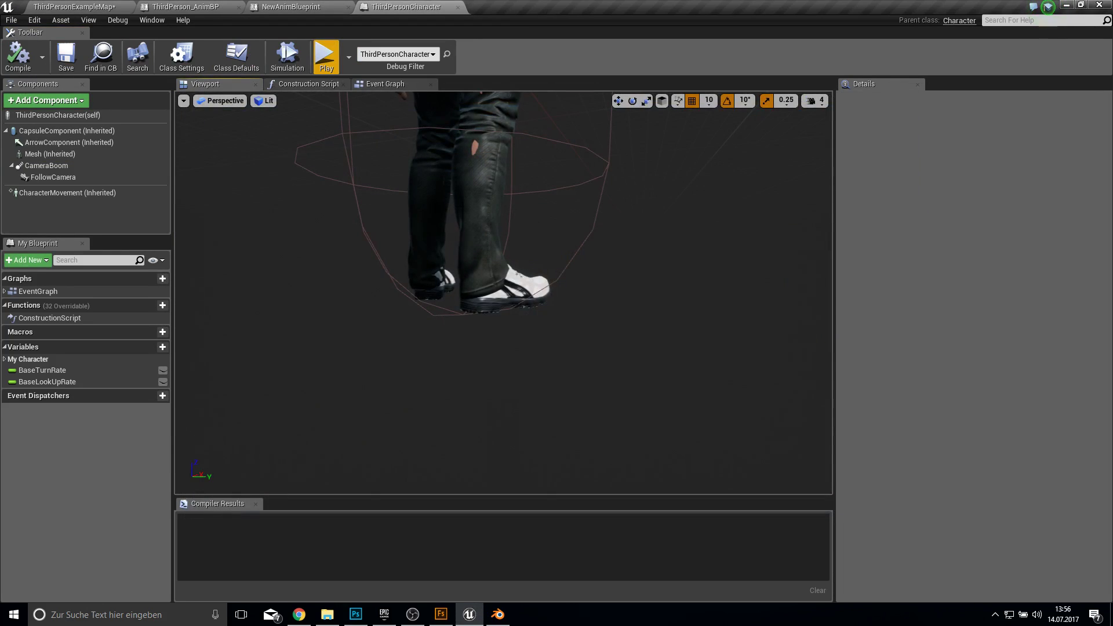
pyautogui.click(490, 250)
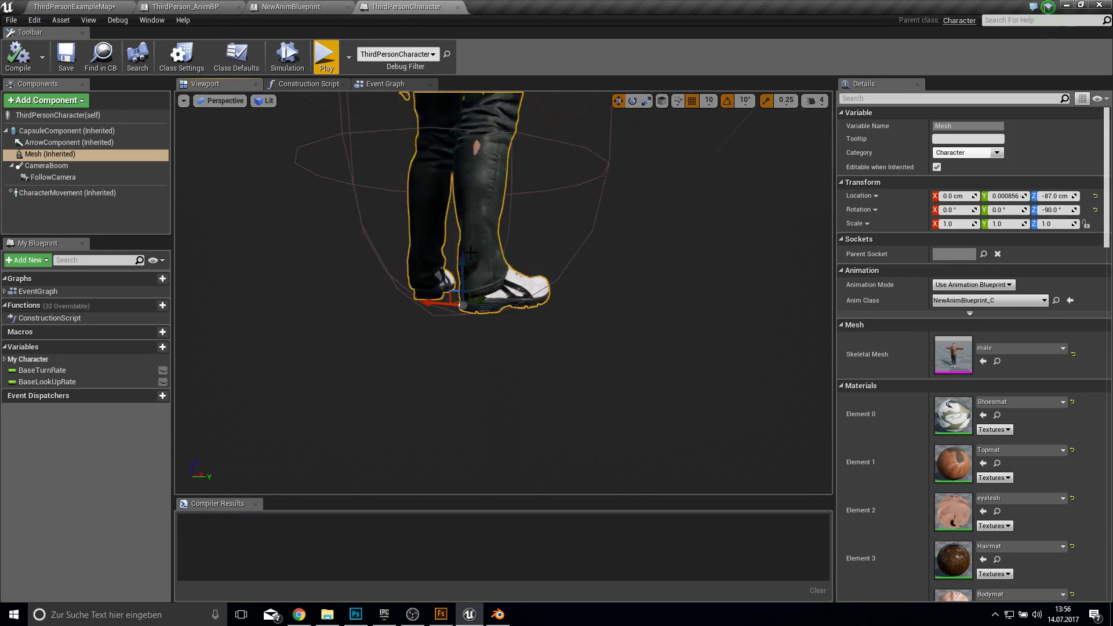
# - Set the character mesh's Z location to -95 cm and check its ground contact in a play session
pyautogui.scroll(5, 582, 263)
pyautogui.scroll(-5, 557, 257)
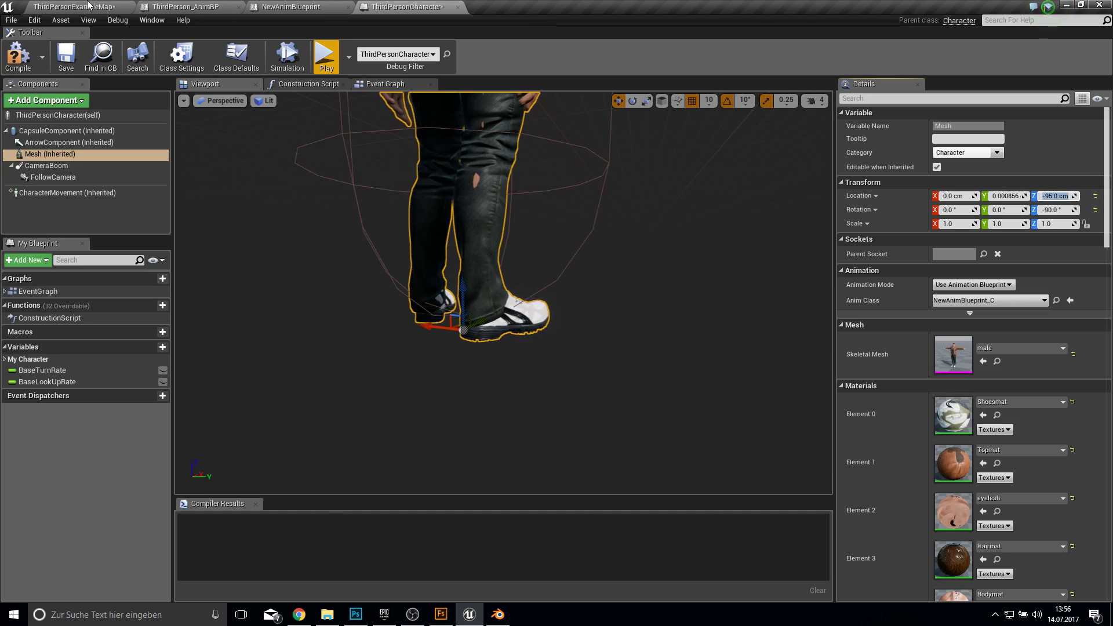
pyautogui.click(325, 57)
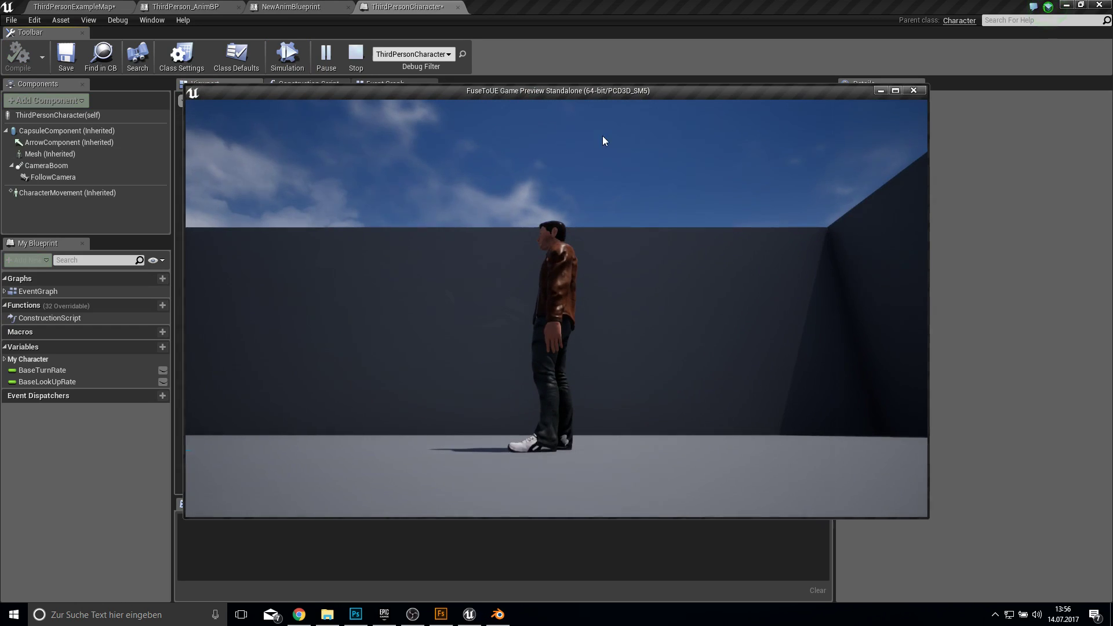
pyautogui.press('Escape')
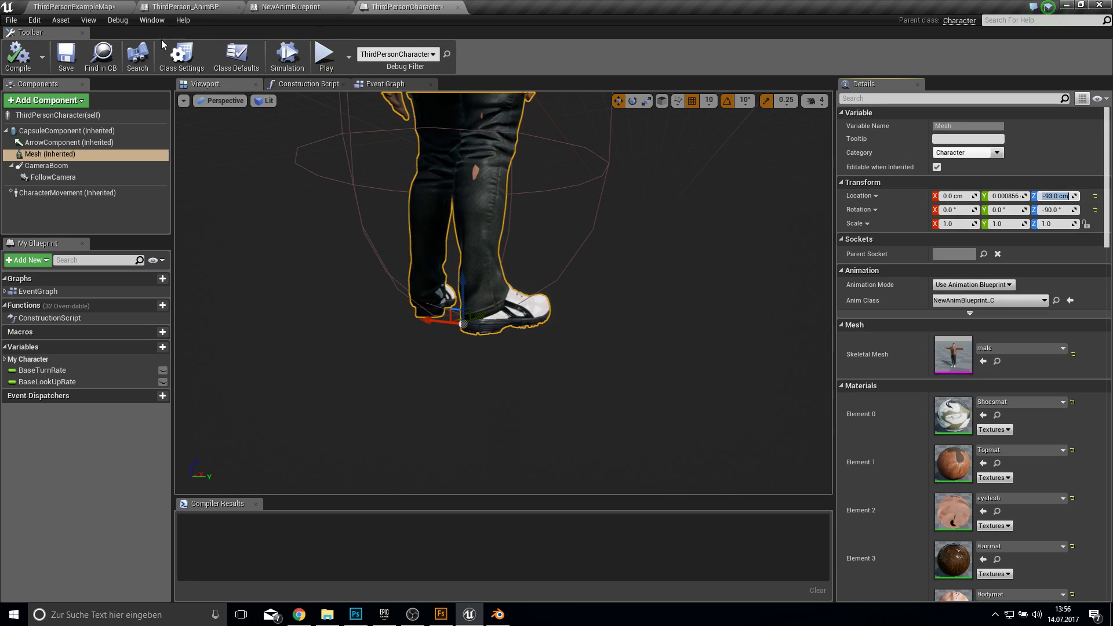
# - Set the character mesh's Z location to -93 cm, then compile and save the blueprint
pyautogui.click(18, 55)
pyautogui.click(68, 58)
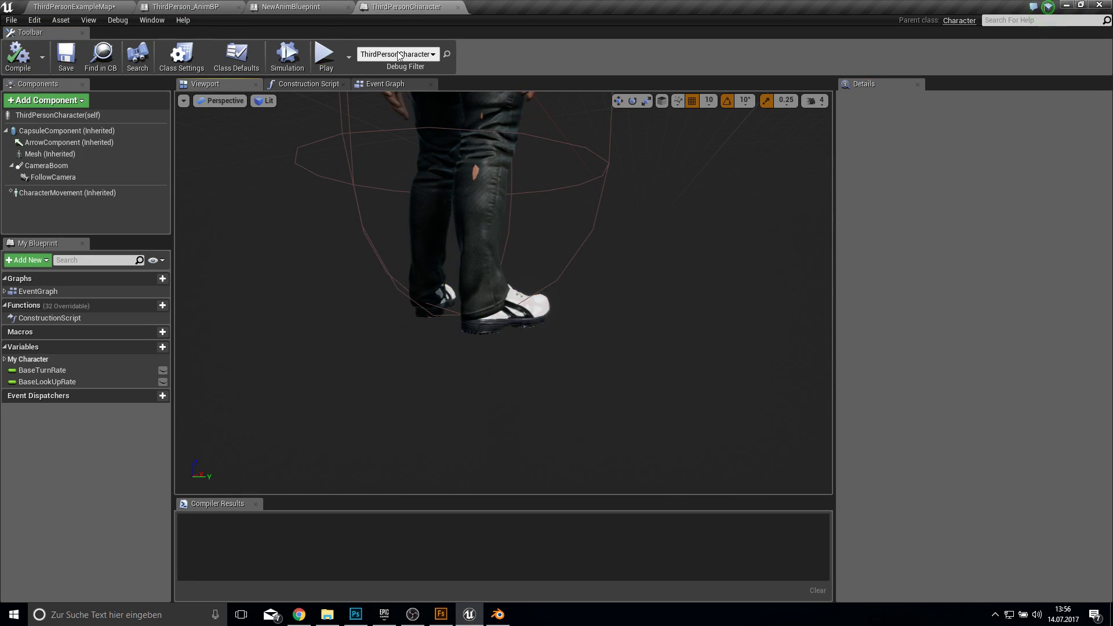
# - Test the character's idle, walk and run movement around the level and up the stairs in a play session
pyautogui.click(335, 56)
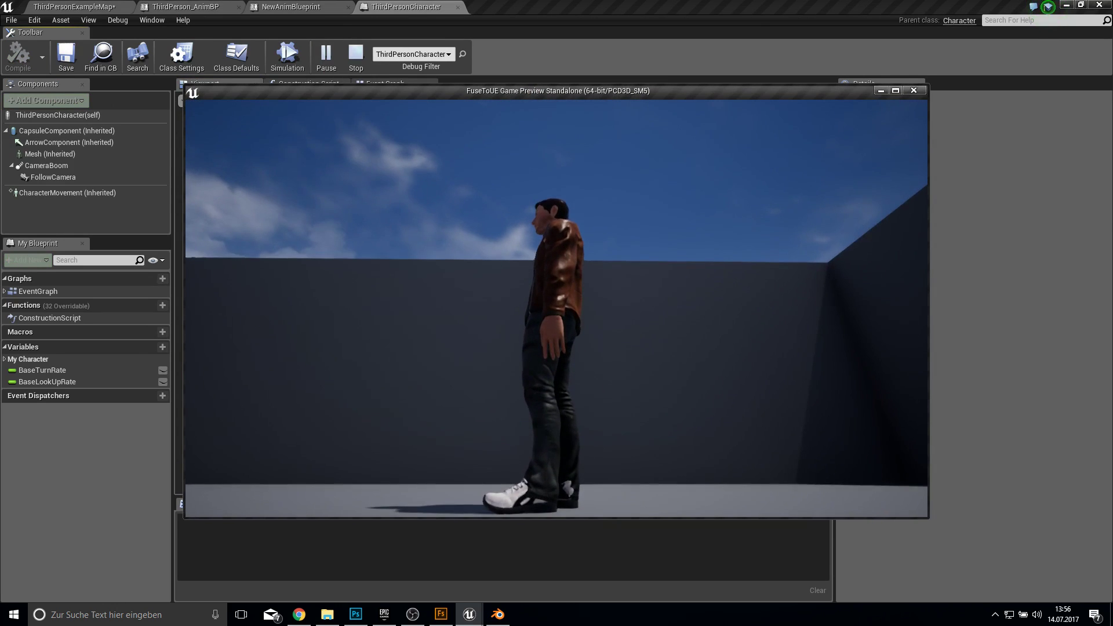
pyautogui.press('w')
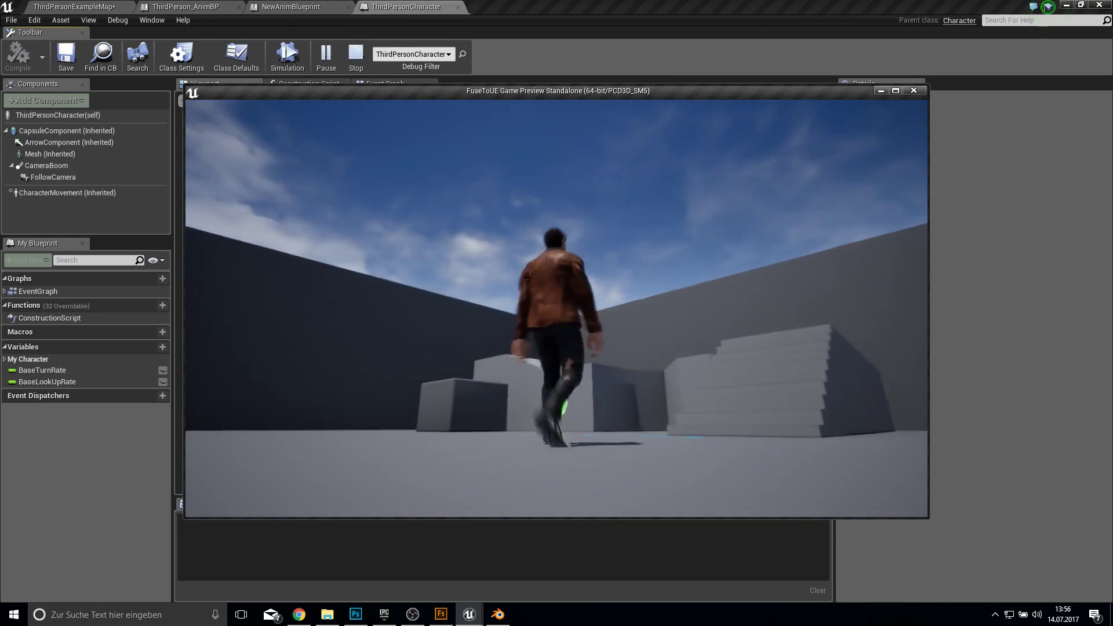
pyautogui.press('w')
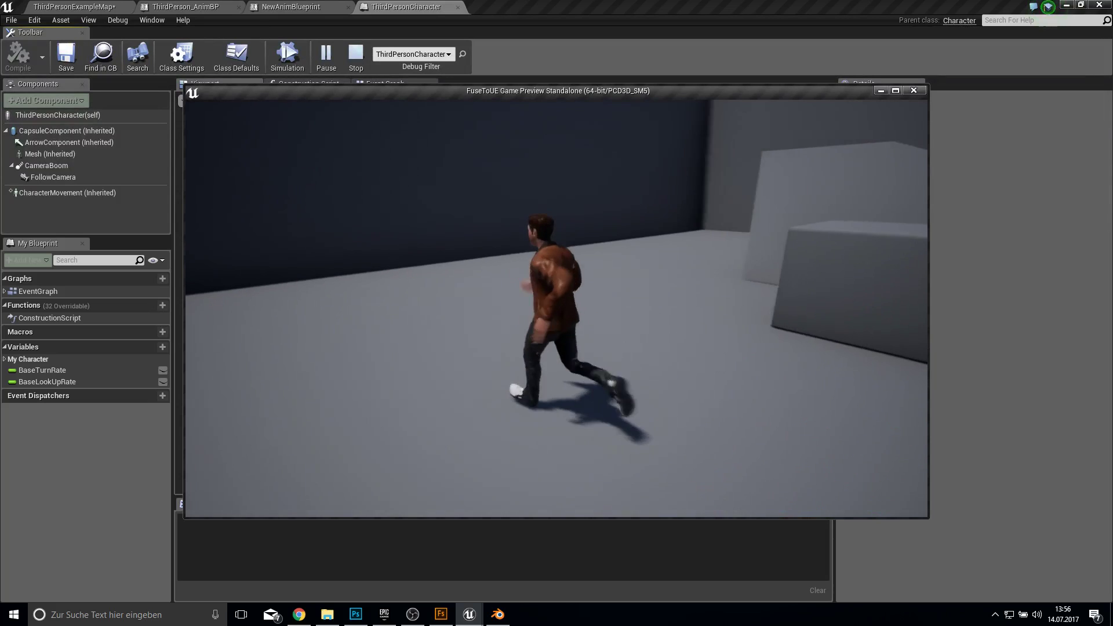
pyautogui.press('d')
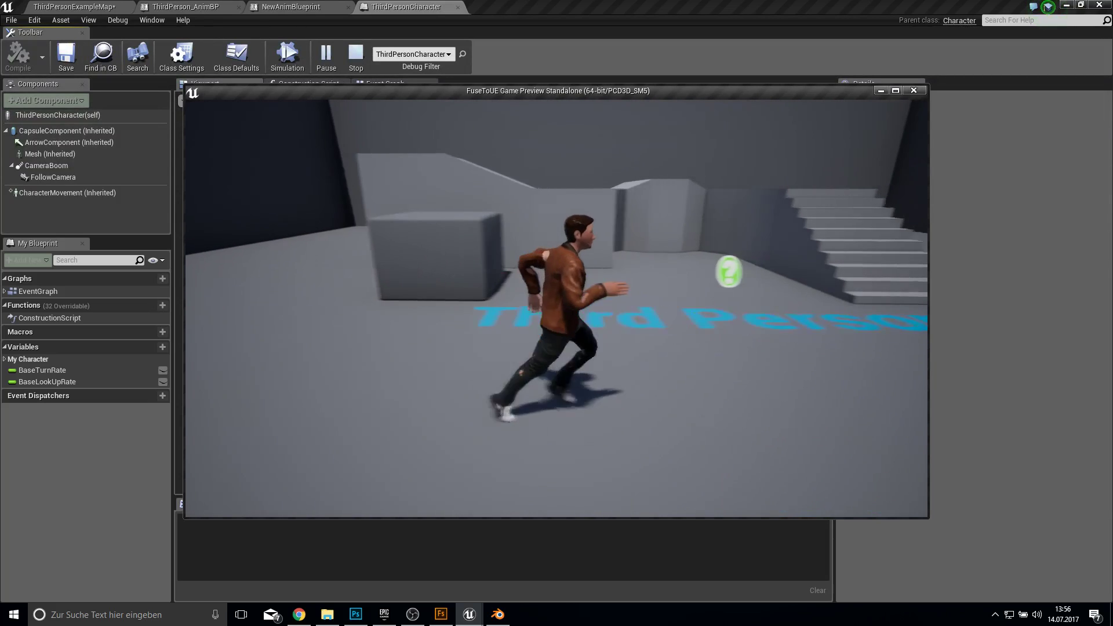
pyautogui.press('w')
pyautogui.press('w')
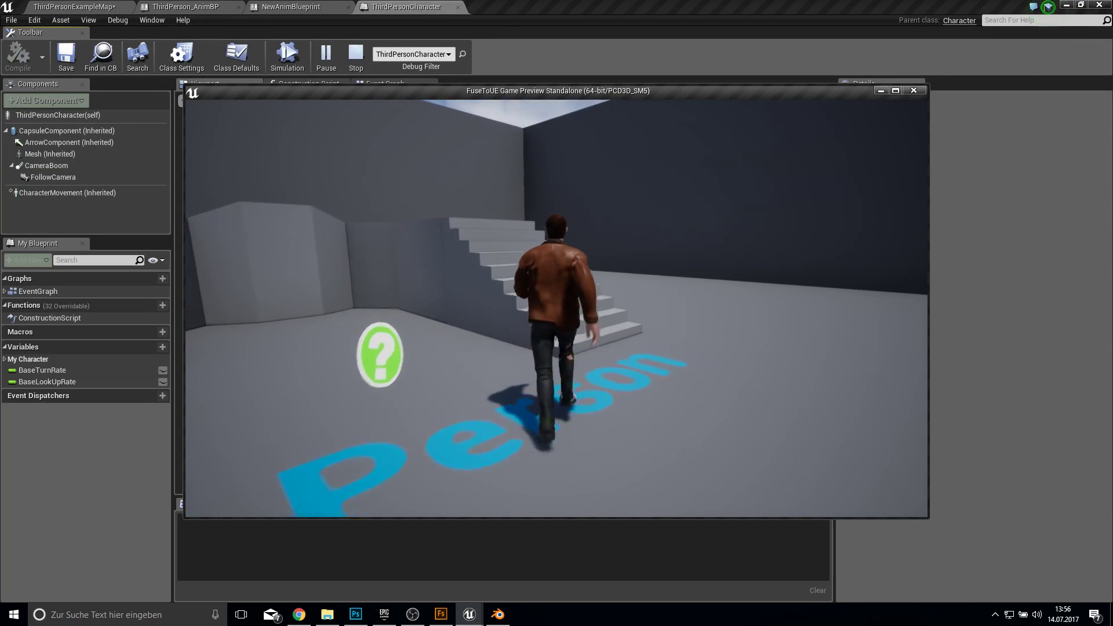
pyautogui.press('w')
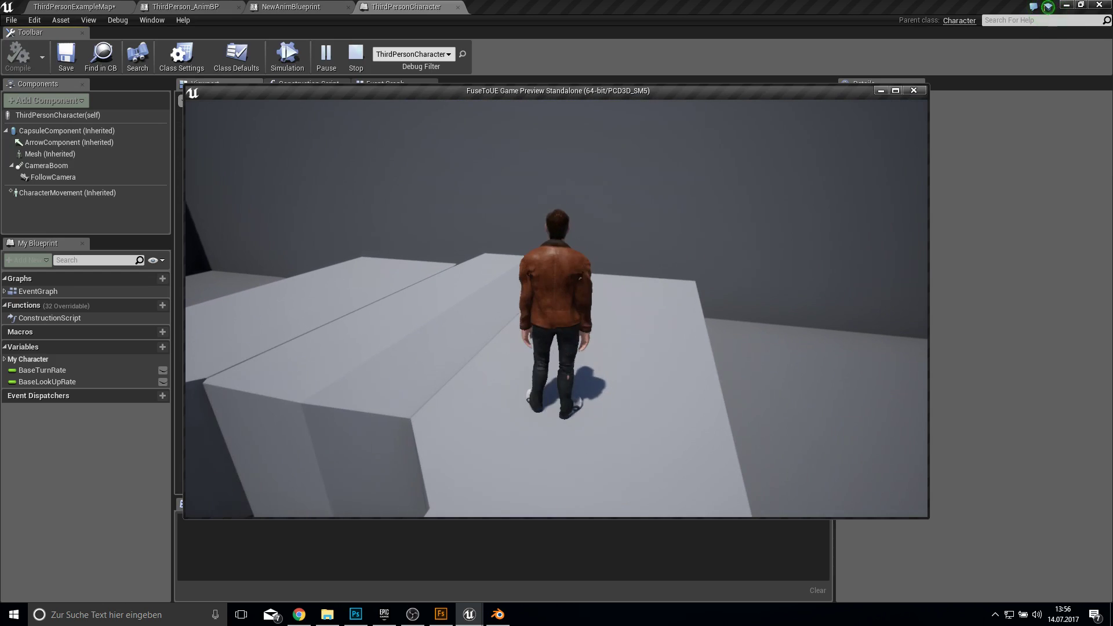
pyautogui.press('w')
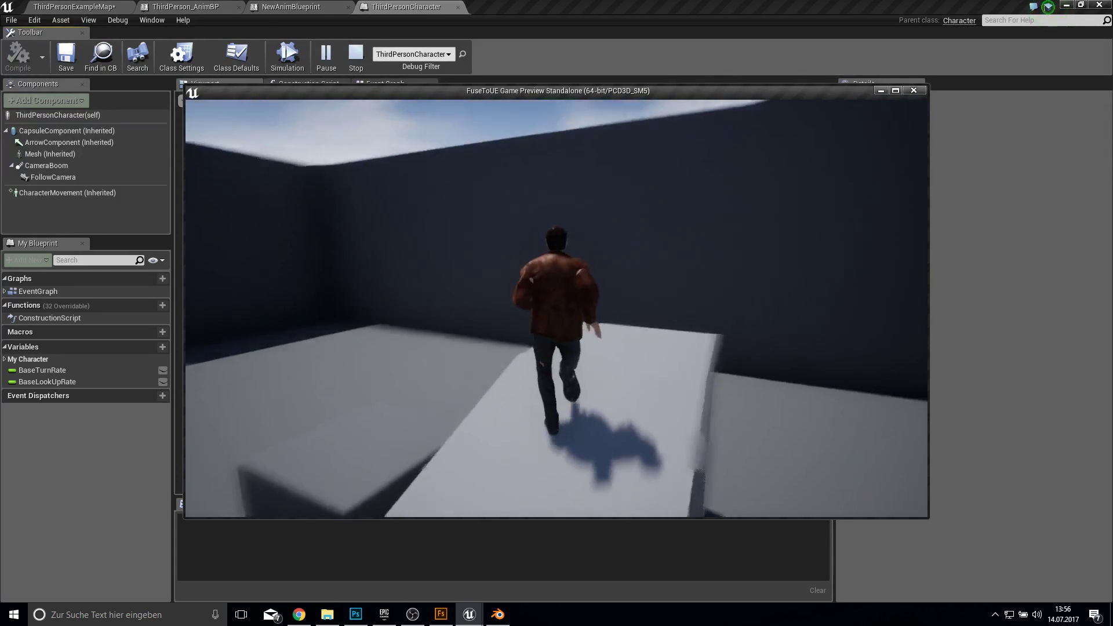
pyautogui.press('w')
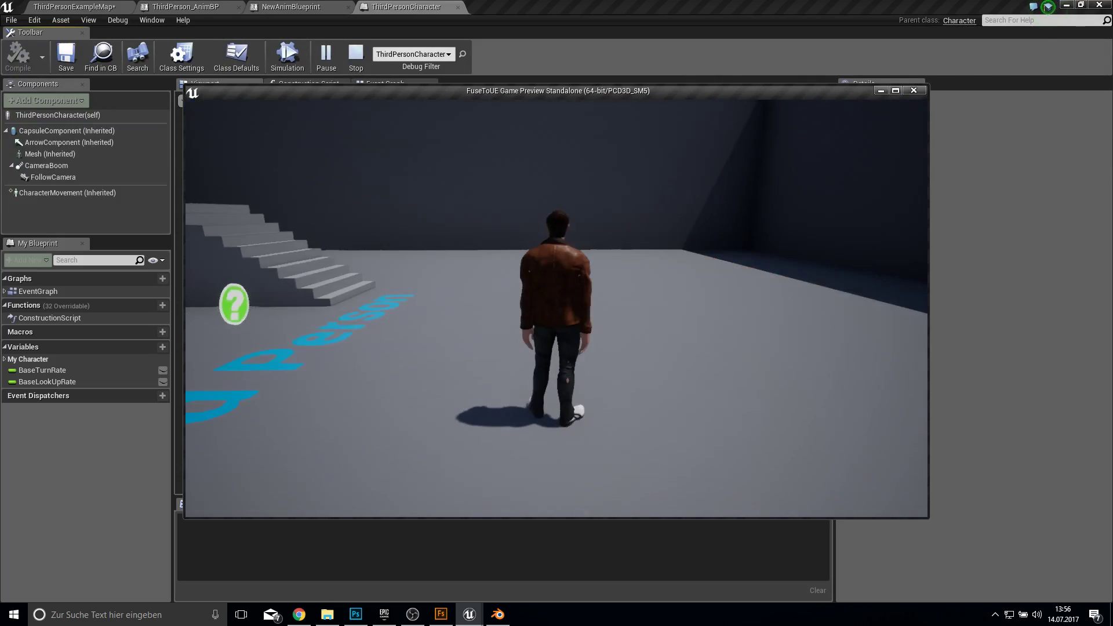
pyautogui.press('w')
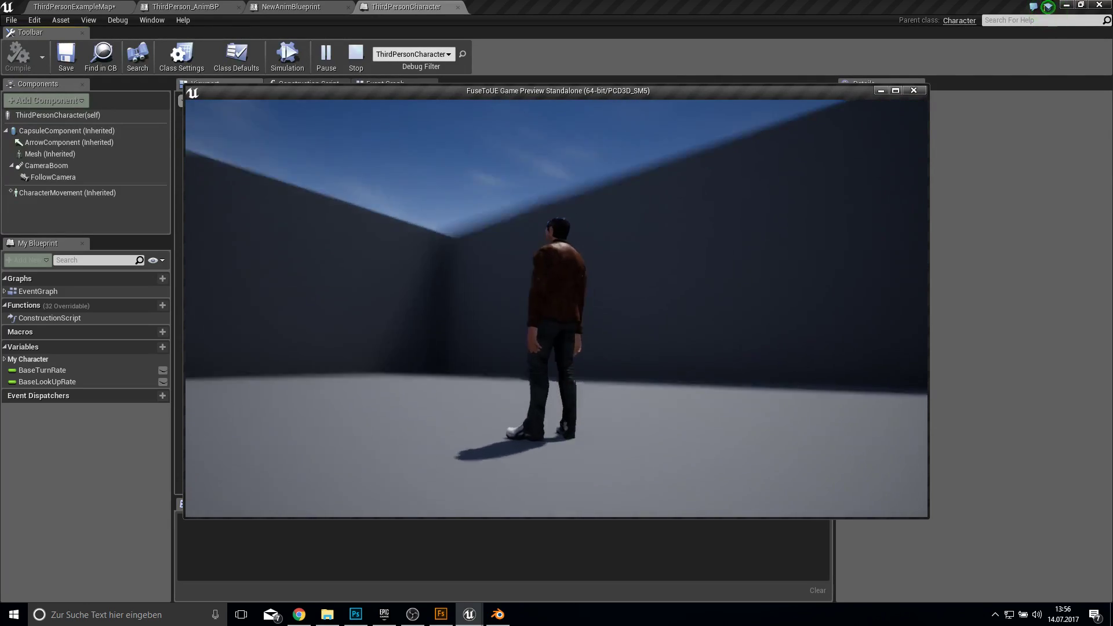
pyautogui.press('w')
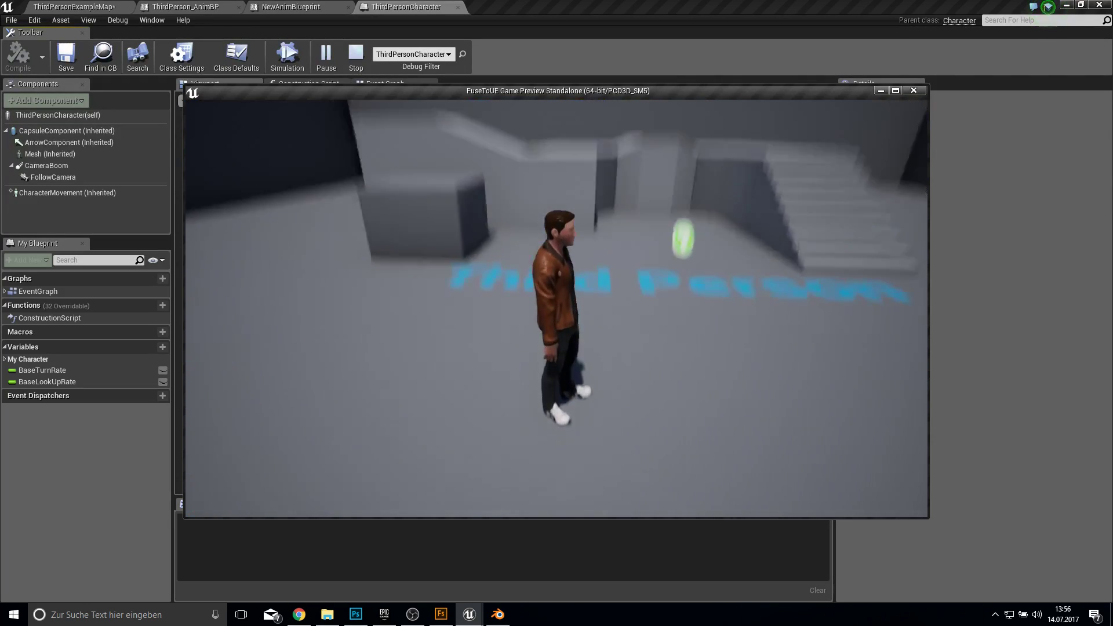
pyautogui.press('w')
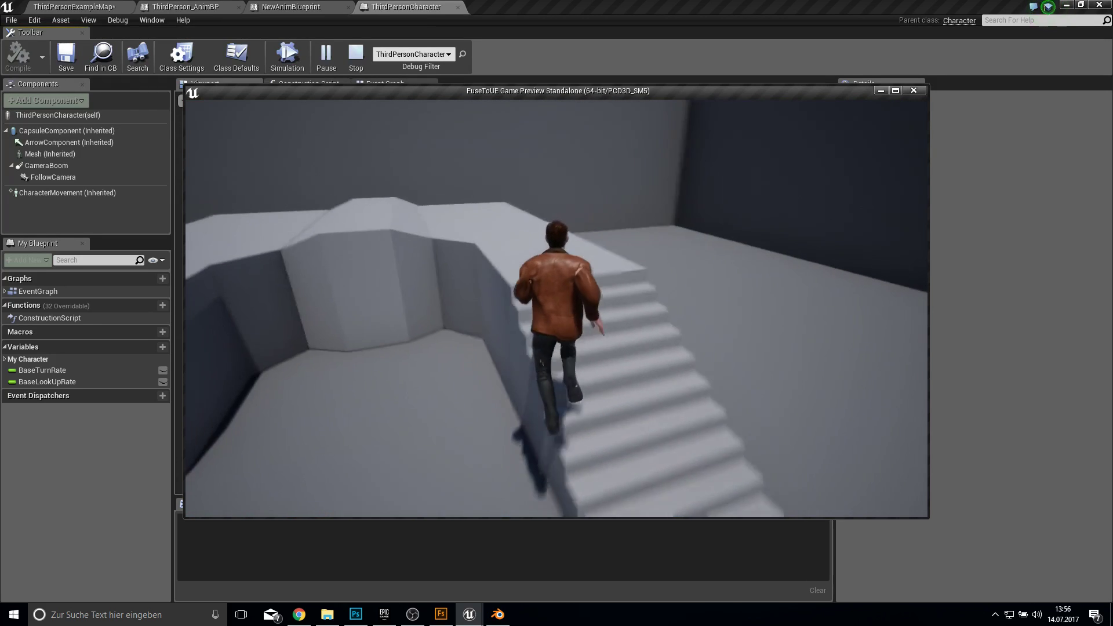
pyautogui.press('w')
pyautogui.press('a')
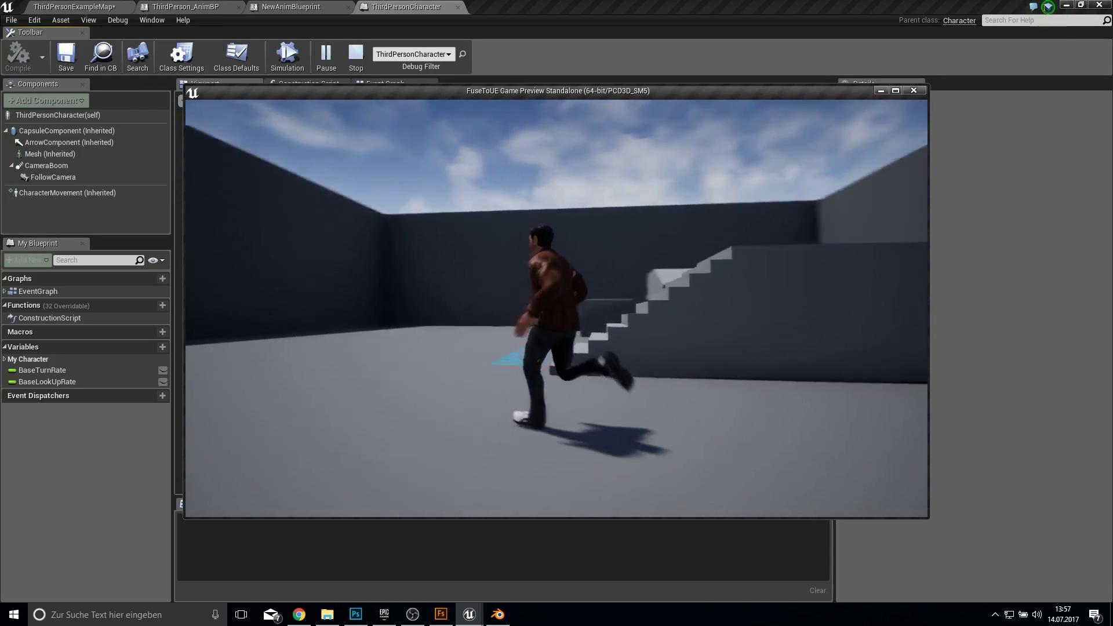
pyautogui.press('s')
pyautogui.press('w')
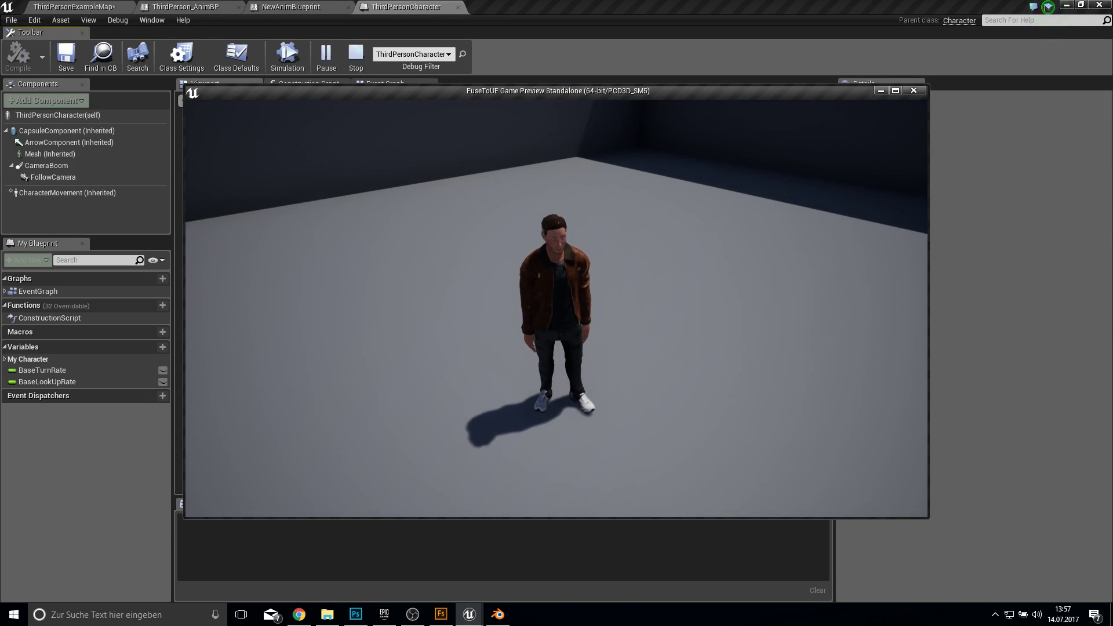
pyautogui.press('Escape')
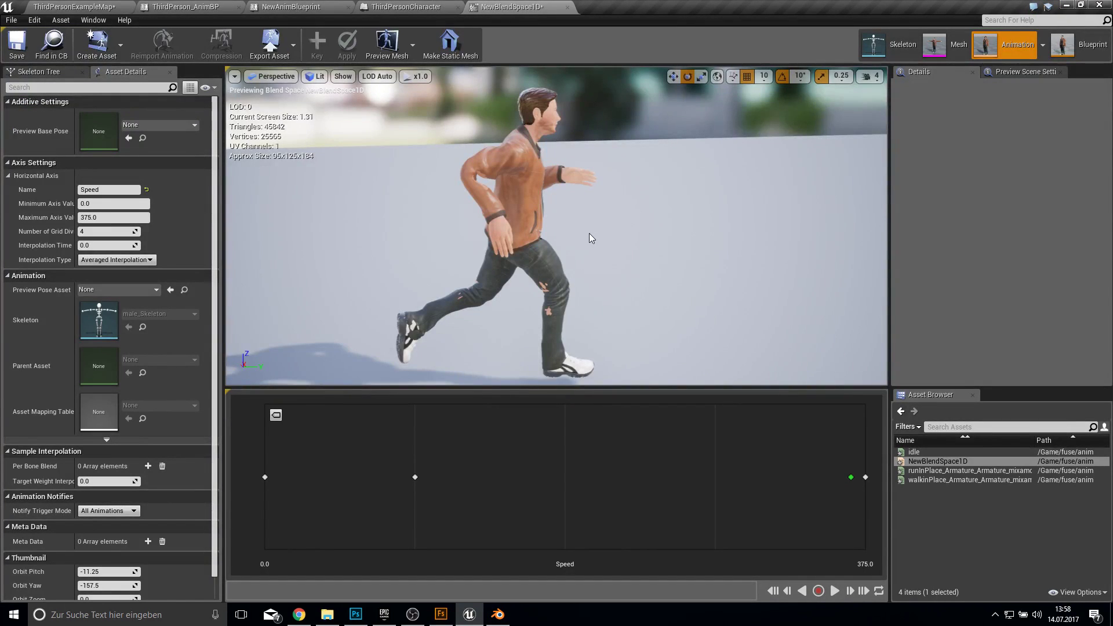
# - Open NewBlendSpace1D and examine the character's running pose near the high end of the Speed axis
pyautogui.moveTo(589, 233); pyautogui.dragTo(504, 234)
pyautogui.moveTo(583, 239)
pyautogui.mouseDown(button='right')
pyautogui.moveTo(584, 226)
pyautogui.moveTo(582, 239)
pyautogui.mouseUp(button='right')
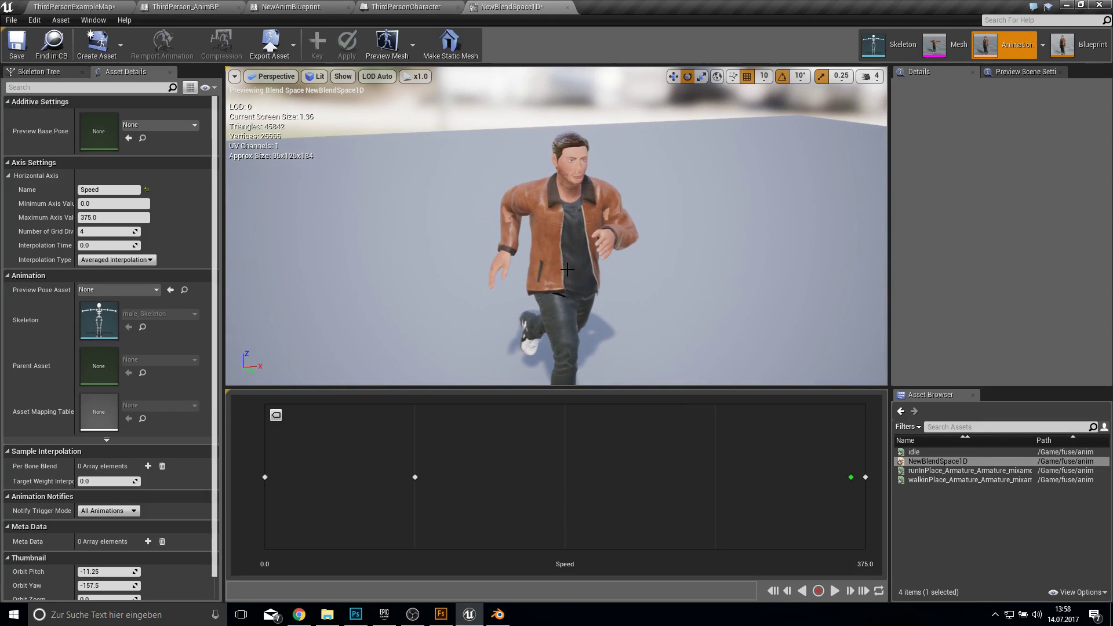
pyautogui.moveTo(569, 287); pyautogui.dragTo(549, 252)
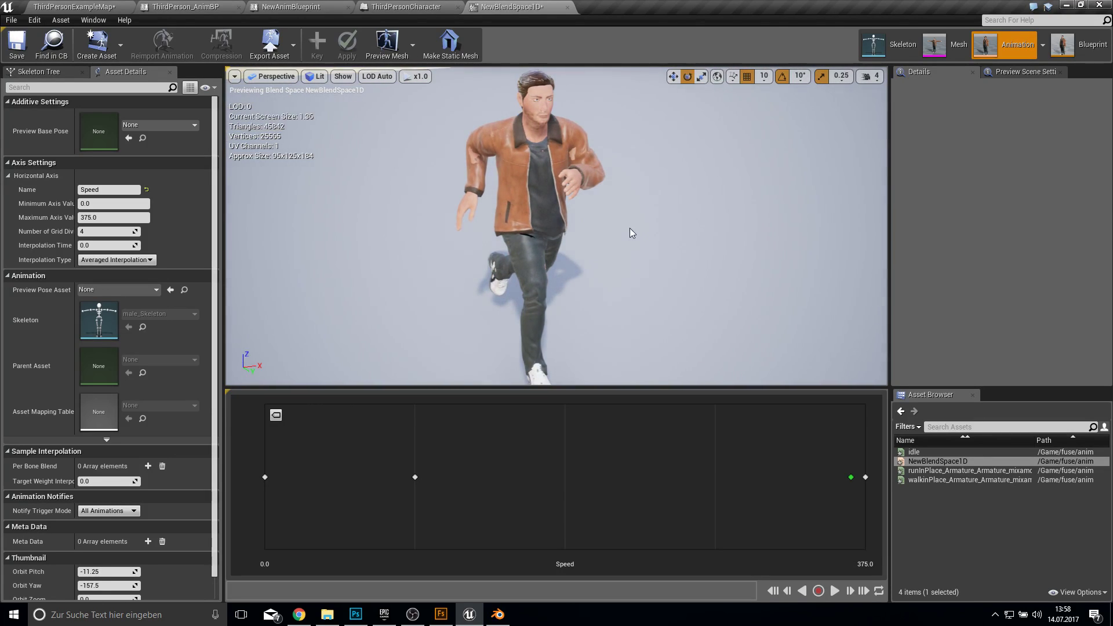
pyautogui.moveTo(632, 233)
pyautogui.mouseDown()
pyautogui.moveTo(616, 248)
pyautogui.moveTo(632, 268)
pyautogui.moveTo(630, 246)
pyautogui.mouseUp()
pyautogui.moveTo(632, 233); pyautogui.dragTo(630, 210, button='right')
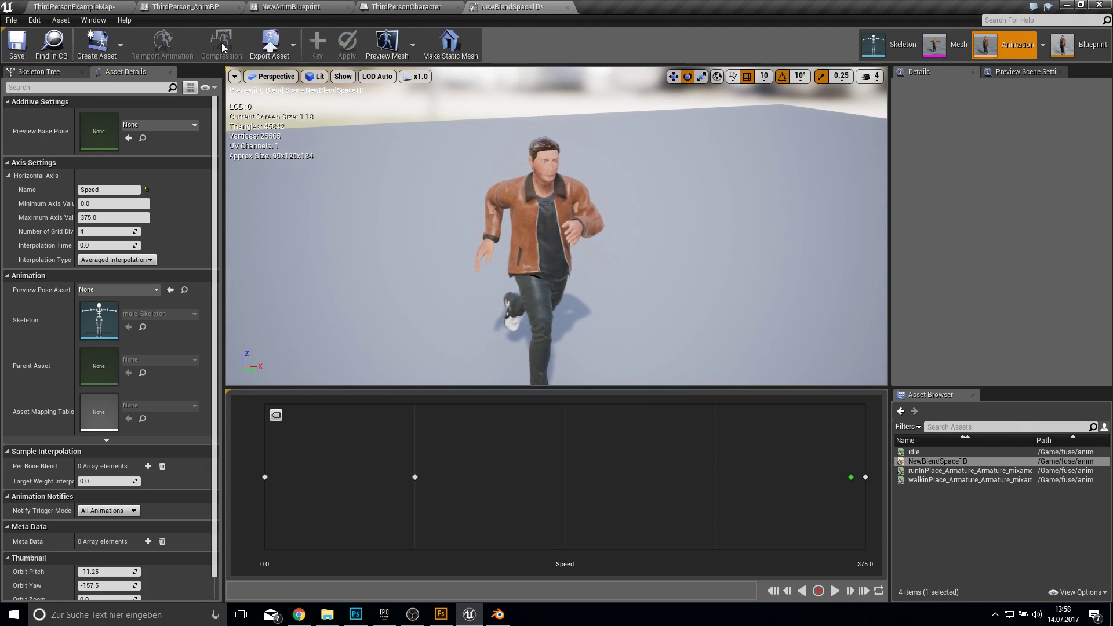
# - Return to the ThirdPersonExampleMap level and show the contents of the fuse folder
pyautogui.click(111, 5)
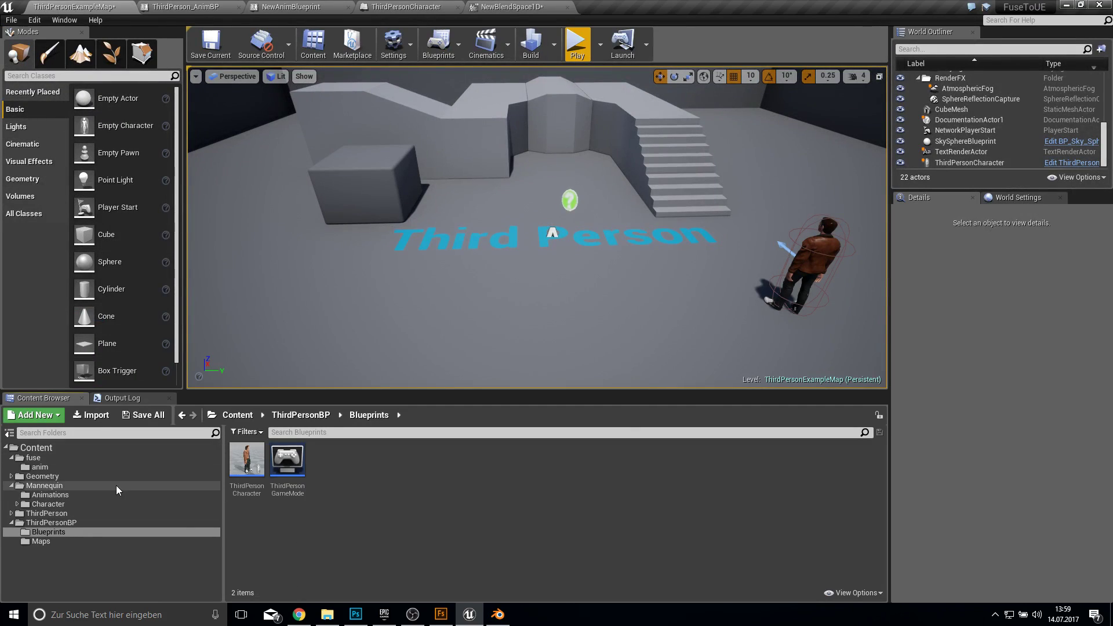
pyautogui.click(79, 458)
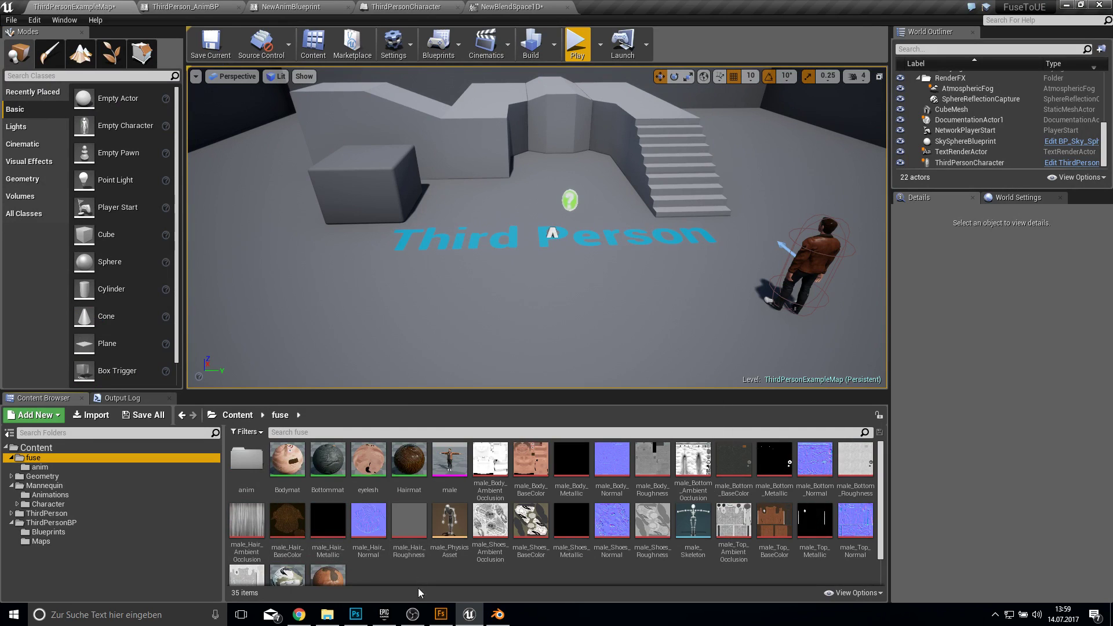
# - Switch to Blender and open untitled.blend from the Fuse blenderExport folder
pyautogui.click(497, 616)
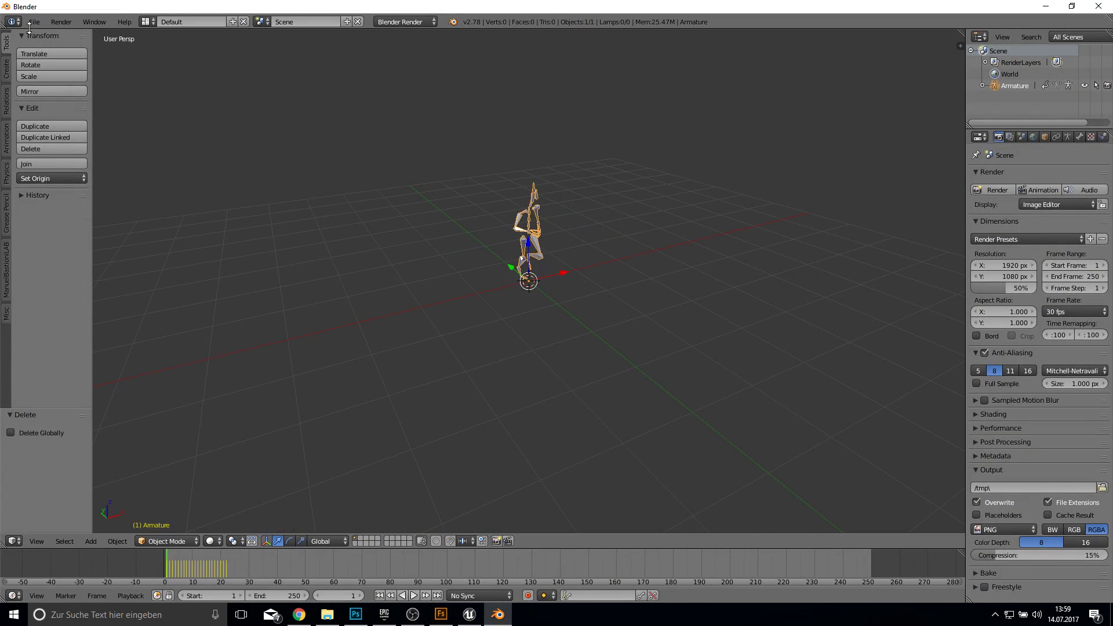
pyautogui.click(33, 23)
pyautogui.moveTo(62, 57)
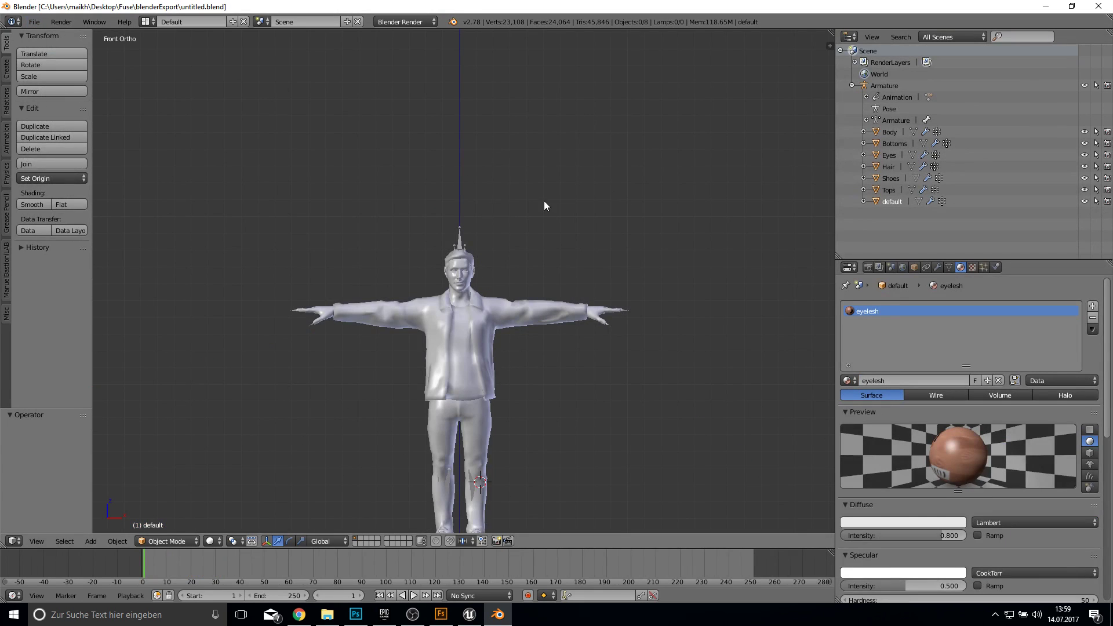
# - Delete the Bottoms trousers mesh from the character
pyautogui.moveTo(543, 205); pyautogui.dragTo(519, 210, button='middle')
pyautogui.moveTo(412, 261); pyautogui.dragTo(483, 326, button='middle')
pyautogui.scroll(3, 454, 406)
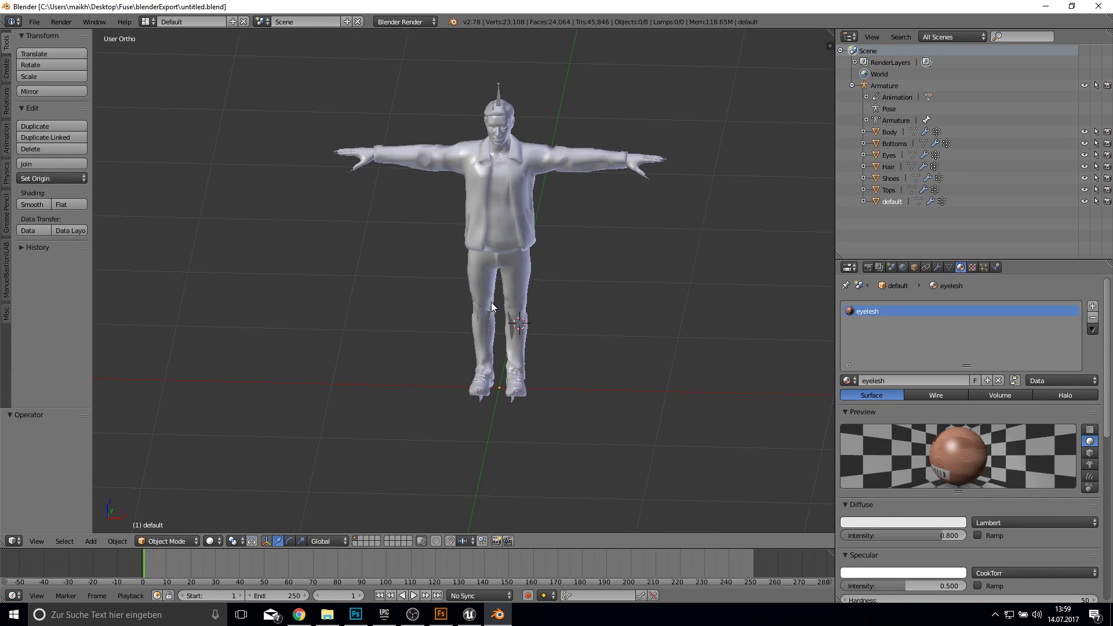
pyautogui.rightClick(530, 302)
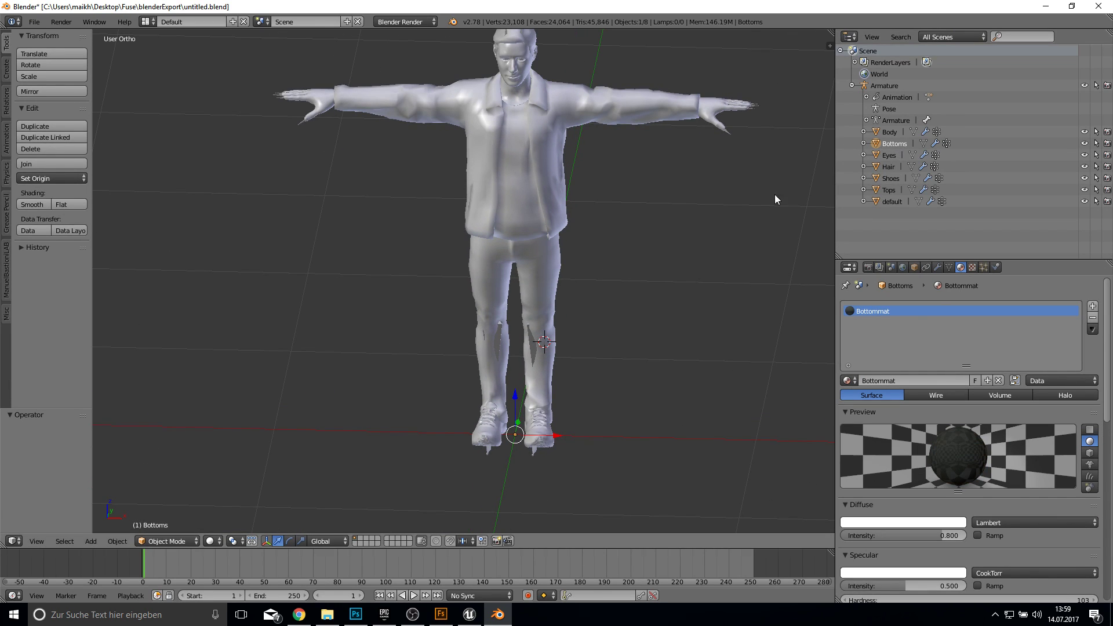
pyautogui.moveTo(642, 251); pyautogui.dragTo(453, 298, button='middle')
pyautogui.click(655, 235)
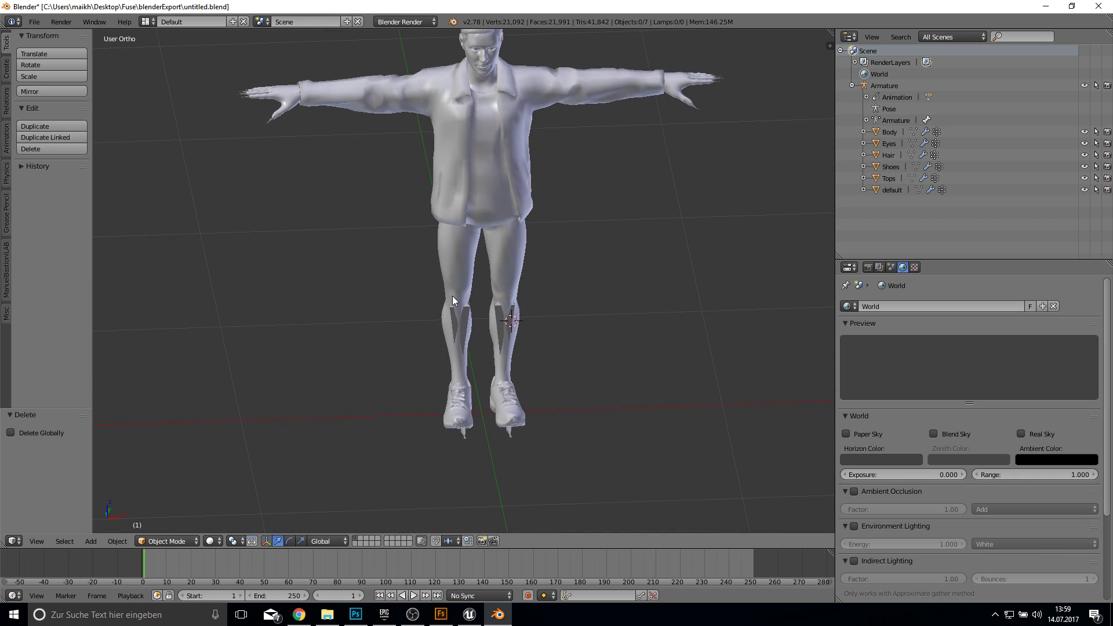
# - Set up an FBX export of the remaining character in the blenderExport folder, with a file name beginning with "char"
pyautogui.moveTo(473, 190); pyautogui.dragTo(391, 145, button='middle')
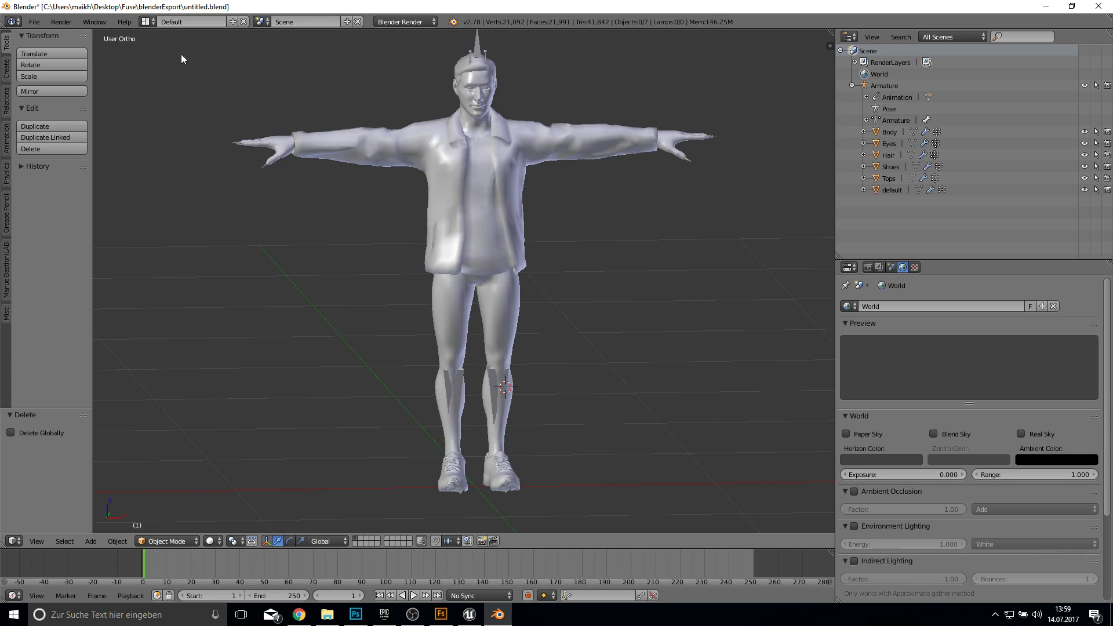
pyautogui.click(34, 22)
pyautogui.moveTo(58, 242)
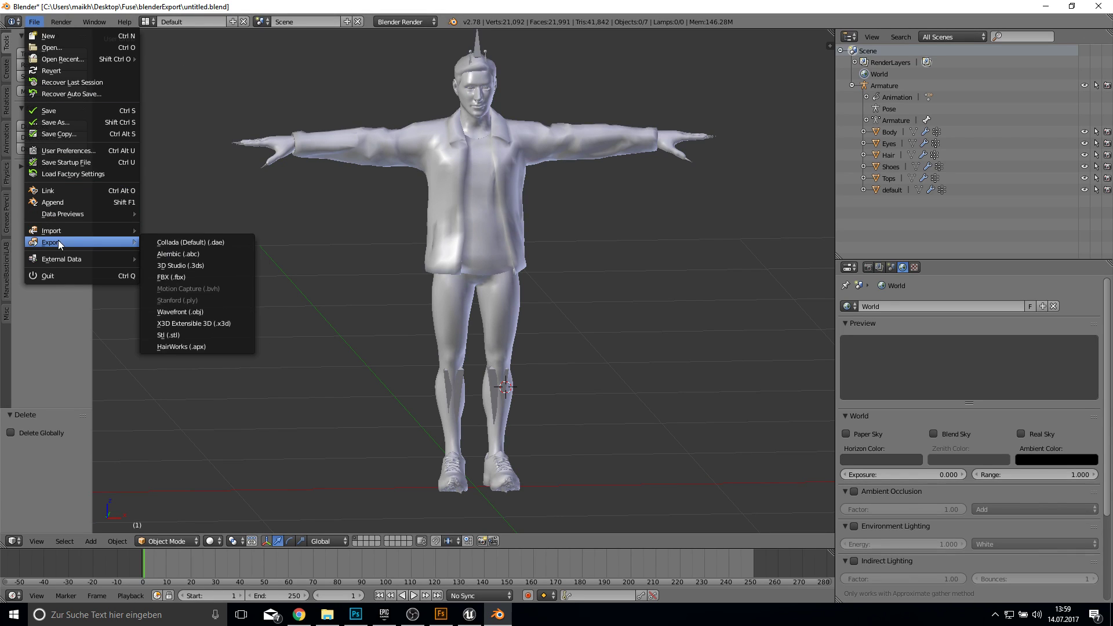
pyautogui.click(168, 277)
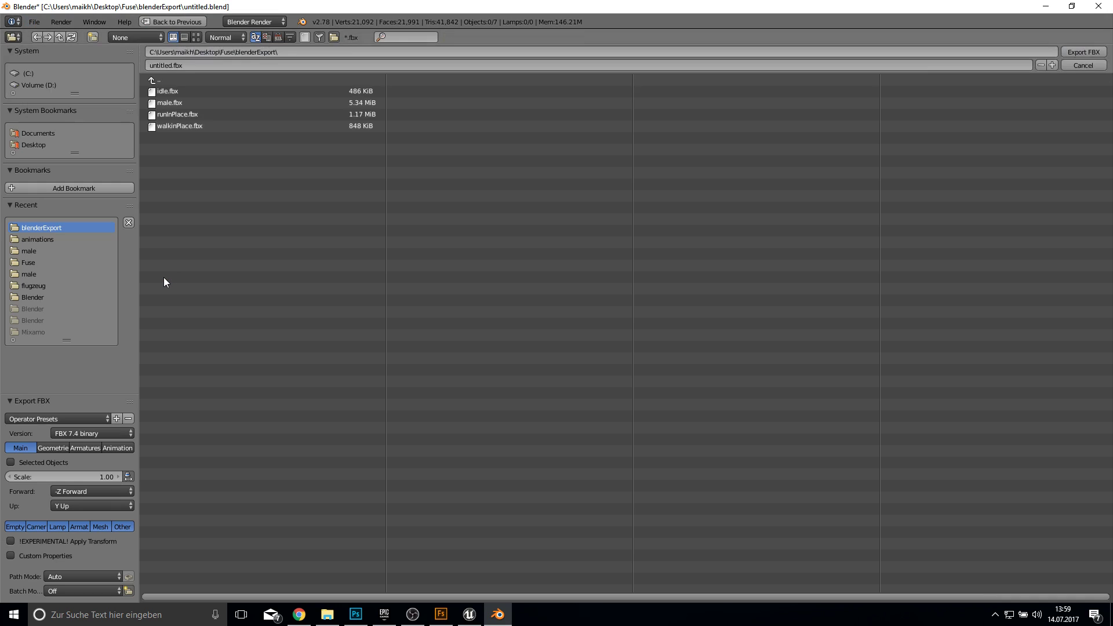
pyautogui.click(165, 66)
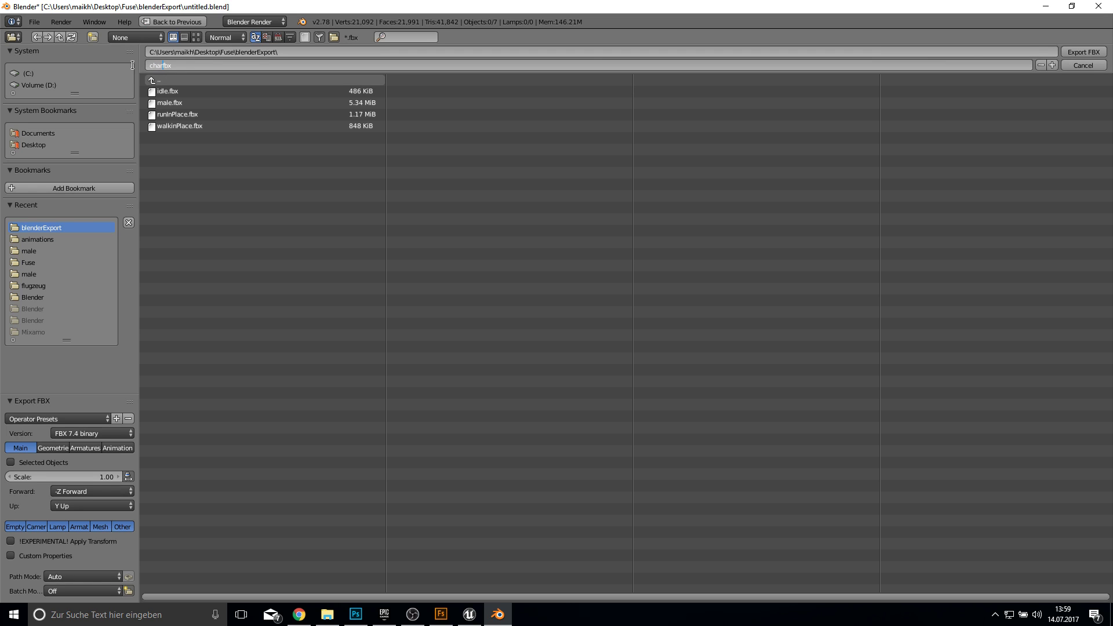
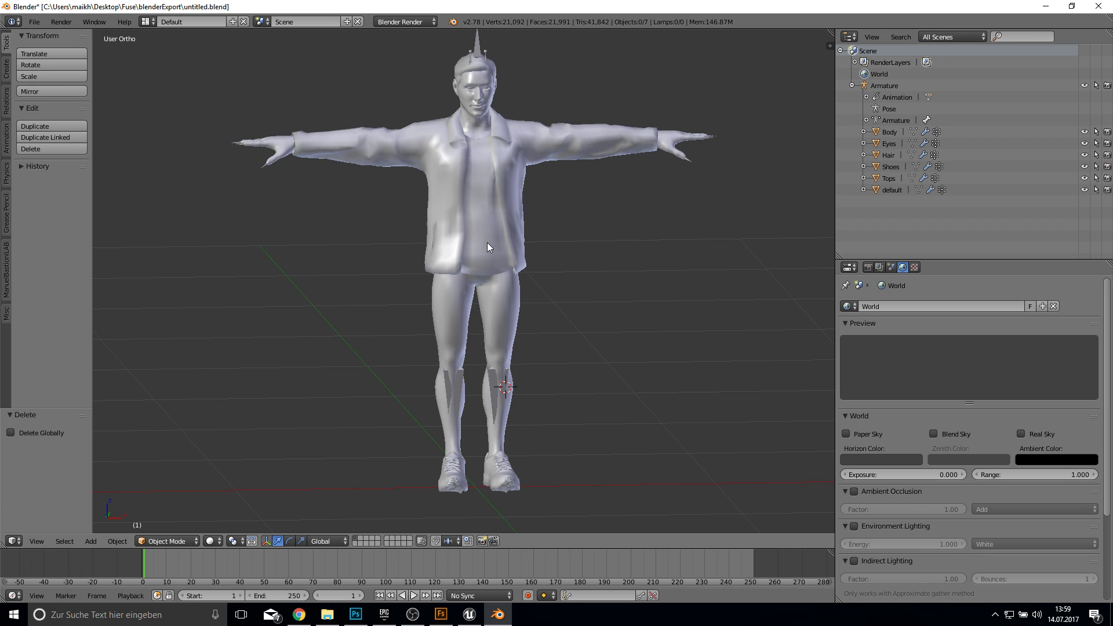
# - Undo the deletion of the Bottoms trousers mesh
pyautogui.moveTo(487, 242); pyautogui.dragTo(470, 239, button='middle')
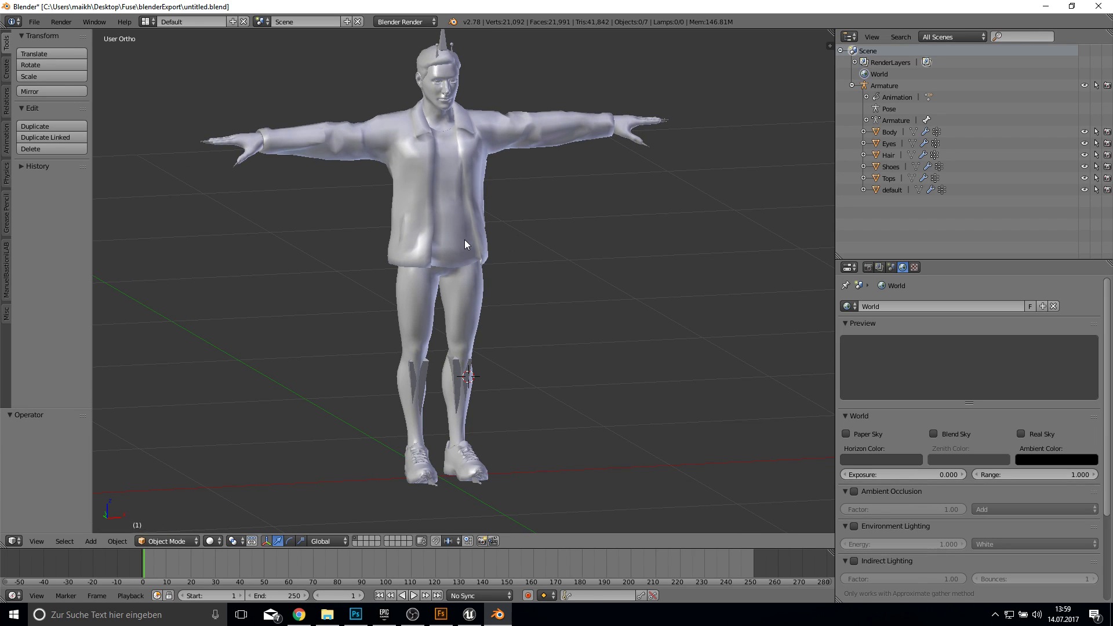
pyautogui.hotkey('ctrl', 'z')
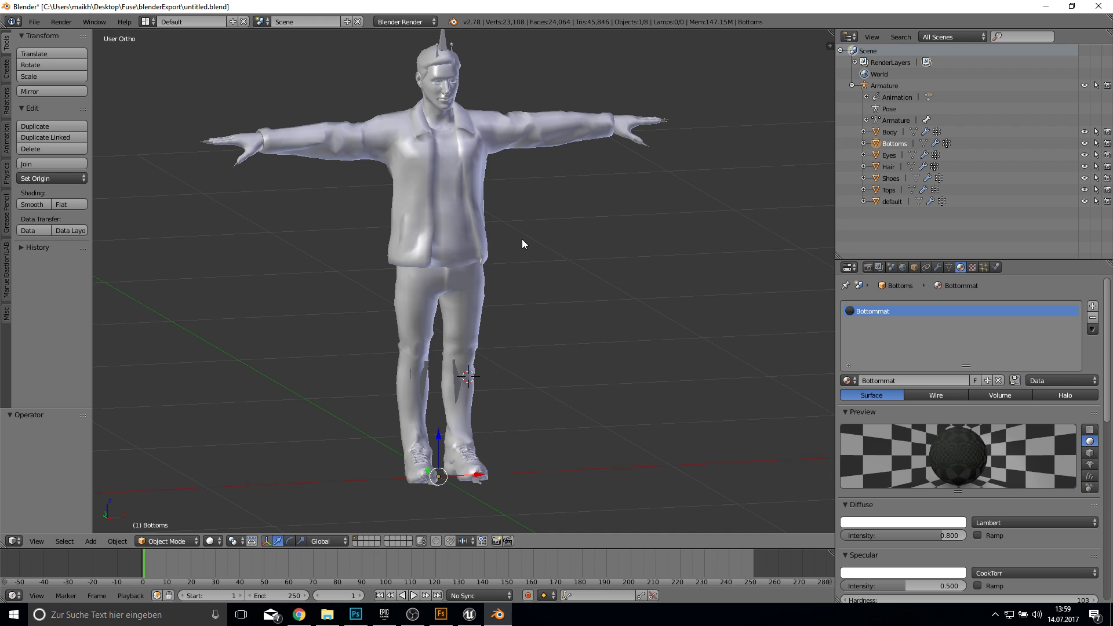
pyautogui.moveTo(521, 244); pyautogui.dragTo(502, 215, button='middle')
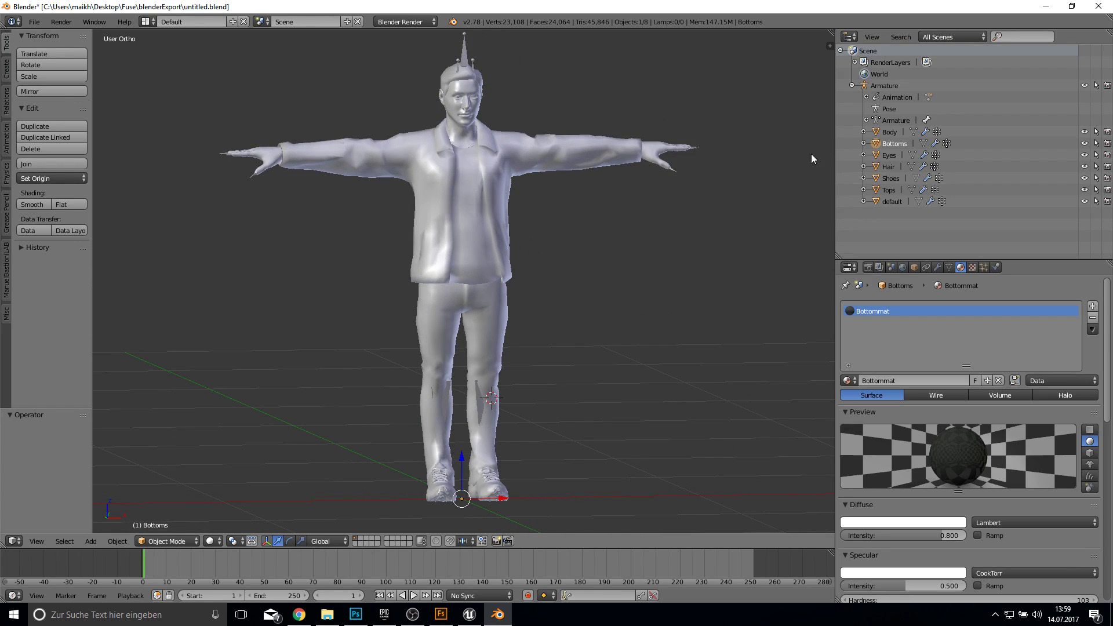
pyautogui.click(893, 131)
pyautogui.press('x')
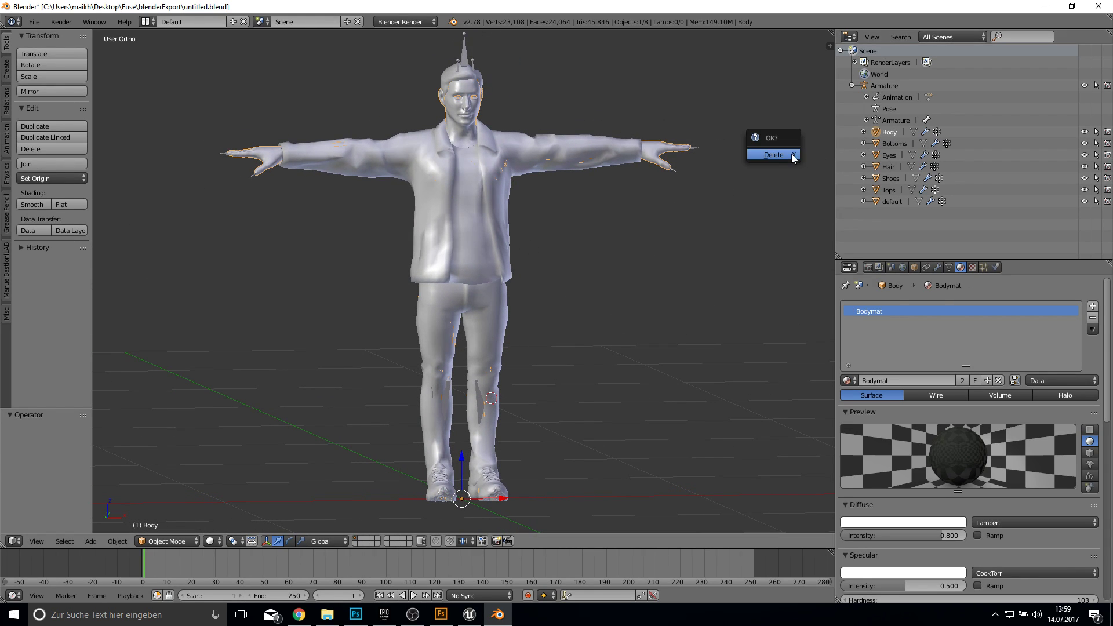
pyautogui.click(792, 154)
pyautogui.click(893, 155)
pyautogui.doubleClick(891, 133)
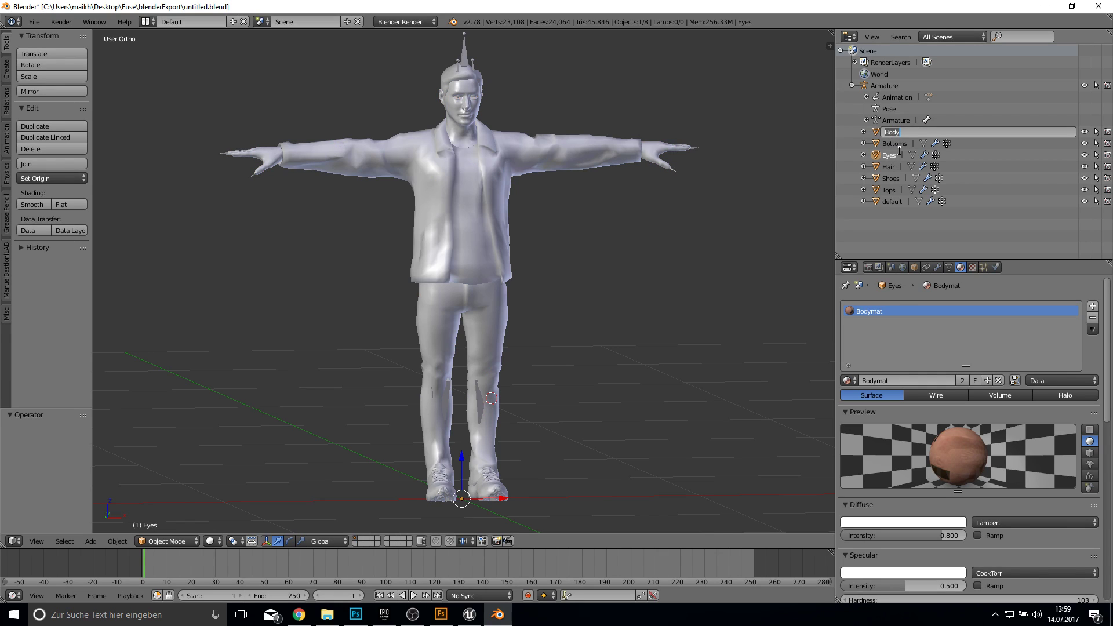
pyautogui.moveTo(886, 144); pyautogui.dragTo(887, 141)
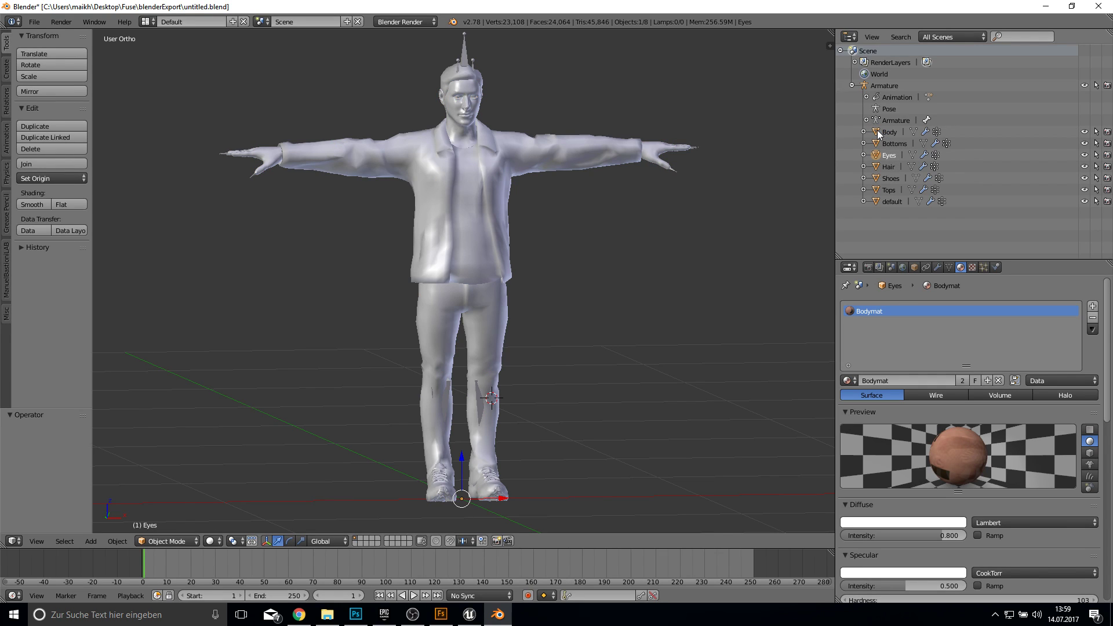
# - Delete the Body, Eyes, Hair, Shoes, Tops and default meshes, keeping only the Bottoms trousers and the armature
pyautogui.keyDown('ctrl'); pyautogui.click(881, 178); pyautogui.keyUp('ctrl')
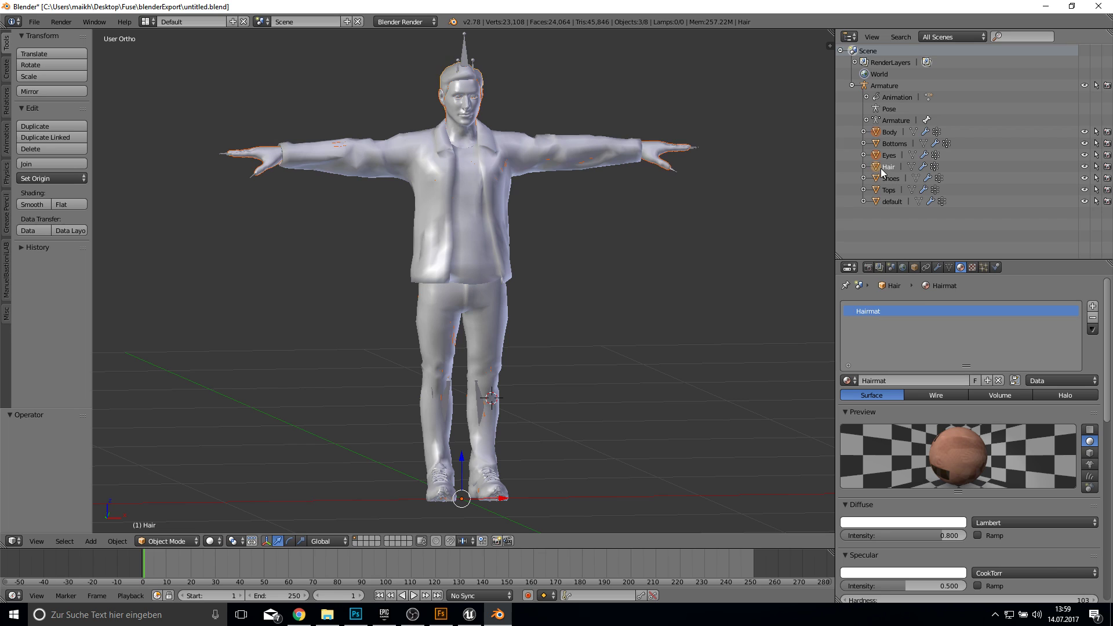
pyautogui.keyDown('ctrl'); pyautogui.click(887, 201); pyautogui.keyUp('ctrl')
pyautogui.press('x')
pyautogui.click(697, 202)
pyautogui.moveTo(636, 203); pyautogui.dragTo(367, 149, button='middle')
# - Export the trousers and armature as FBX to the blenderExport folder under the name jeanswithoutbody.fbx
pyautogui.click(35, 21)
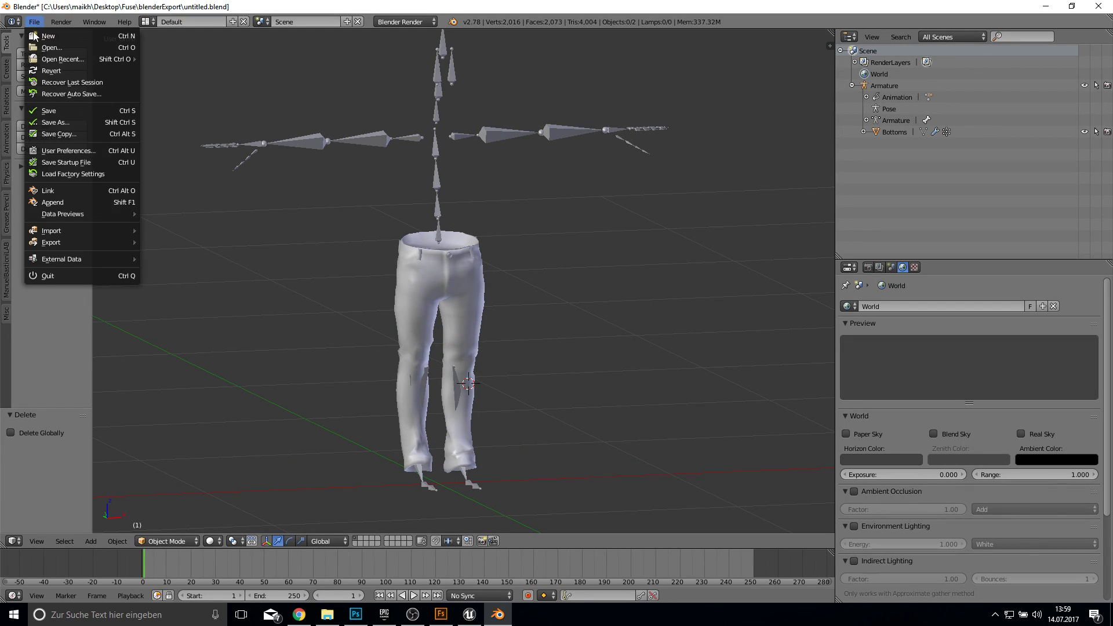
pyautogui.moveTo(61, 242)
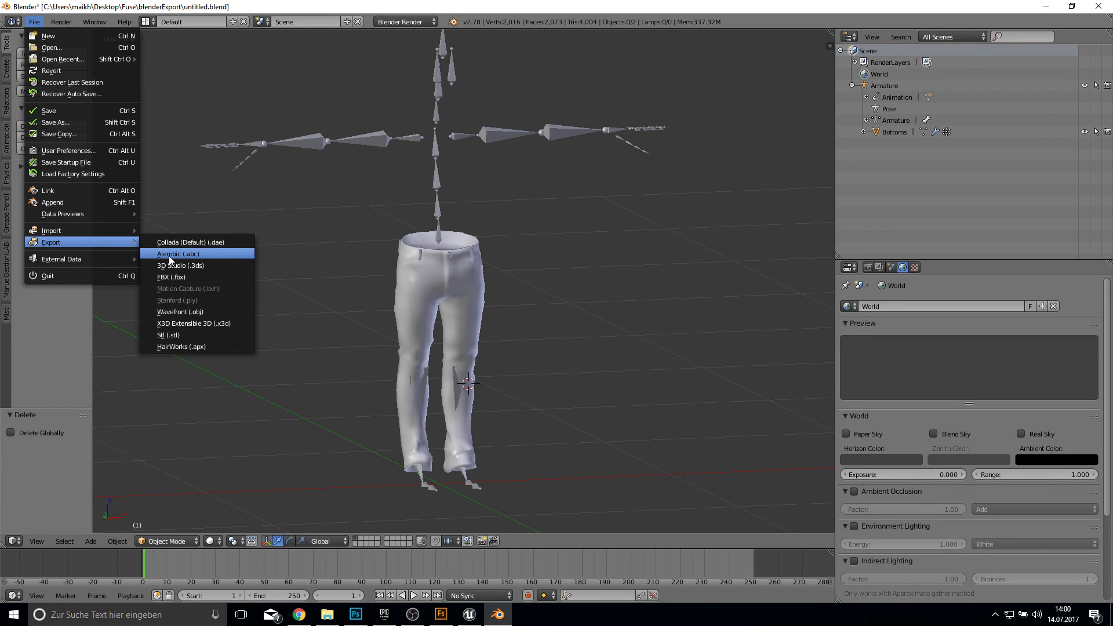
pyautogui.click(185, 277)
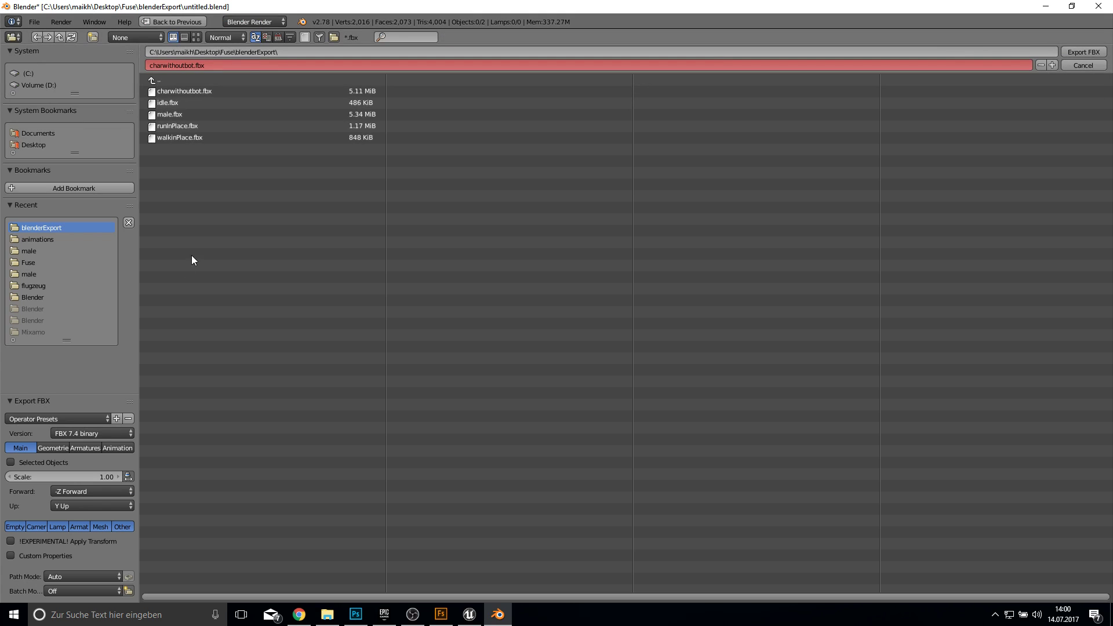
pyautogui.click(172, 65)
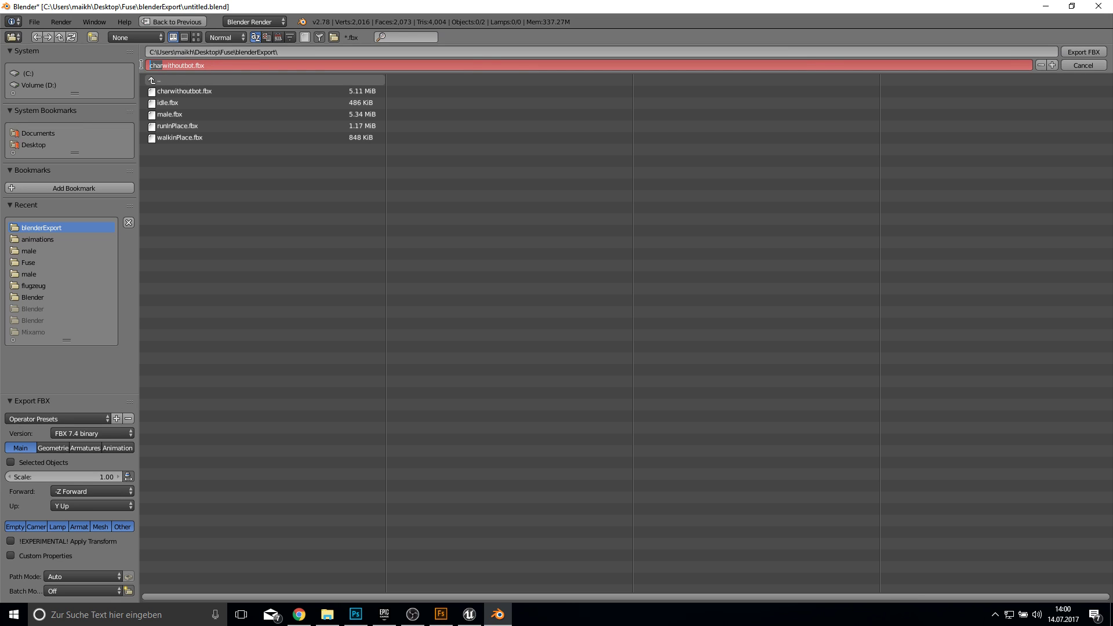
pyautogui.write('jeans')
pyautogui.press('Return')
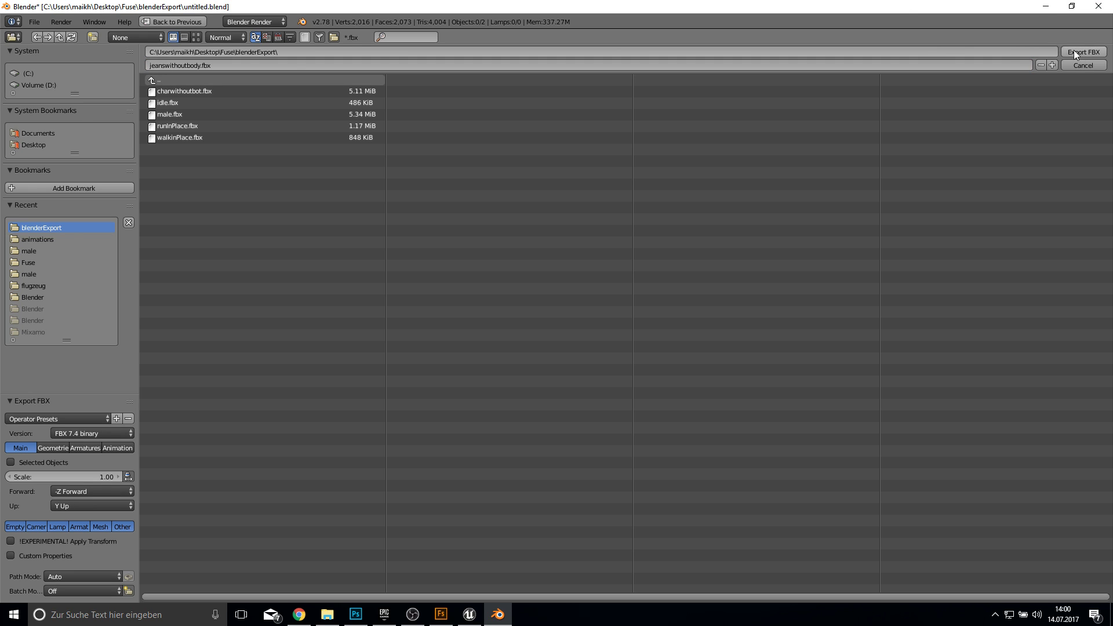
pyautogui.click(1074, 51)
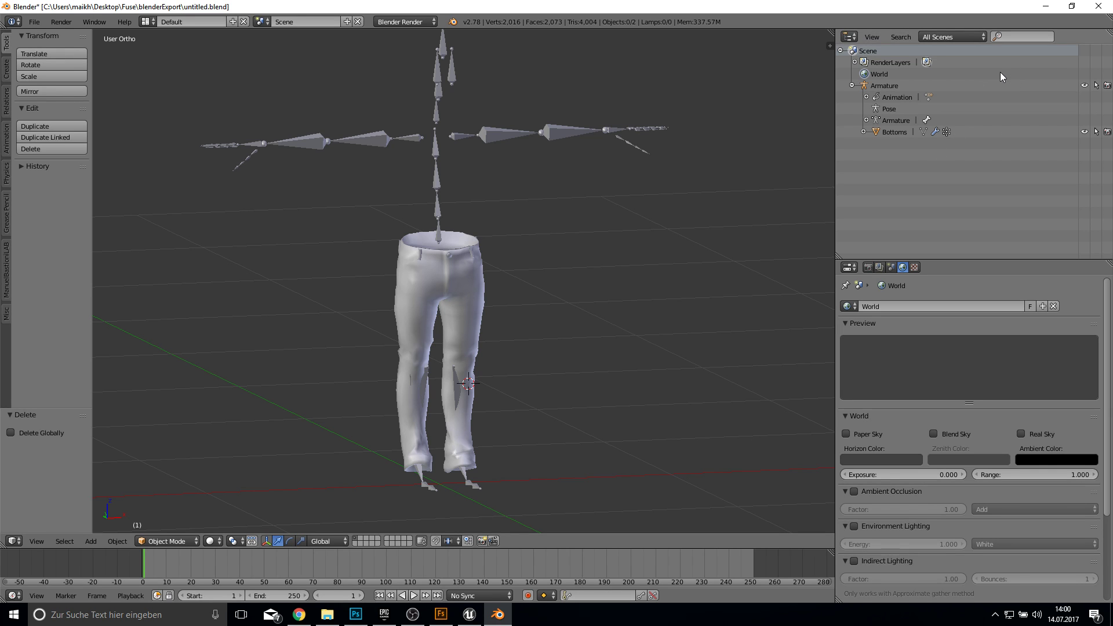
# - Switch to the Unreal Editor and create a folder named test inside the fuse content folder
pyautogui.hotkey('alt', 'Tab')
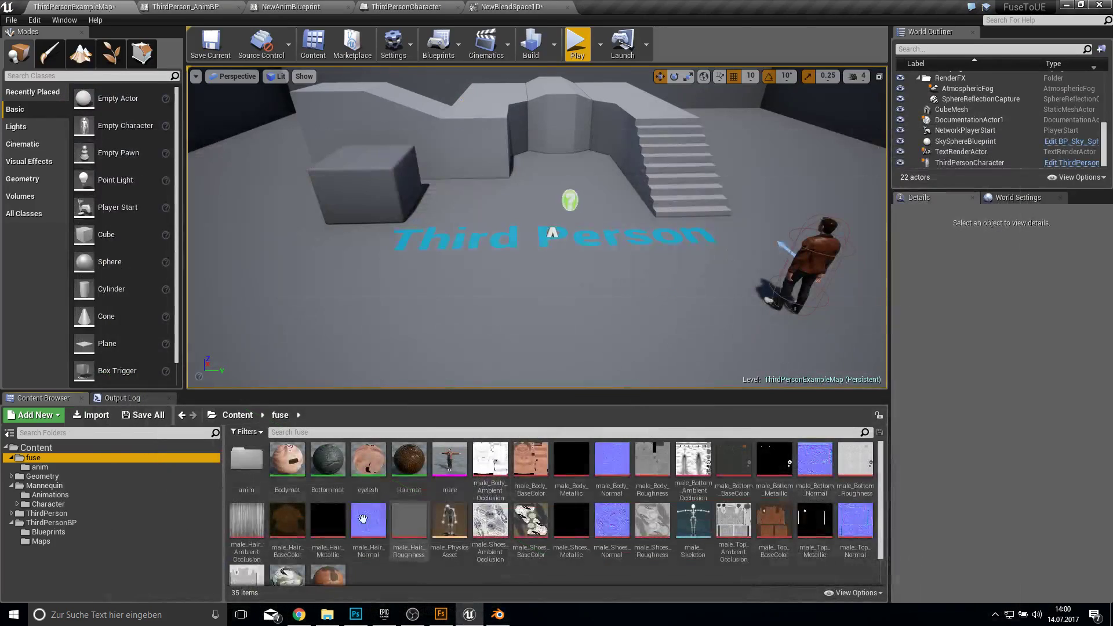
pyautogui.rightClick(46, 459)
pyautogui.click(81, 263)
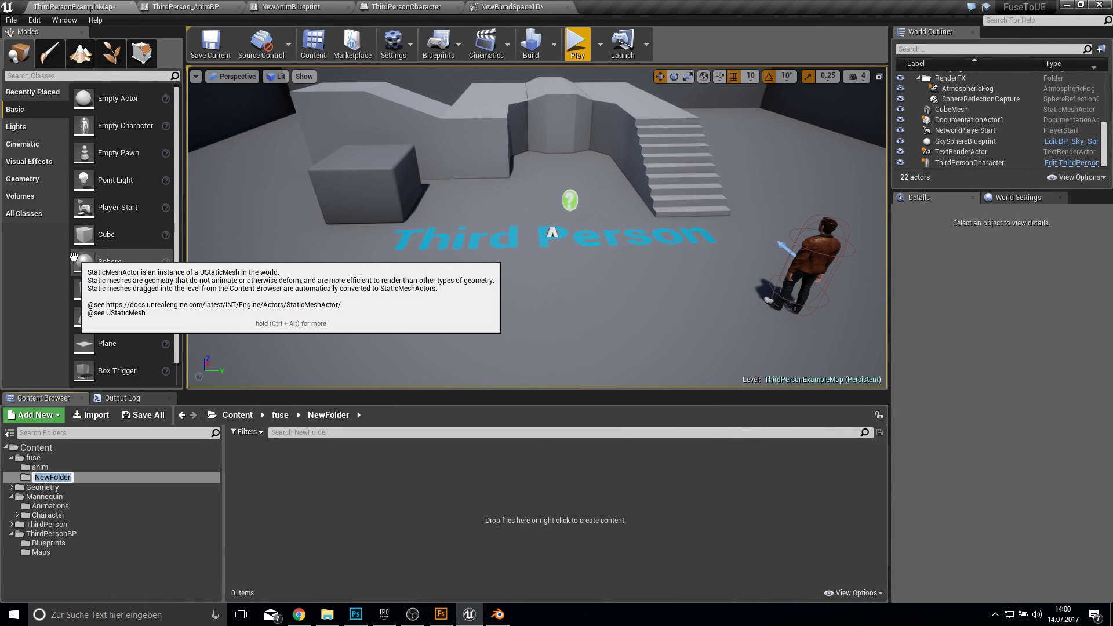
pyautogui.write('test')
pyautogui.press('Return')
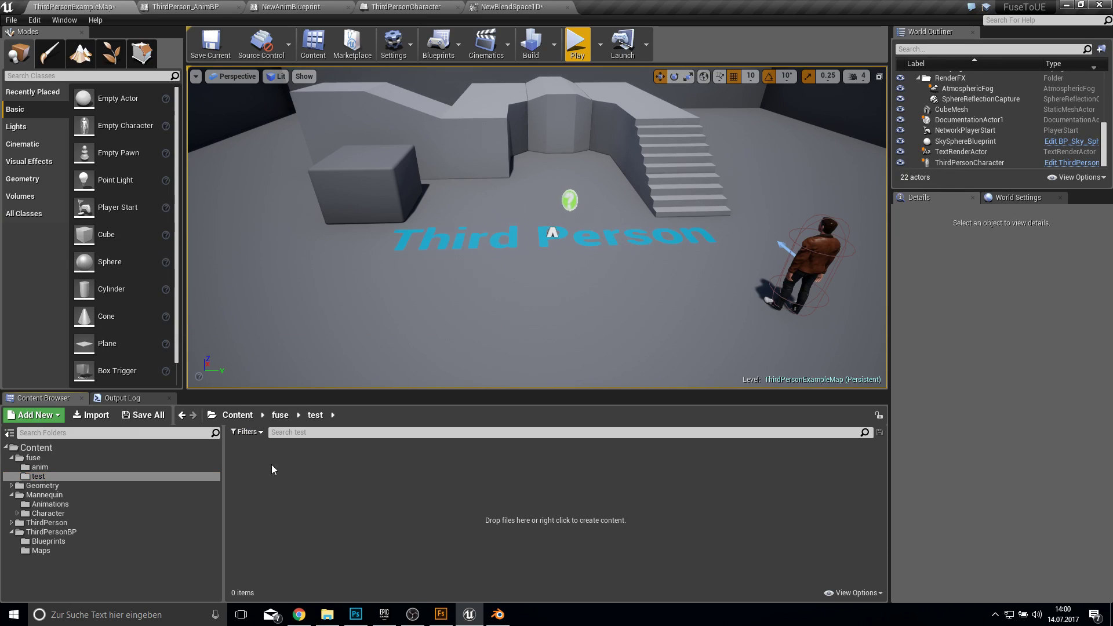
# - Import charwithoutbot.fbx into the test folder using male_Skeleton, and delete the animation sequence imported with it
pyautogui.click(104, 420)
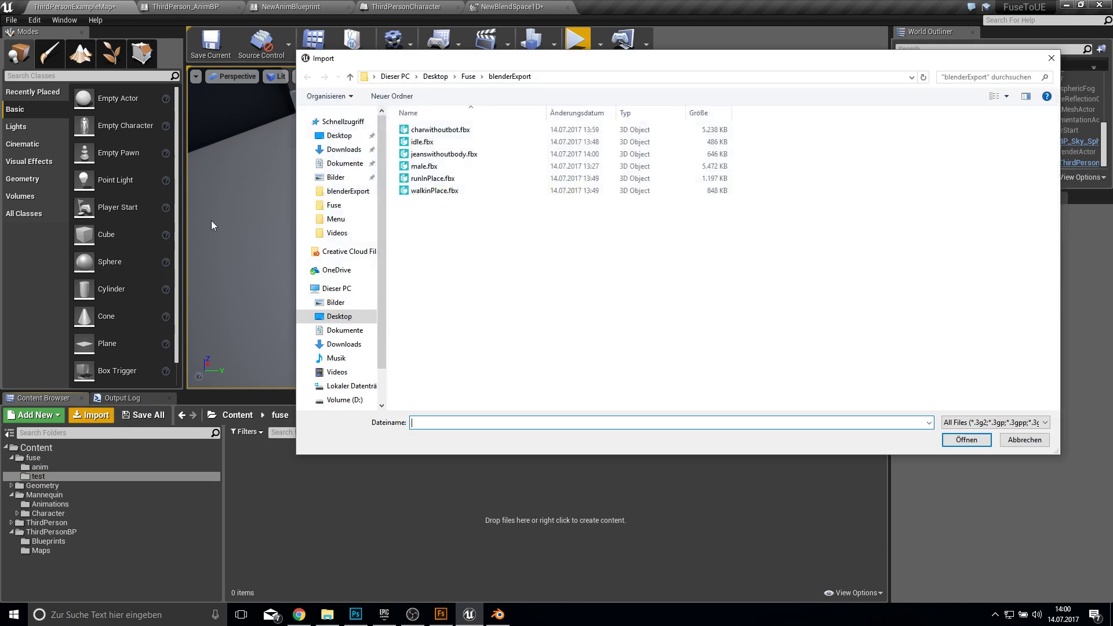
pyautogui.doubleClick(461, 130)
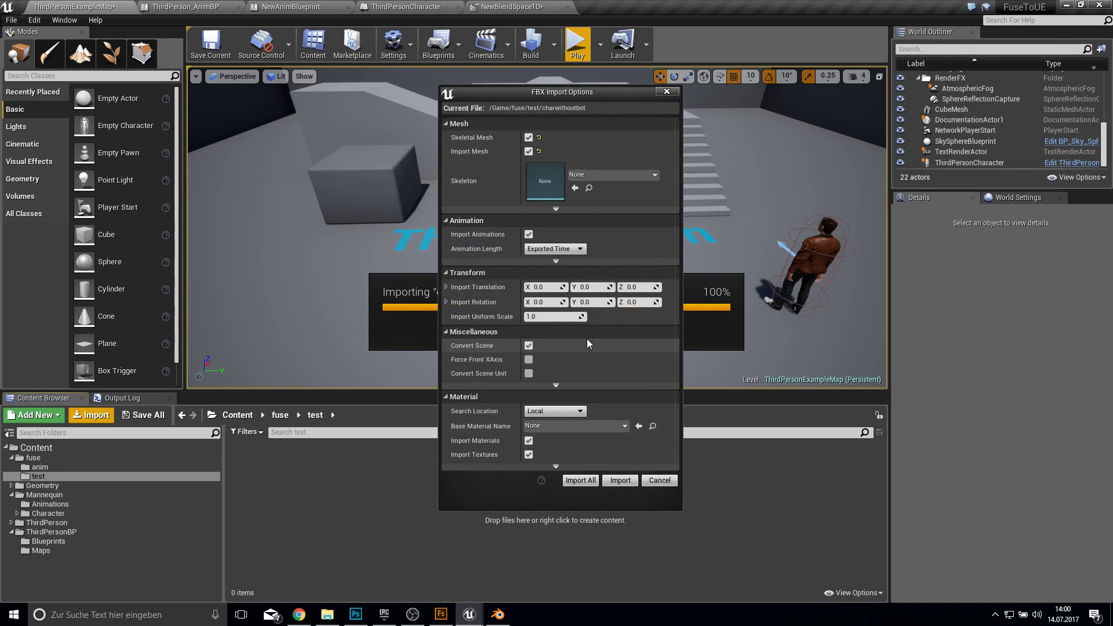
pyautogui.click(583, 175)
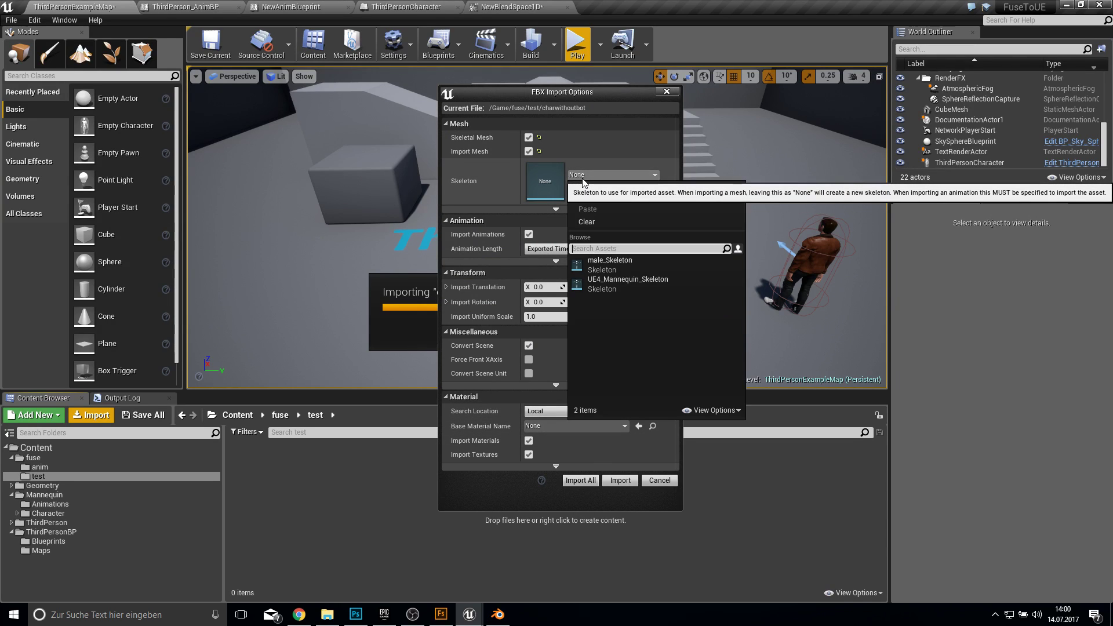
pyautogui.click(594, 262)
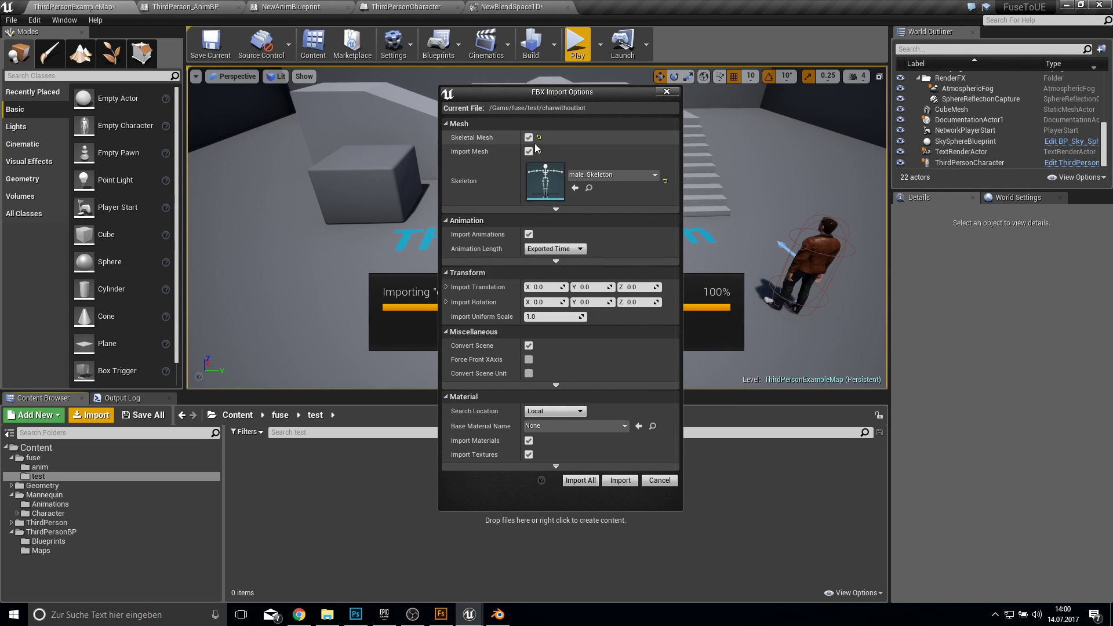
pyautogui.click(579, 481)
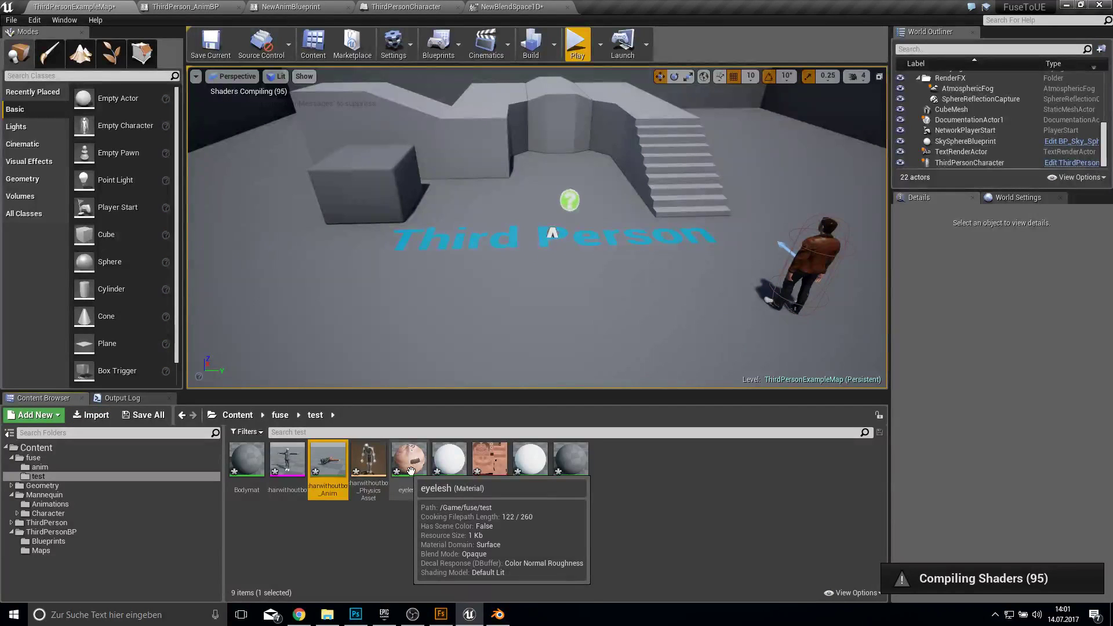
pyautogui.press('Delete')
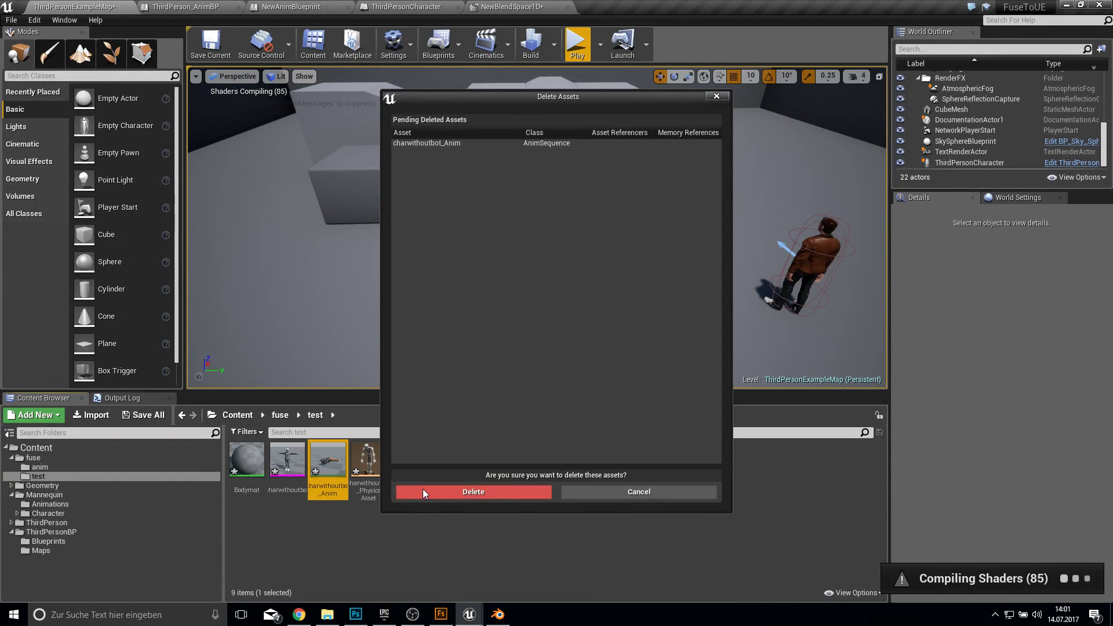
pyautogui.click(423, 489)
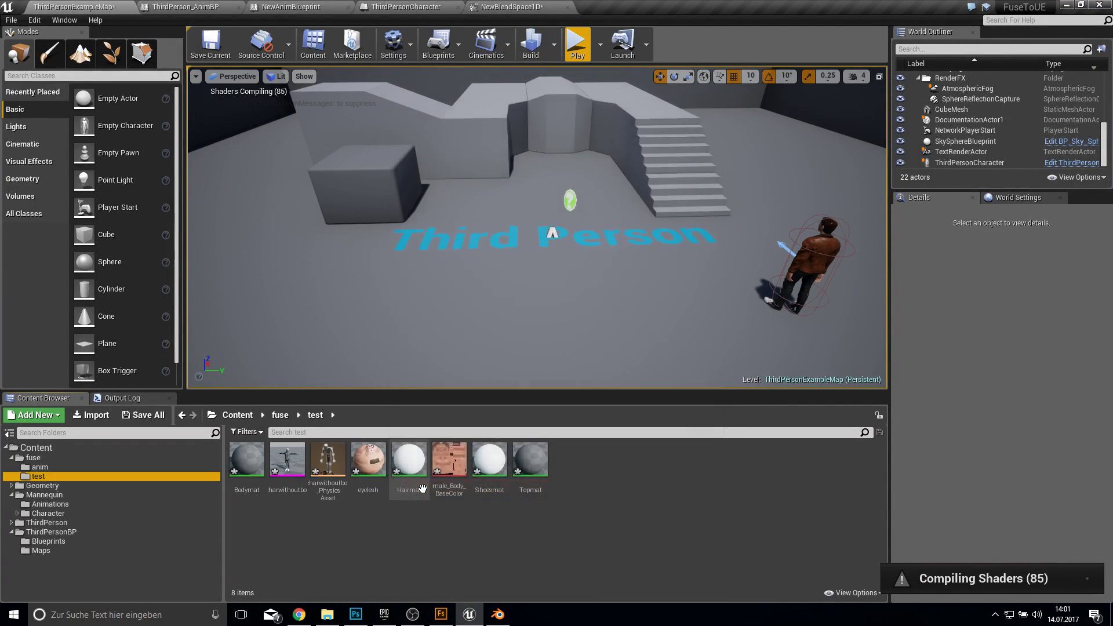
# - Open the charwithoutbot mesh and assign the original Shoesmat and Hairmat from the fuse folder to its shoes and hair slots
pyautogui.doubleClick(287, 459)
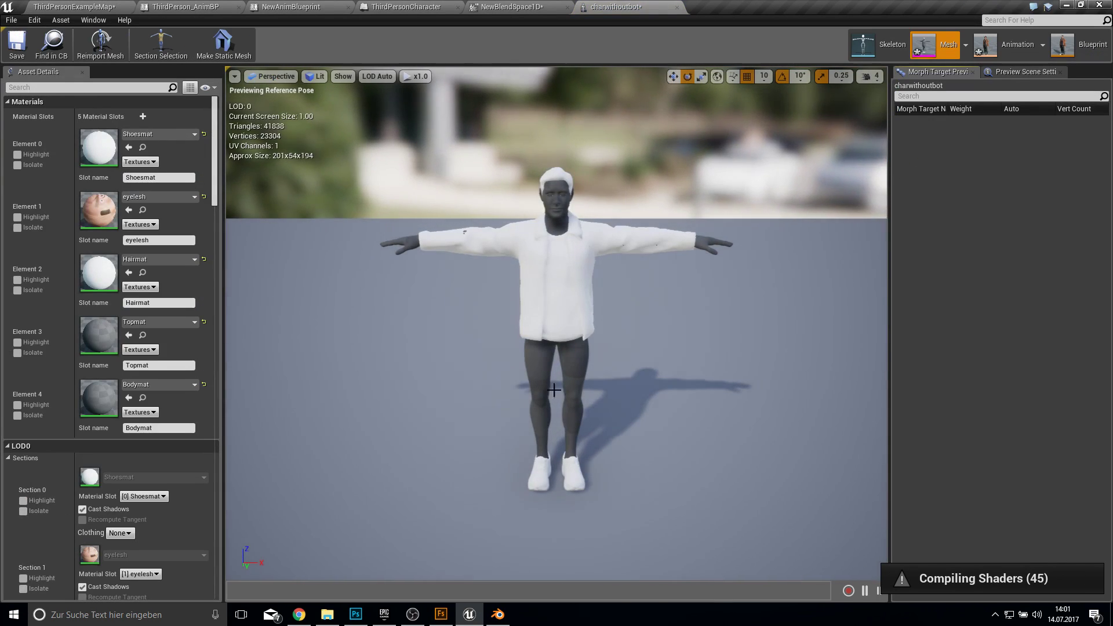
pyautogui.click(157, 134)
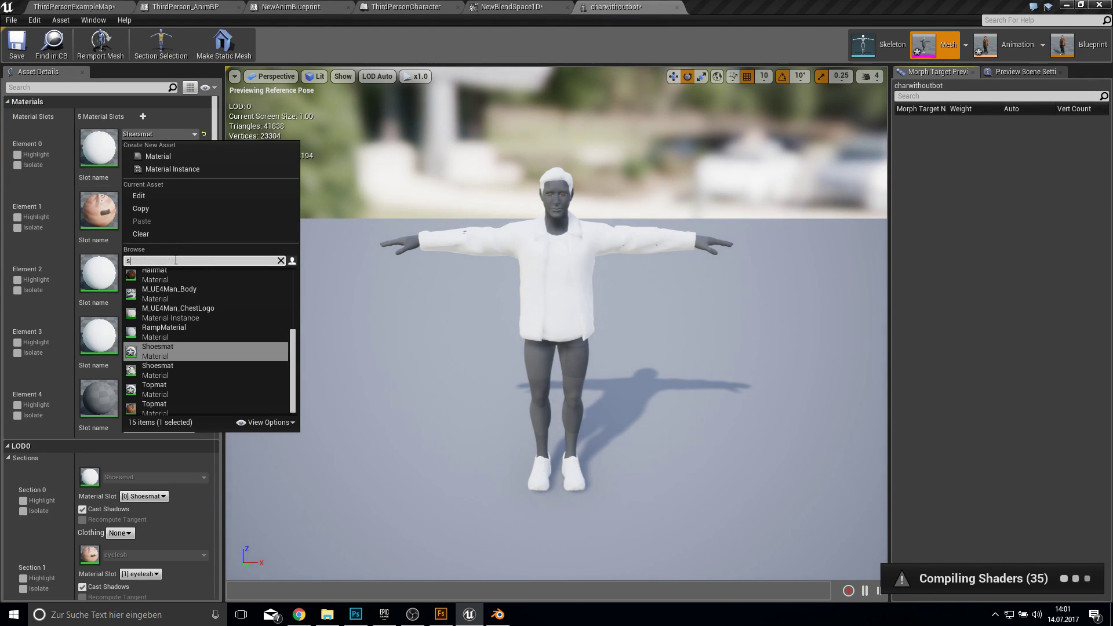
pyautogui.write('shoes')
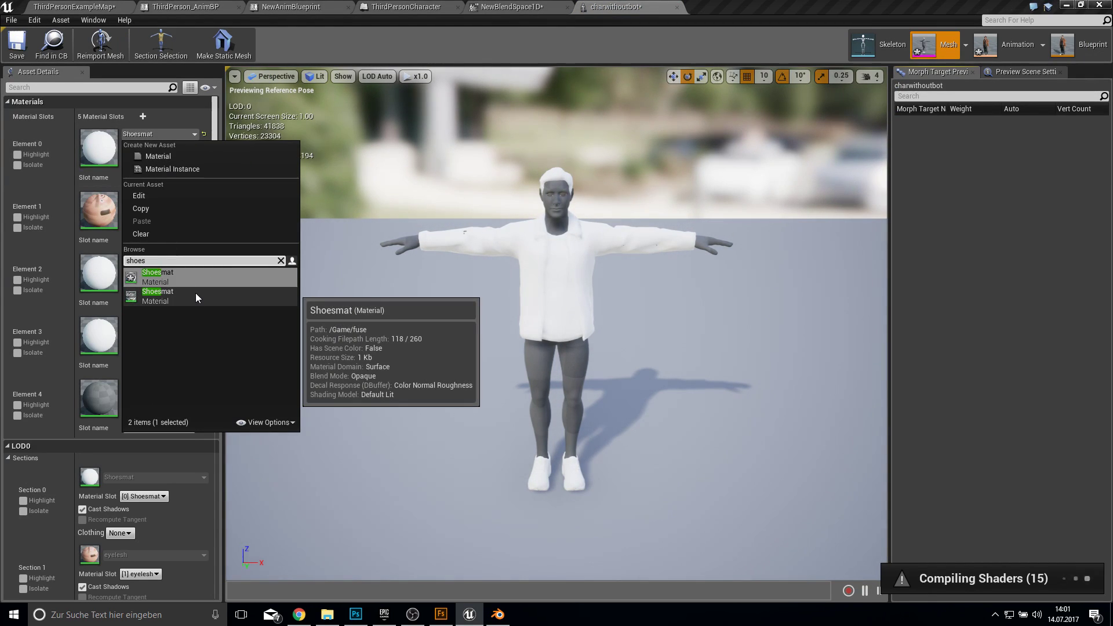
pyautogui.click(196, 298)
pyautogui.click(144, 260)
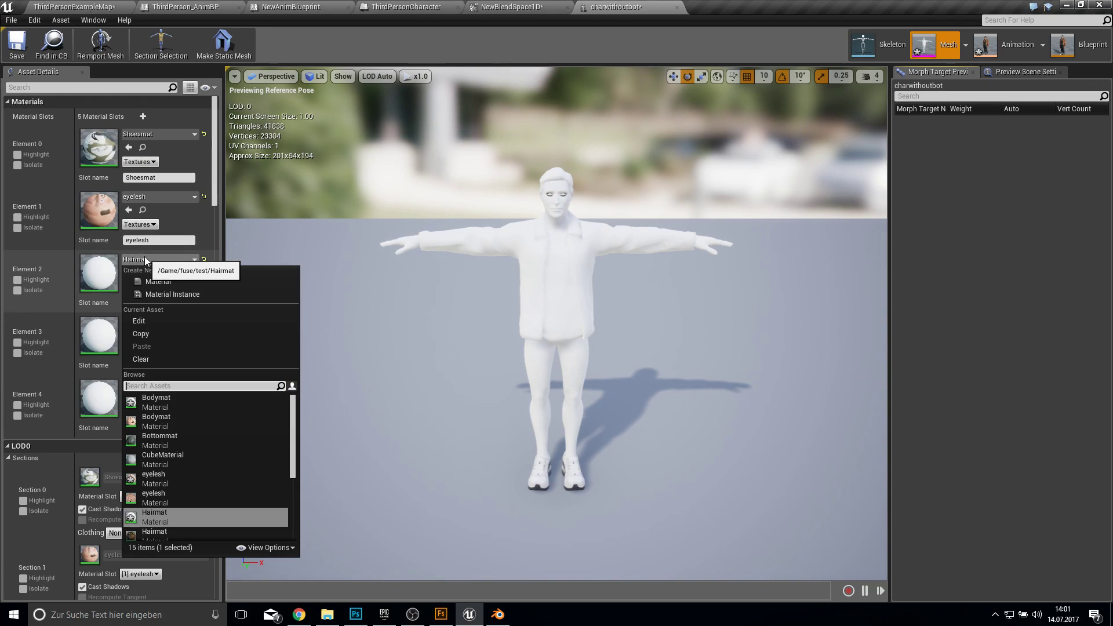
pyautogui.write('hair')
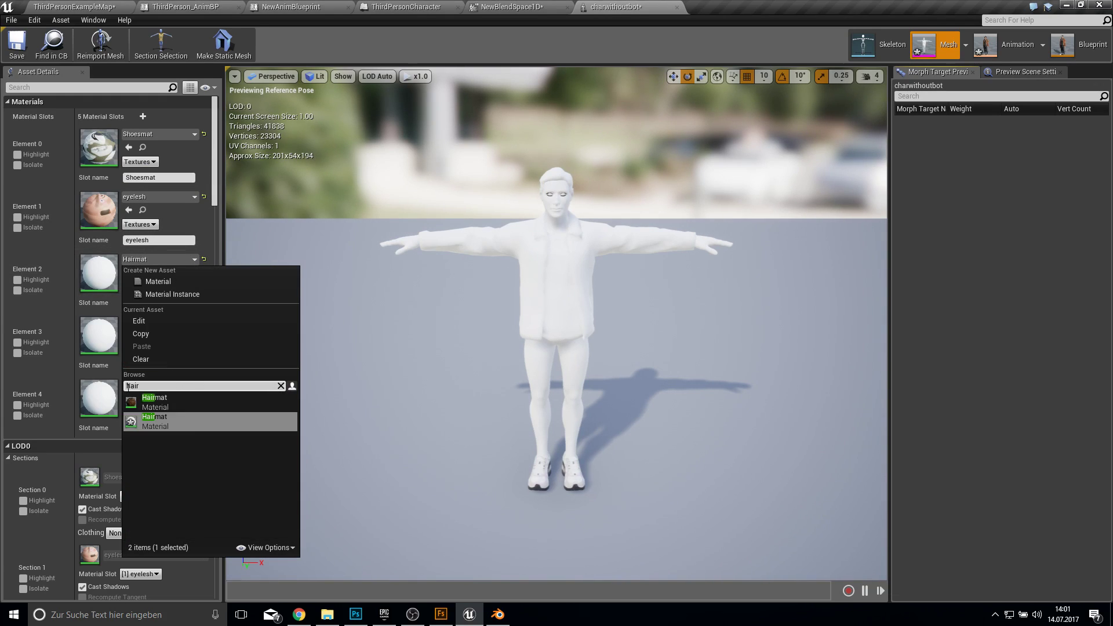
pyautogui.click(168, 421)
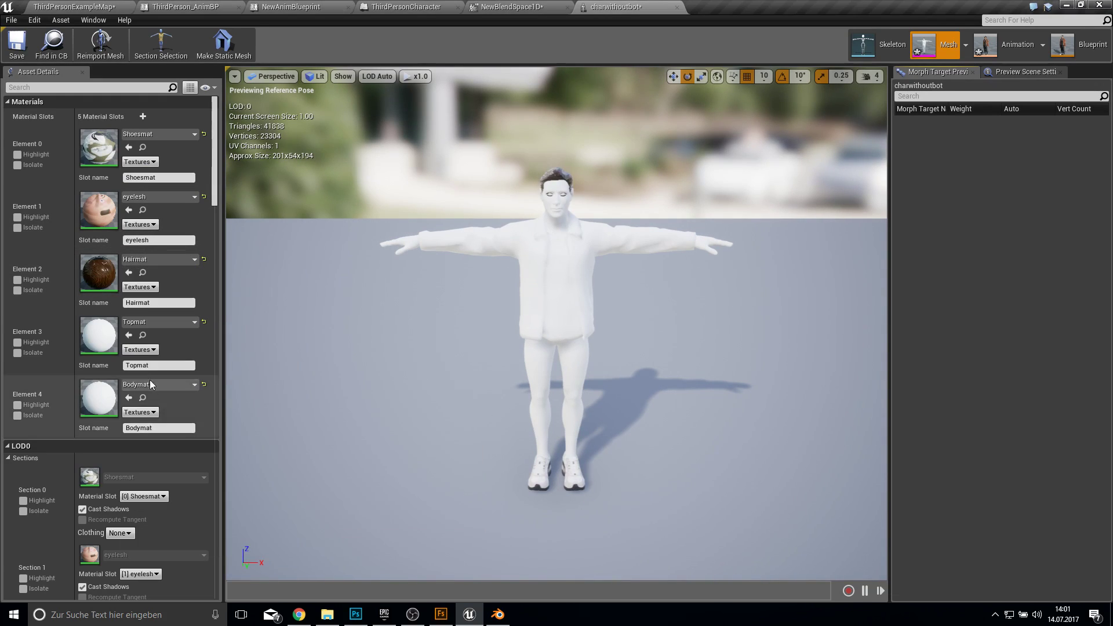
# - Assign the original Topmat and Bodymat from the fuse folder to the mesh's top and body slots
pyautogui.click(139, 322)
pyautogui.write('top')
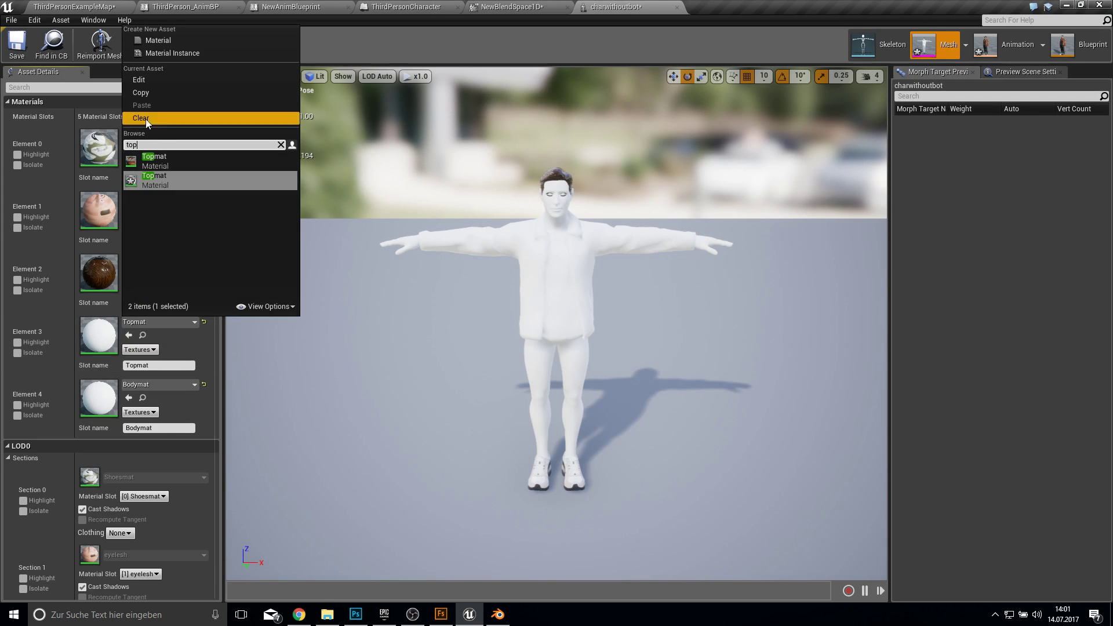
pyautogui.click(148, 161)
pyautogui.click(143, 386)
pyautogui.write('b')
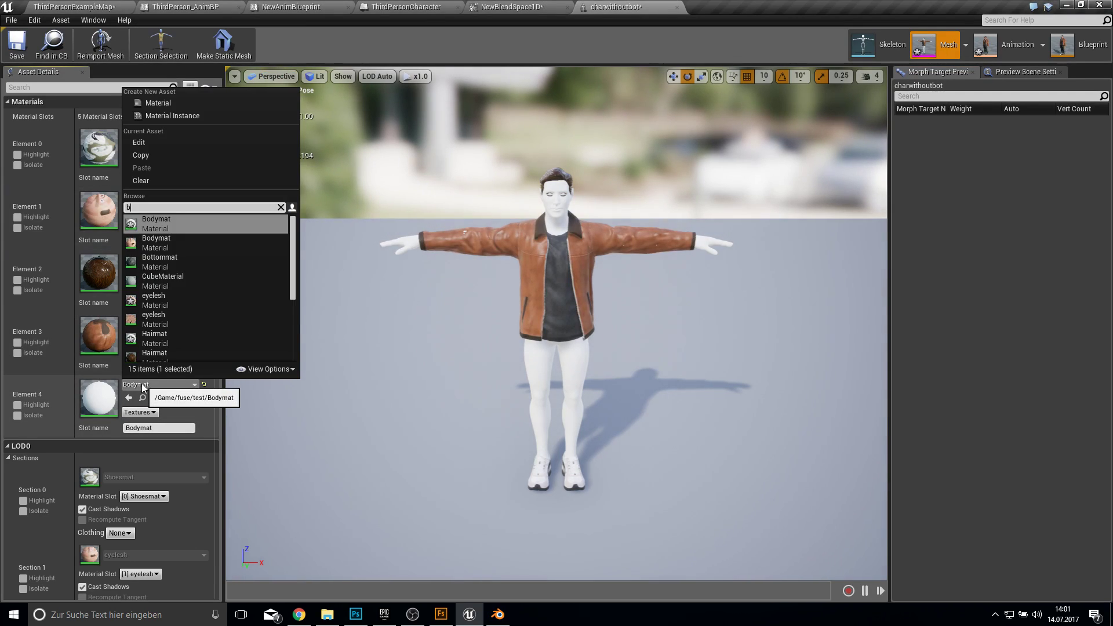
pyautogui.write('ody')
pyautogui.click(164, 224)
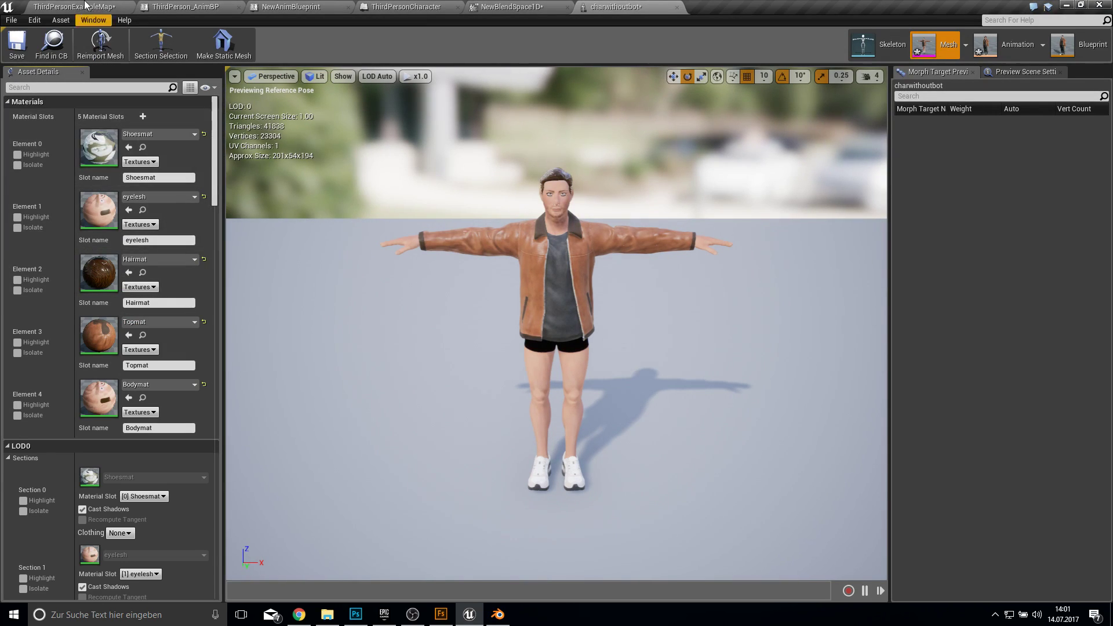
# - Return to the ThirdPersonExampleMap level and create a folder named jeans inside the test folder
pyautogui.click(85, 6)
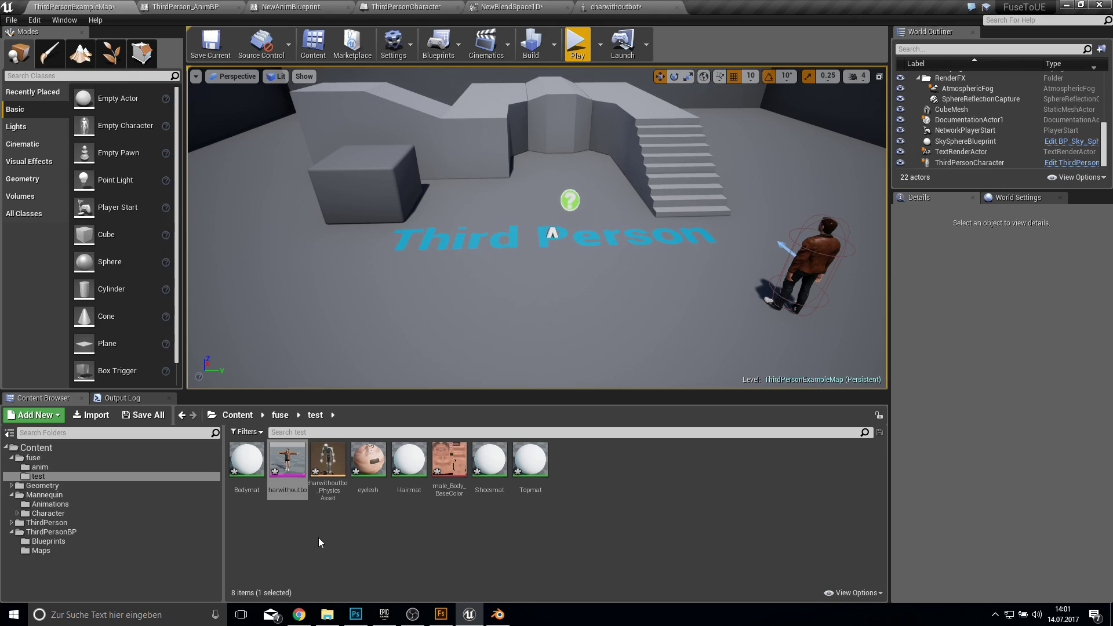
pyautogui.rightClick(298, 533)
pyautogui.click(330, 207)
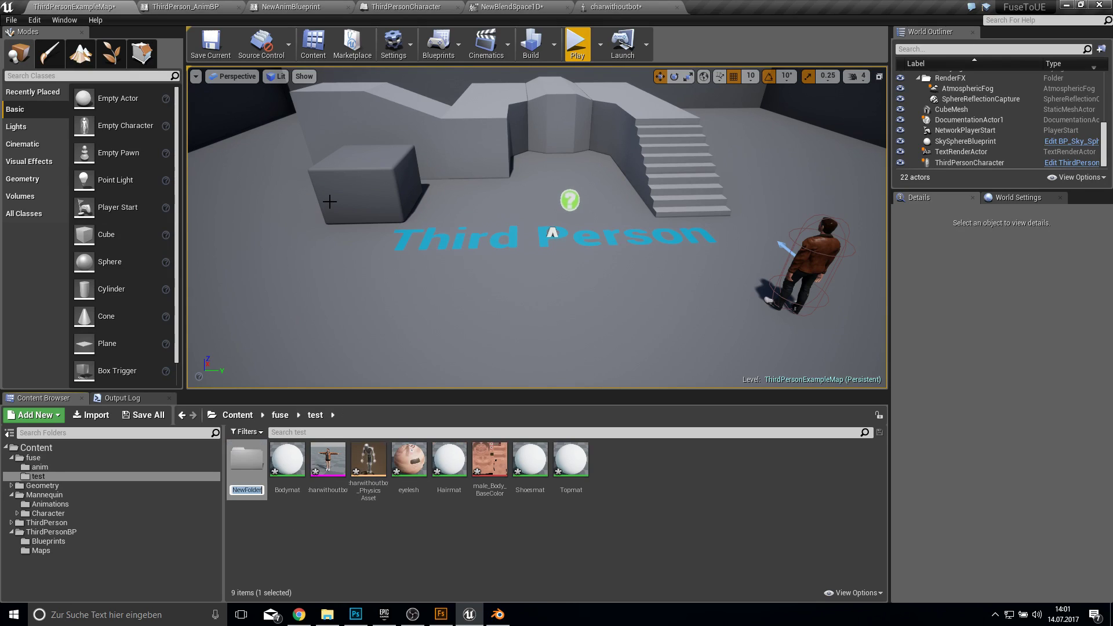
pyautogui.write('jeans')
pyautogui.press('Return')
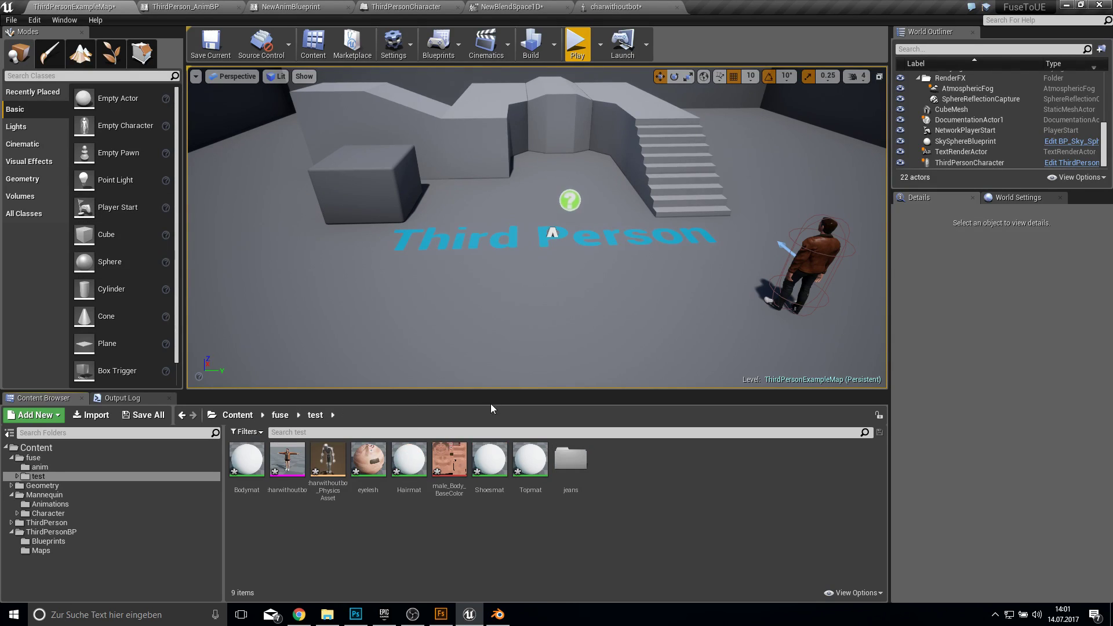
# - Import jeanswithoutbody.fbx into the jeans folder as a skeletal mesh using male_Skeleton
pyautogui.doubleClick(570, 459)
pyautogui.click(91, 415)
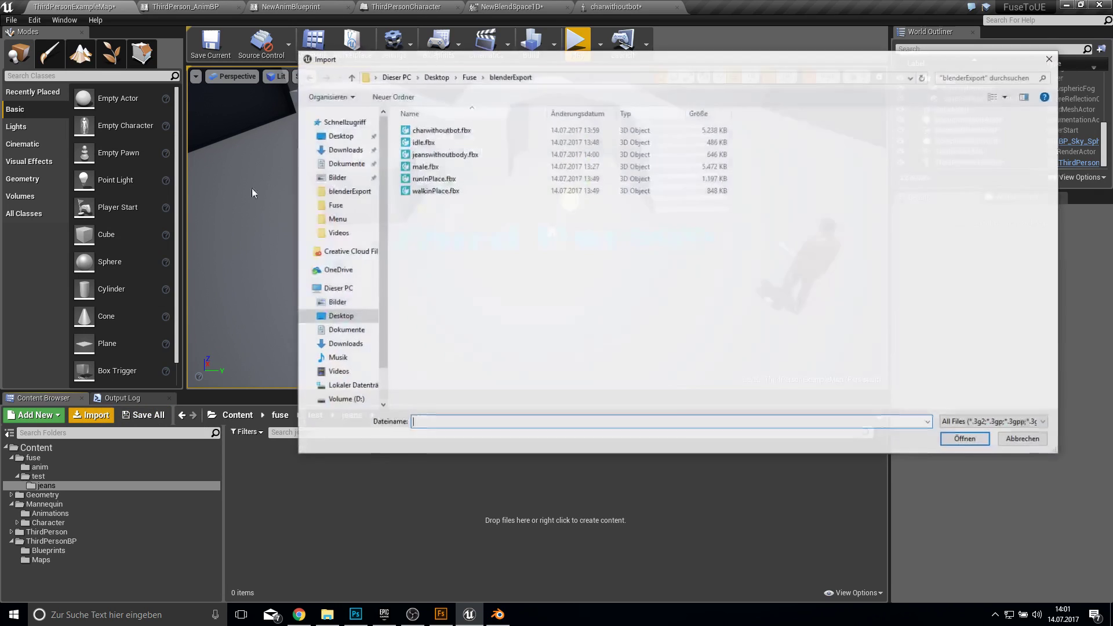
pyautogui.doubleClick(444, 155)
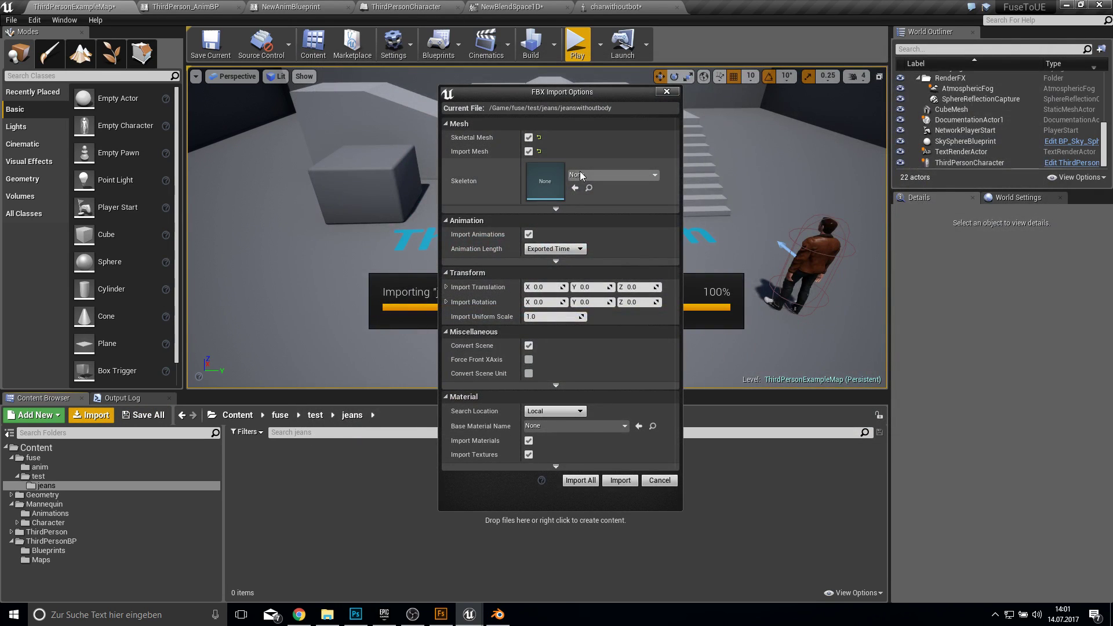
pyautogui.click(582, 176)
pyautogui.click(607, 260)
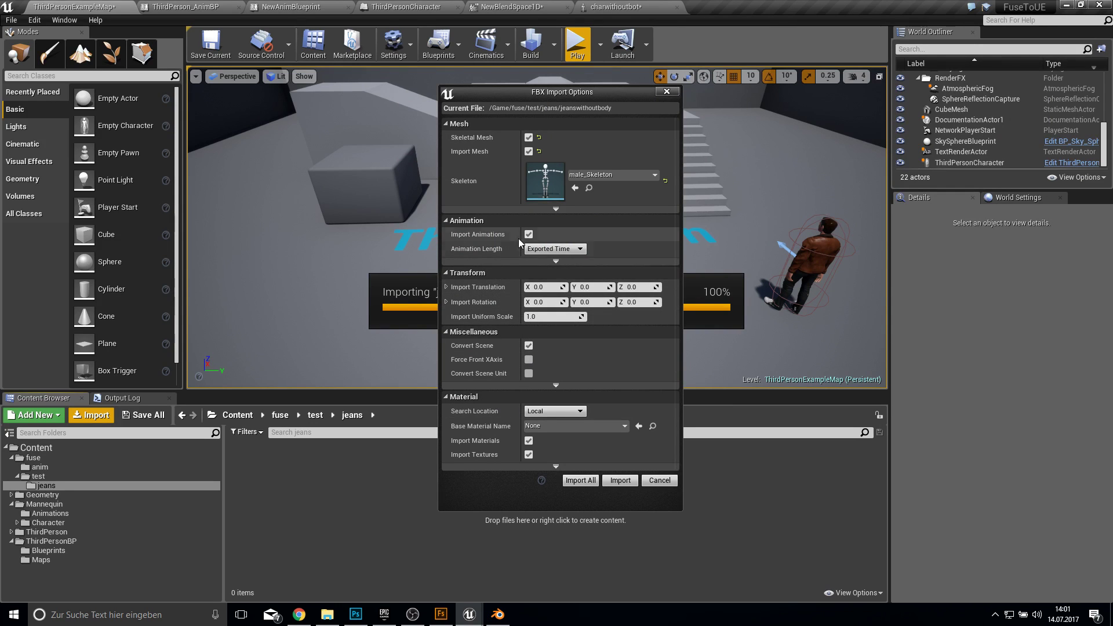
pyautogui.click(576, 481)
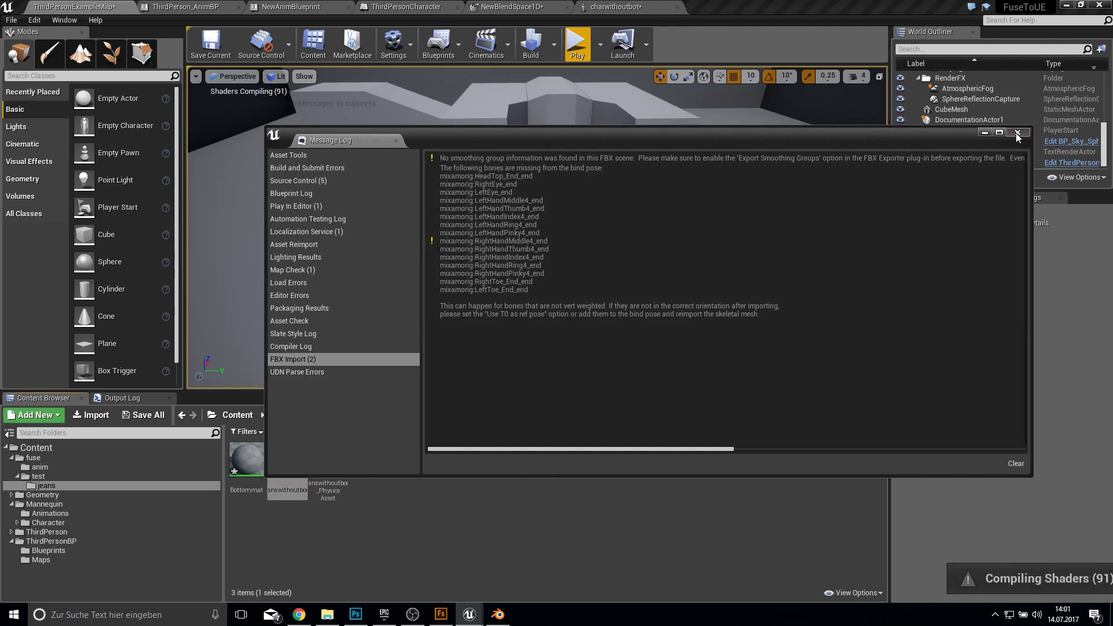
pyautogui.click(1019, 134)
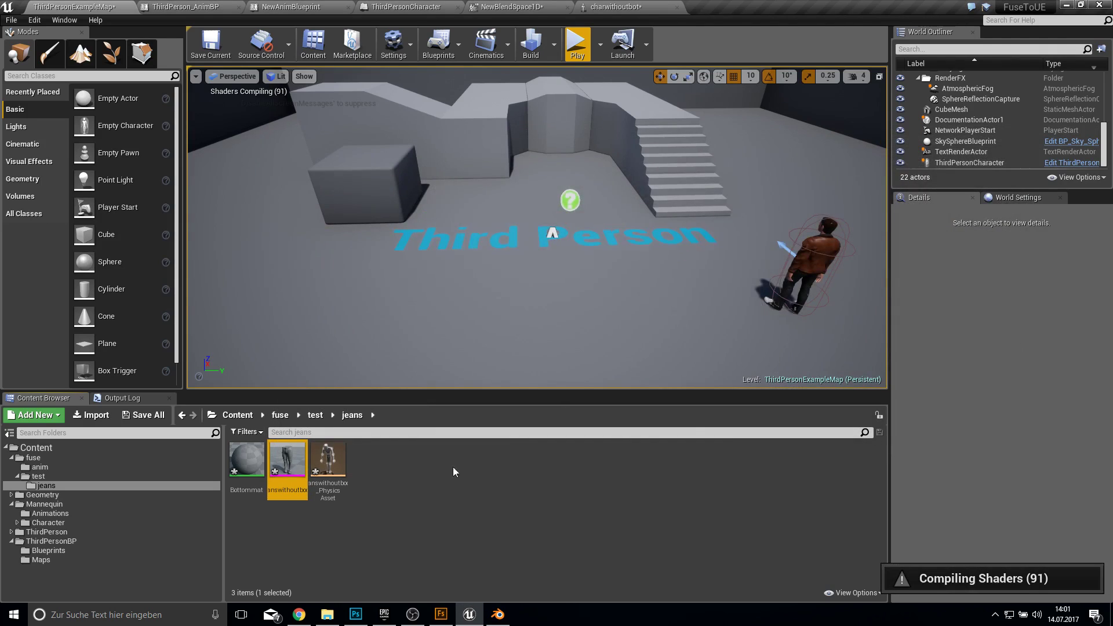
# - Assign the original Bottommat from the fuse folder to the jeanswithoutbody mesh, save it and return to the ThirdPersonExampleMap level
pyautogui.doubleClick(287, 461)
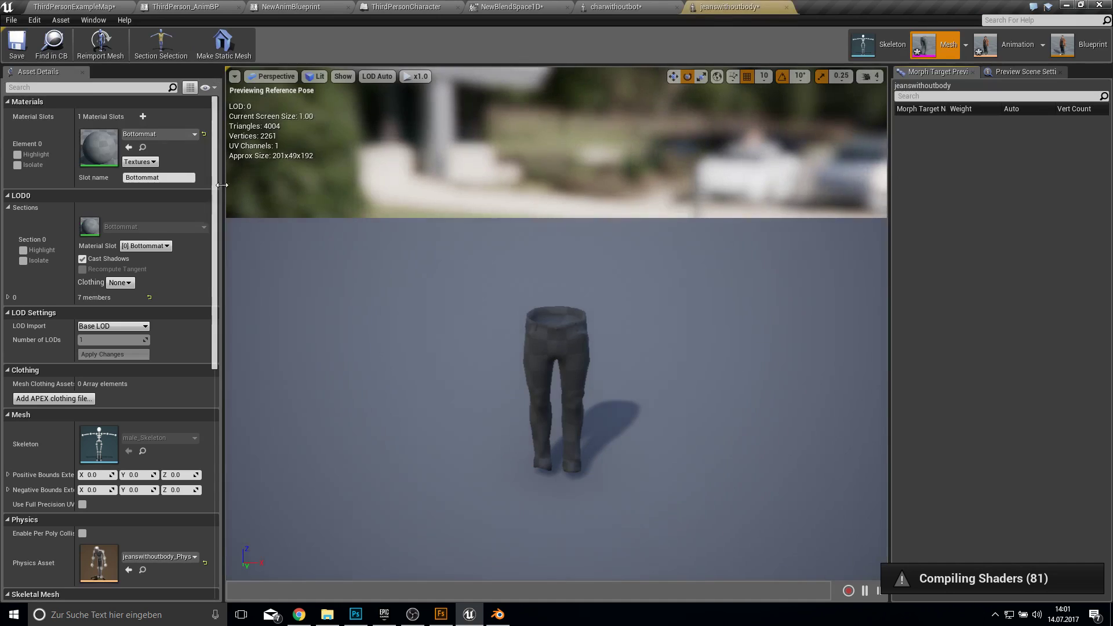
pyautogui.click(194, 134)
pyautogui.write('botto')
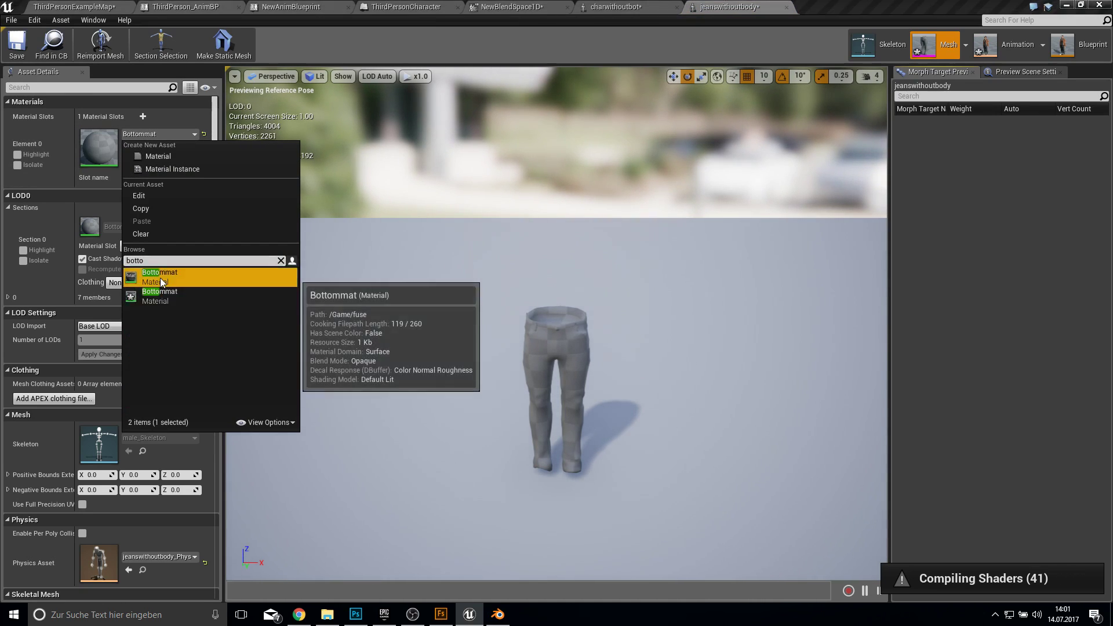
pyautogui.click(160, 277)
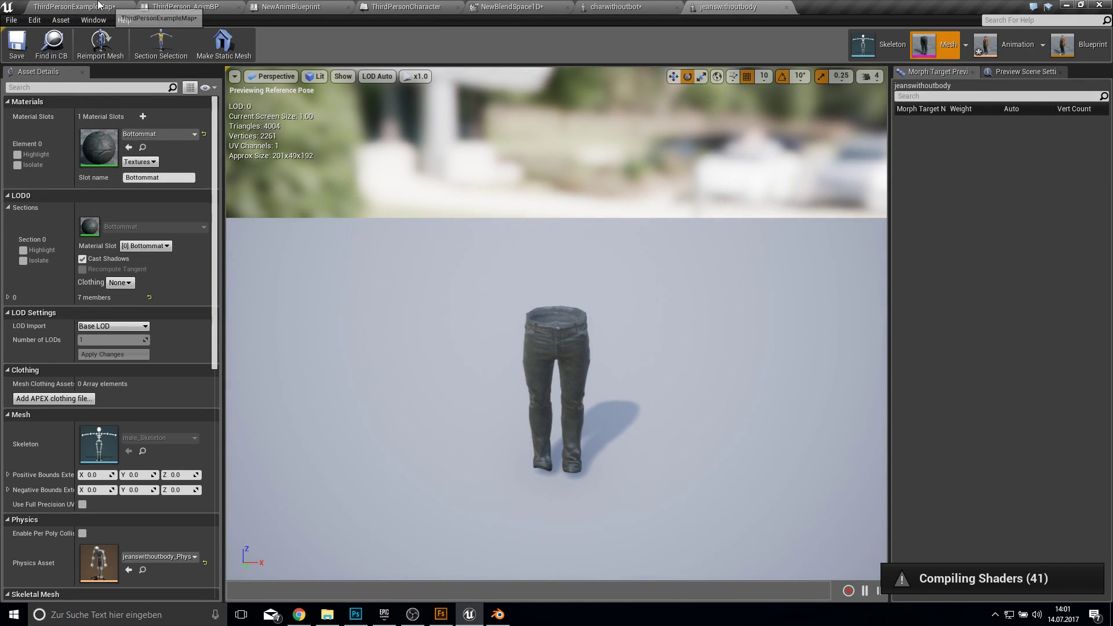
pyautogui.click(55, 40)
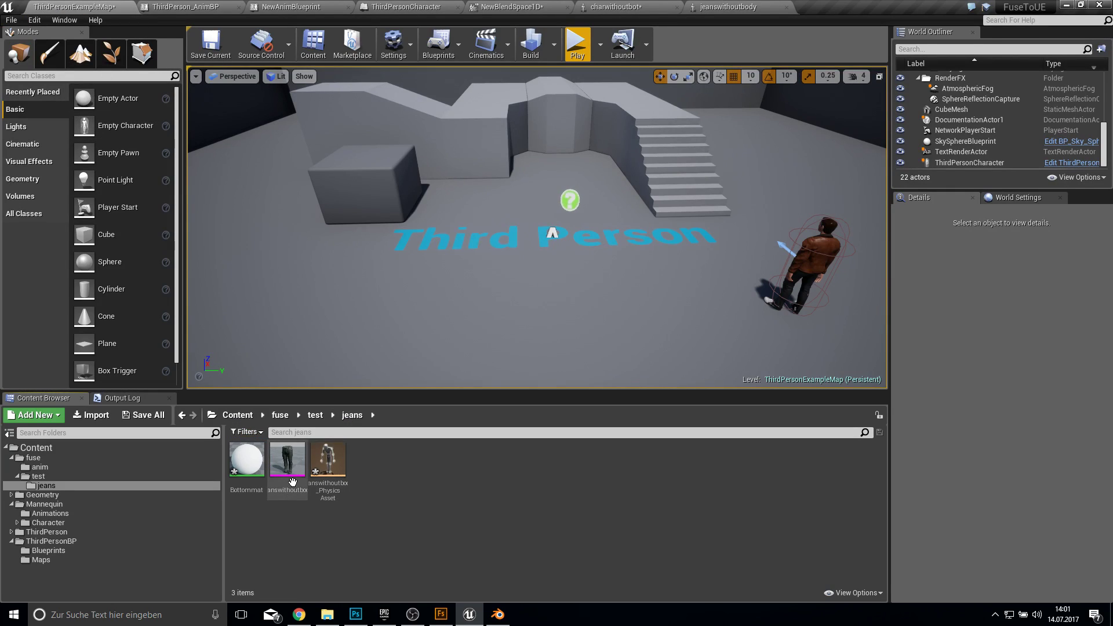
# - Set the inherited Mesh component of the ThirdPersonCharacter blueprint to charwithoutbot, and save the blueprint
pyautogui.click(406, 6)
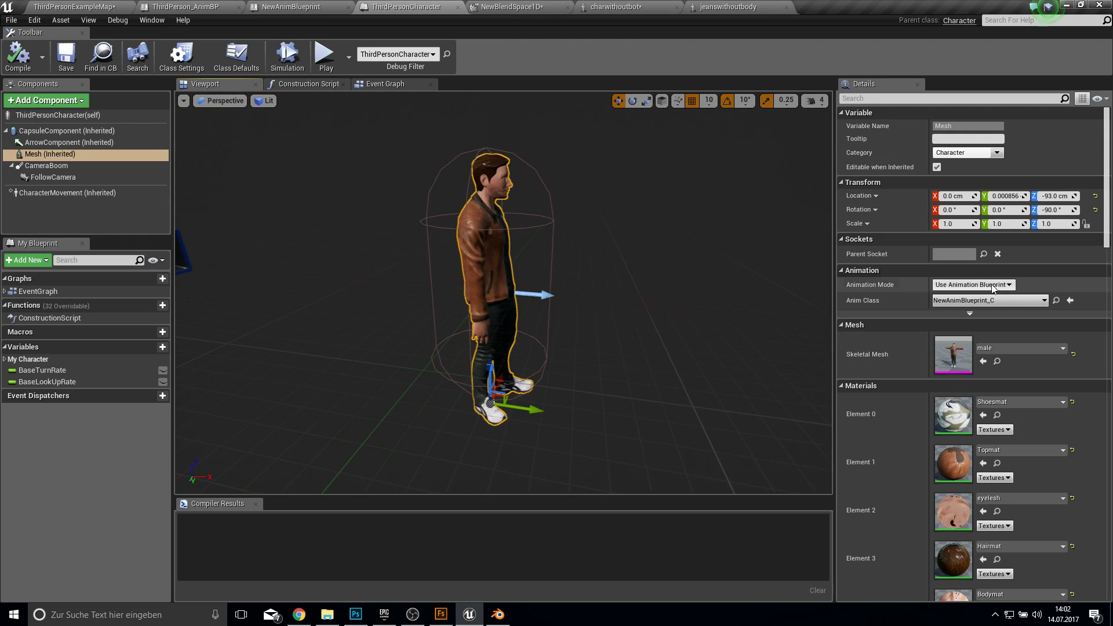
pyautogui.click(996, 349)
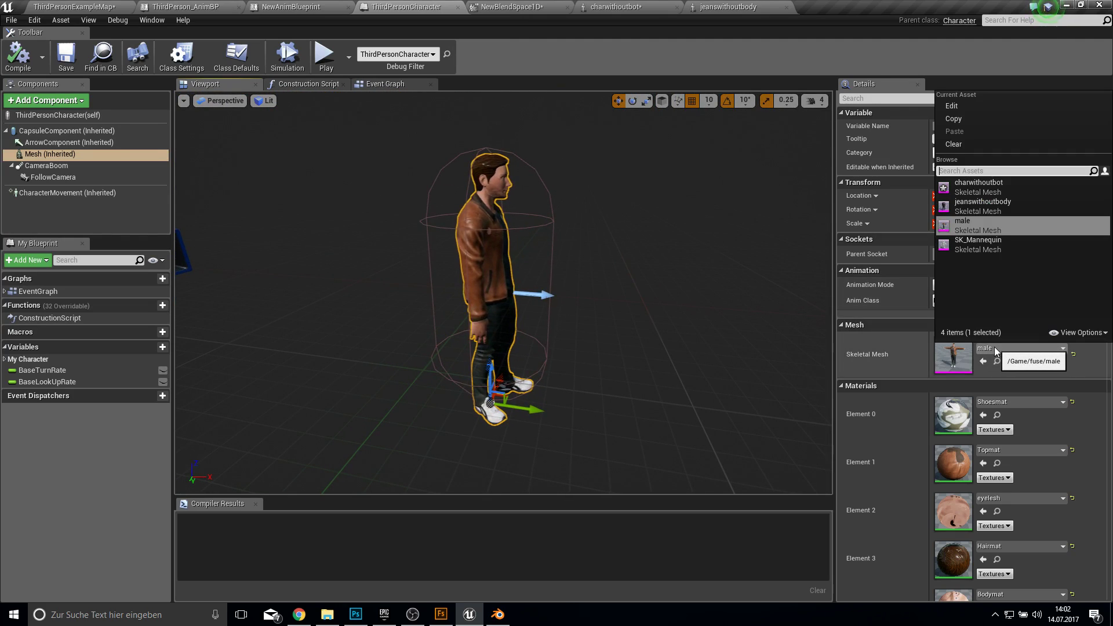
pyautogui.click(985, 184)
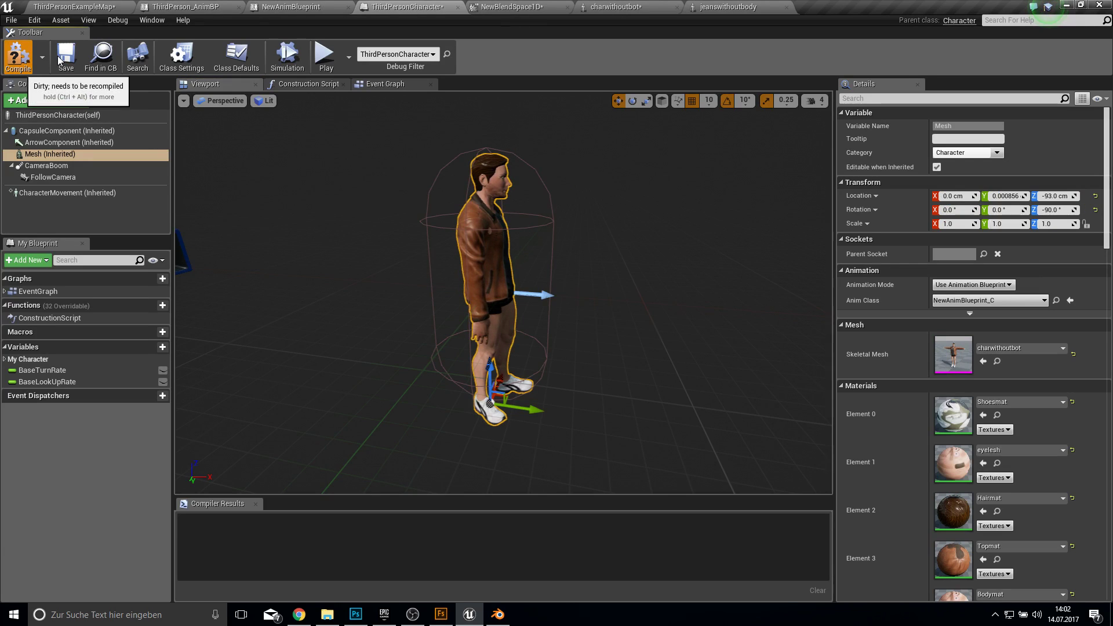
pyautogui.click(64, 57)
# - Add a Skeletal Mesh component to the character and parent it to the inherited Mesh component
pyautogui.click(63, 101)
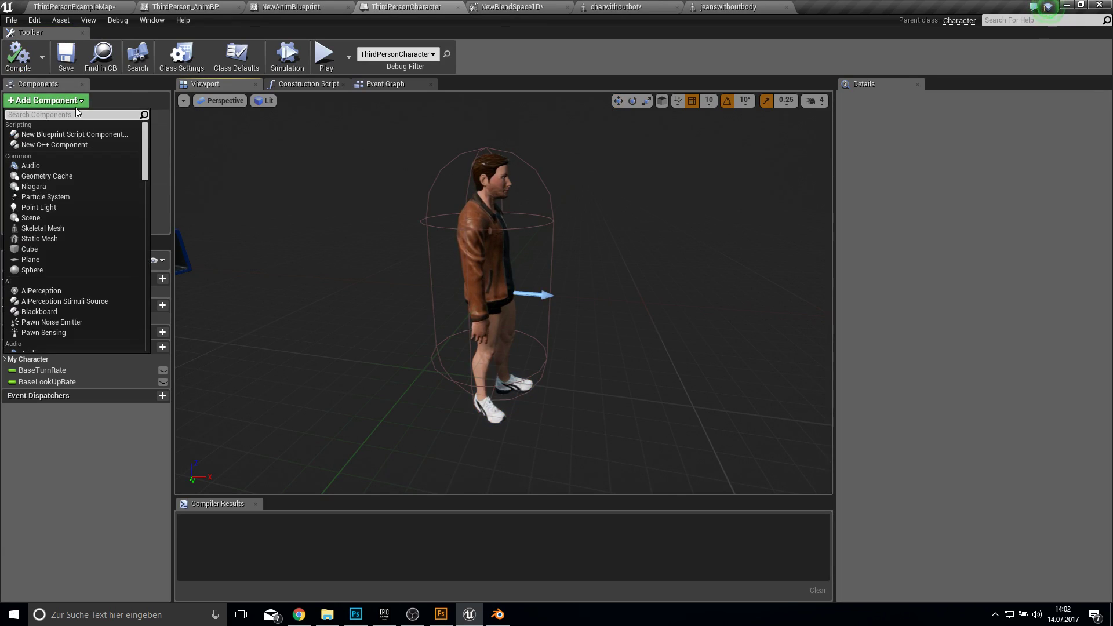
pyautogui.write('ske')
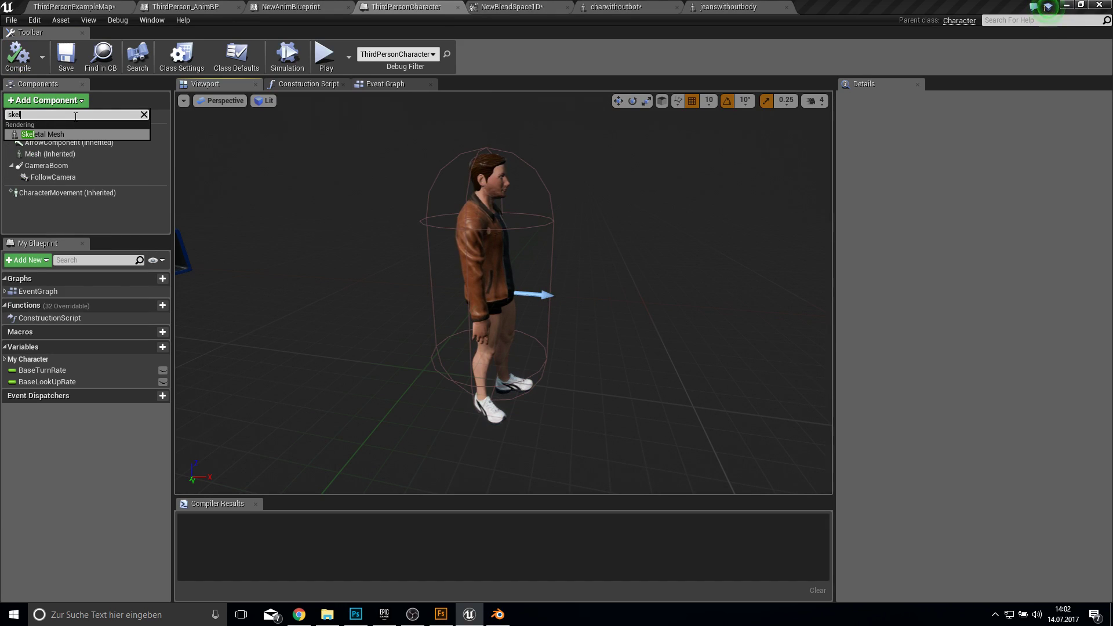
pyautogui.write('l')
pyautogui.click(42, 134)
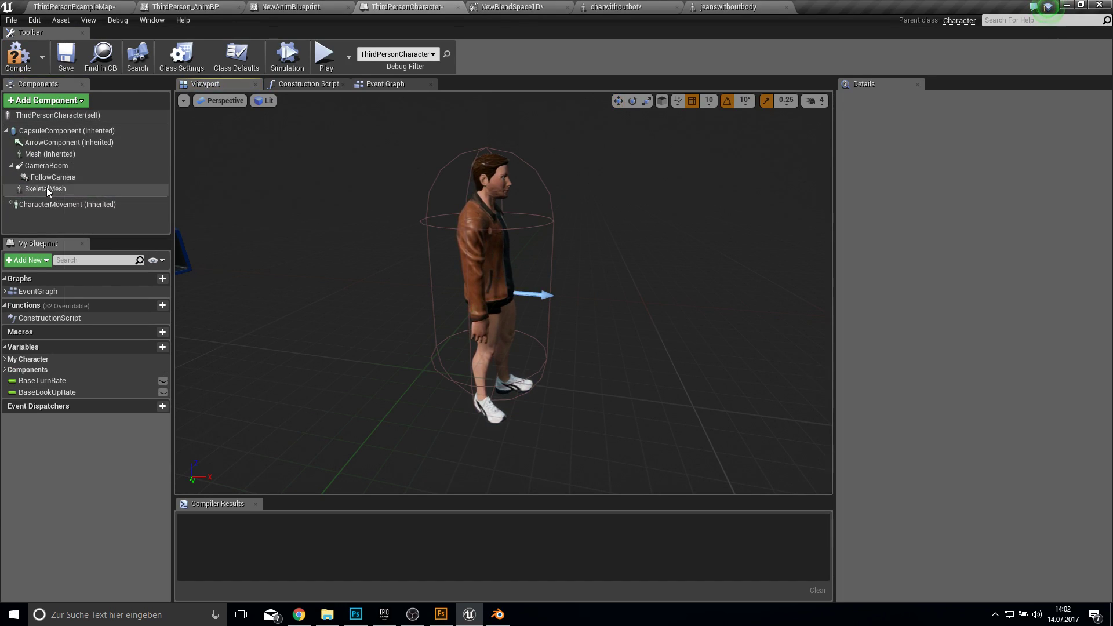
pyautogui.moveTo(49, 190); pyautogui.dragTo(46, 154)
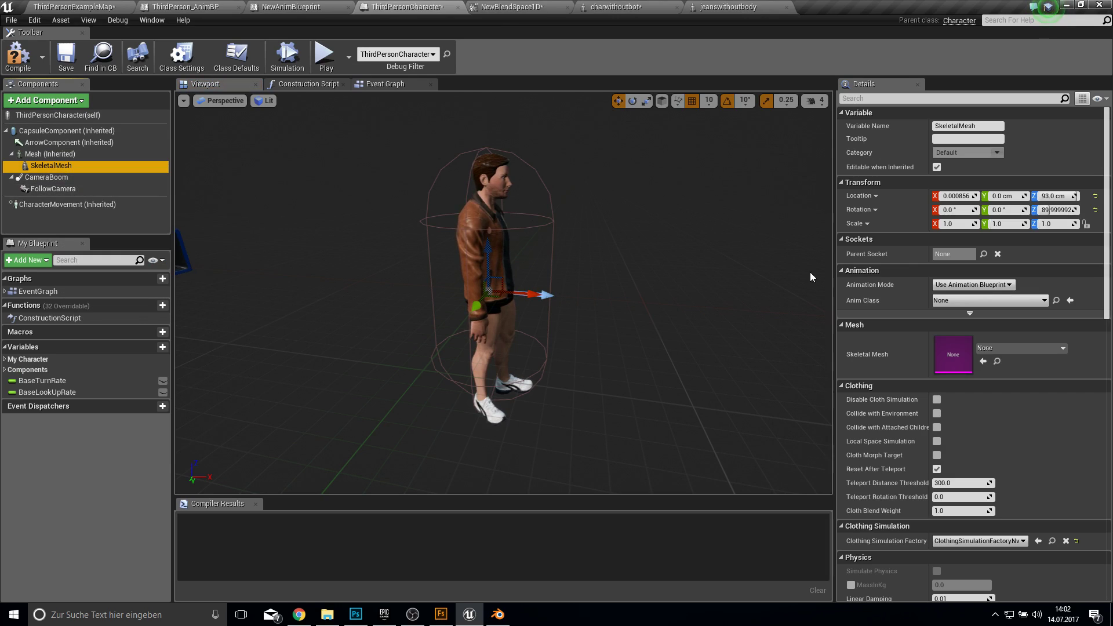
# - Give the new SkeletalMesh component the NewAnimBlueprint_C anim class and the jeanswithoutbody skeletal mesh
pyautogui.click(989, 300)
pyautogui.click(972, 374)
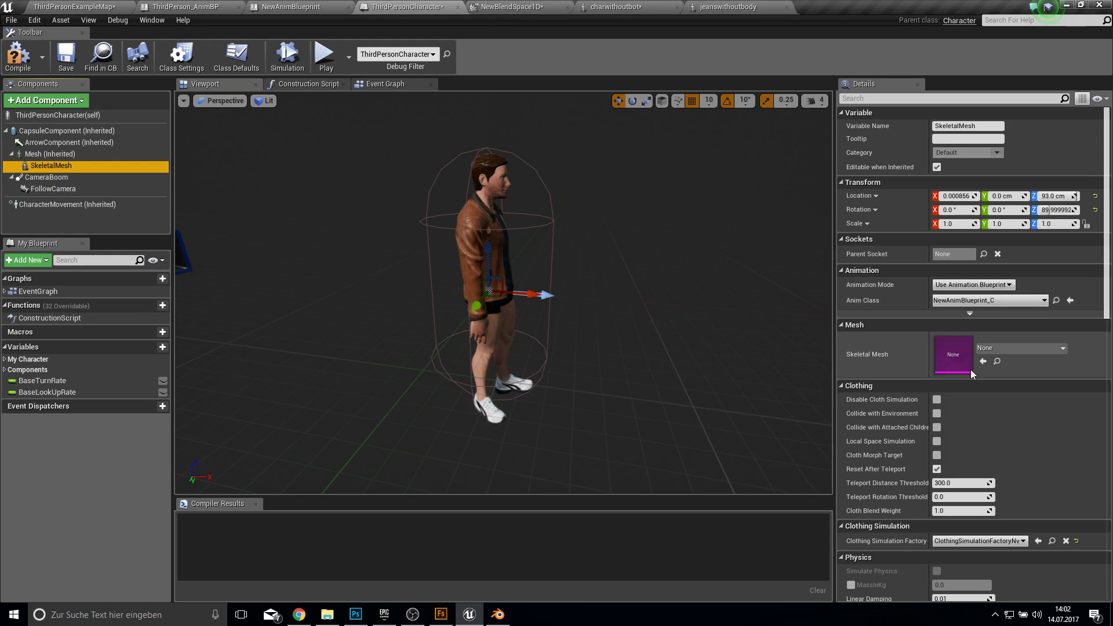
pyautogui.click(1020, 348)
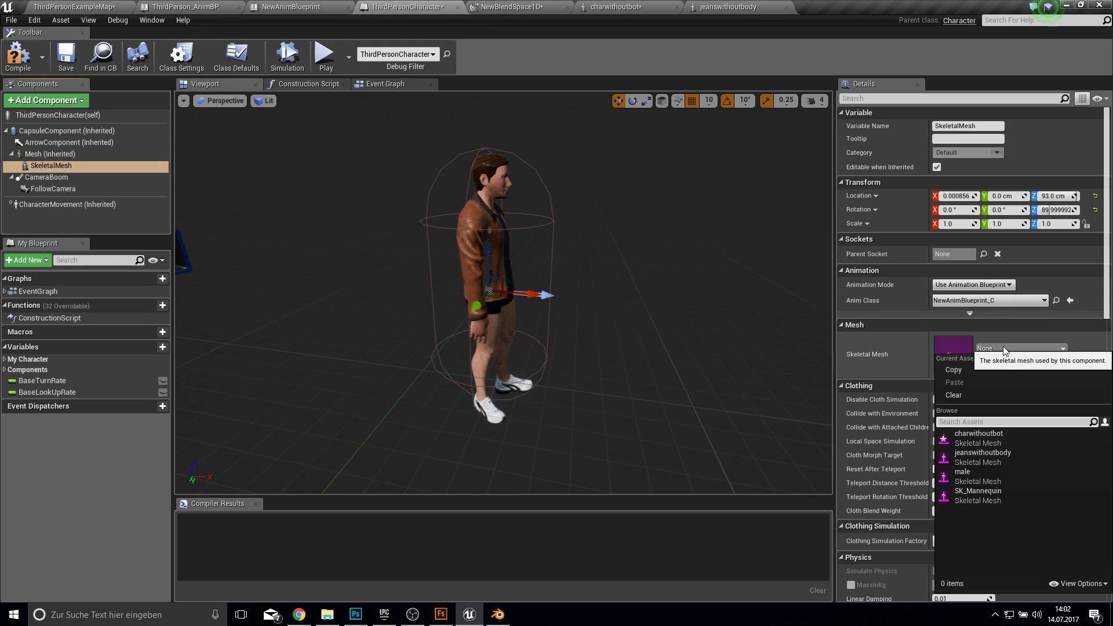
pyautogui.click(995, 460)
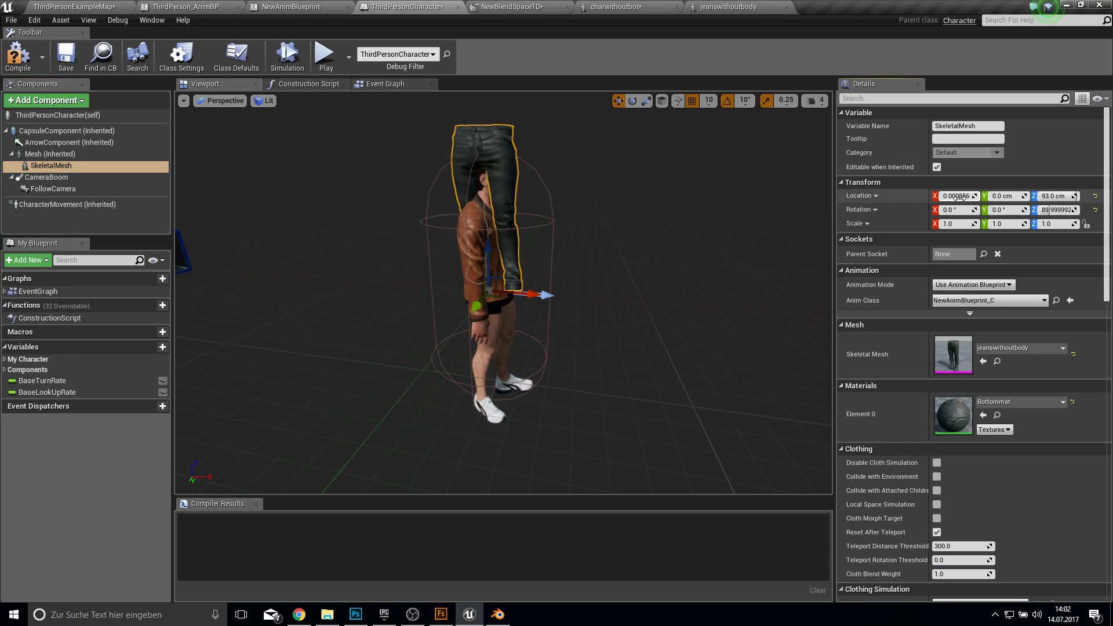
# - Zero the SkeletalMesh component's location on all axes and its Z rotation, and save the character blueprint
pyautogui.write('0')
pyautogui.click(1009, 196)
pyautogui.click(1058, 196)
pyautogui.write('0')
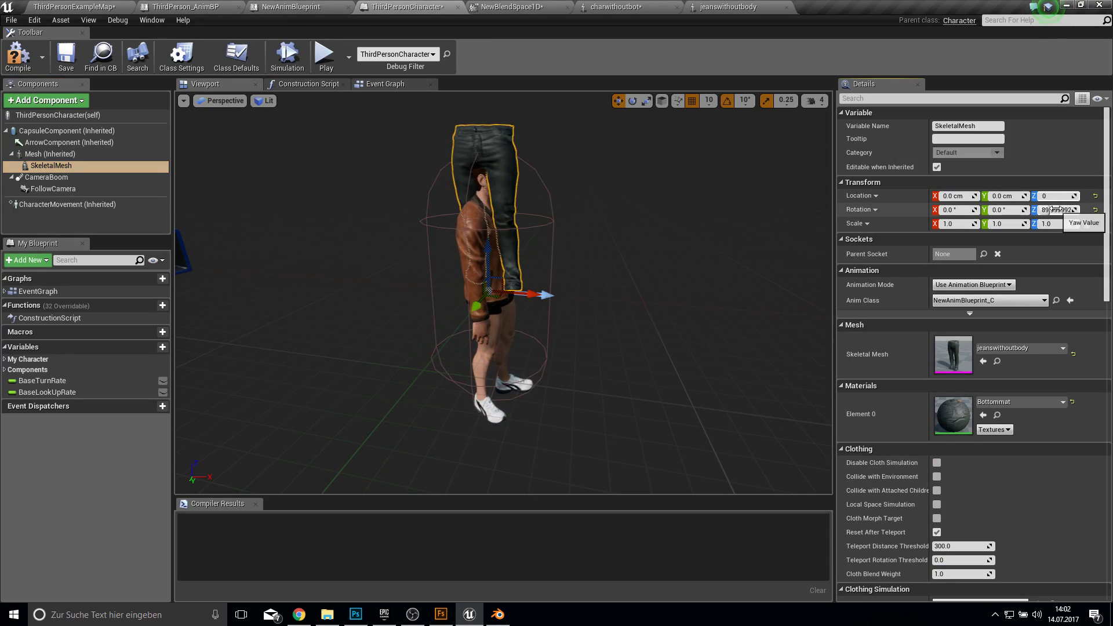
pyautogui.click(1055, 209)
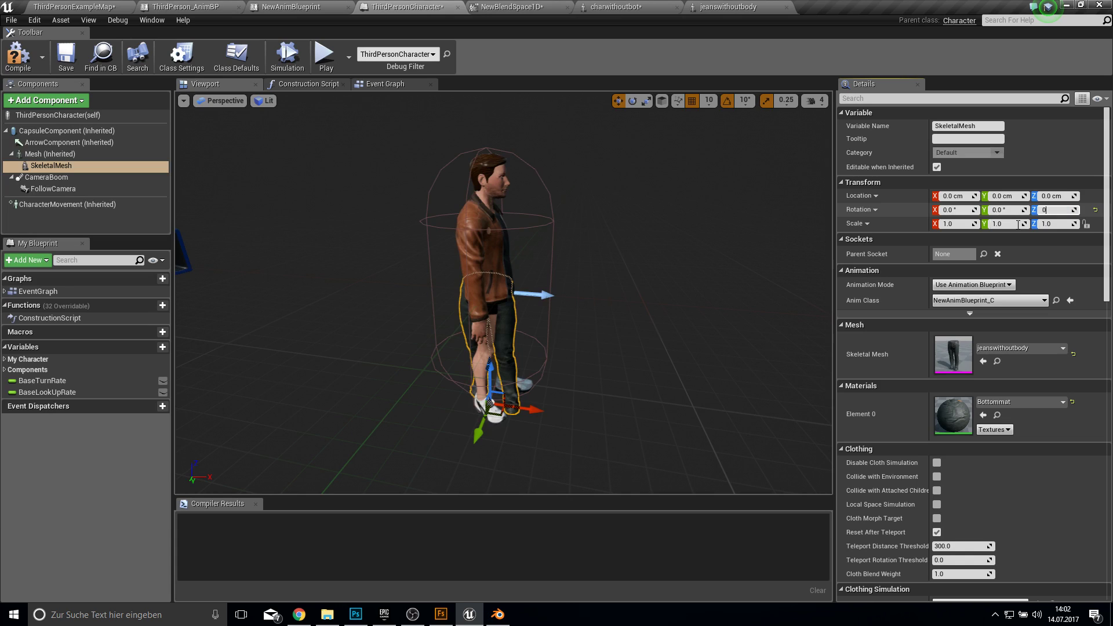
pyautogui.press('Return')
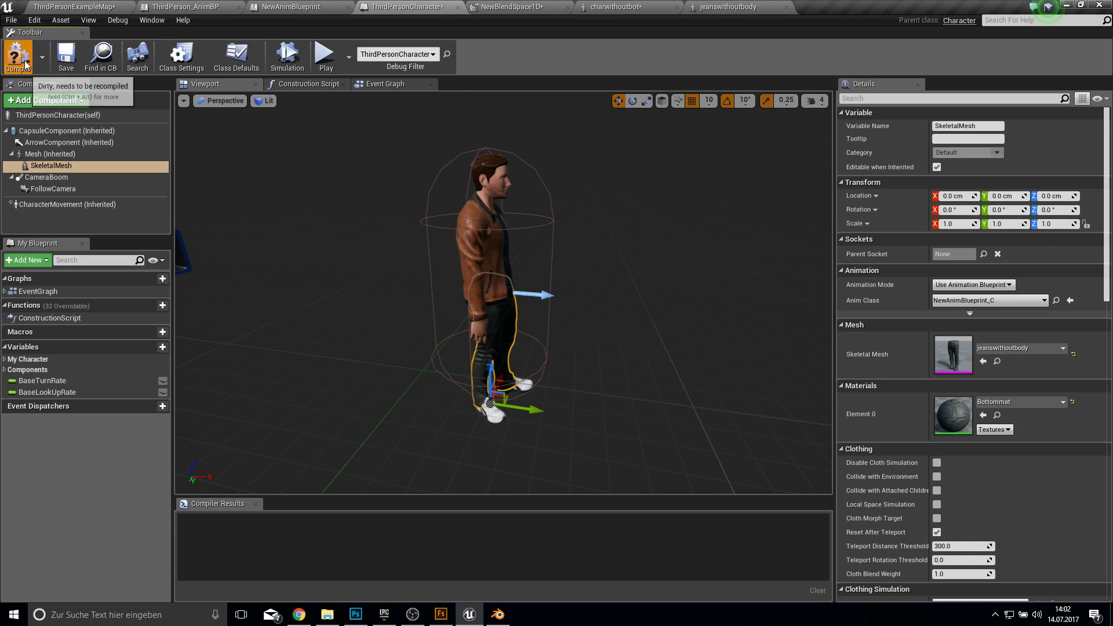
pyautogui.click(64, 61)
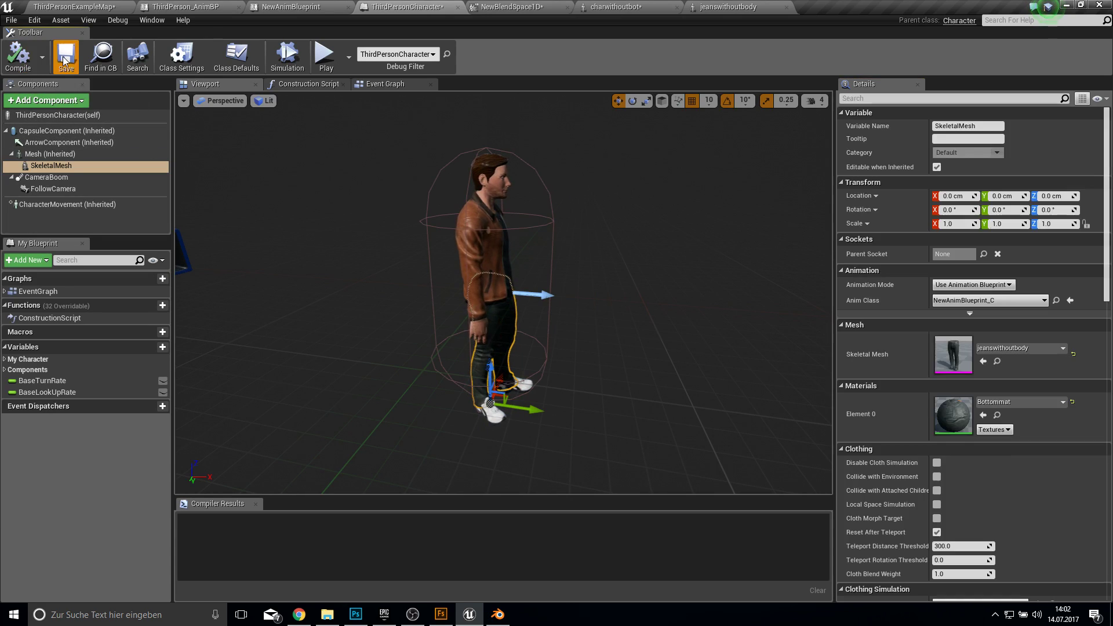
# - Add a Set Master Pose Component node from the Mesh component in the Construction Script and connect it to the script's execution output
pyautogui.click(323, 84)
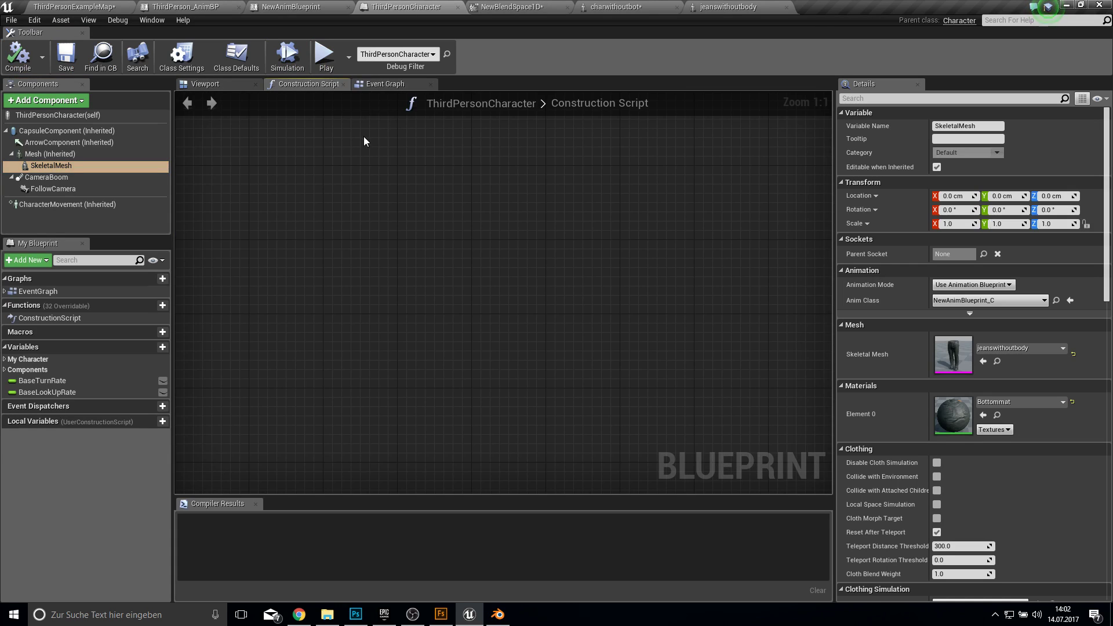
pyautogui.moveTo(513, 426); pyautogui.dragTo(524, 413, button='right')
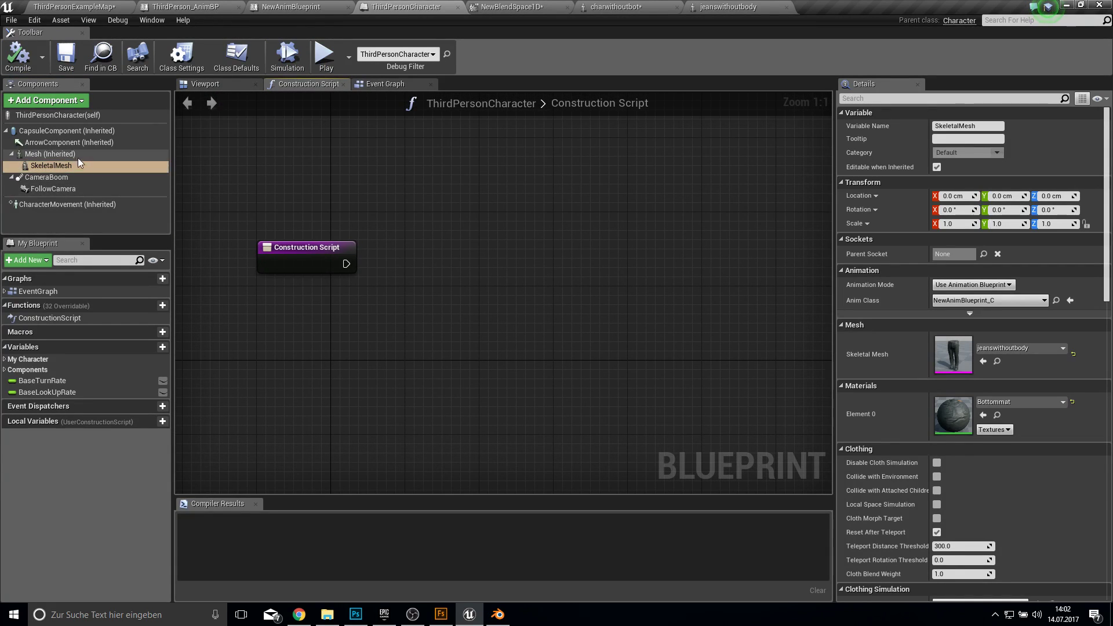
pyautogui.moveTo(44, 153); pyautogui.dragTo(383, 306)
pyautogui.write('set master pose')
pyautogui.press('Return')
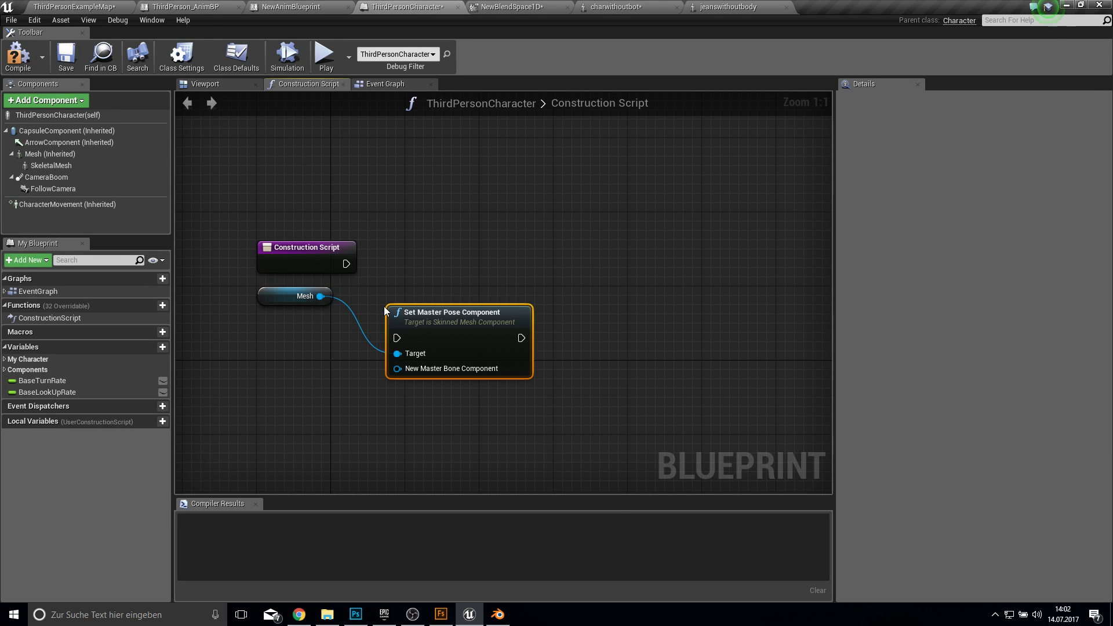
pyautogui.moveTo(455, 342); pyautogui.dragTo(344, 266)
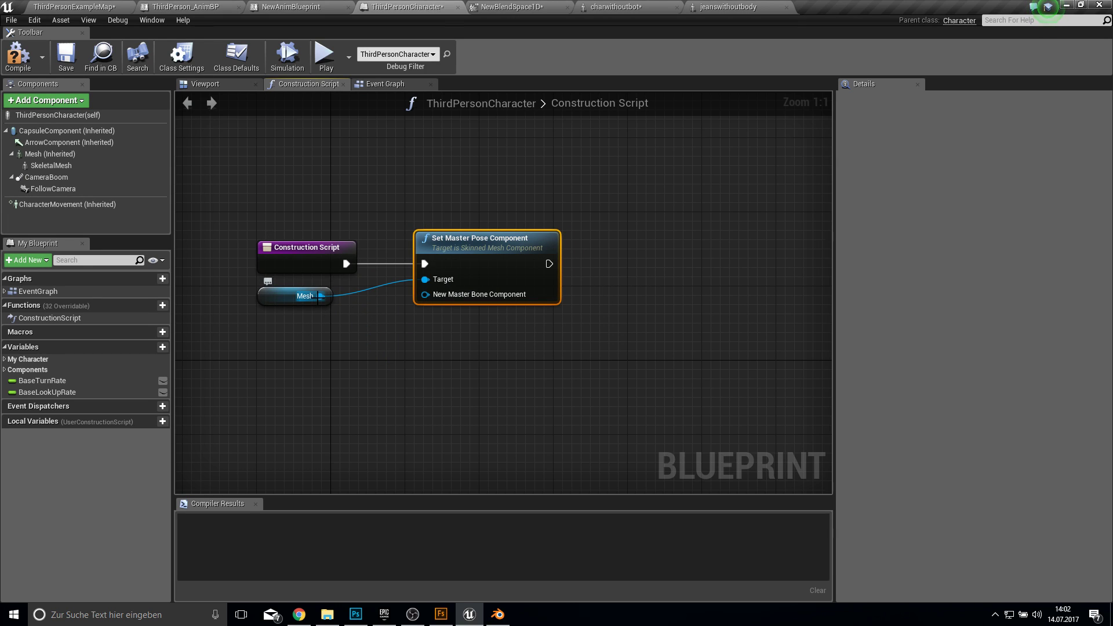
# - Wire Mesh into New Master Bone Component and SkeletalMesh into Target on the Set Master Pose Component node, and compile the blueprint
pyautogui.keyDown('alt'); pyautogui.click(319, 296); pyautogui.keyUp('alt')
pyautogui.moveTo(320, 297); pyautogui.dragTo(426, 297)
pyautogui.moveTo(281, 298); pyautogui.dragTo(280, 317)
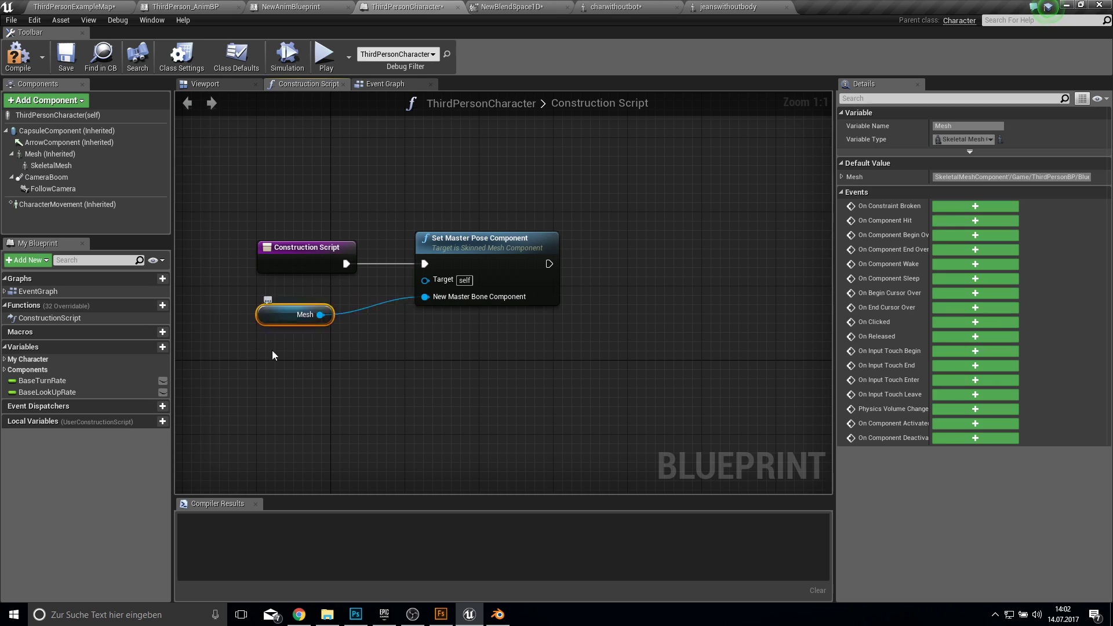
pyautogui.moveTo(51, 165); pyautogui.dragTo(424, 279)
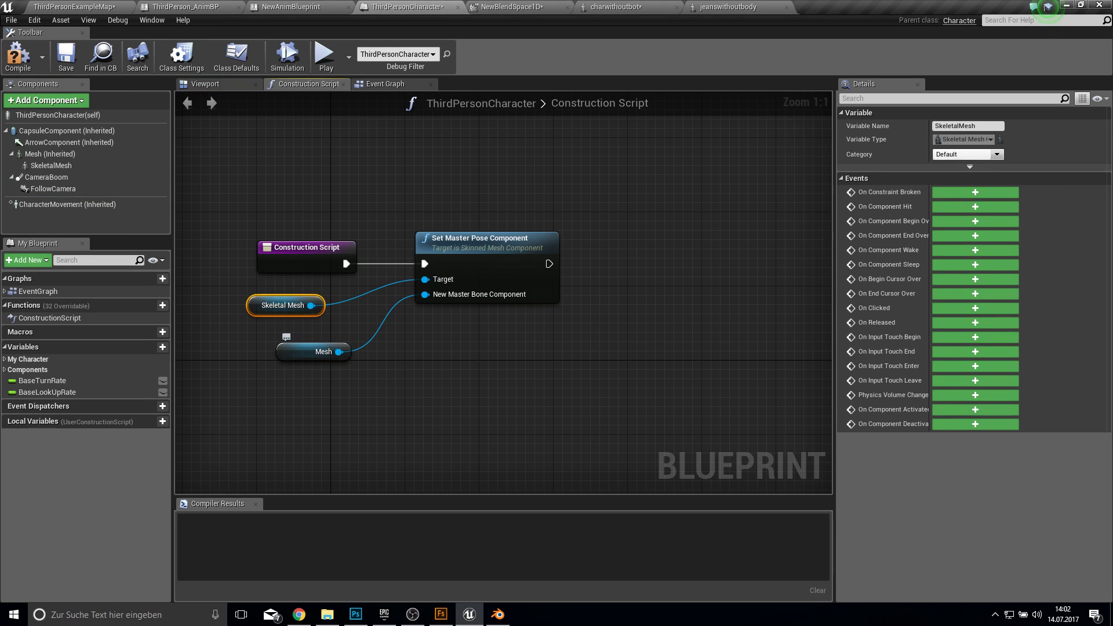
pyautogui.click(17, 55)
# - Play-test the level twice, running and jumping with the character to check that the jeans follow the body's animation
pyautogui.click(324, 55)
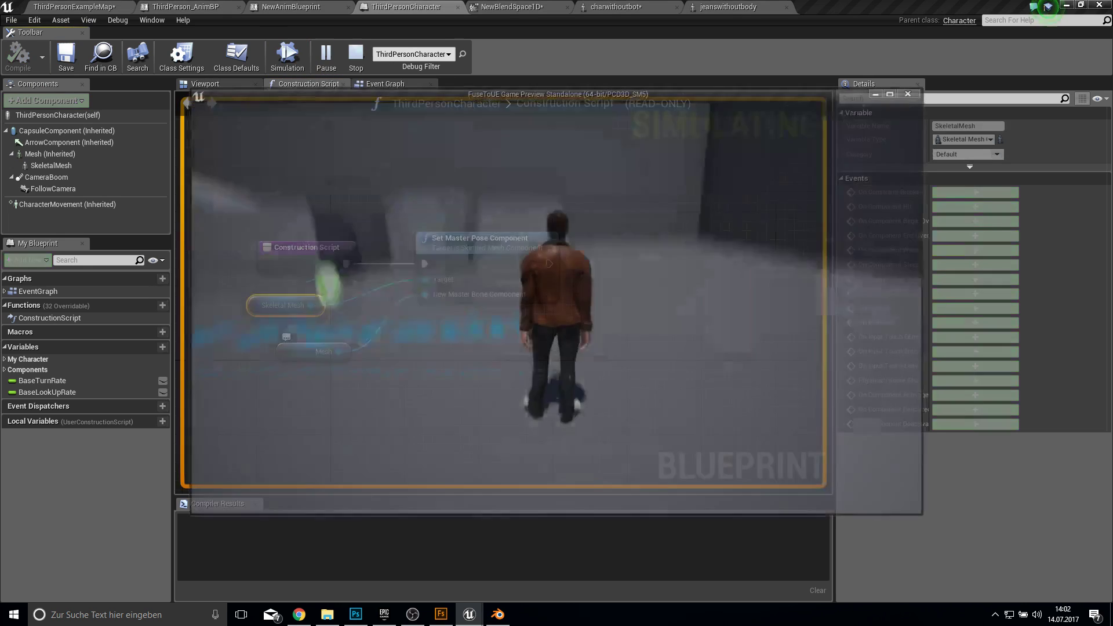
pyautogui.press('w')
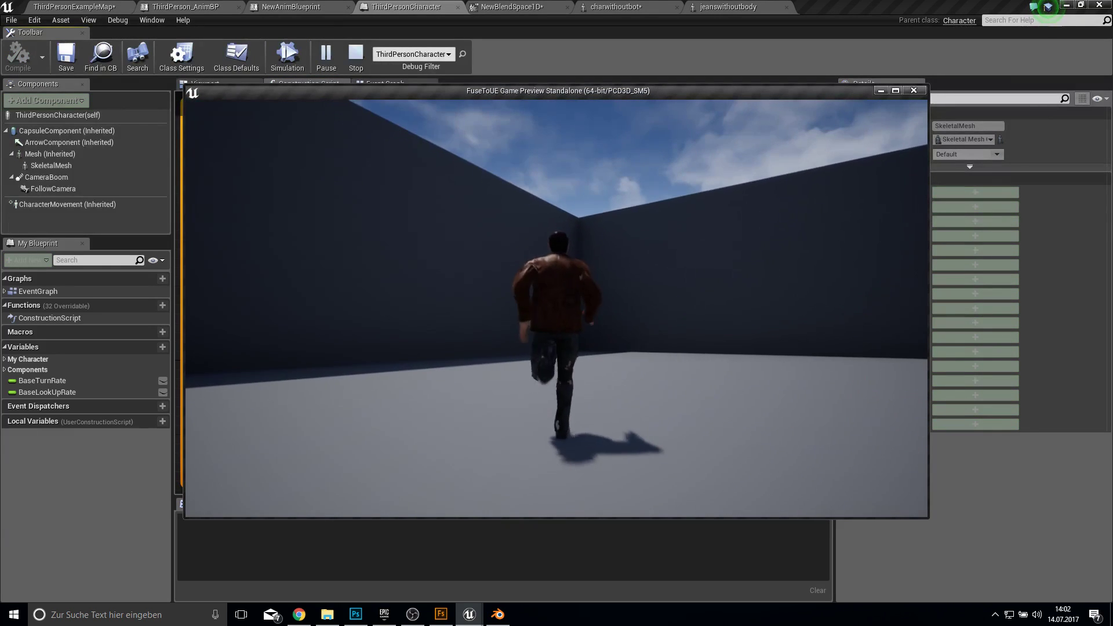
pyautogui.press('space')
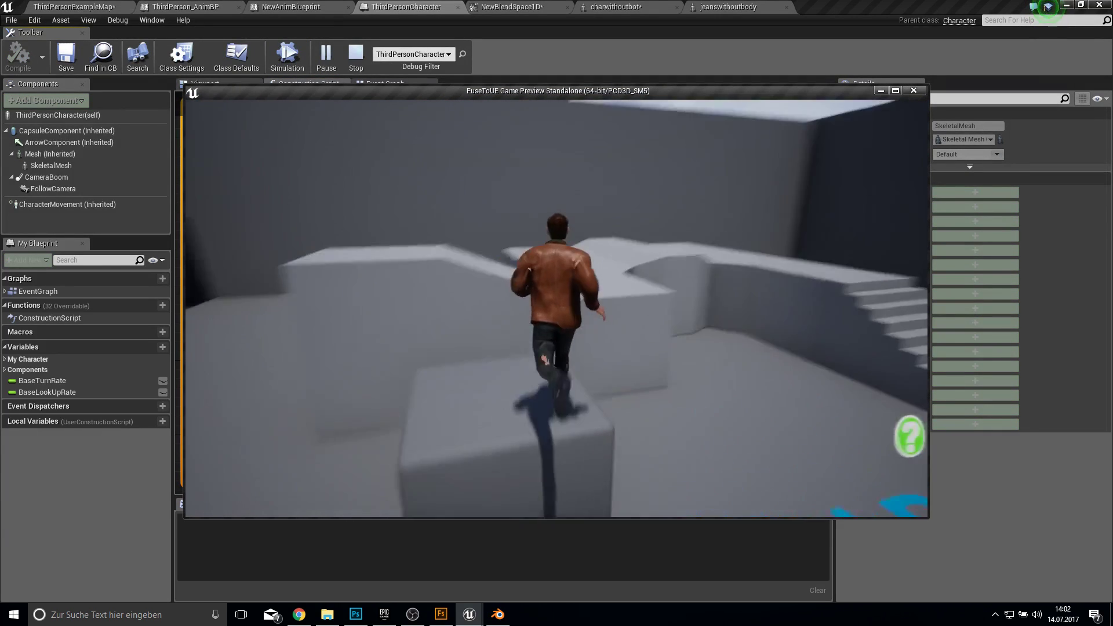
pyautogui.press('d')
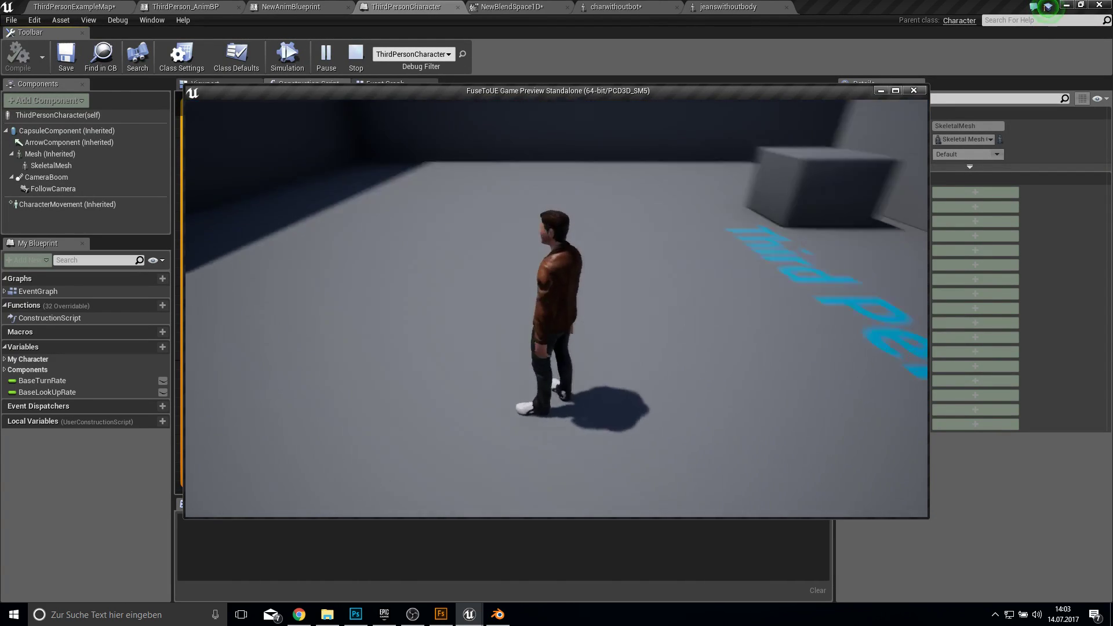
pyautogui.press('Escape')
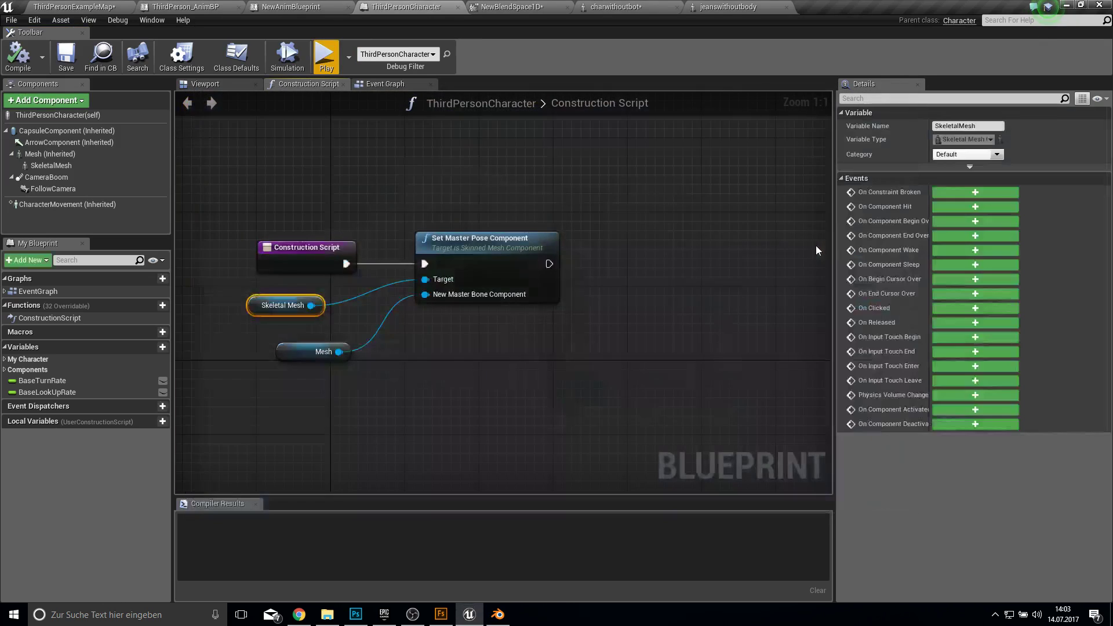
pyautogui.click(332, 68)
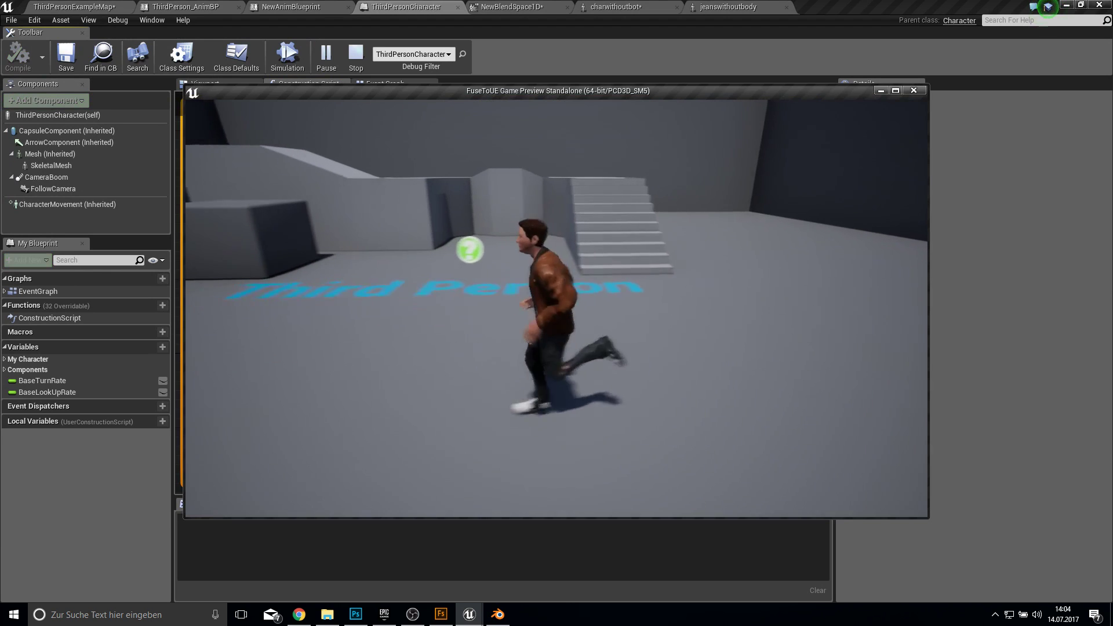
# - Run the character around the level once more to inspect the jeans' movement, and end the play session
pyautogui.press('w')
pyautogui.press('d')
pyautogui.press('w')
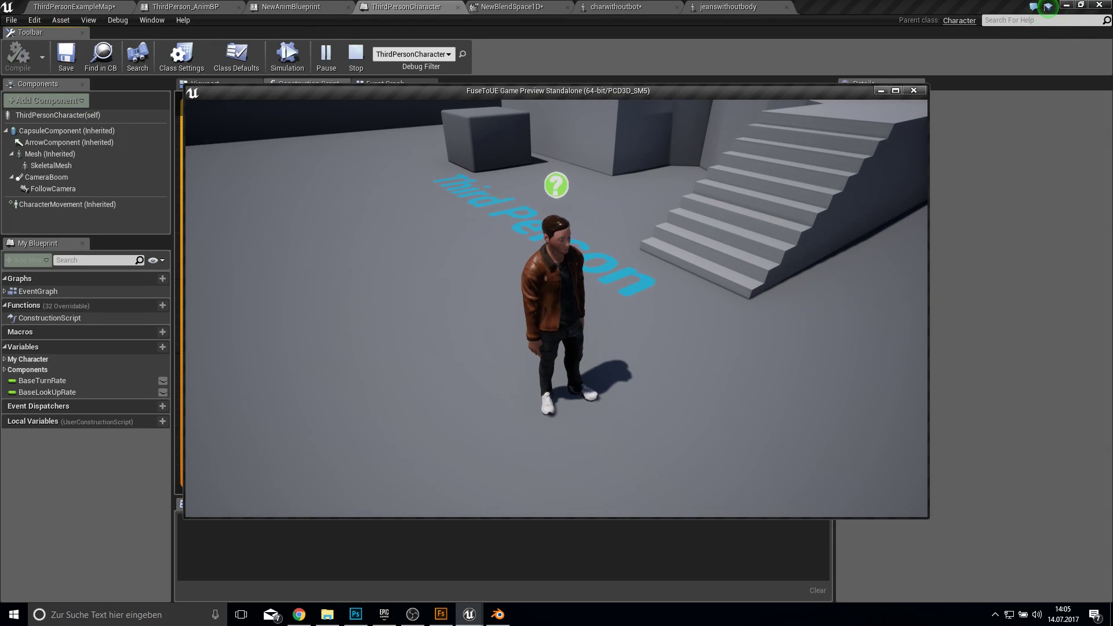
pyautogui.press('w')
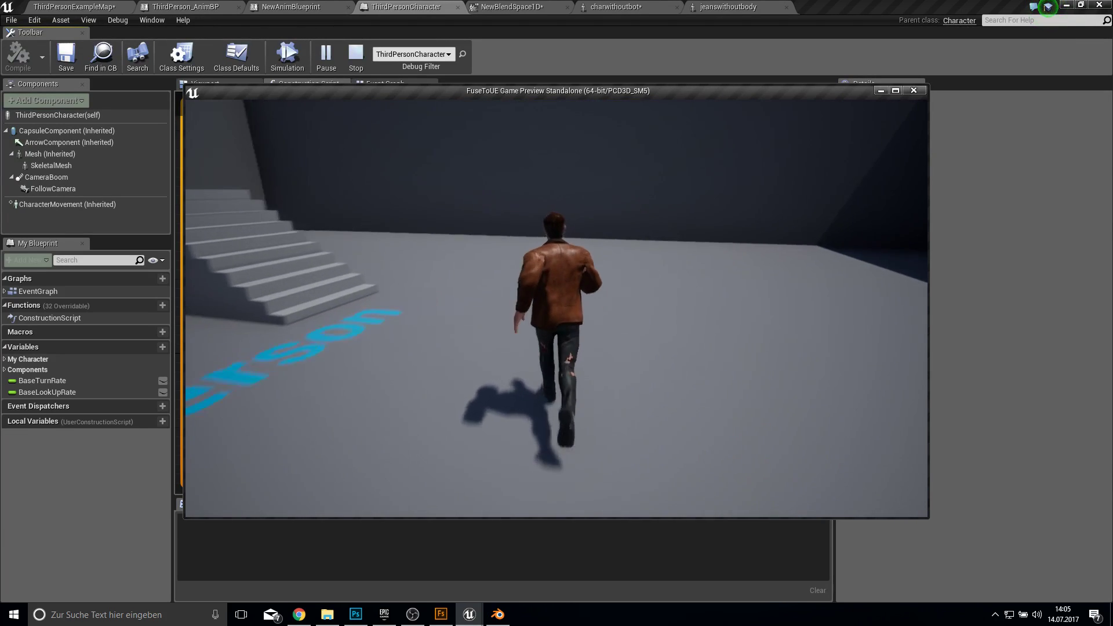
pyautogui.press('Escape')
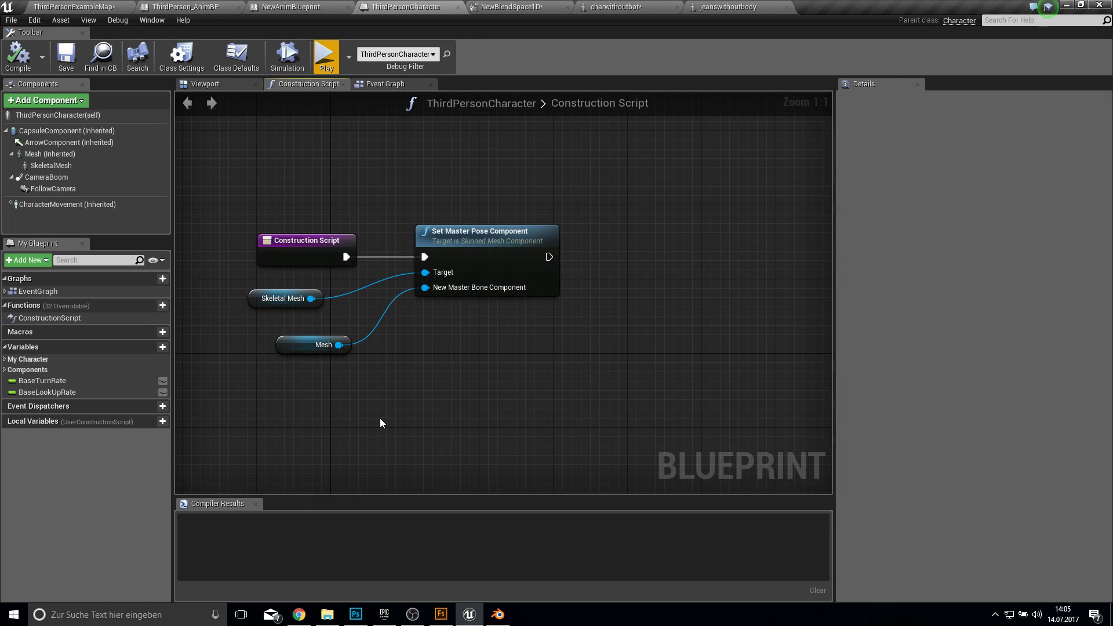
# - Switch to Blender, put the Bottoms mesh in Sculpt Mode and sculpt fabric folds around the backs of both knees
pyautogui.click(498, 614)
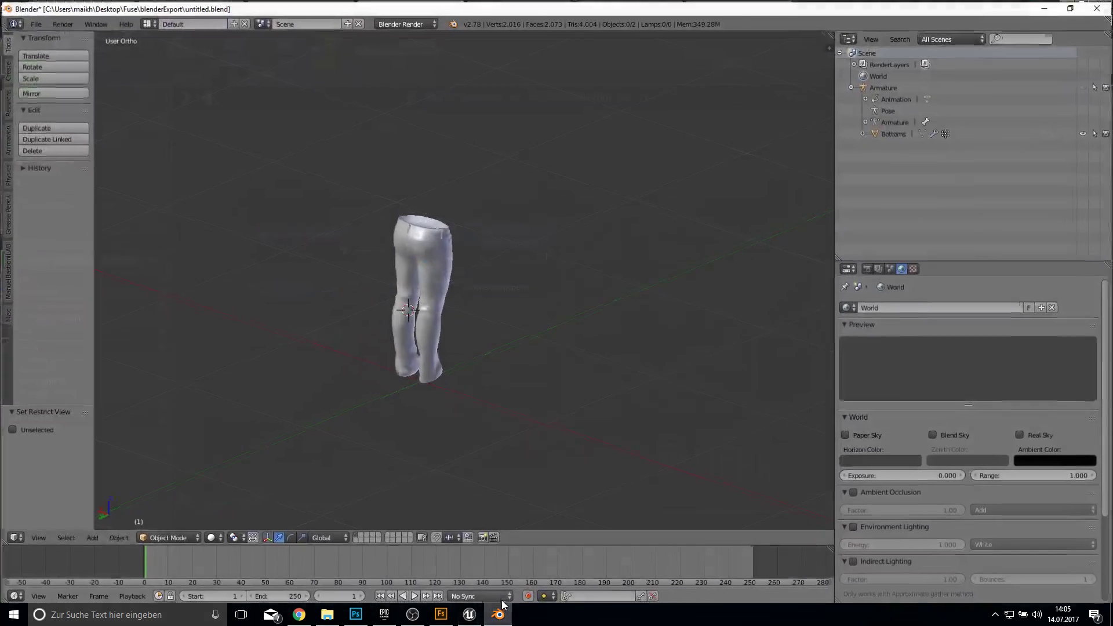
pyautogui.scroll(4, 436, 318)
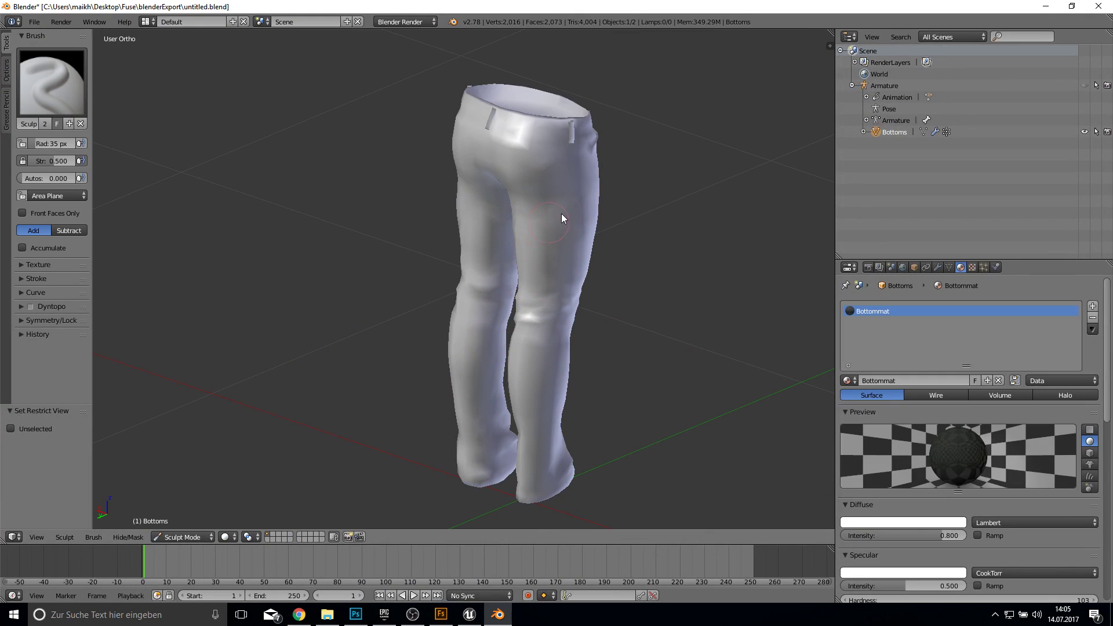
pyautogui.press('ctrl+KP_1')
pyautogui.press('KP_1')
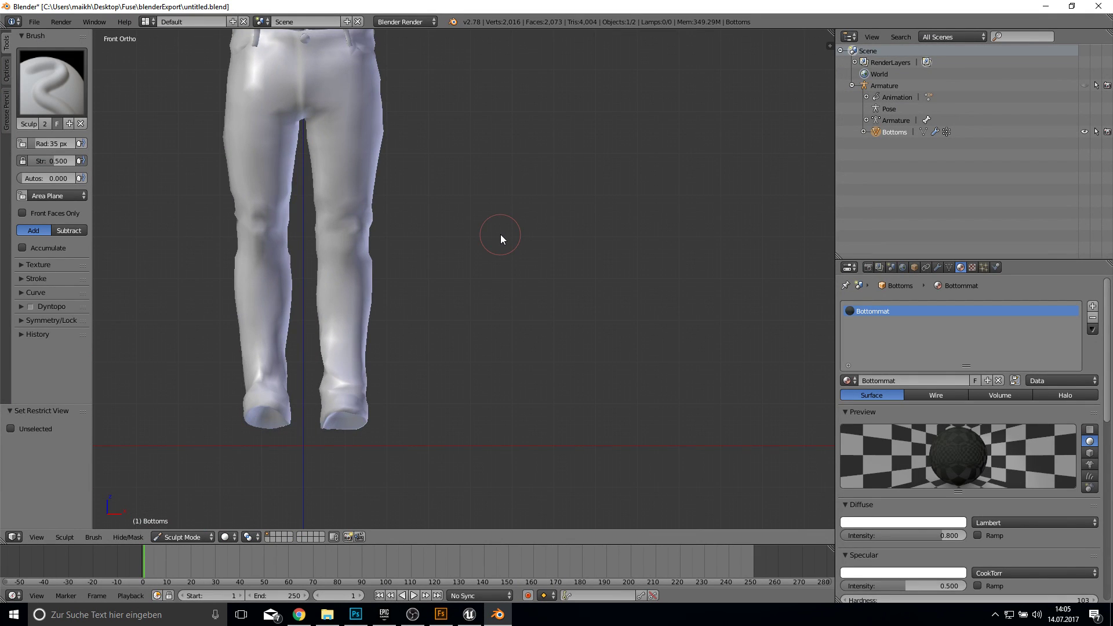
pyautogui.press('ctrl+KP_1')
pyautogui.moveTo(616, 241); pyautogui.dragTo(410, 271, button='middle')
pyautogui.scroll(4, 354, 278)
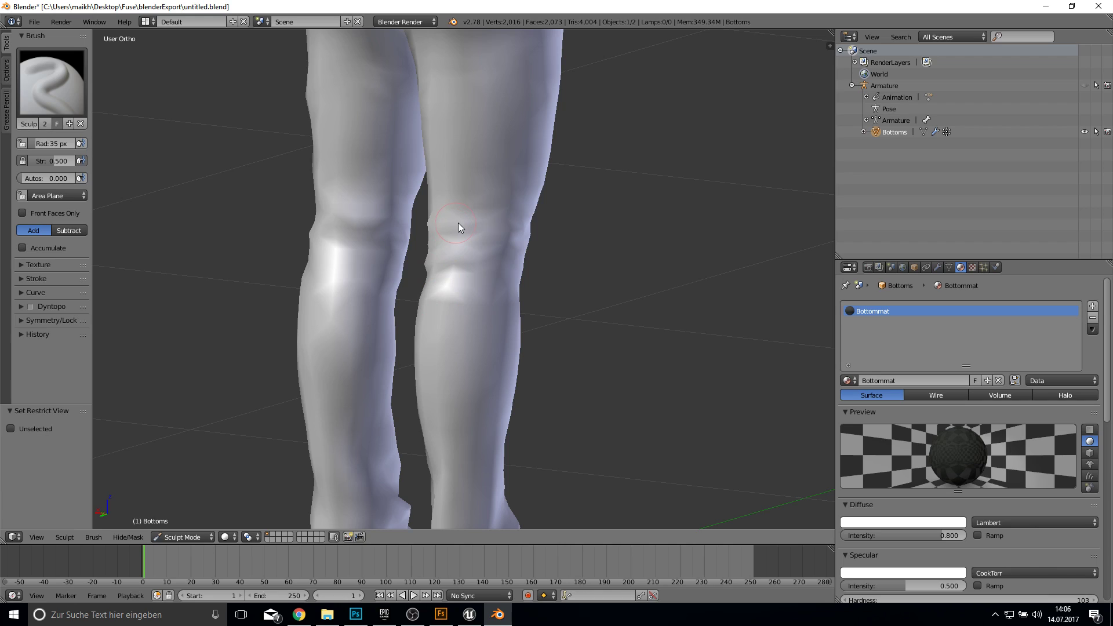
pyautogui.moveTo(458, 226); pyautogui.dragTo(463, 230)
pyautogui.moveTo(444, 288)
pyautogui.mouseDown()
pyautogui.moveTo(436, 281)
pyautogui.moveTo(478, 269)
pyautogui.moveTo(462, 229)
pyautogui.mouseUp()
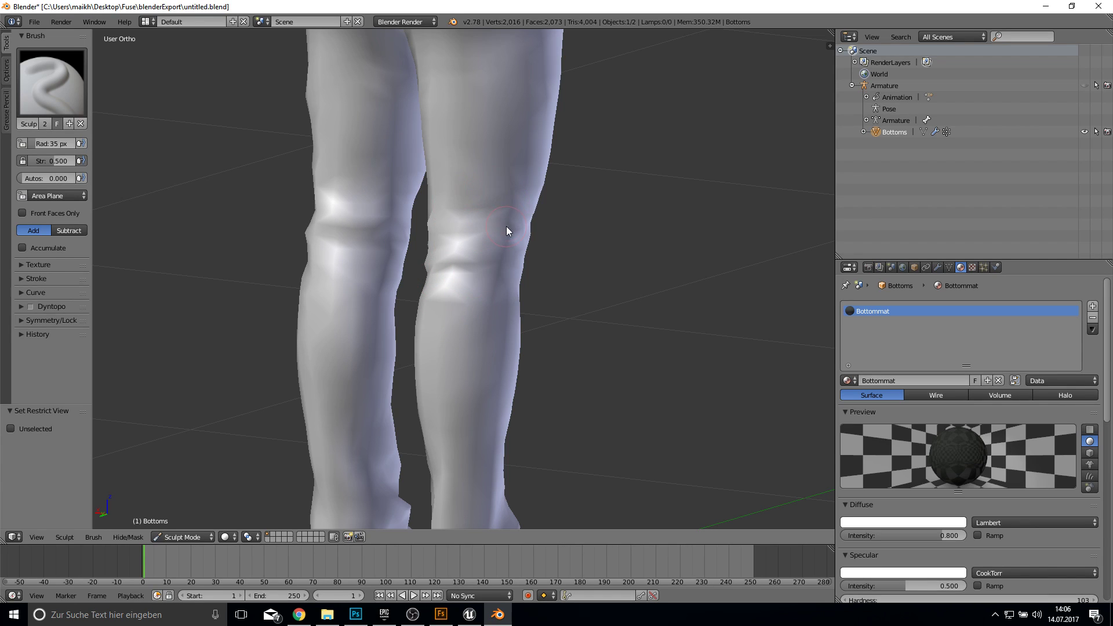
pyautogui.moveTo(437, 363); pyautogui.dragTo(513, 208, button='middle')
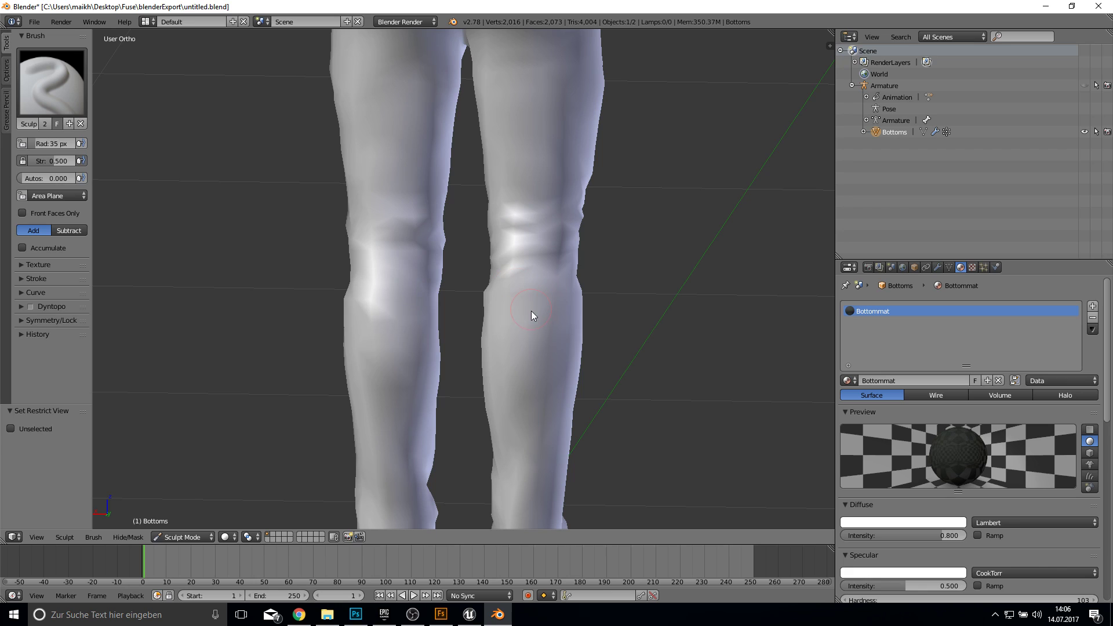
# - Export the sculpted jeans as FBX to the blenderExport folder, overwriting jeanswithoutbody.fbx
pyautogui.click(35, 21)
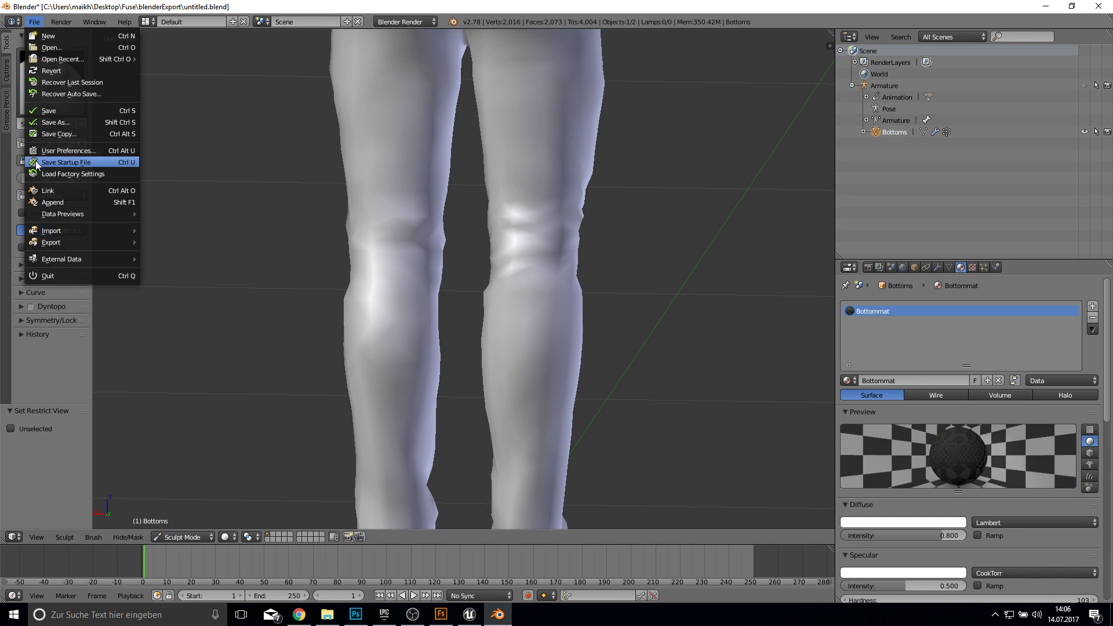
pyautogui.moveTo(63, 243)
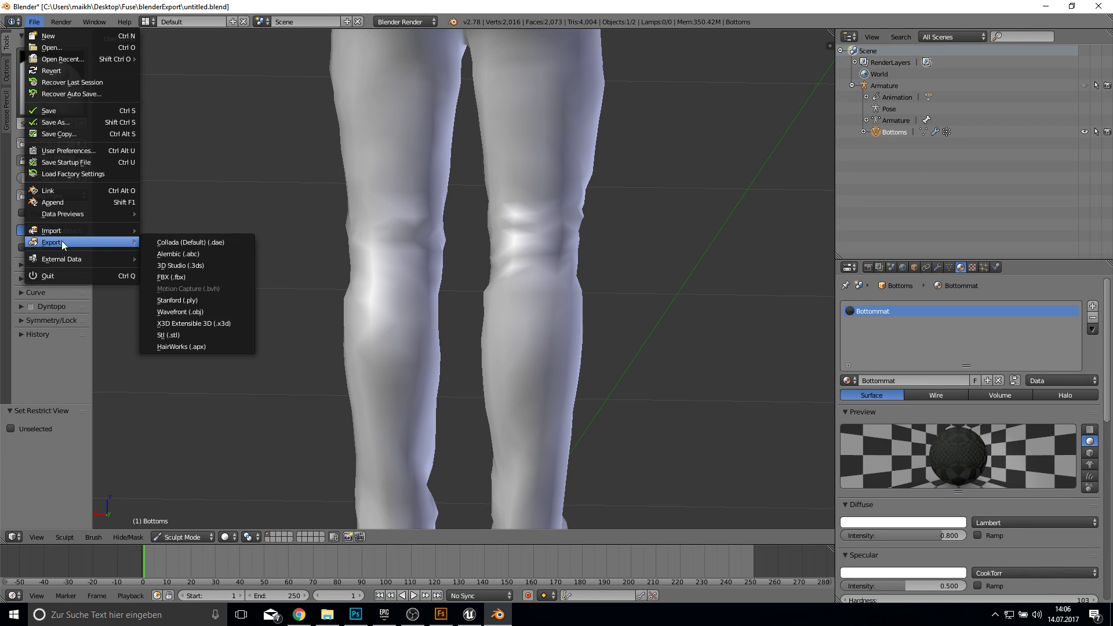
pyautogui.click(175, 278)
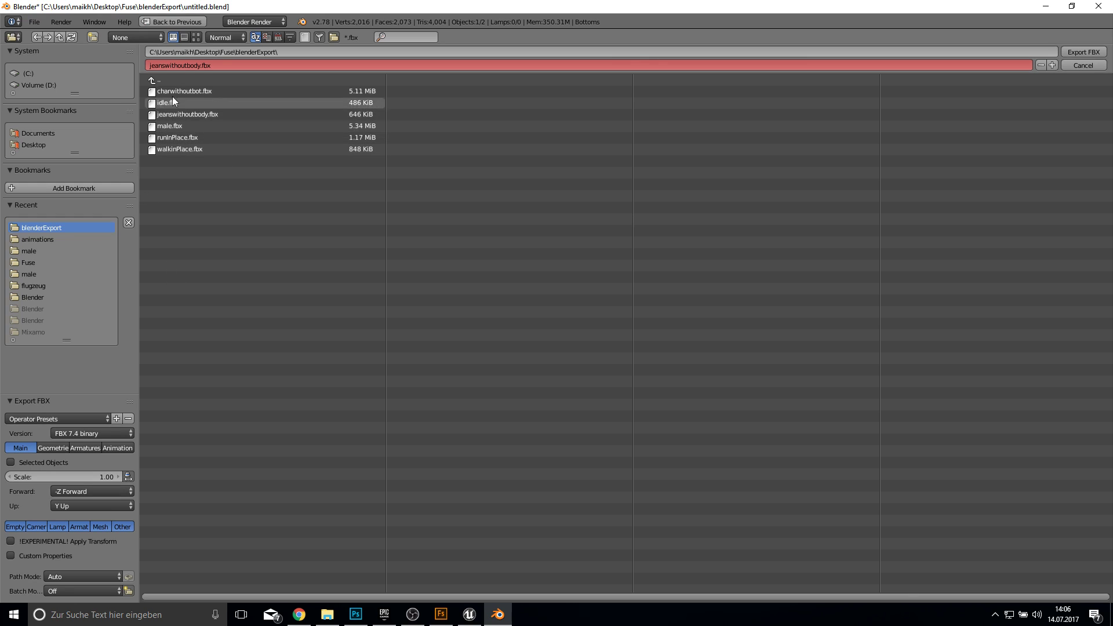
pyautogui.click(1083, 52)
# - Switch to Unreal, return to the ThirdPersonExampleMap level and reimport the jeanswithoutbody skeletal mesh from its source file
pyautogui.hotkey('alt', 'Tab')
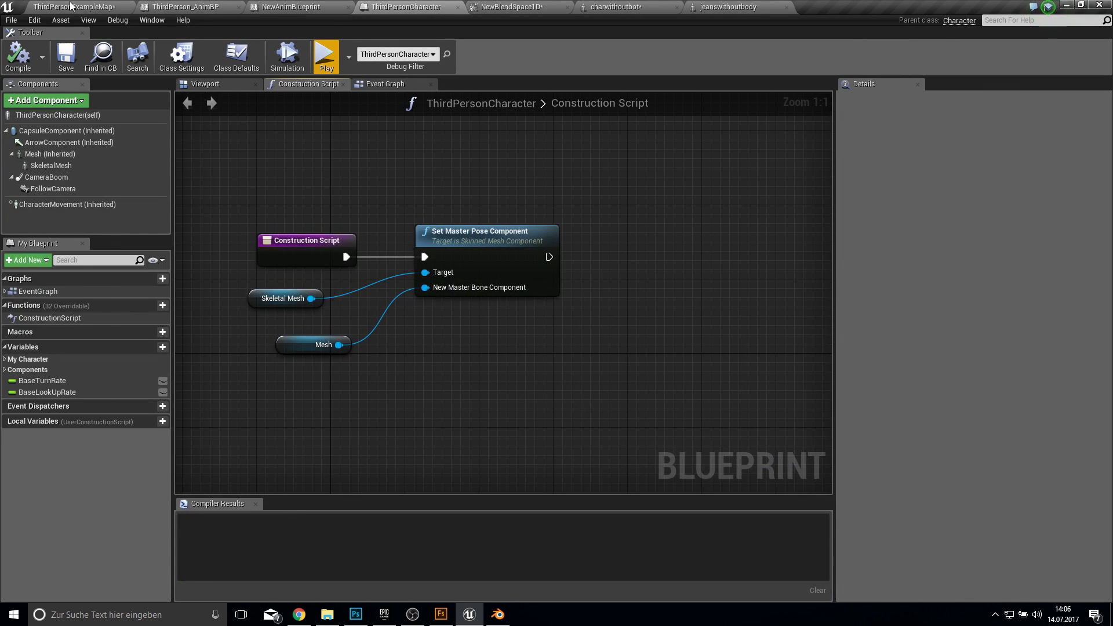
pyautogui.click(70, 6)
pyautogui.rightClick(293, 466)
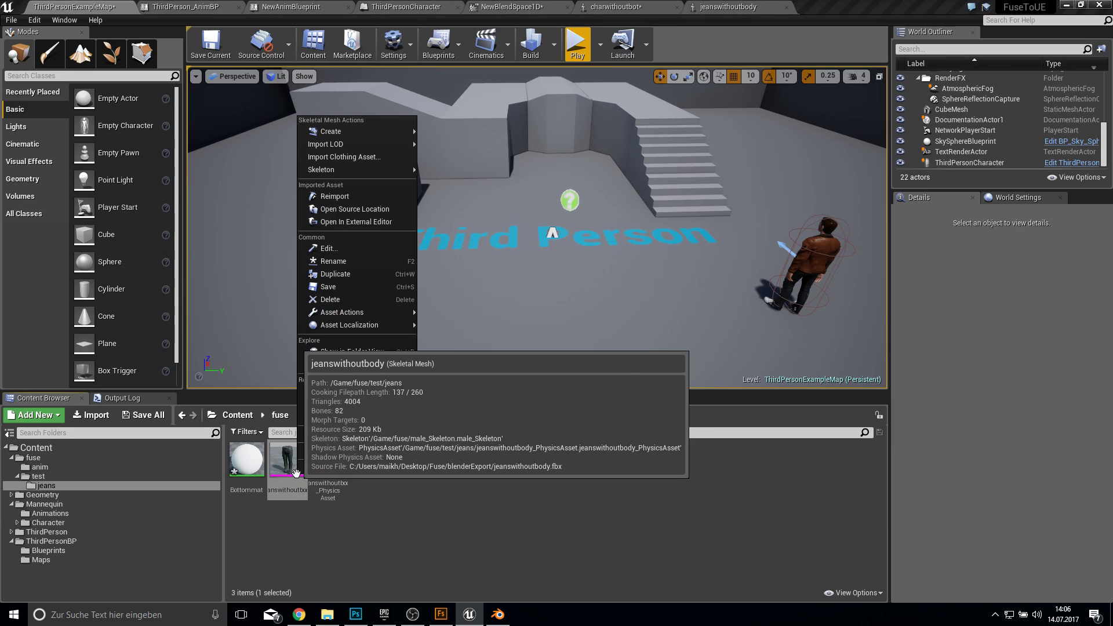
pyautogui.click(336, 198)
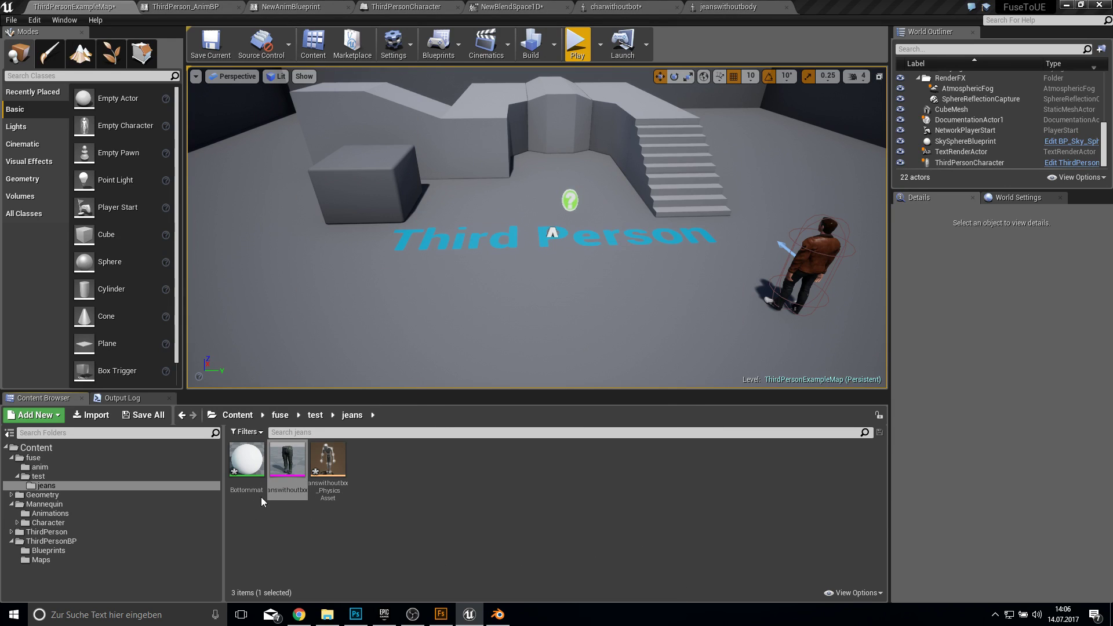
# - Play-test the level, running the character across the floor and up the stairs to inspect the reimported jeans
pyautogui.click(583, 49)
pyautogui.press('w')
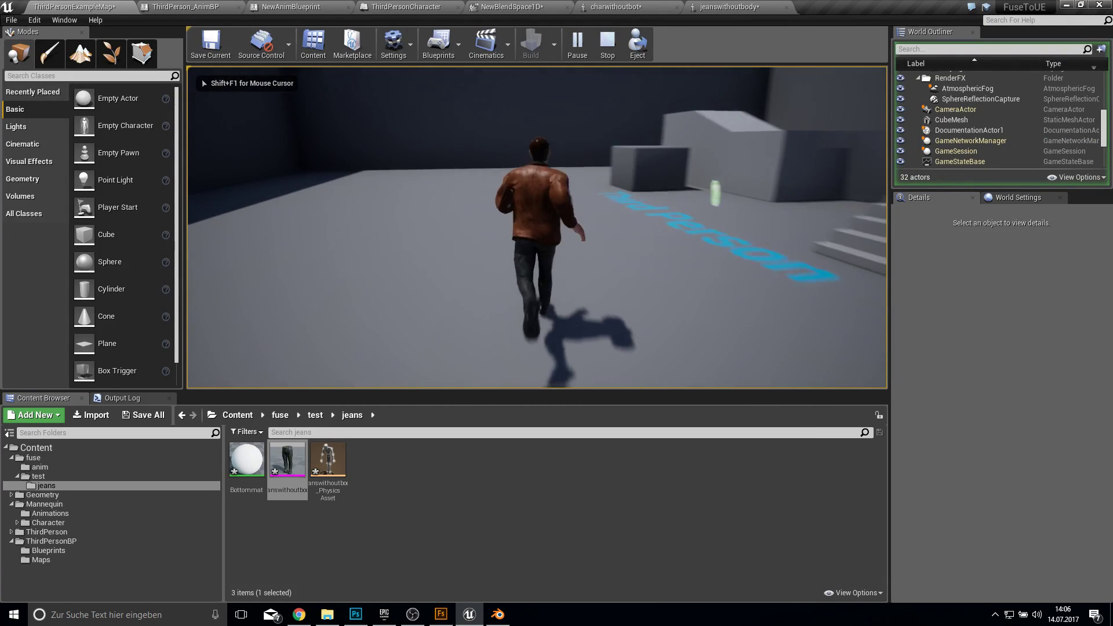
pyautogui.press('a')
pyautogui.press('s')
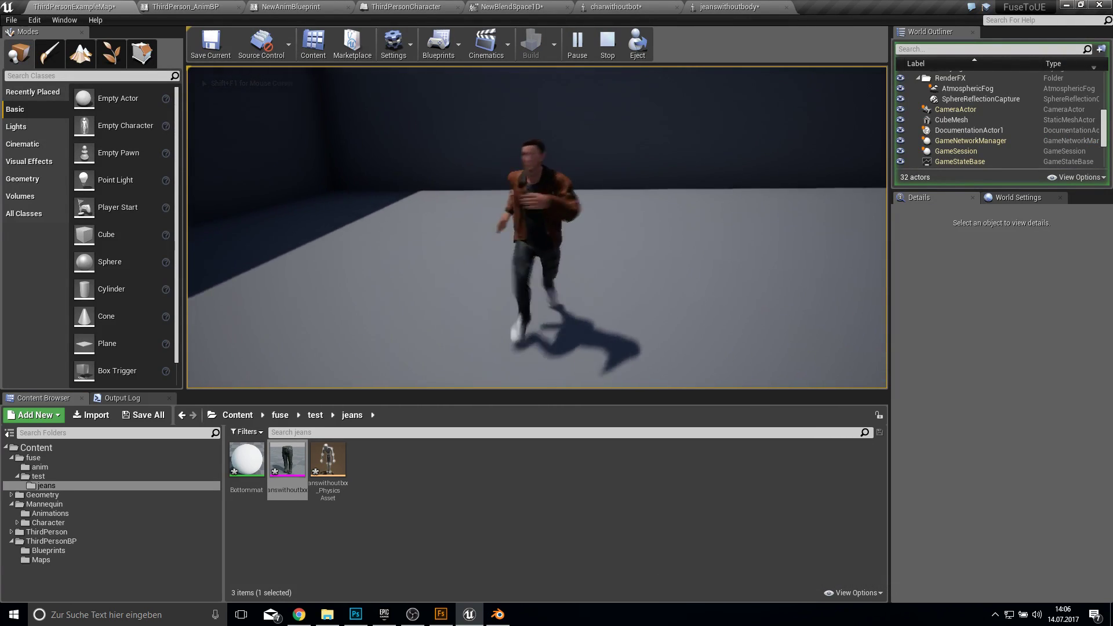
pyautogui.press('w')
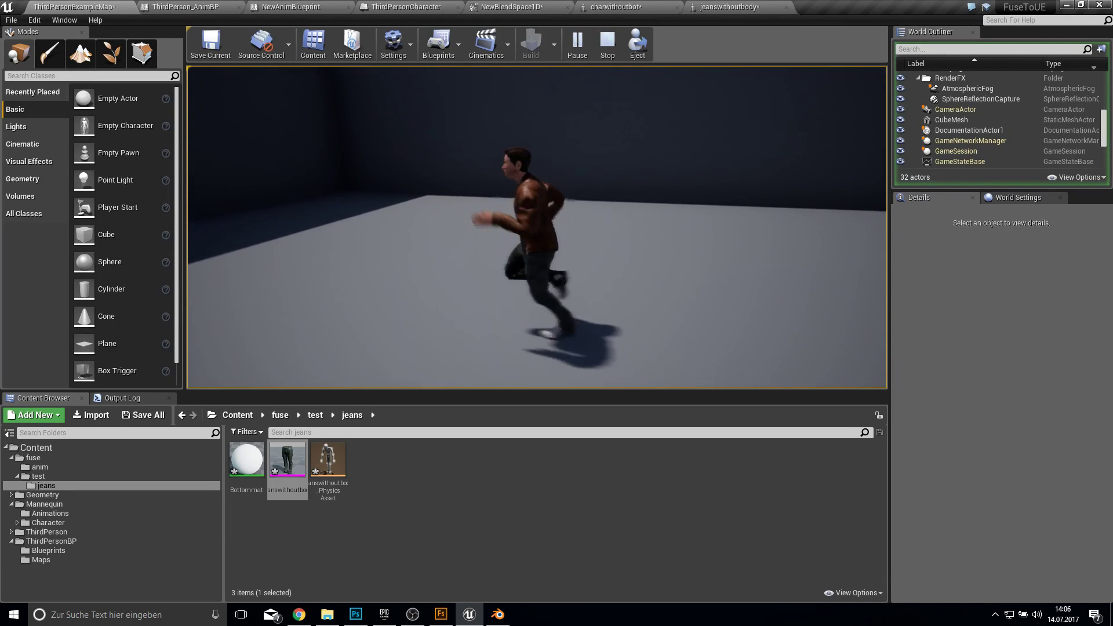
pyautogui.press('s')
pyautogui.press('d')
pyautogui.press('w')
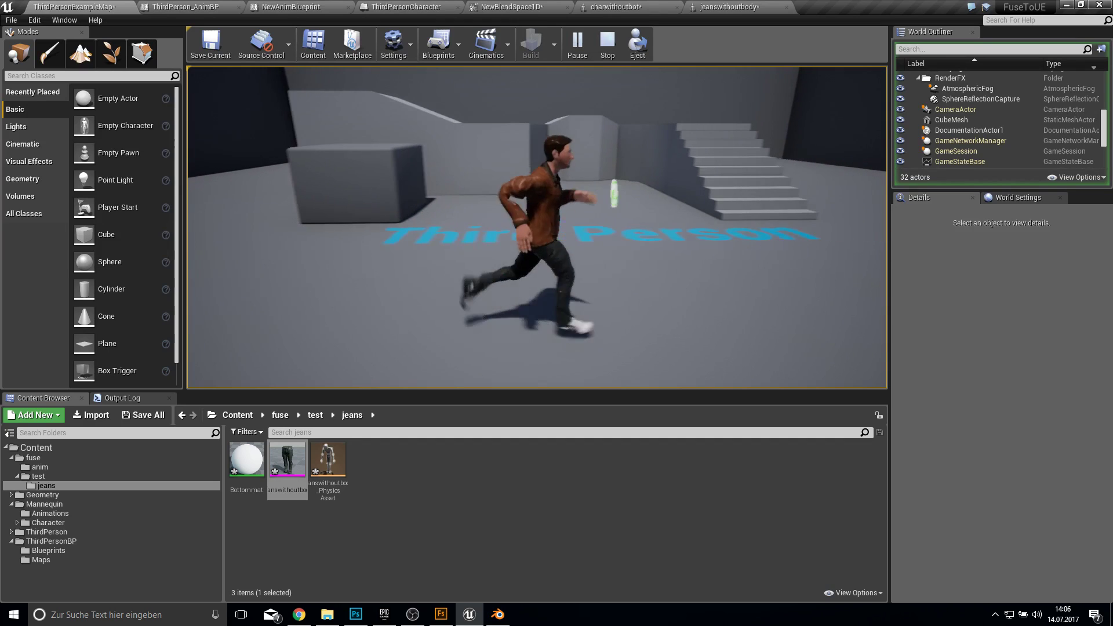
pyautogui.press('w')
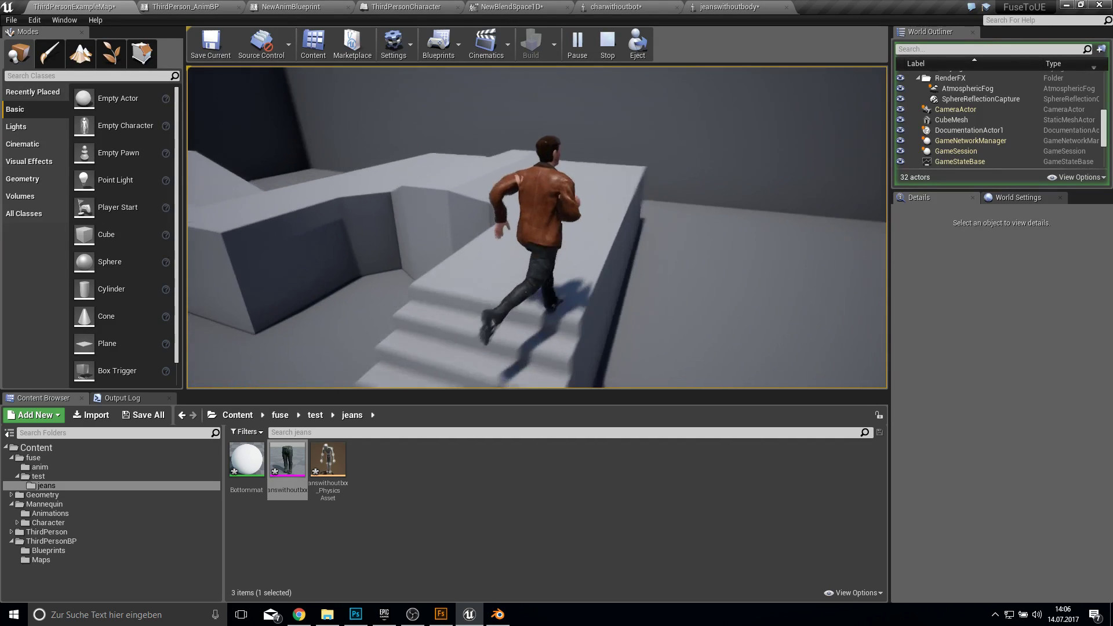